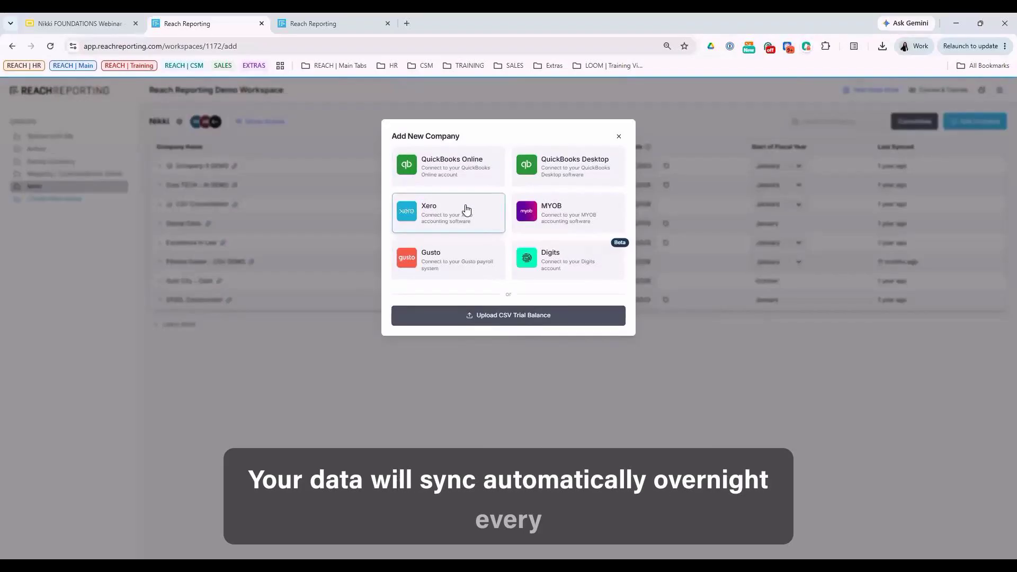
Review the QuickBooks Desktop connection instructions and the CSV trial balance upload options for adding a new company, and close both without adding one
left_click(577, 168)
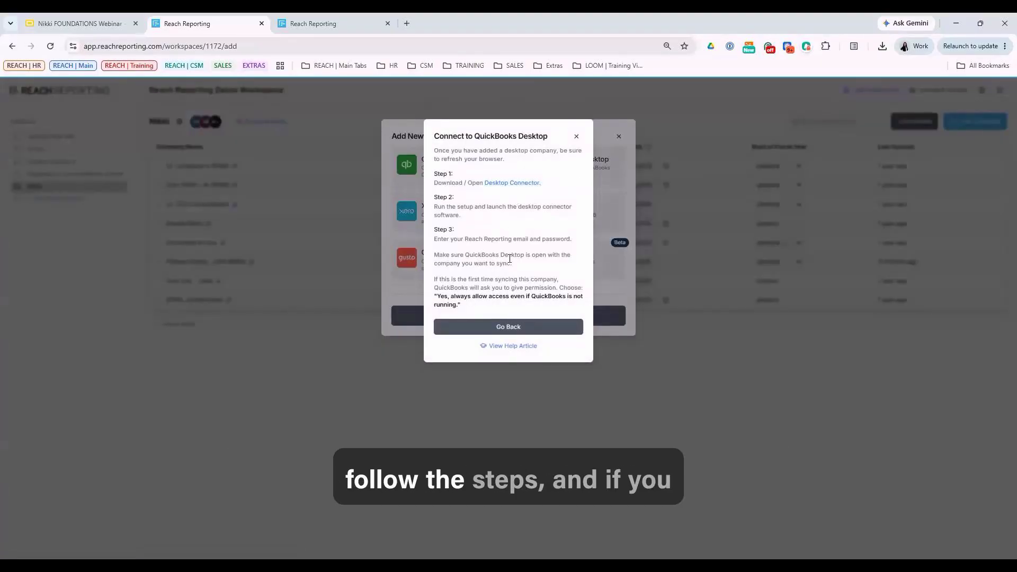
left_click(507, 327)
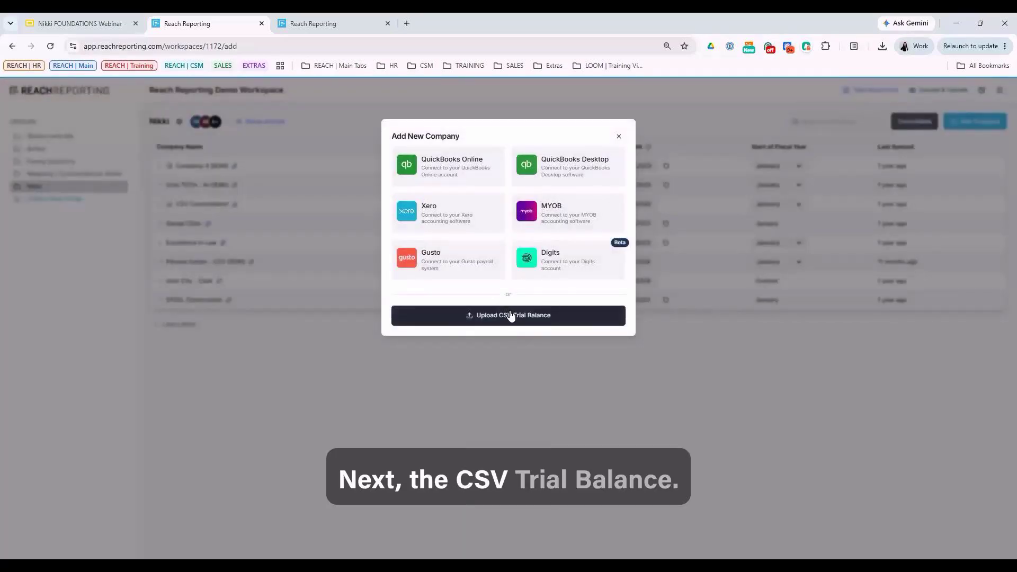
left_click(511, 314)
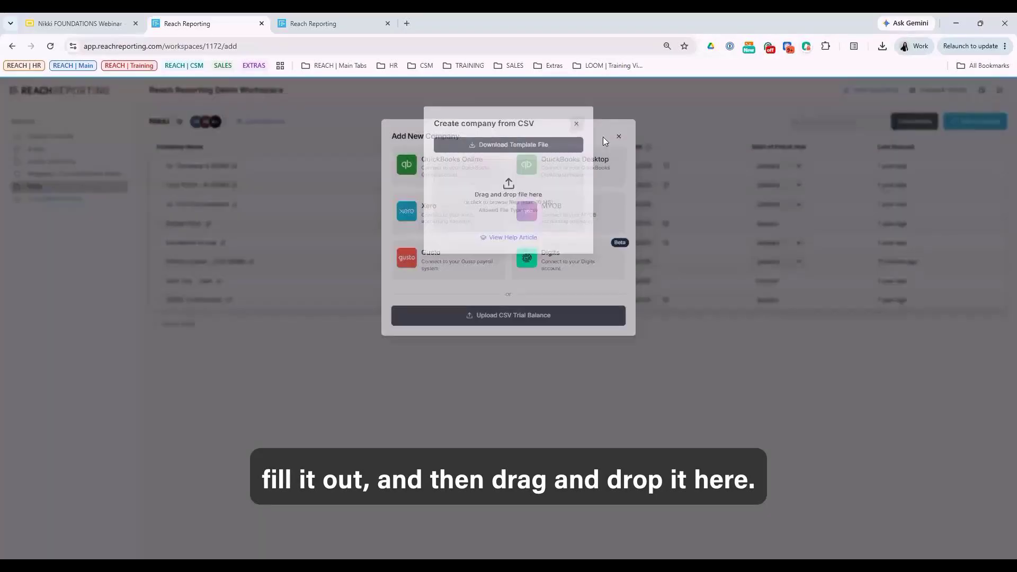
left_click(578, 137)
left_click(618, 136)
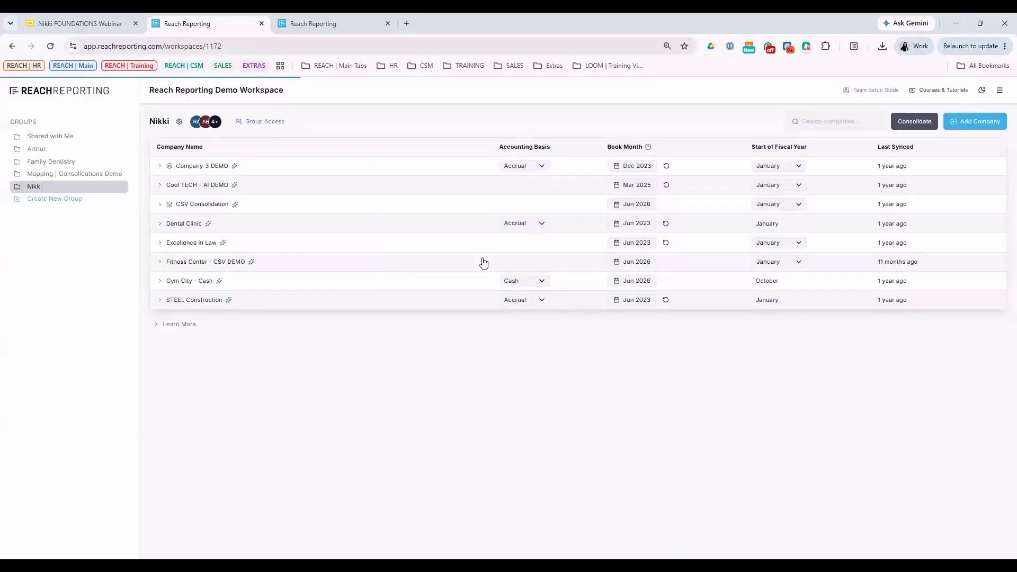
left_click_drag(161, 146, 216, 150)
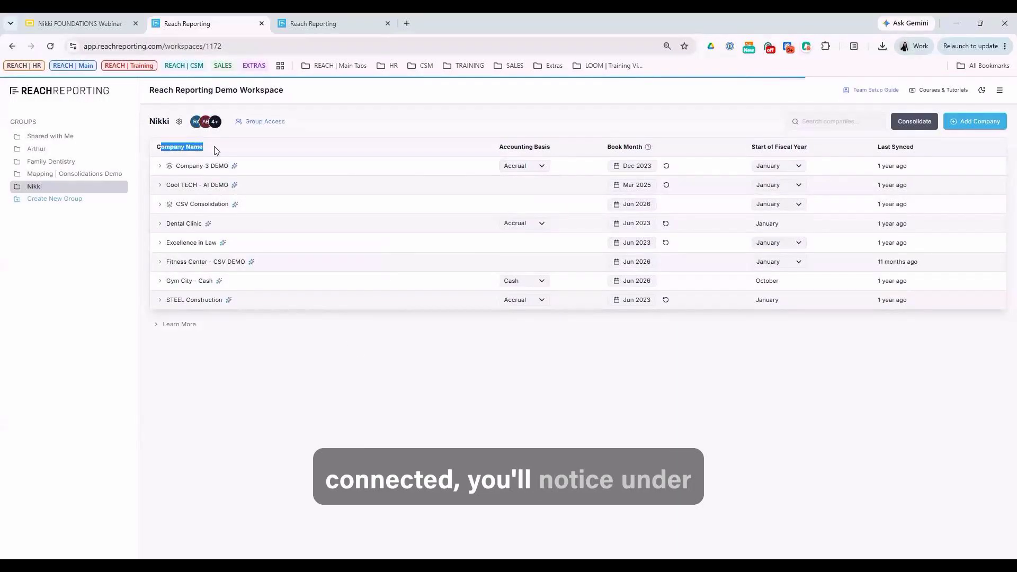
left_click(219, 151)
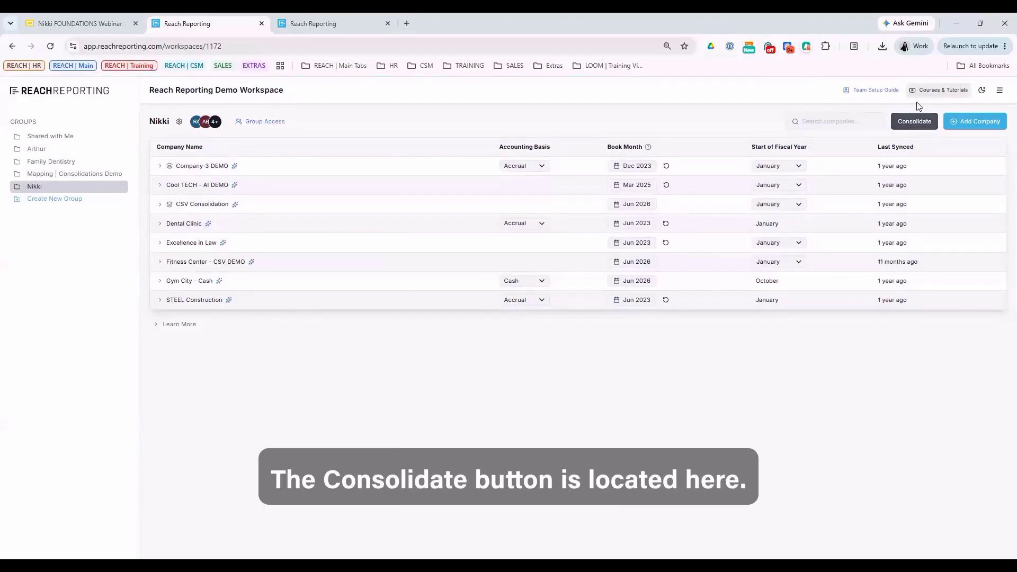
Search the Courses & Tutorials library for "conso" to find consolidation training, and close the library
left_click(940, 90)
left_click(316, 164)
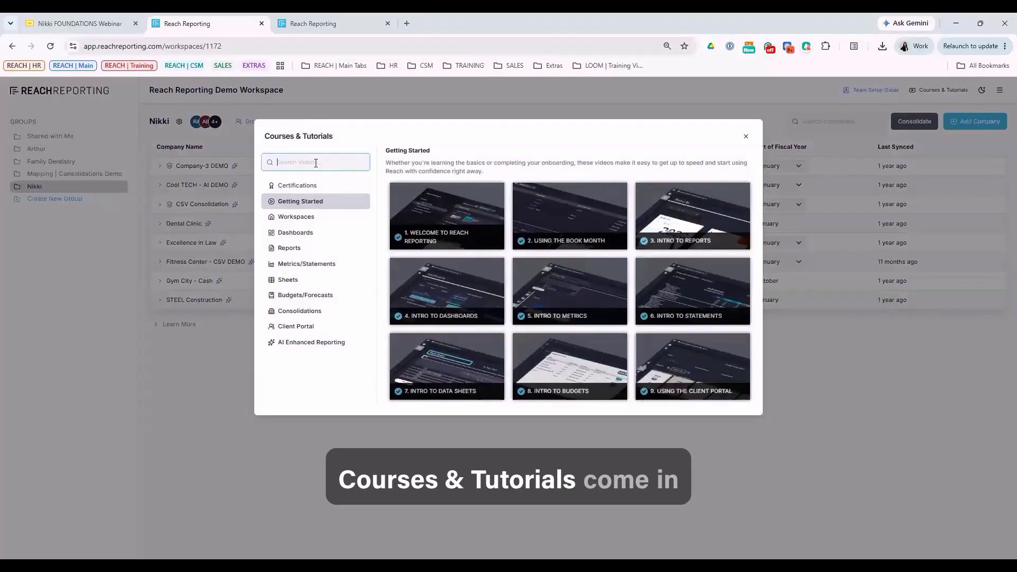
type("conso")
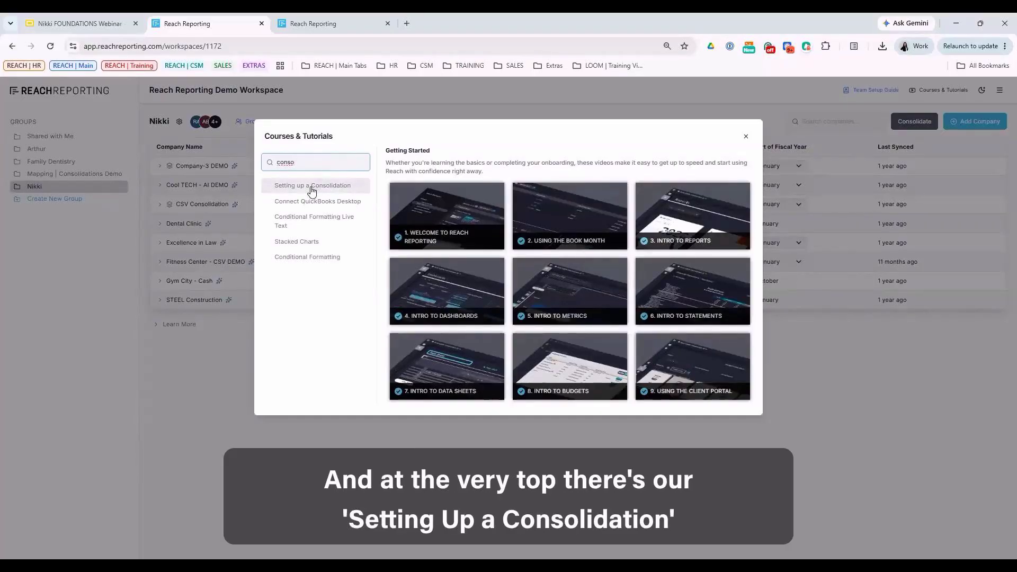
left_click(746, 137)
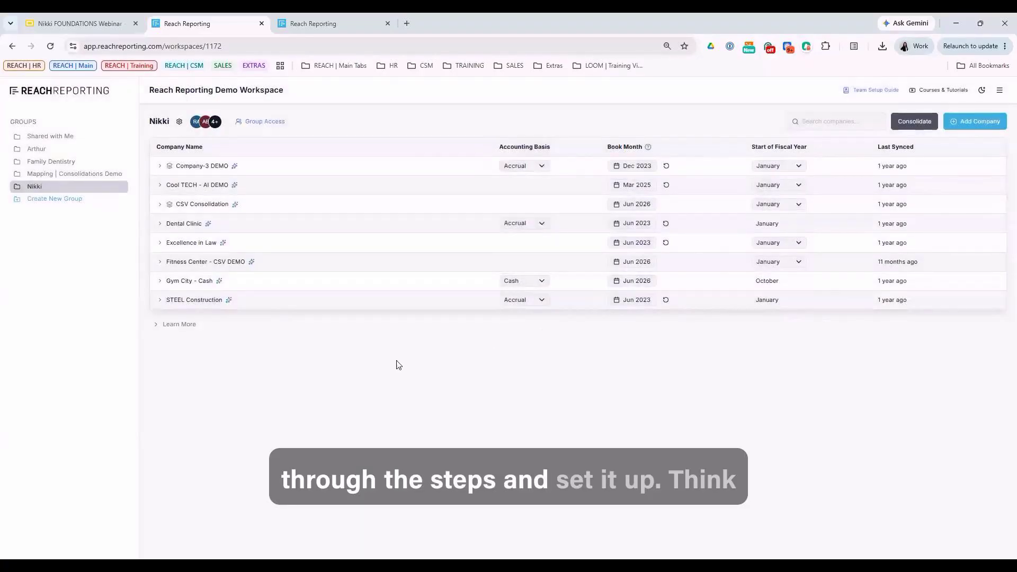
Review which users have access to the current company group, and close the access list without changing it
double_click(39, 122)
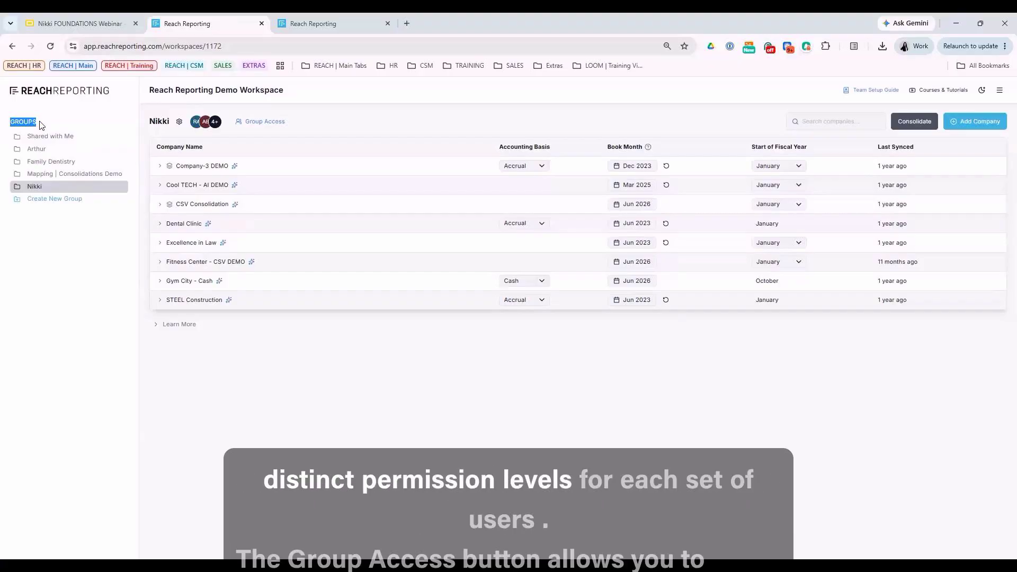
left_click(264, 126)
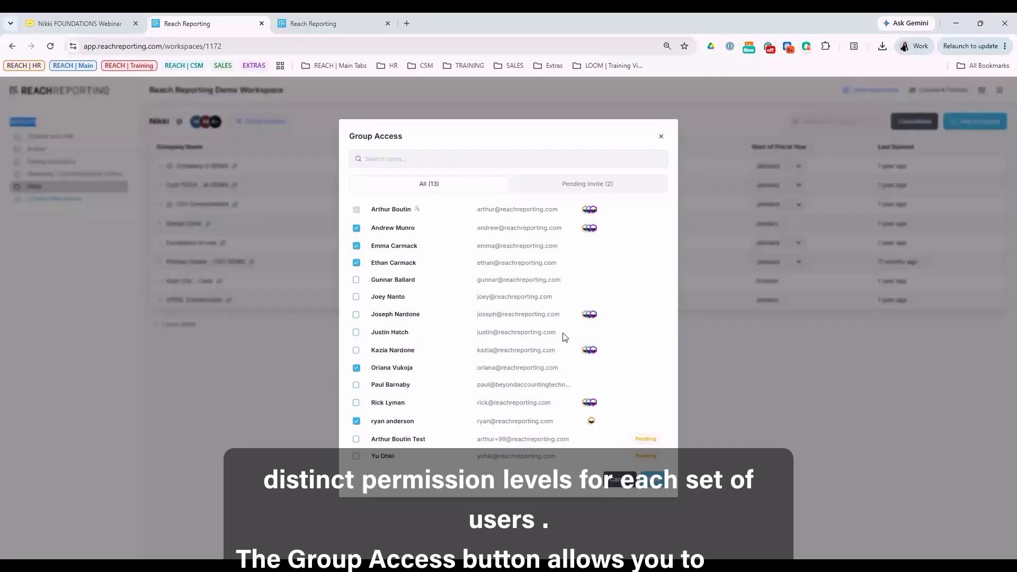
left_click(610, 473)
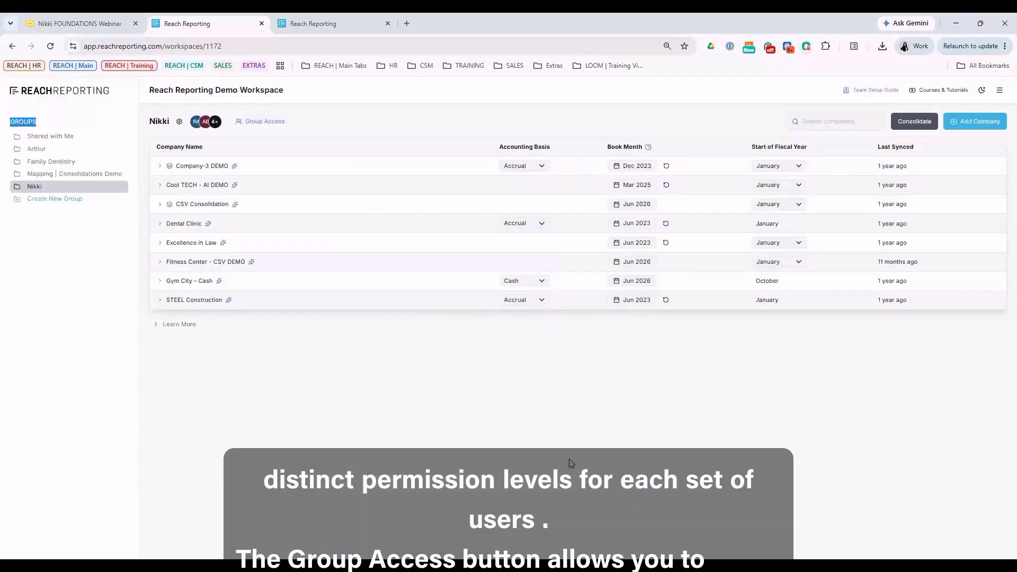
left_click(85, 127)
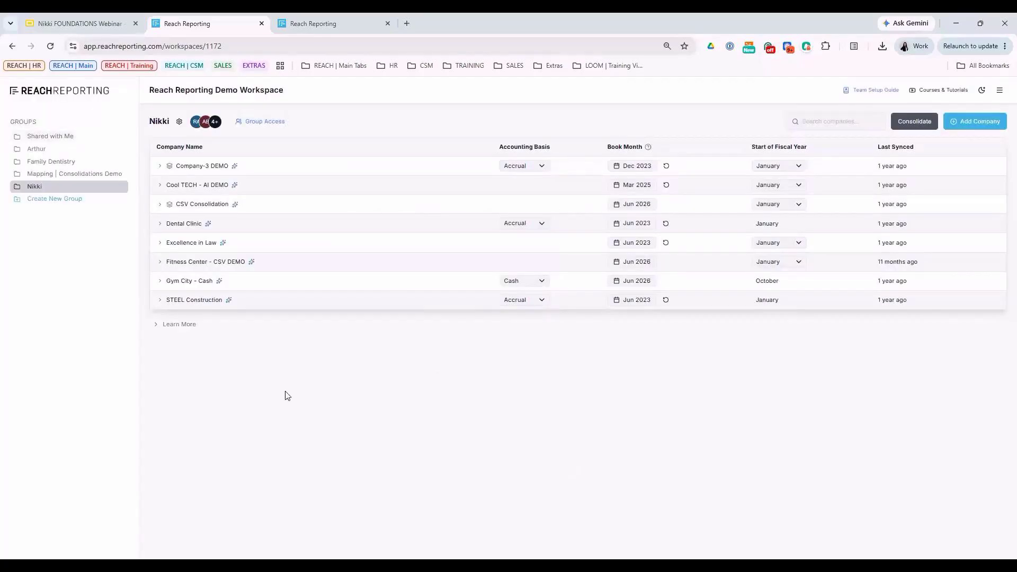
Expand the STEEL Construction company and check its available accounting basis options without changing the selection
left_click(159, 302)
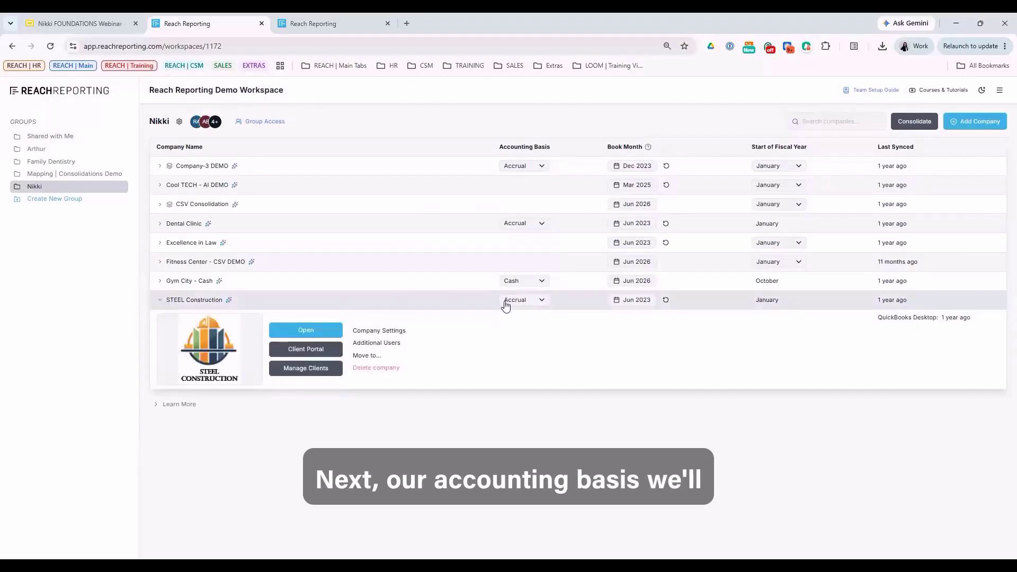
left_click(544, 301)
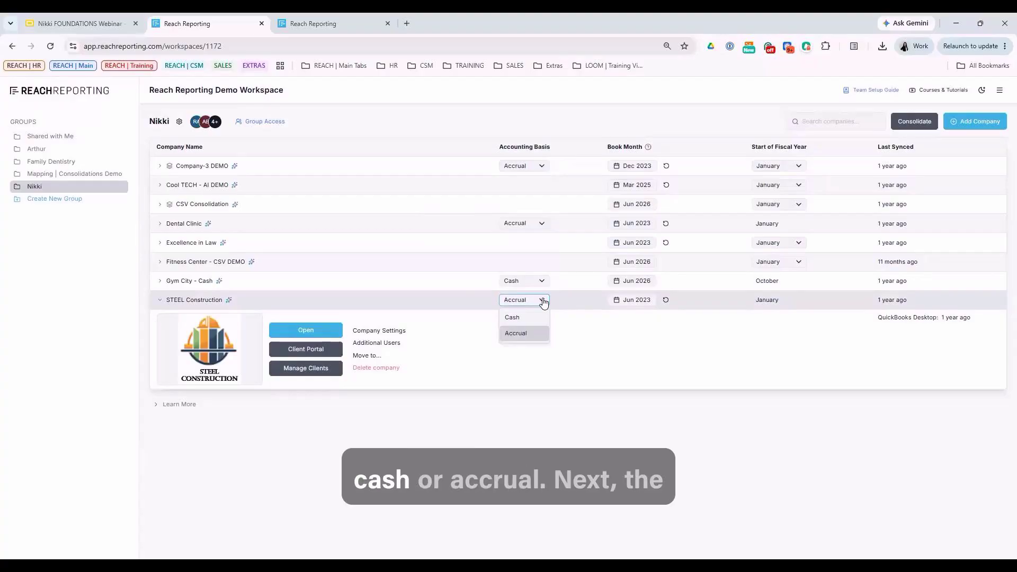
left_click(544, 301)
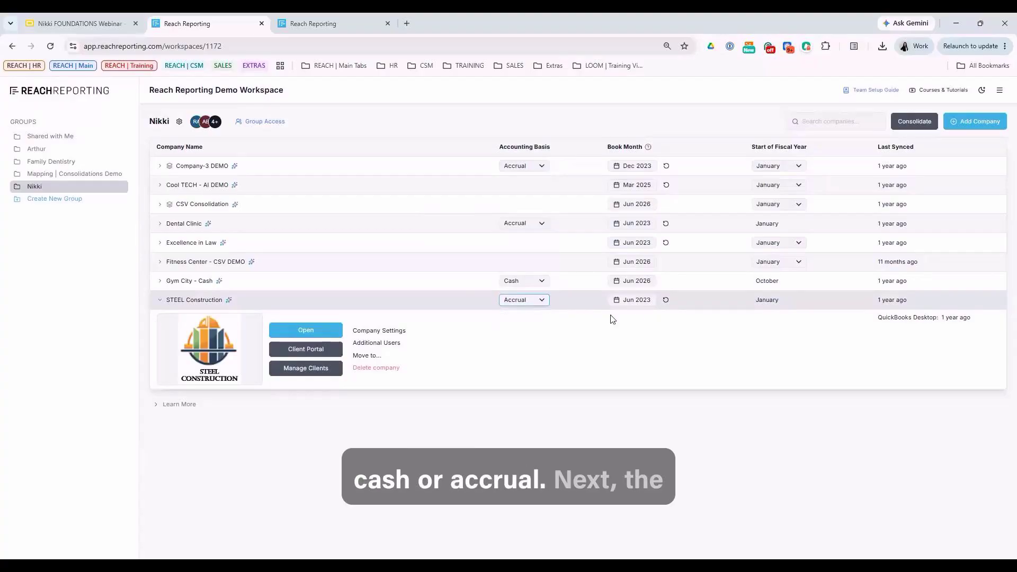
Revert STEEL Construction's book month to its default
left_click(643, 307)
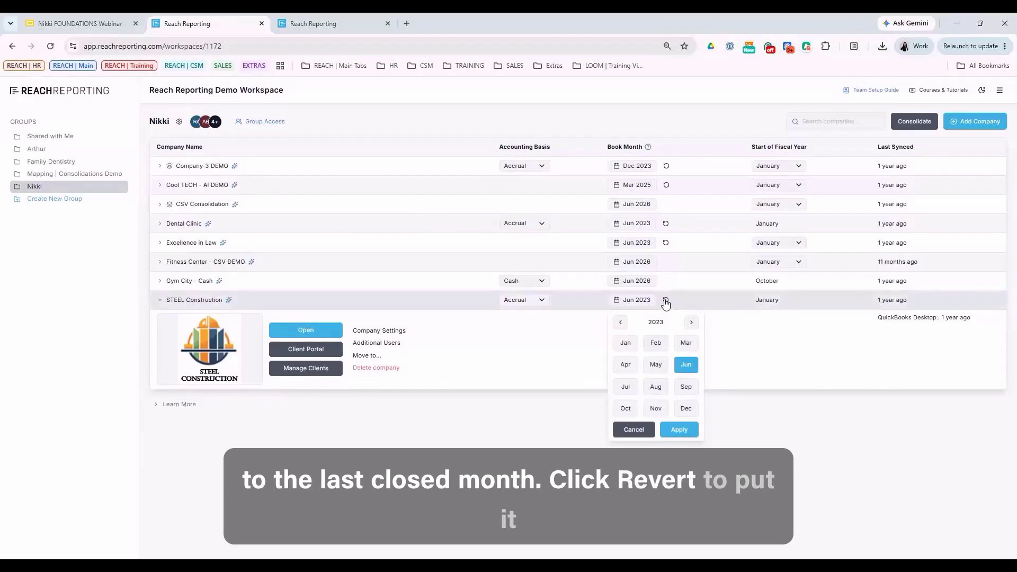
left_click(666, 300)
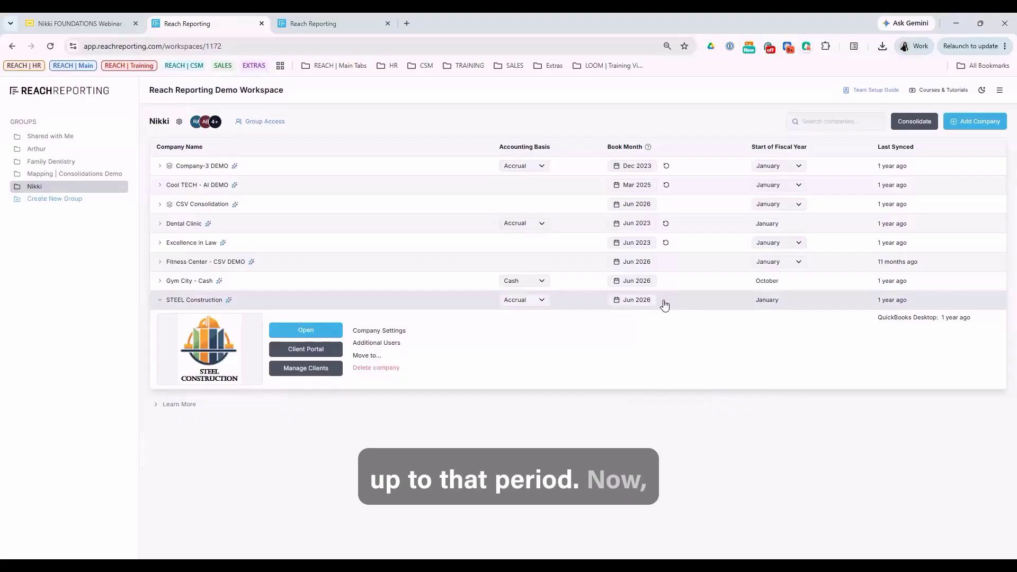
Set STEEL Construction's book month to June 2023
left_click(638, 301)
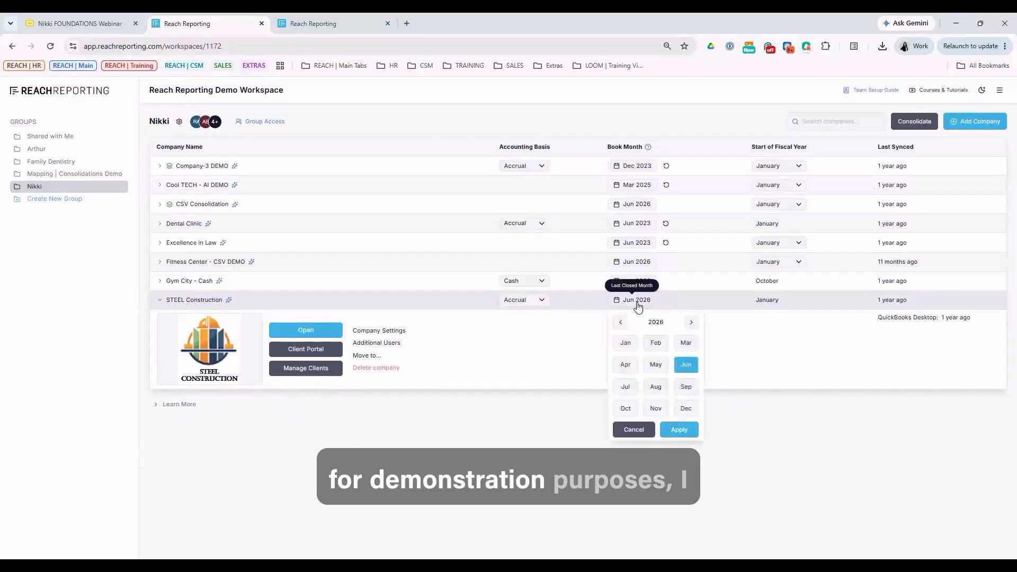
left_click(620, 322)
left_click(621, 322)
left_click(620, 323)
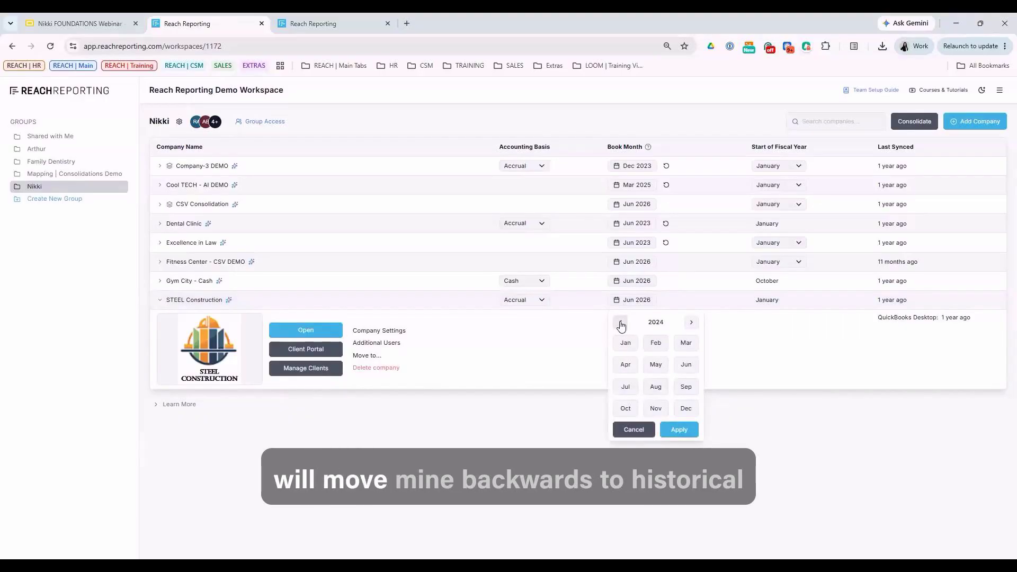
left_click(685, 366)
left_click(666, 428)
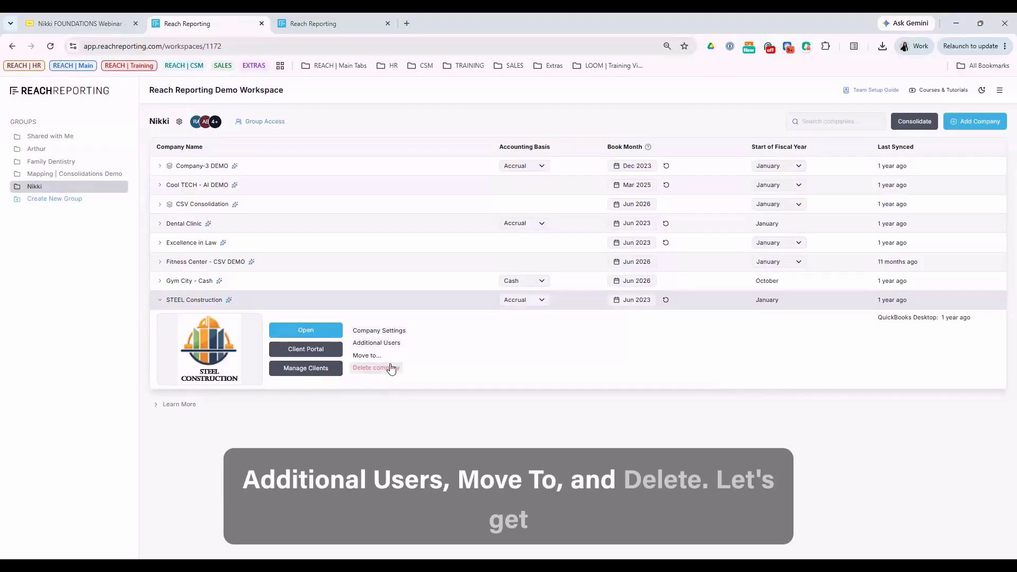
Open STEEL Construction's company settings and review the preset and custom color themes without changing the current theme
left_click(391, 332)
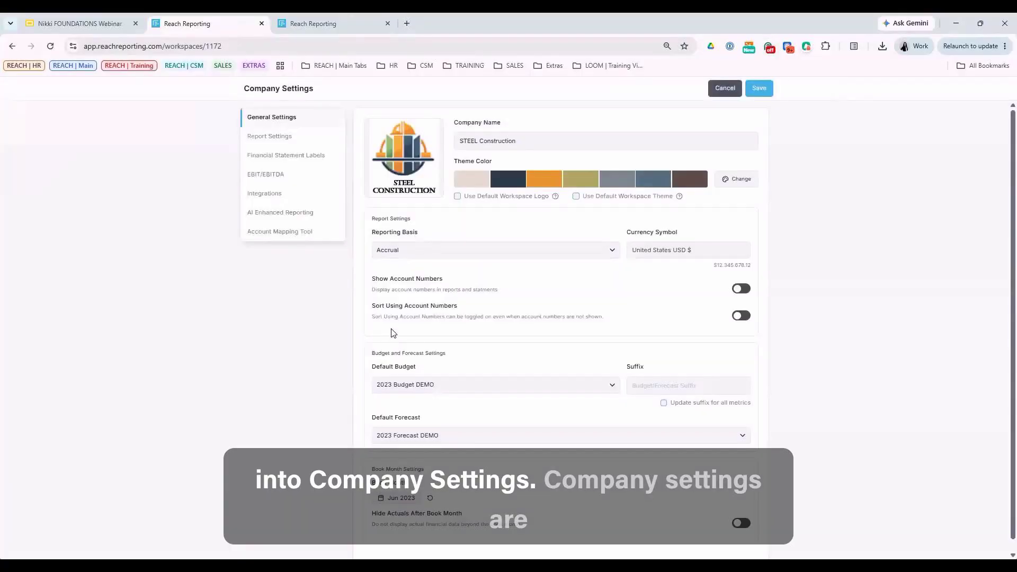
left_click(538, 140)
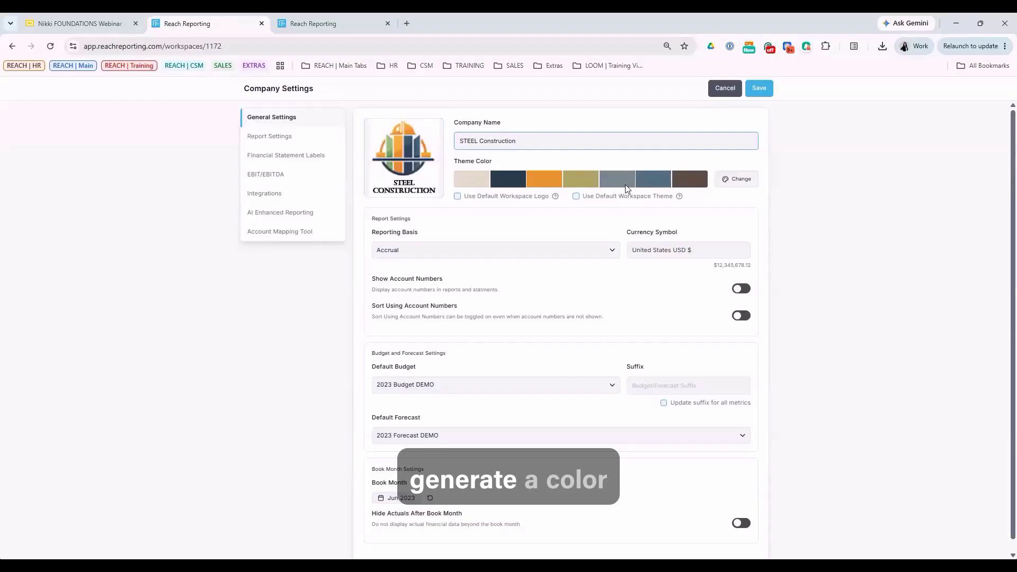
left_click(747, 180)
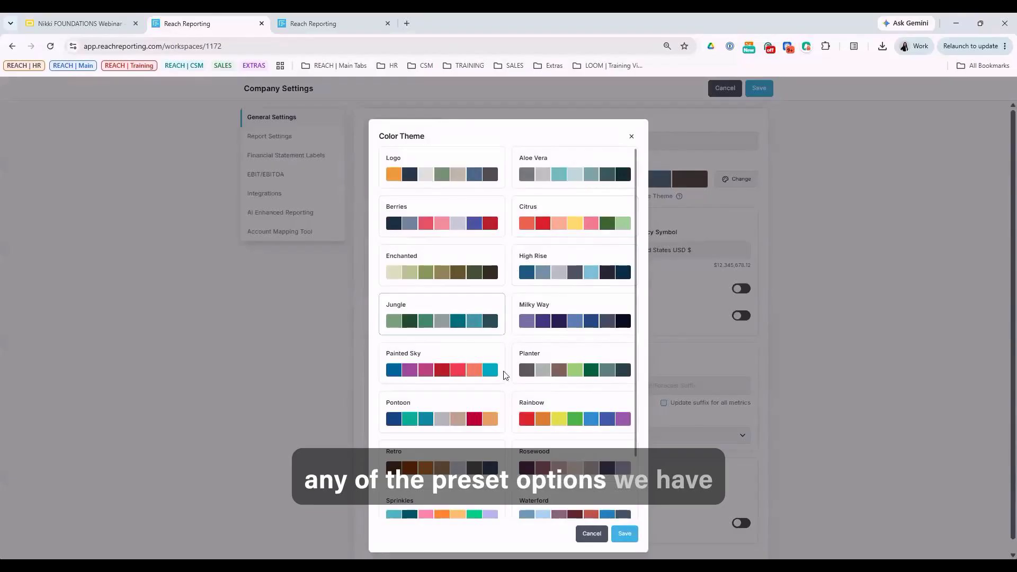
scroll(506, 432, "down", 2)
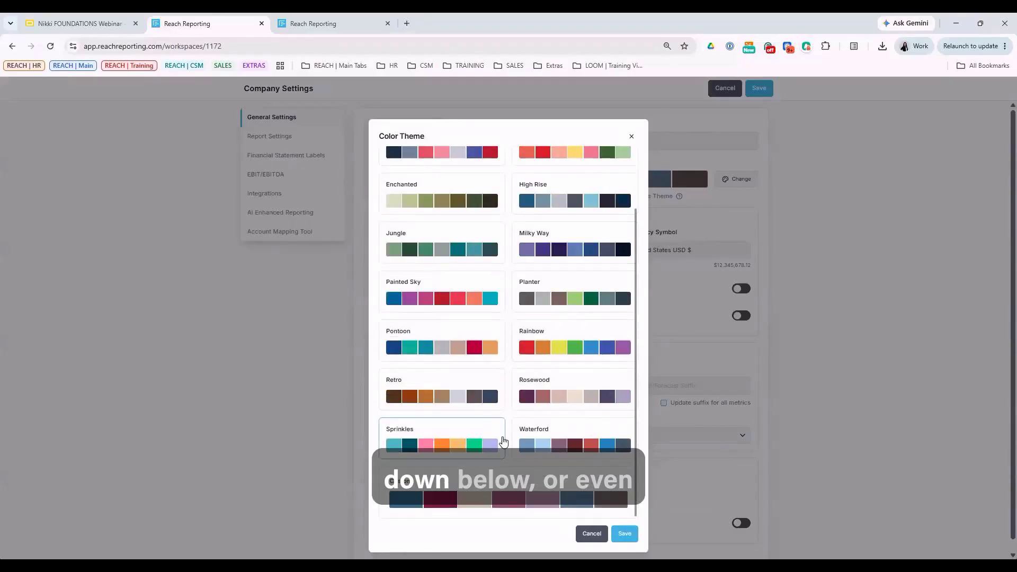
left_click(422, 504)
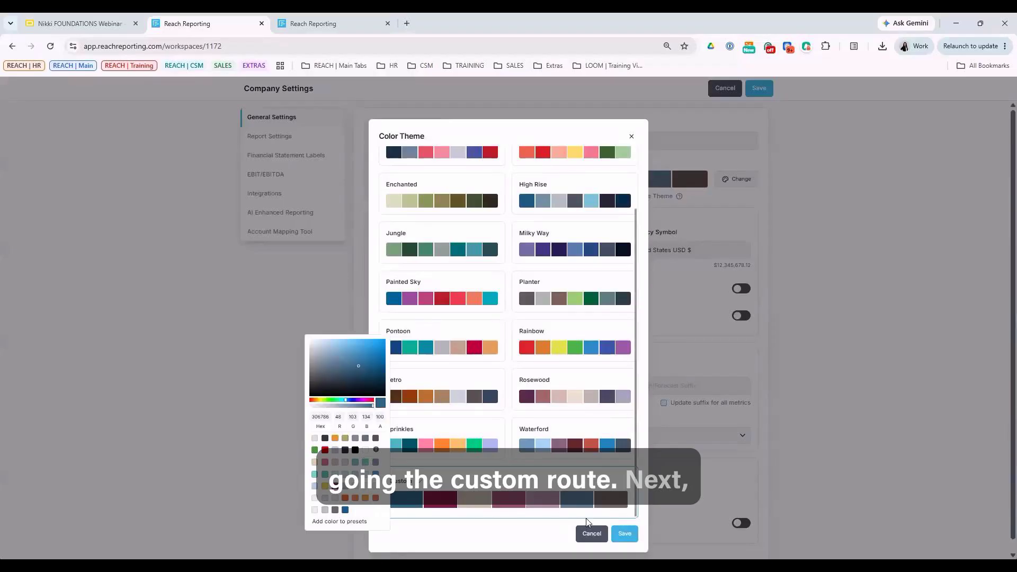
left_click(592, 534)
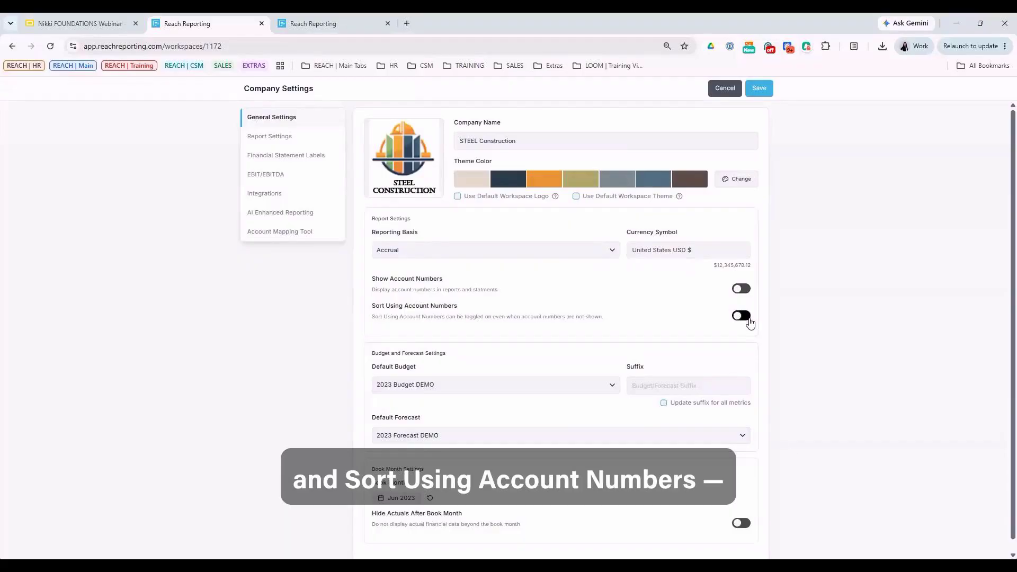
Review the default budget choices in the general settings and the disclaimer text in the report settings
left_click(562, 392)
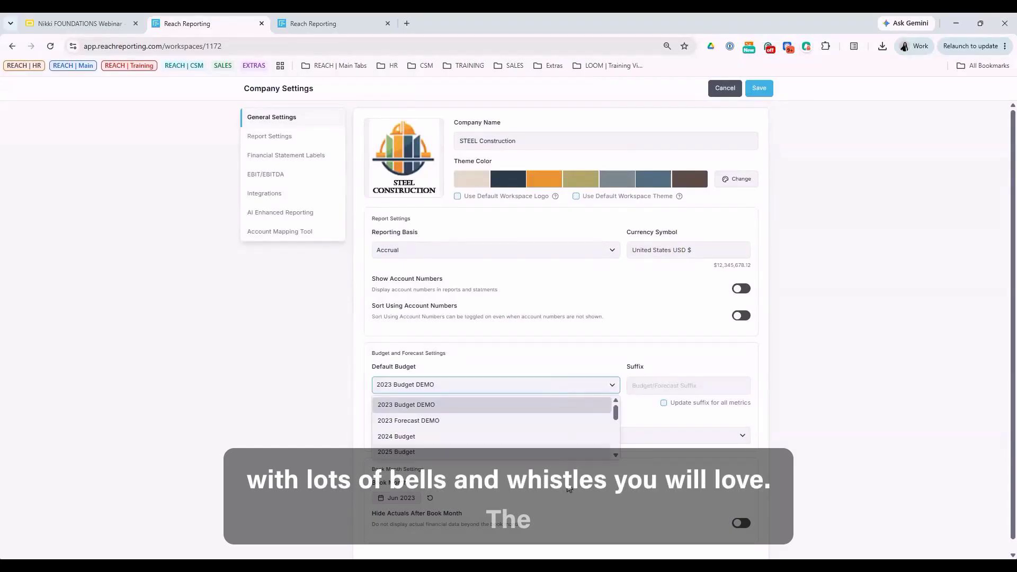
left_click(517, 450)
scroll(562, 453, "down", 1)
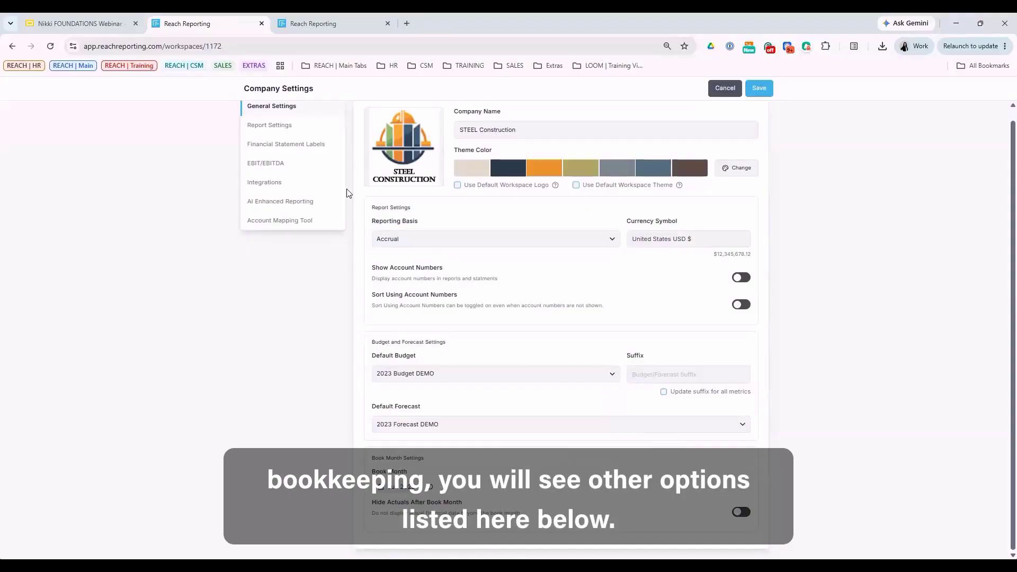
left_click(294, 133)
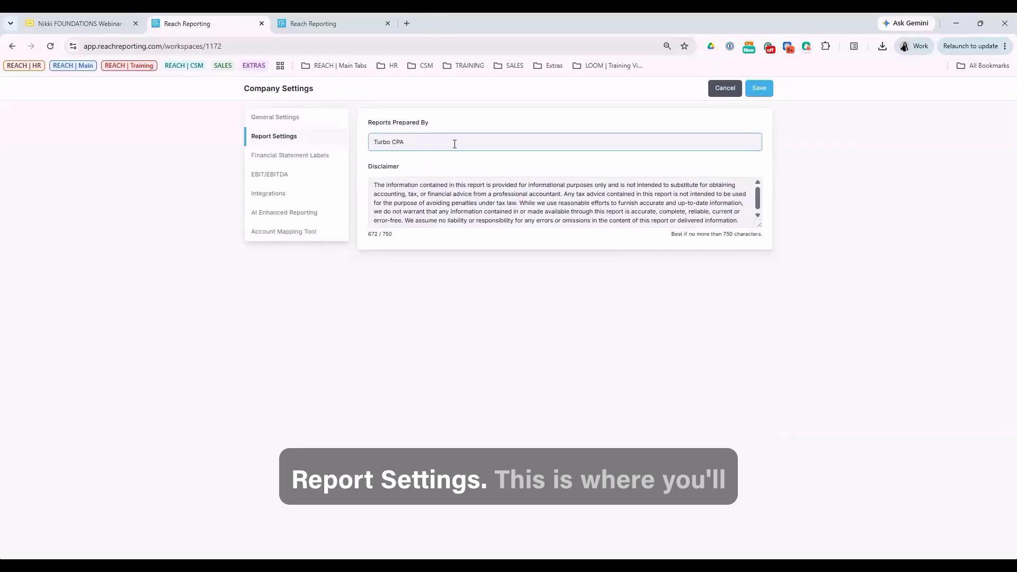
left_click_drag(436, 185, 562, 188)
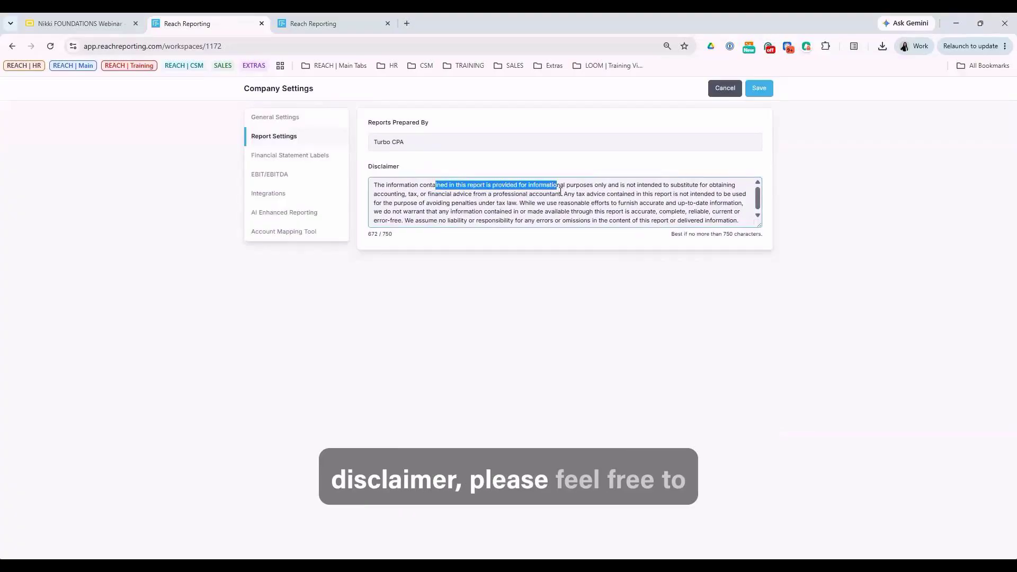
Review the editable financial statement labels for Profit and Loss, including the Revenue label, and for the Balance Sheet
left_click(316, 160)
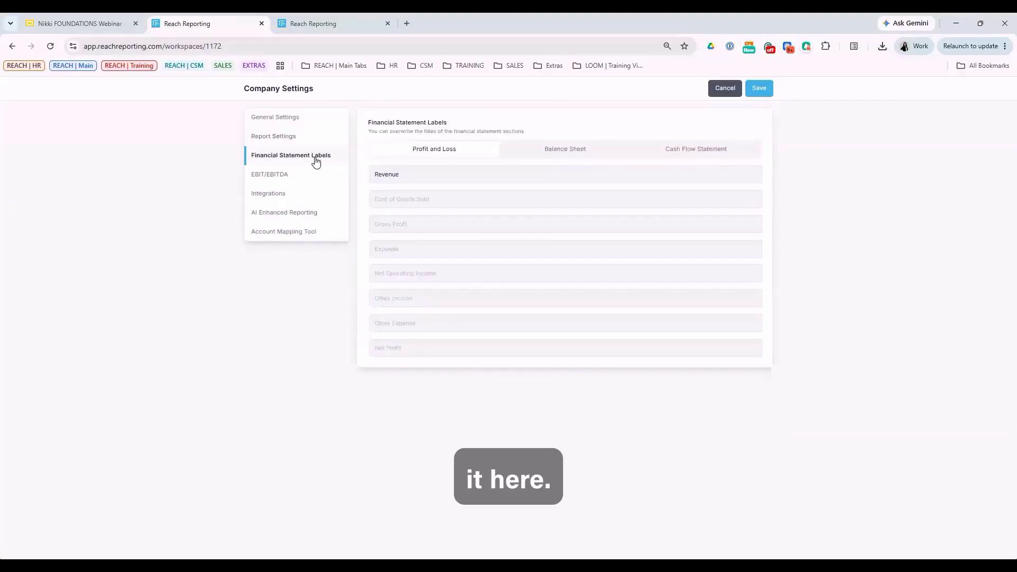
left_click(414, 176)
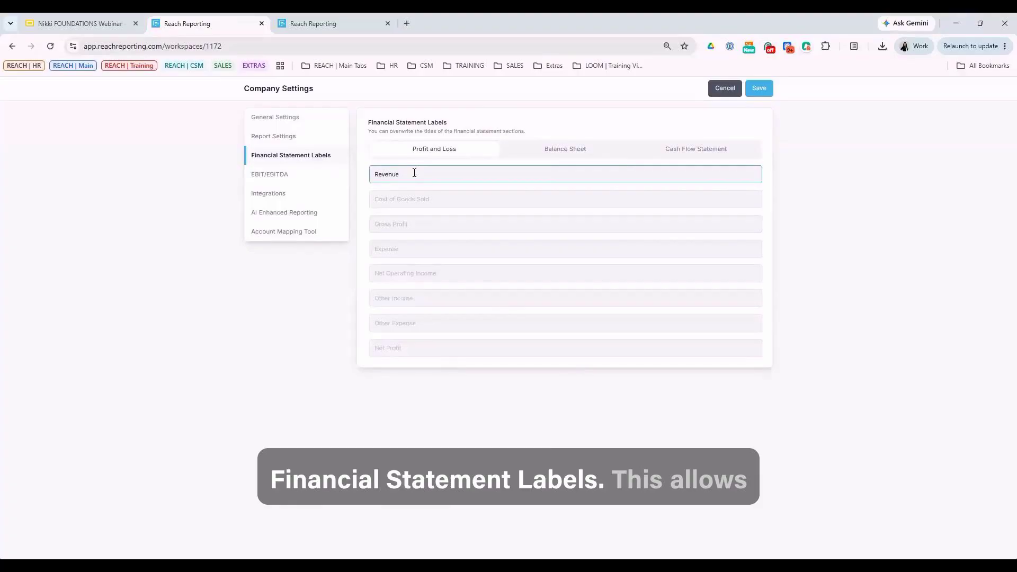
left_click_drag(415, 172, 360, 175)
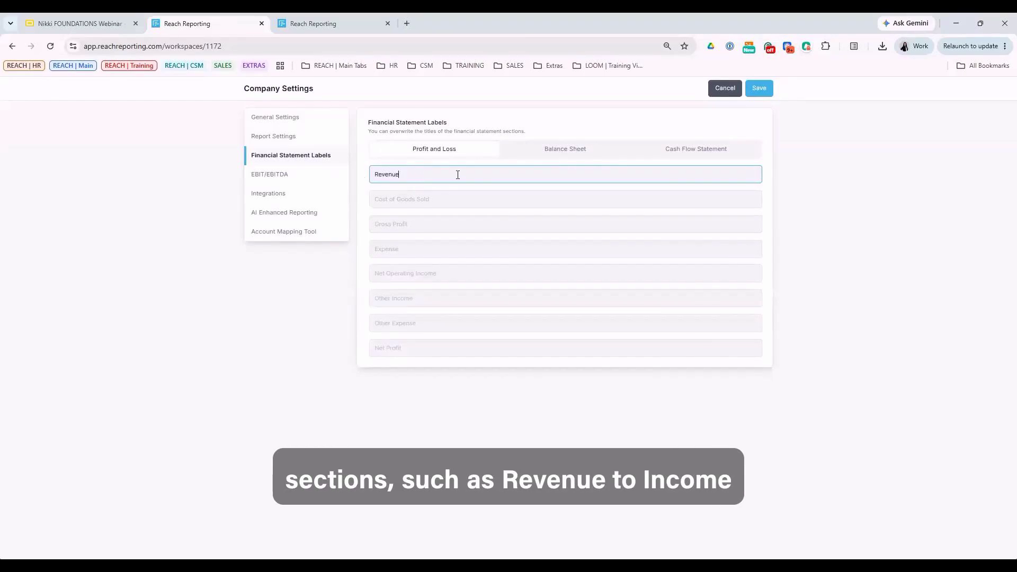
left_click(535, 150)
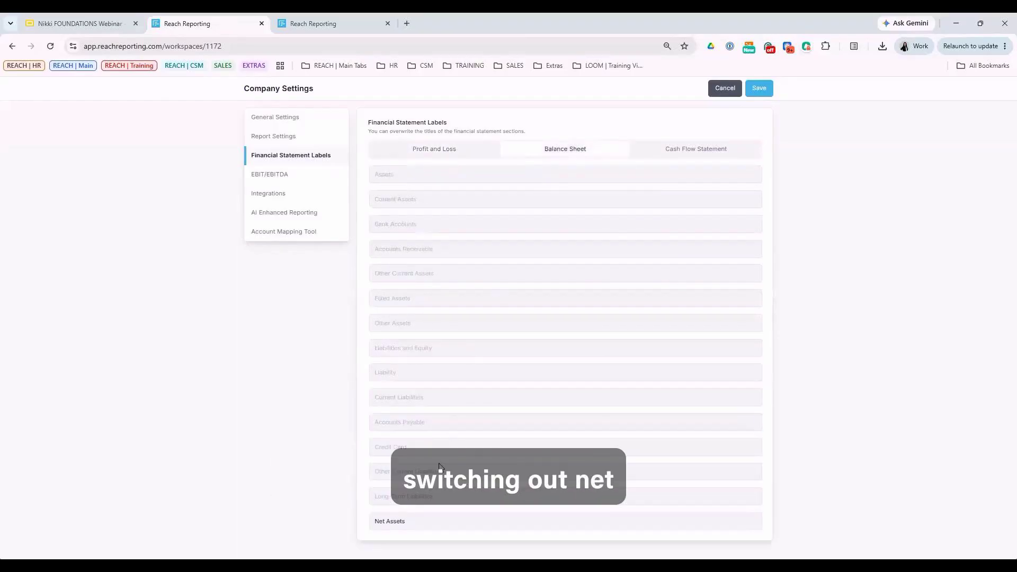
Examine the editable Net Assets and Other Assets labels for the Balance Sheet without changing them
left_click_drag(424, 518, 375, 519)
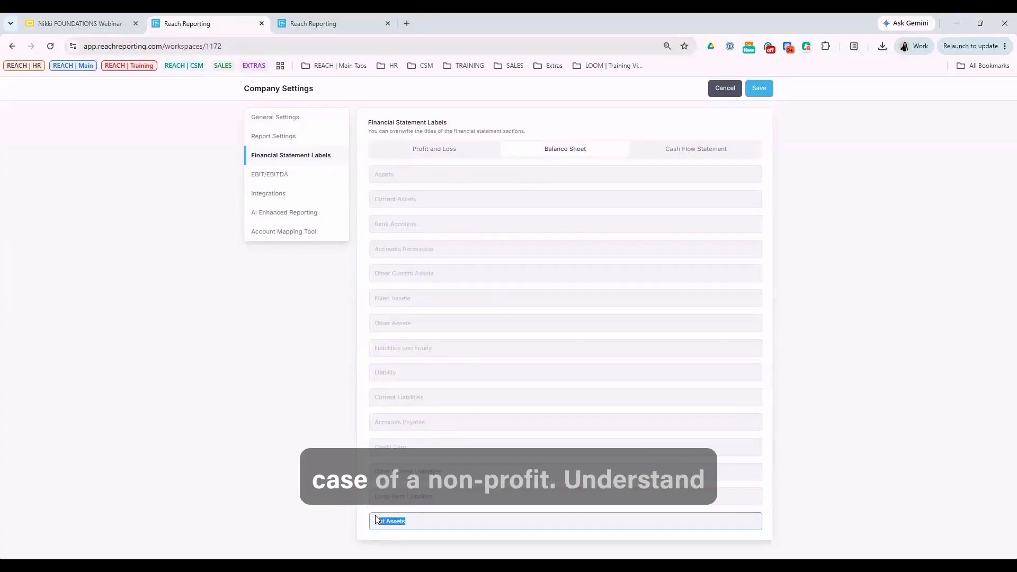
left_click(406, 322)
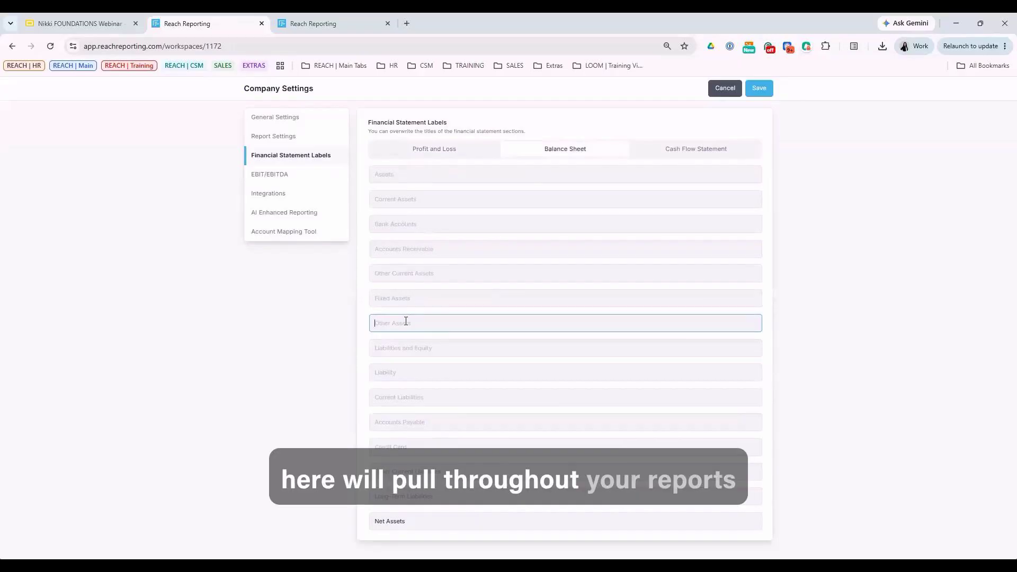
Review the EBIT/EBITDA formulas and account mappings for Taxes, Interest Expense, Interest Income, and Depreciation & Amortization
left_click(297, 178)
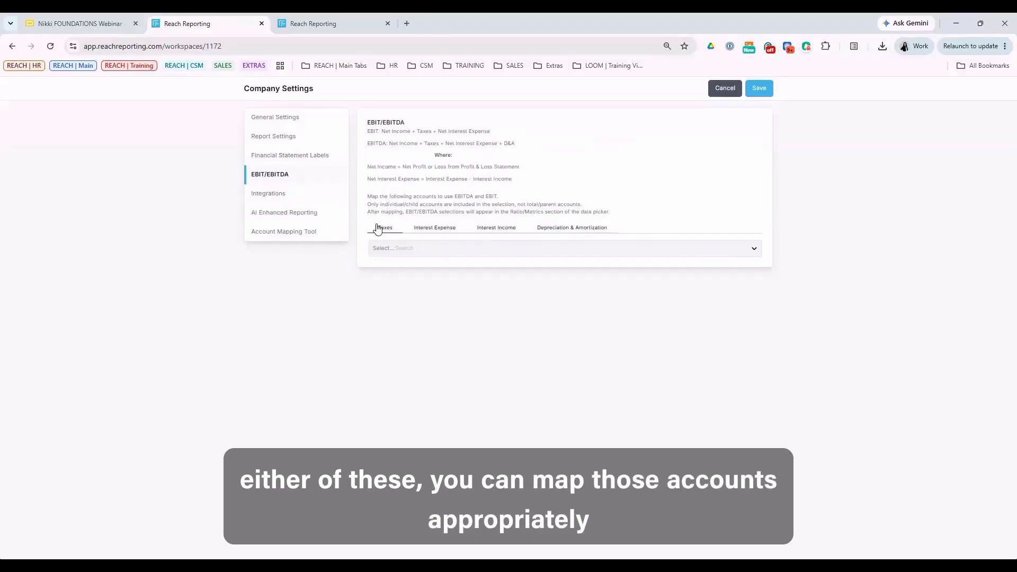
left_click(753, 250)
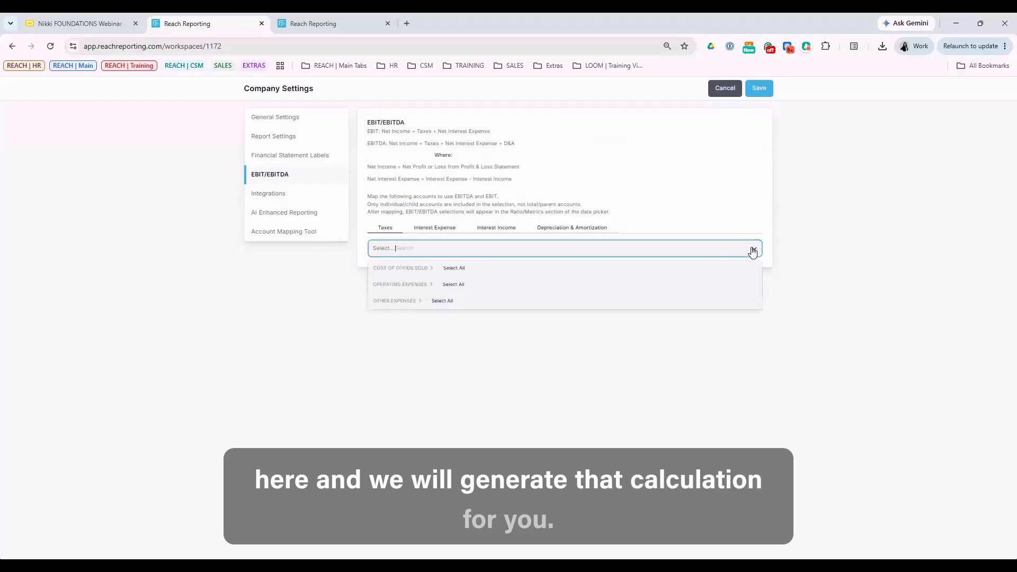
left_click(444, 232)
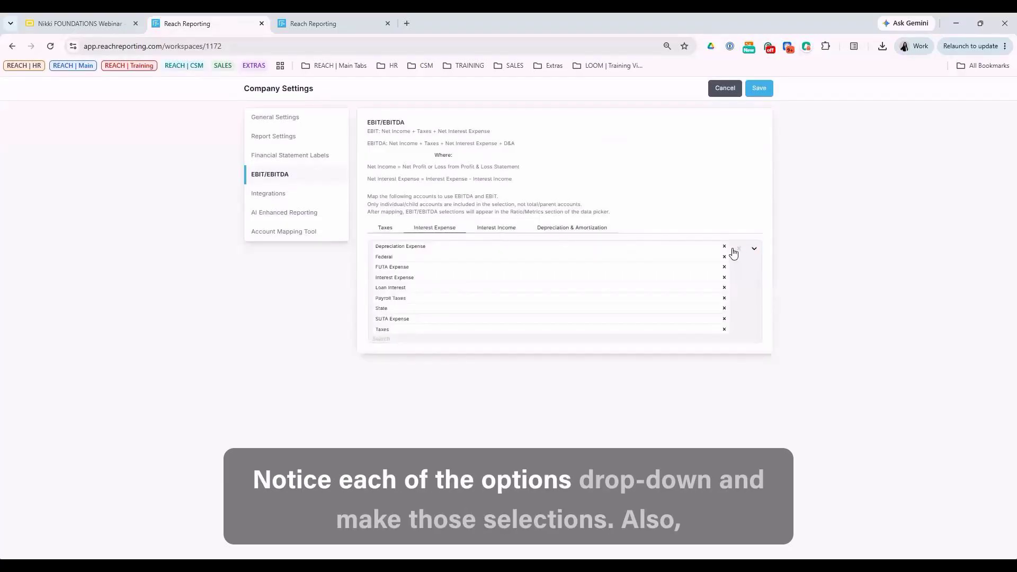
left_click(508, 231)
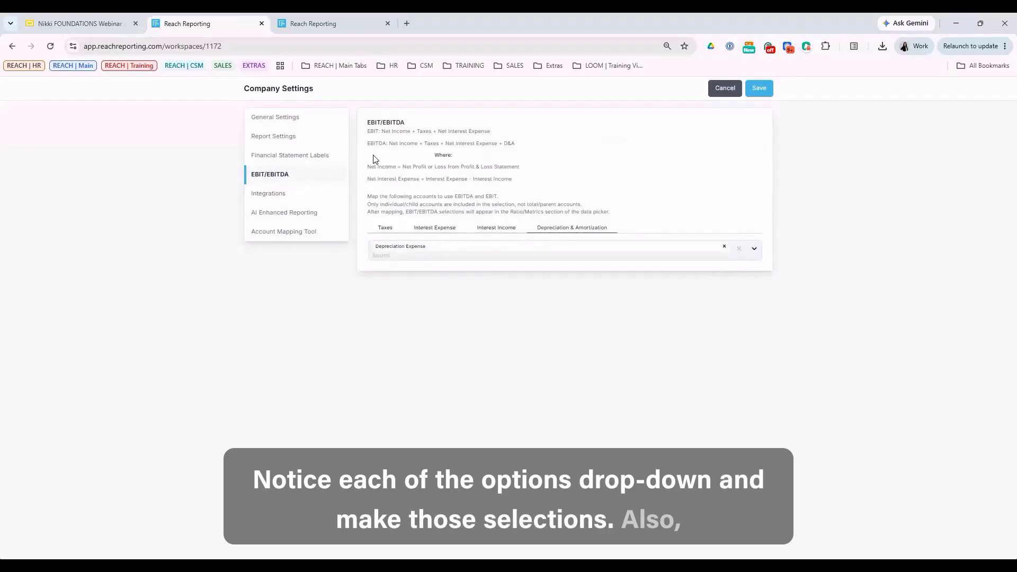
left_click_drag(366, 131, 557, 174)
left_click(557, 180)
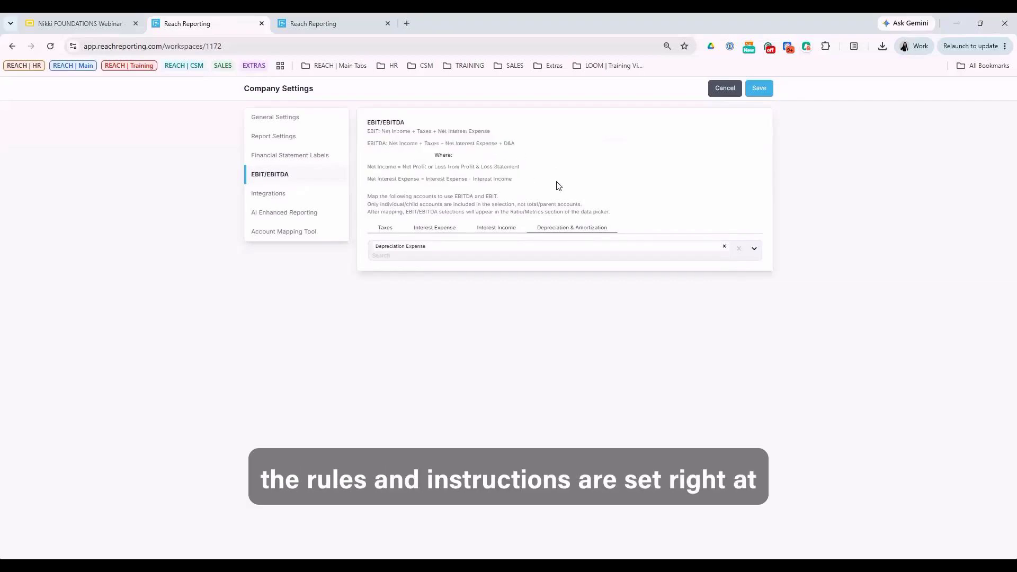
Review the company's integrations and its AI Enhanced Reporting settings
left_click(298, 195)
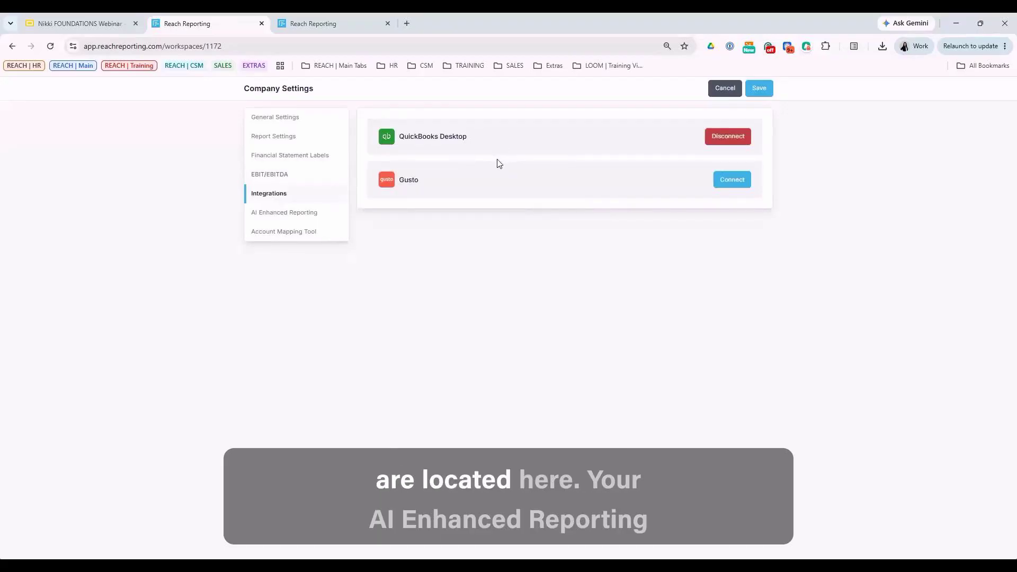
left_click(318, 217)
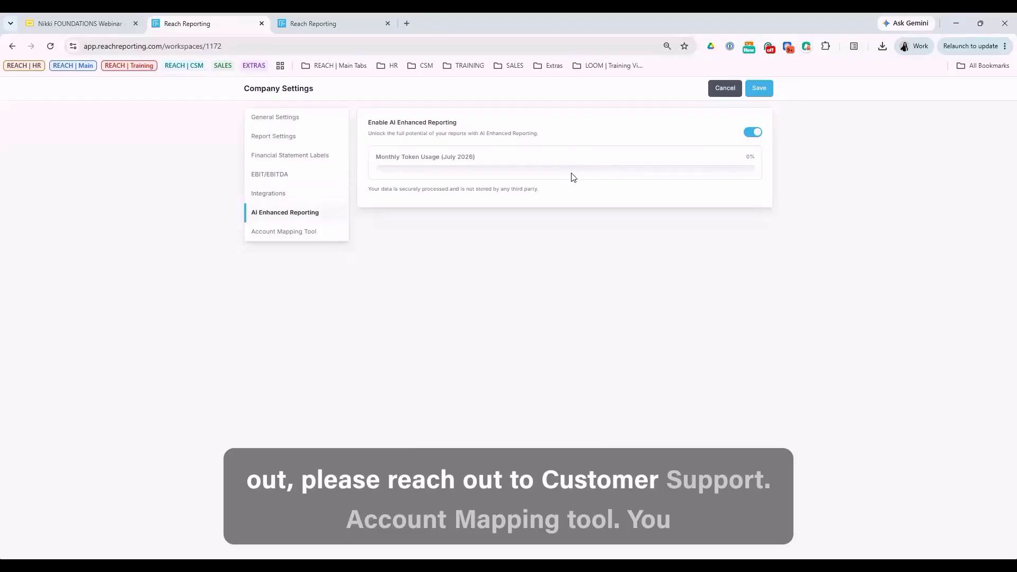
Launch the Account Mapping Tool and inspect the Income section's options for adding a group, adding a blank row, and renaming or deleting a blank row
left_click(275, 236)
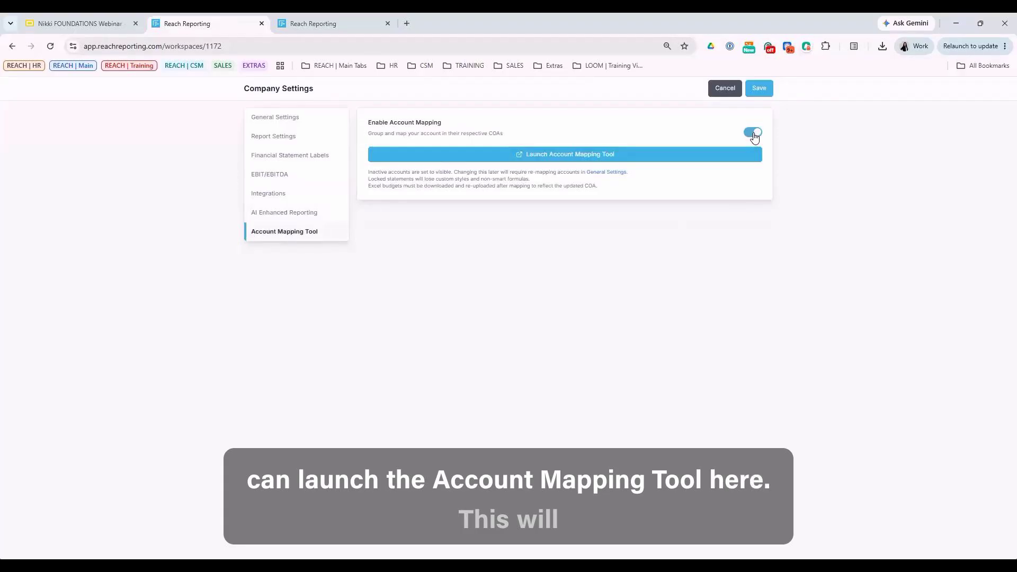
left_click(608, 159)
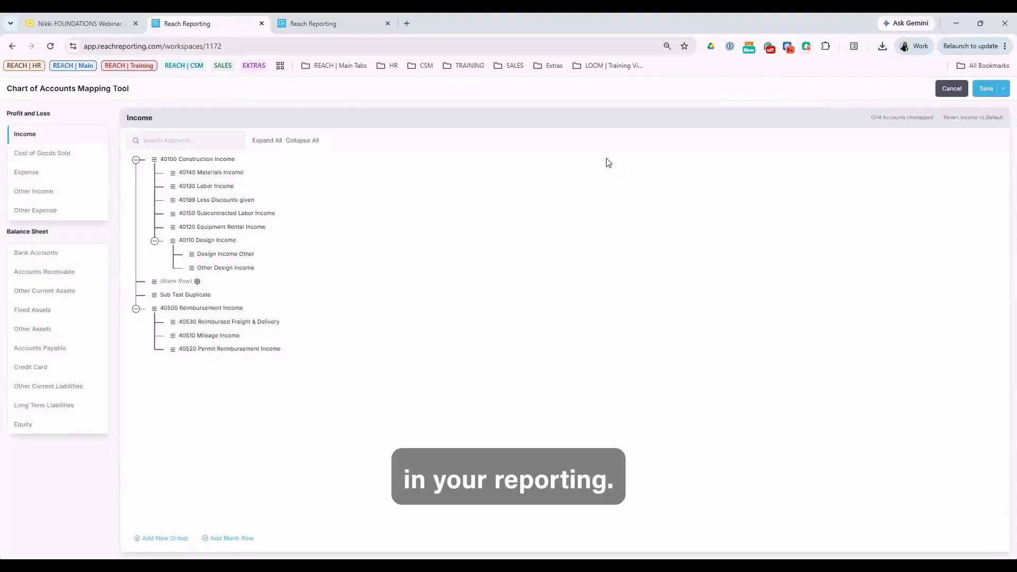
left_click(165, 539)
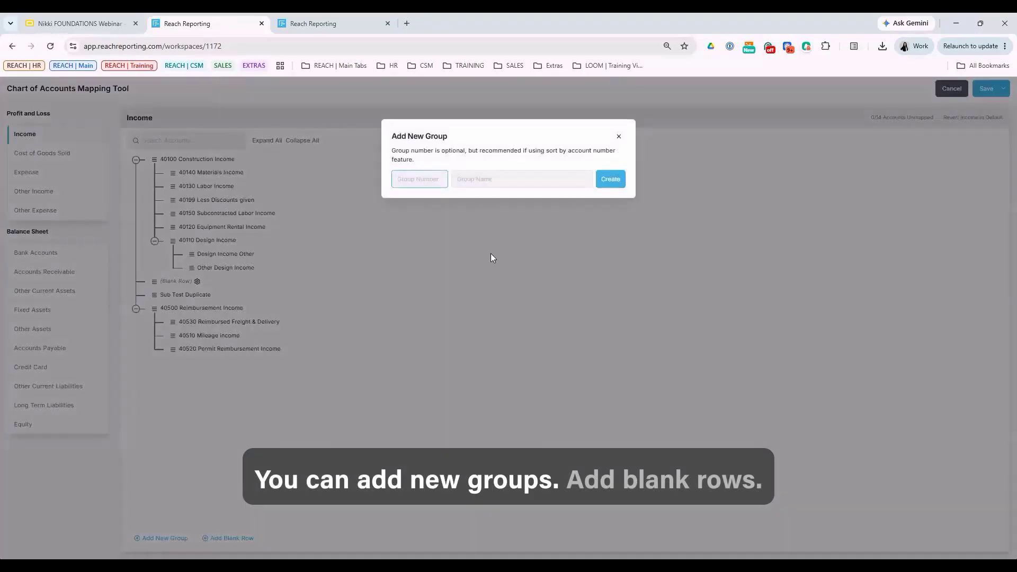
left_click(619, 137)
left_click(234, 539)
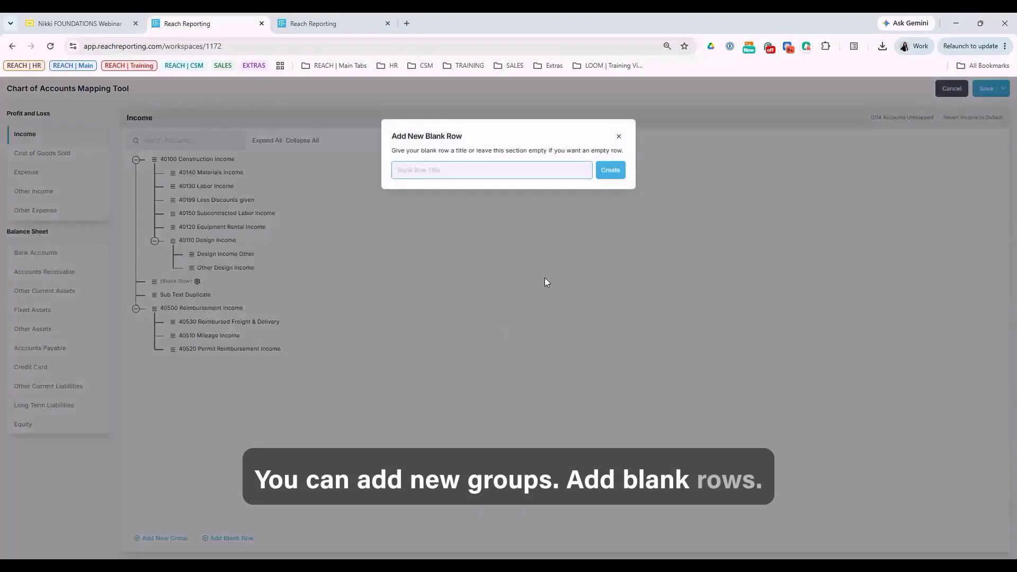
left_click(619, 139)
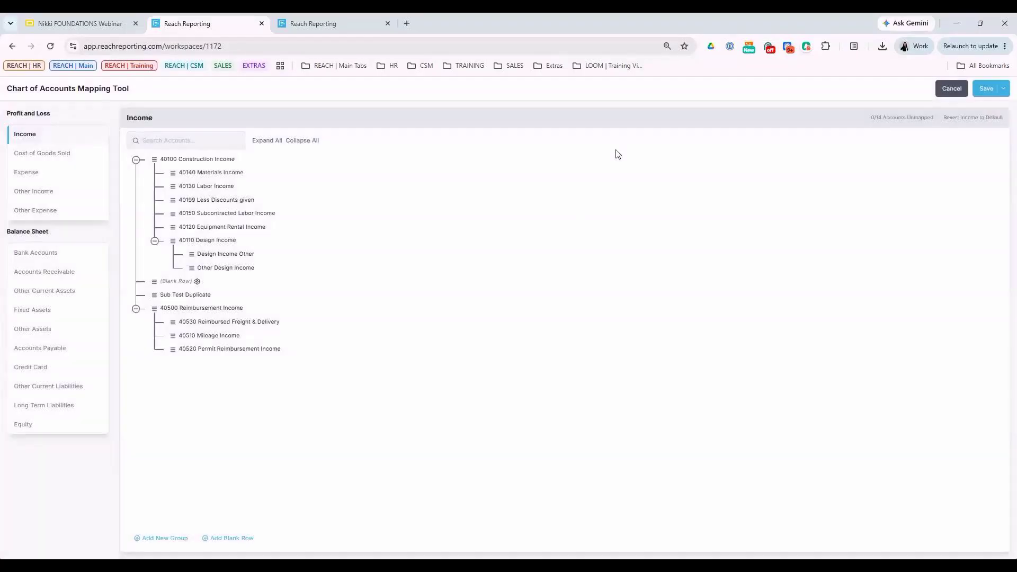
left_click(197, 282)
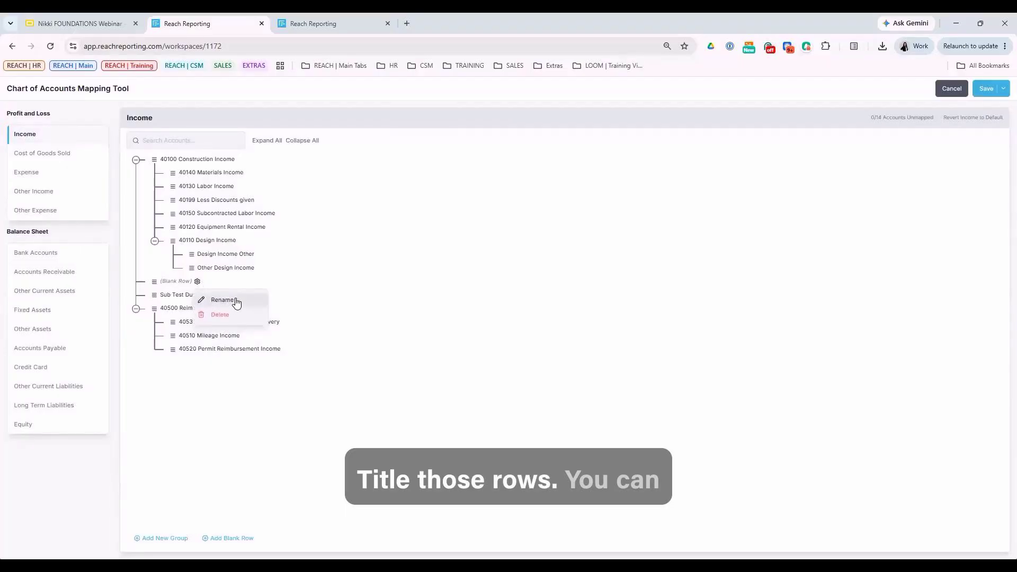
left_click(341, 288)
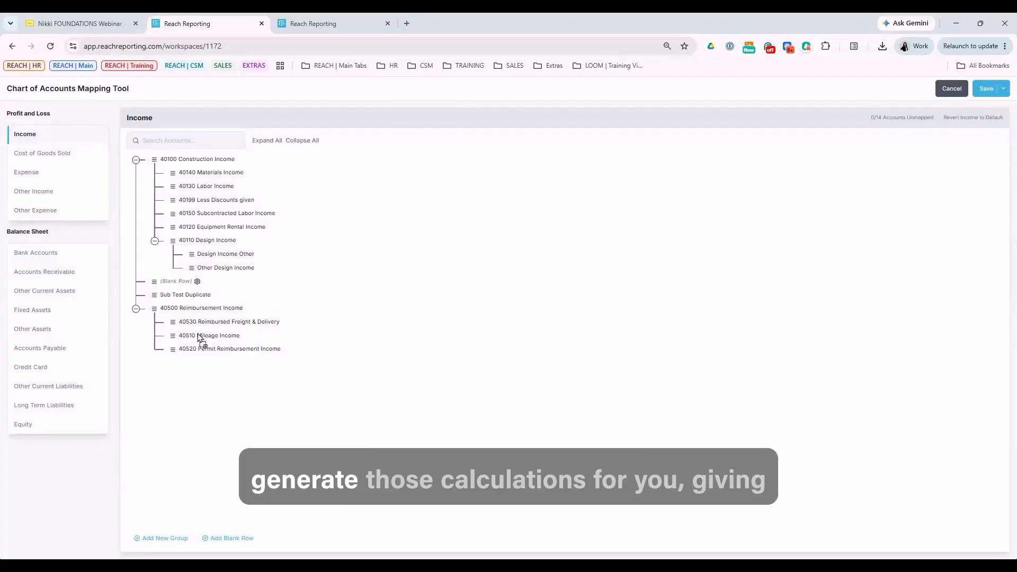
Try regrouping Reimbursement Income under Sub Test Duplicate and moving 40510 Mileage Income to Accounts Payable, and leave the mapping tool without saving
left_click_drag(201, 337, 194, 337)
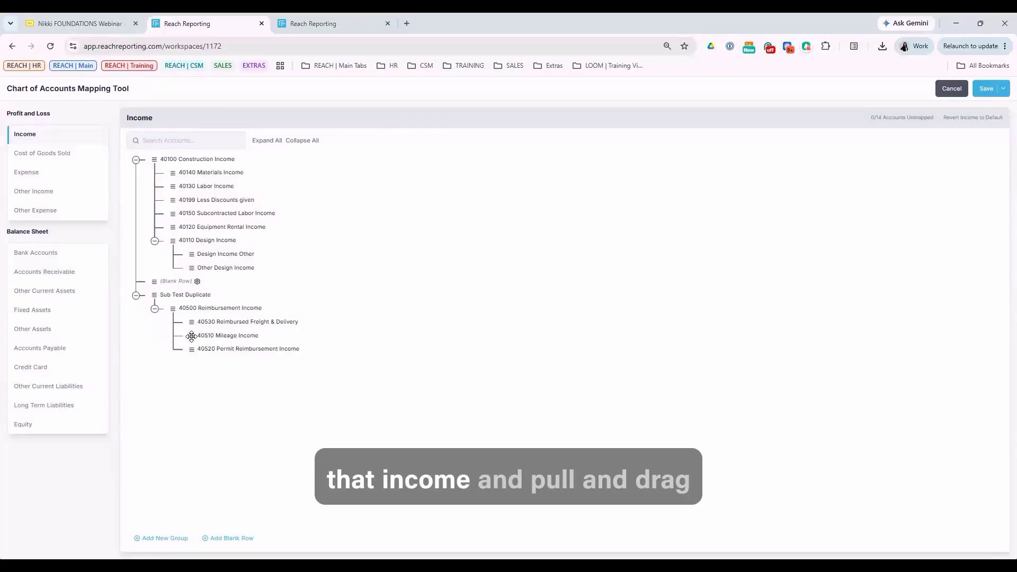
left_click_drag(191, 337, 59, 347)
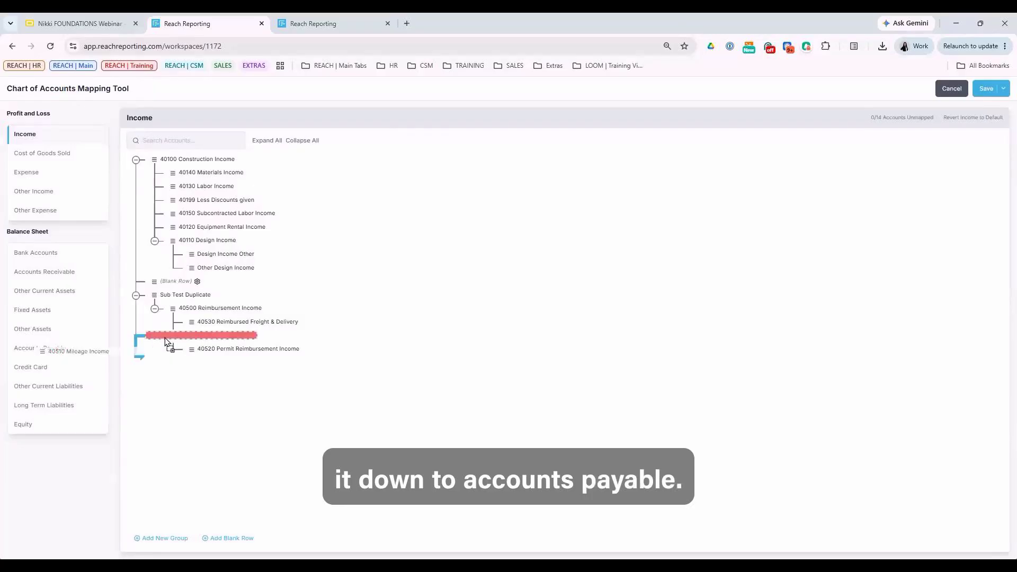
left_click_drag(168, 342, 174, 333)
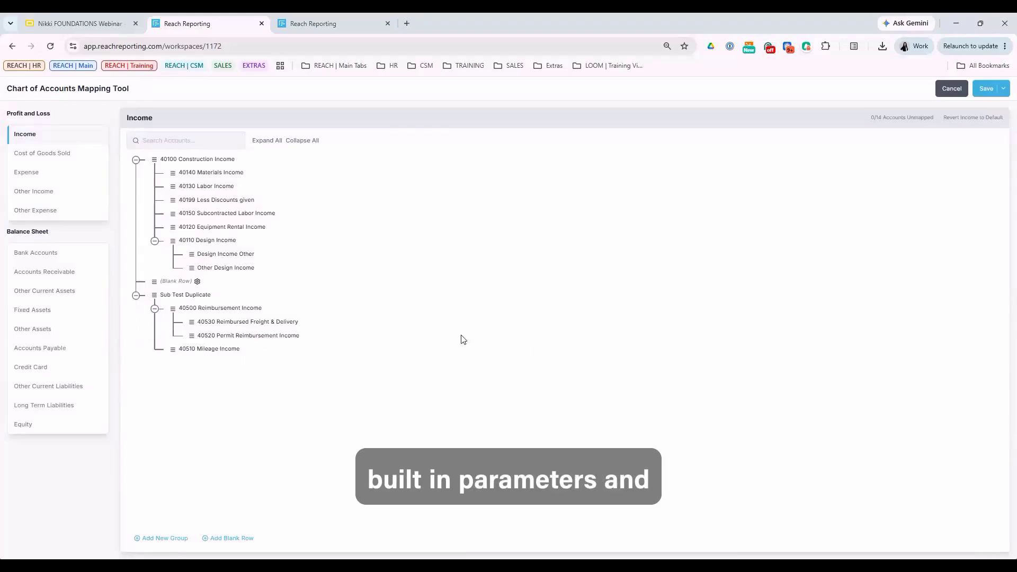
left_click(960, 96)
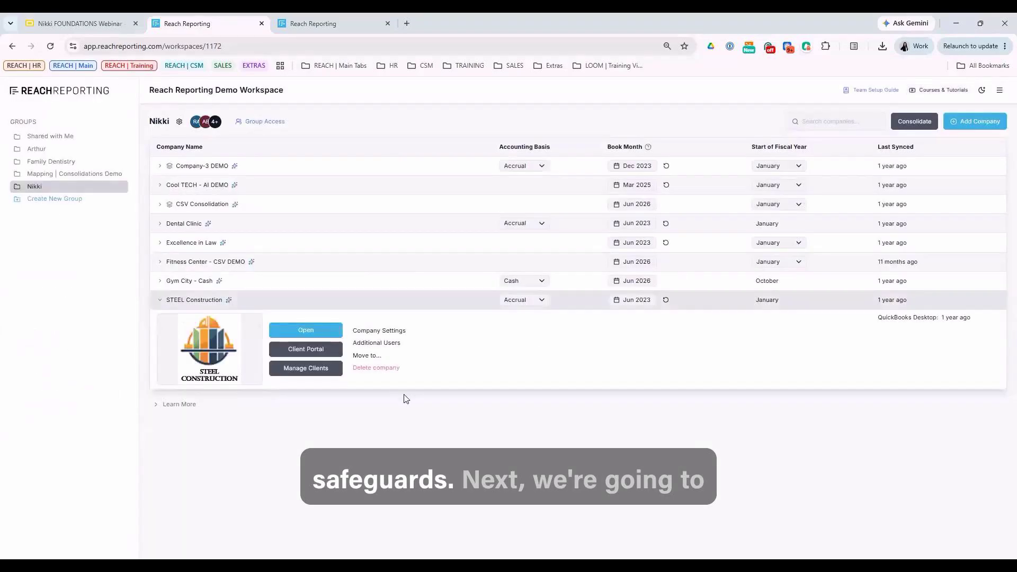
Open STEEL Construction and review the companies offered in the company switcher without changing company
left_click(329, 332)
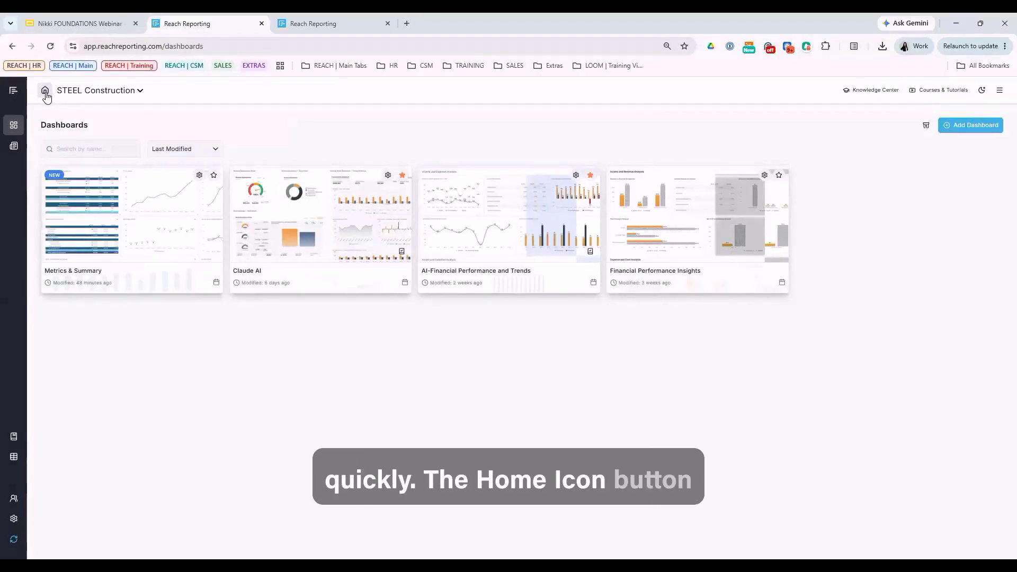
left_click(140, 94)
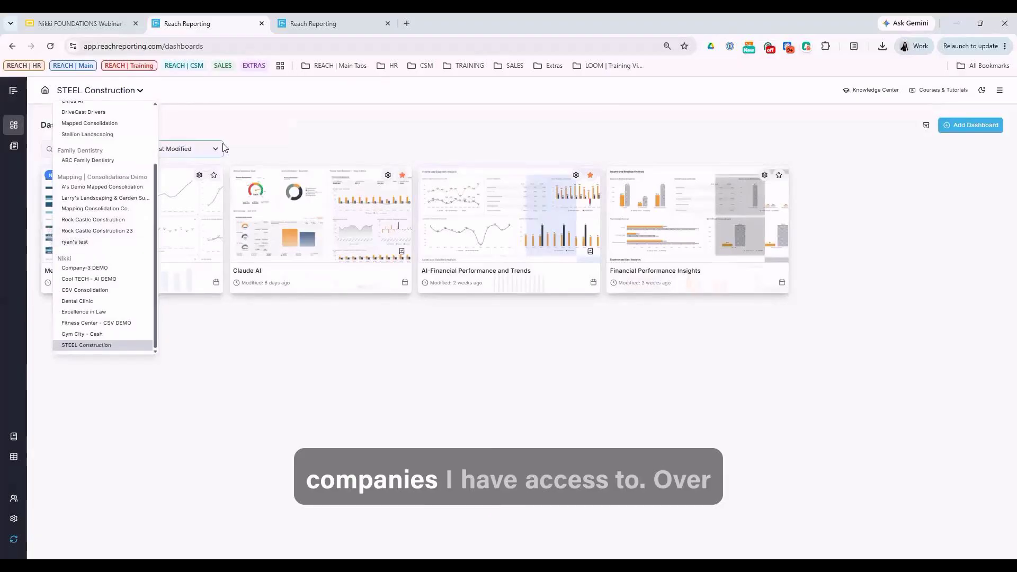
left_click(265, 138)
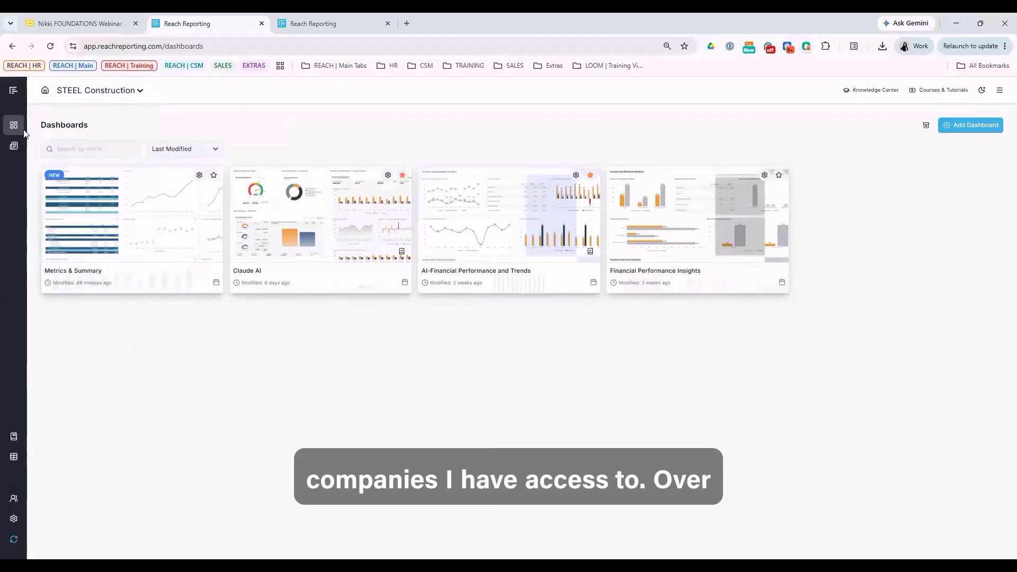
Examine the side navigation's Library Assets, Additional Inputs and Other Assets sections, including Client Portal, Settings and Sync
mouse_move(70, 105)
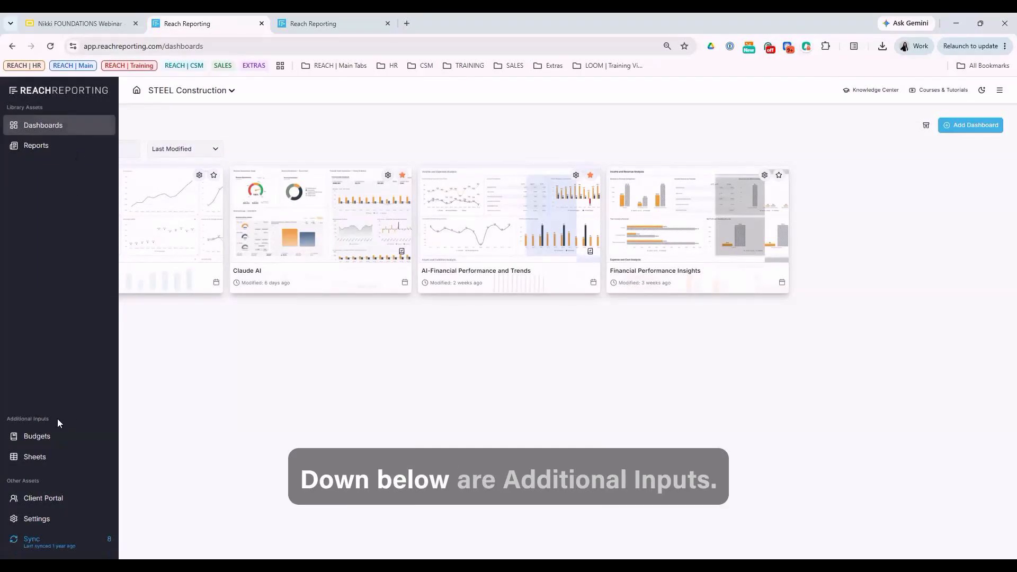
left_click_drag(23, 416, 55, 420)
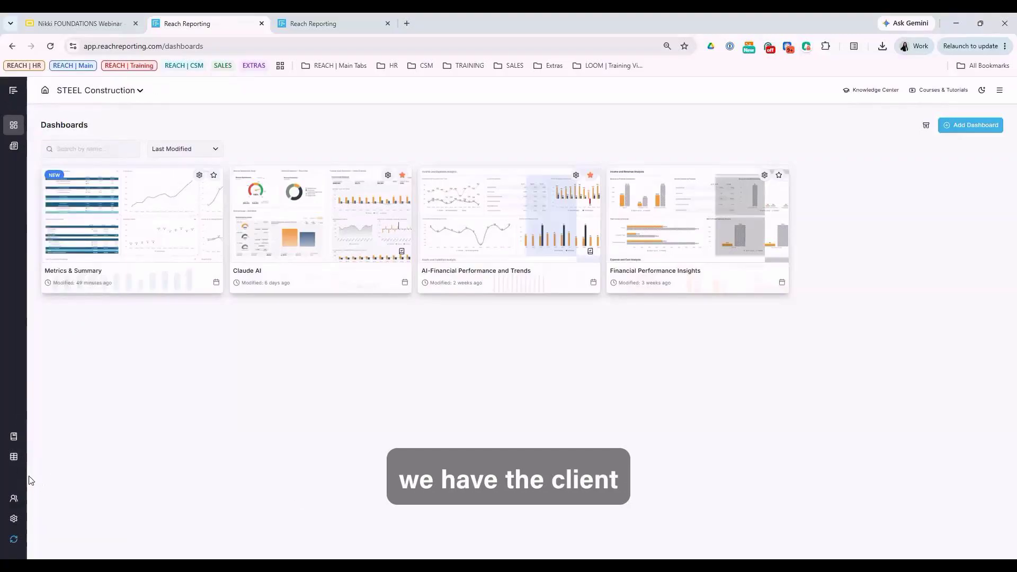
mouse_move(79, 506)
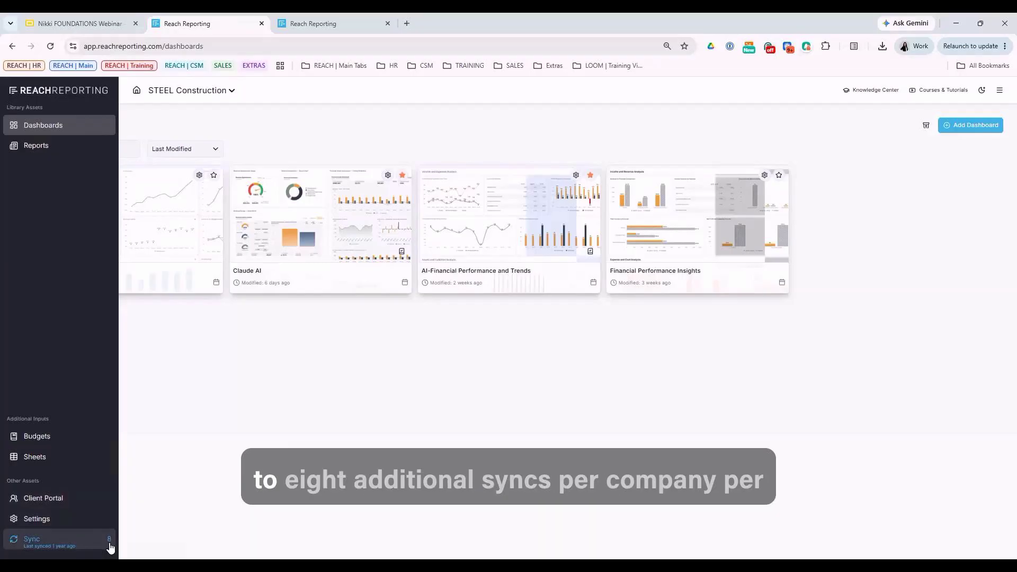
mouse_move(111, 547)
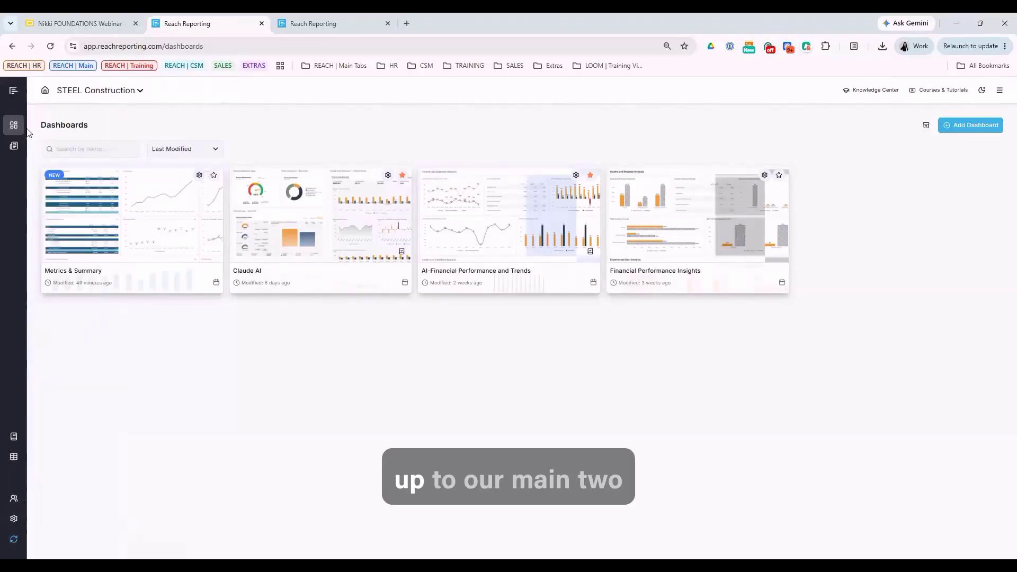
mouse_move(69, 131)
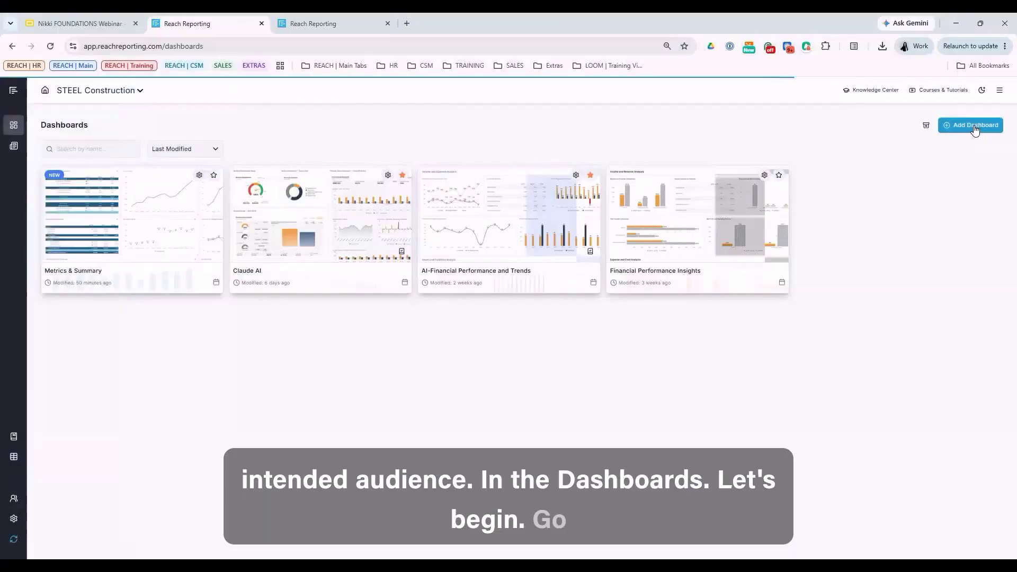
Start adding a dashboard from a template and browse the Reach Templates in the Dashboard Library
left_click(975, 130)
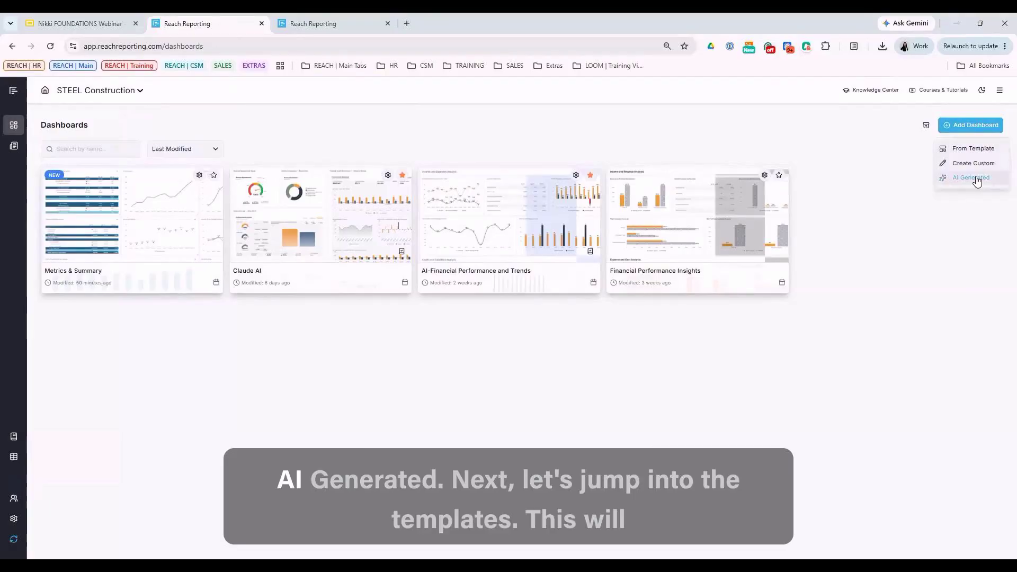
left_click(964, 148)
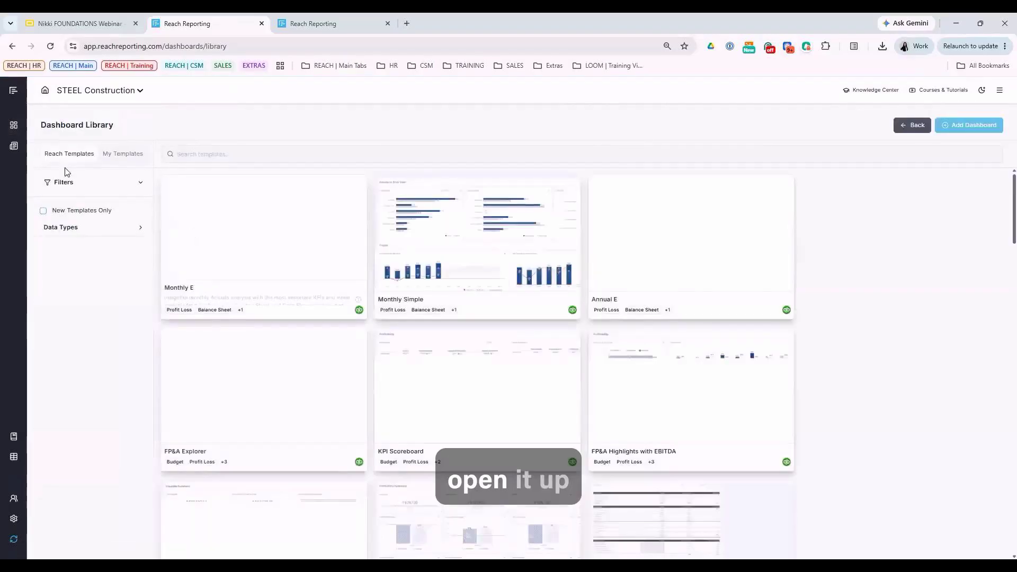
left_click_drag(48, 125, 222, 122)
left_click(297, 132)
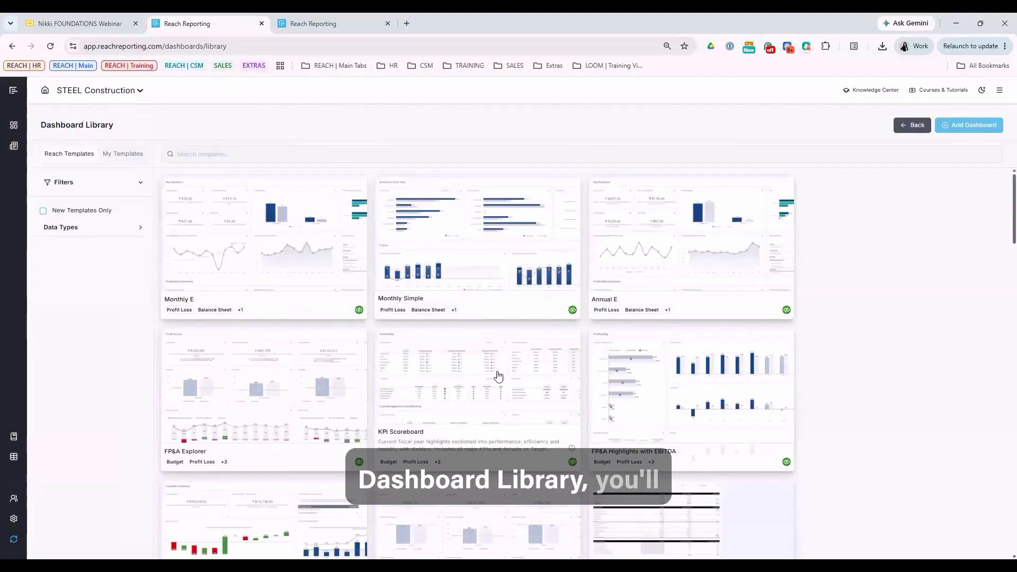
scroll(483, 410, "down", 8)
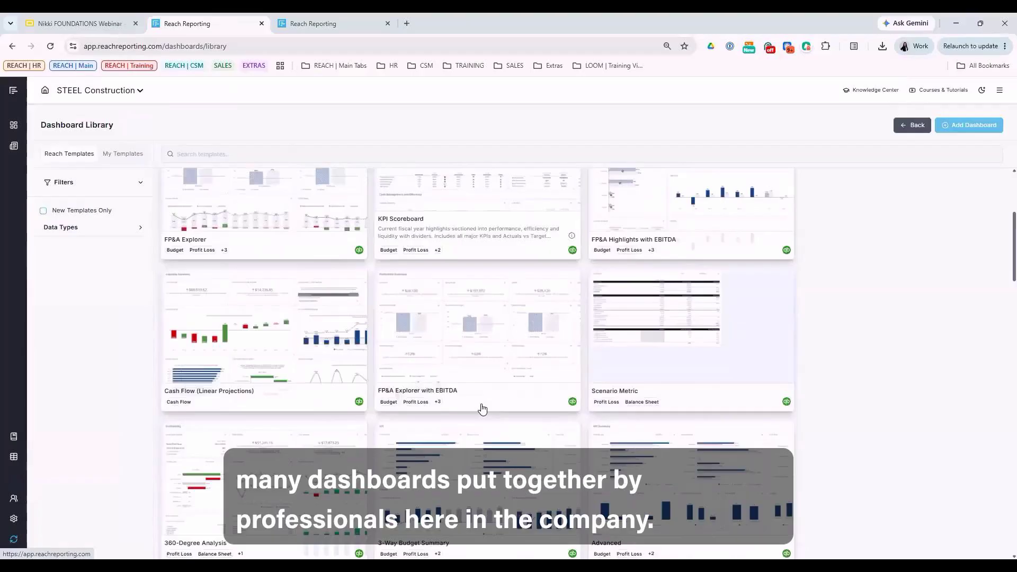
scroll(482, 409, "down", 5)
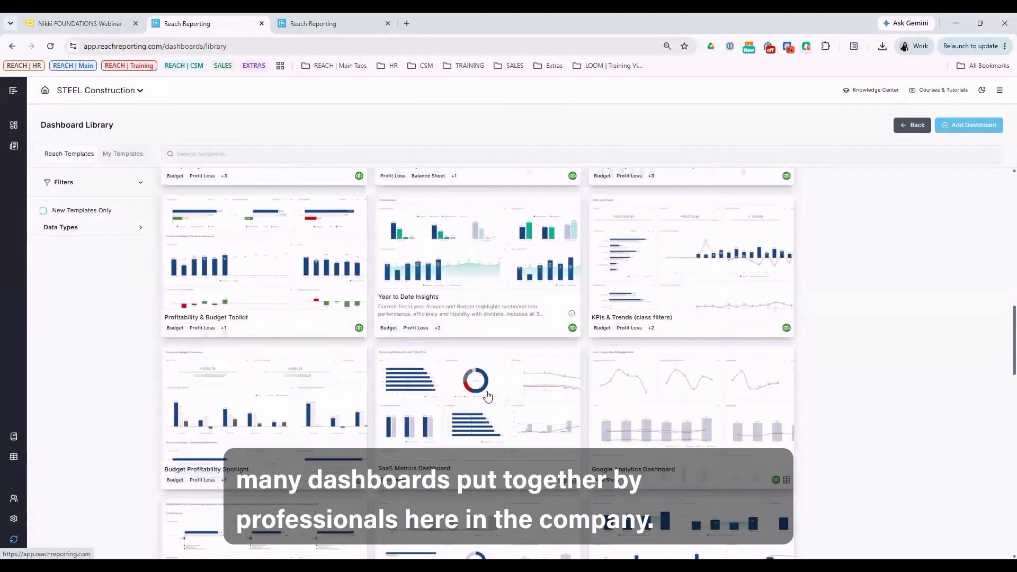
scroll(488, 396, "down", 10)
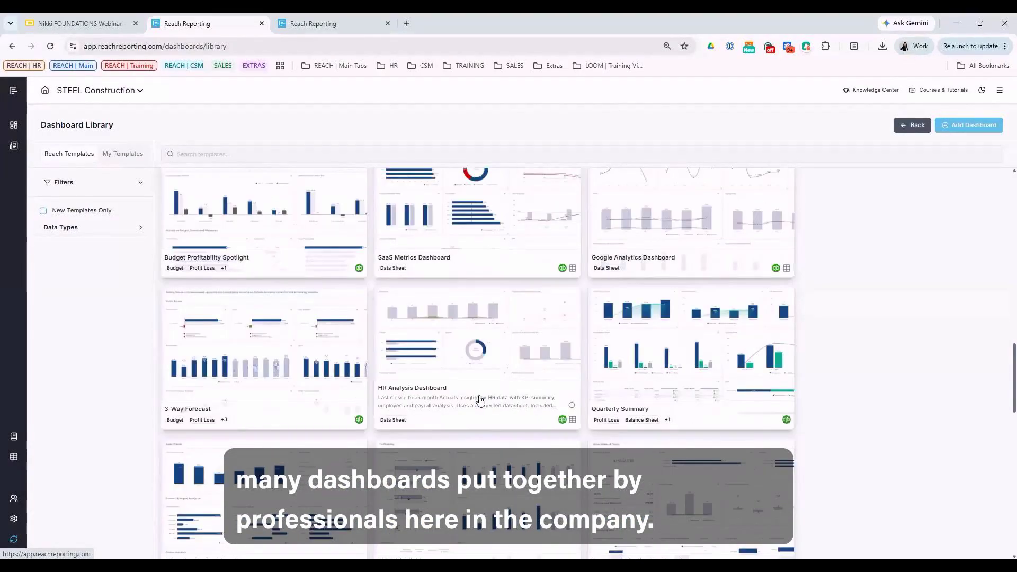
scroll(479, 405, "down", 6)
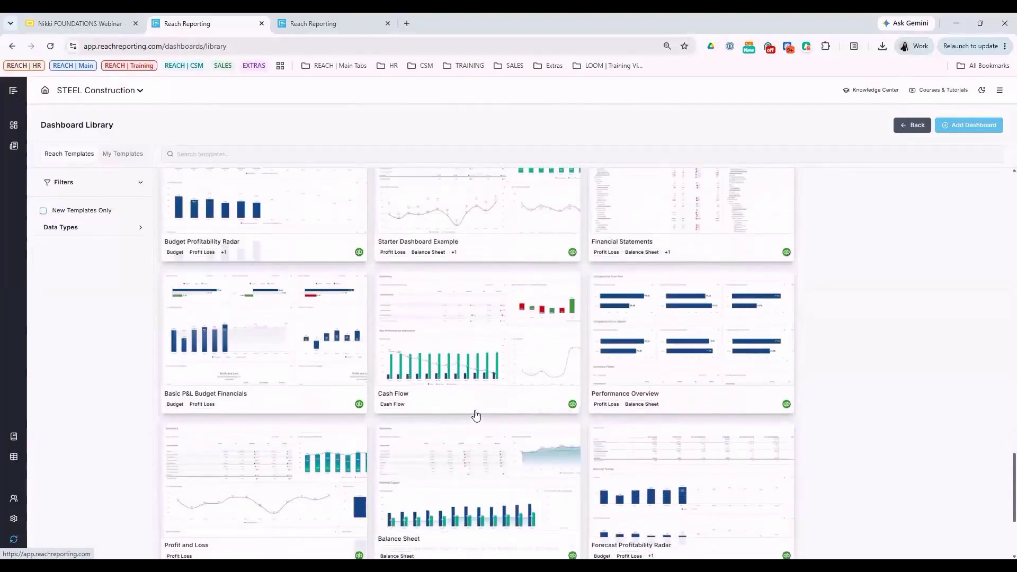
Filter the Reach Templates by the Planning data type and clear that filter again
scroll(474, 415, "up", 14)
scroll(476, 416, "up", 8)
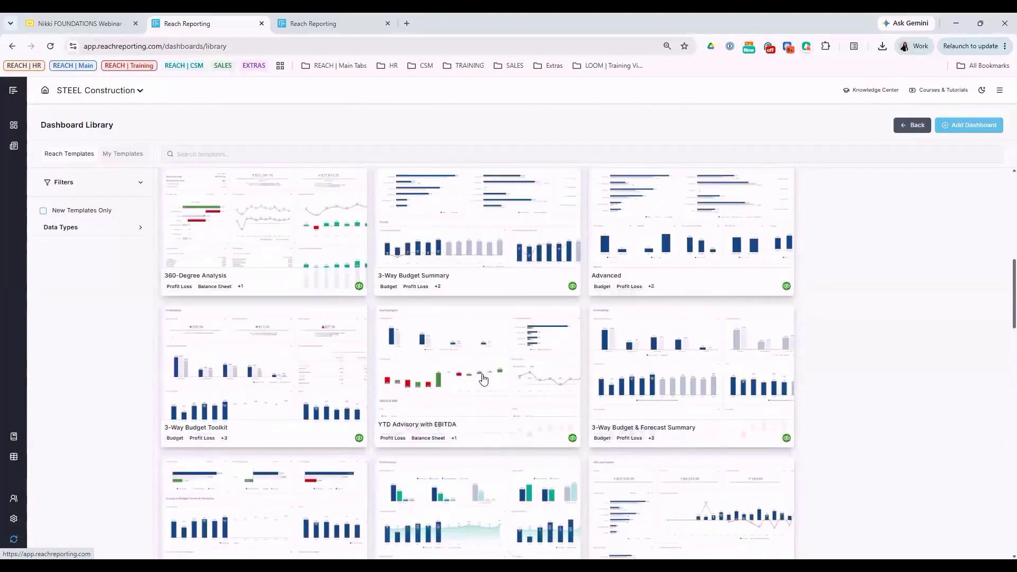
scroll(497, 317, "up", 3)
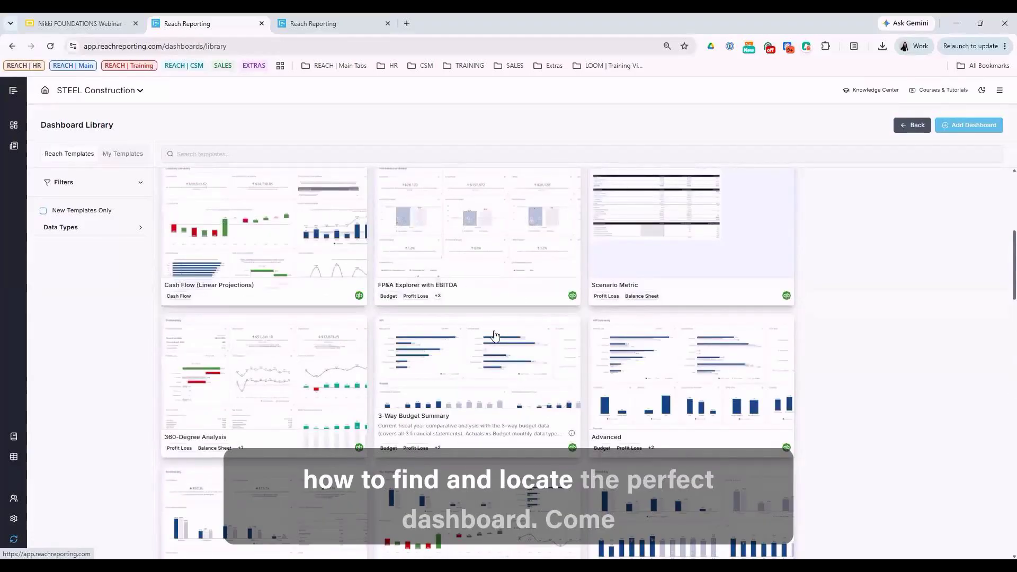
left_click(136, 228)
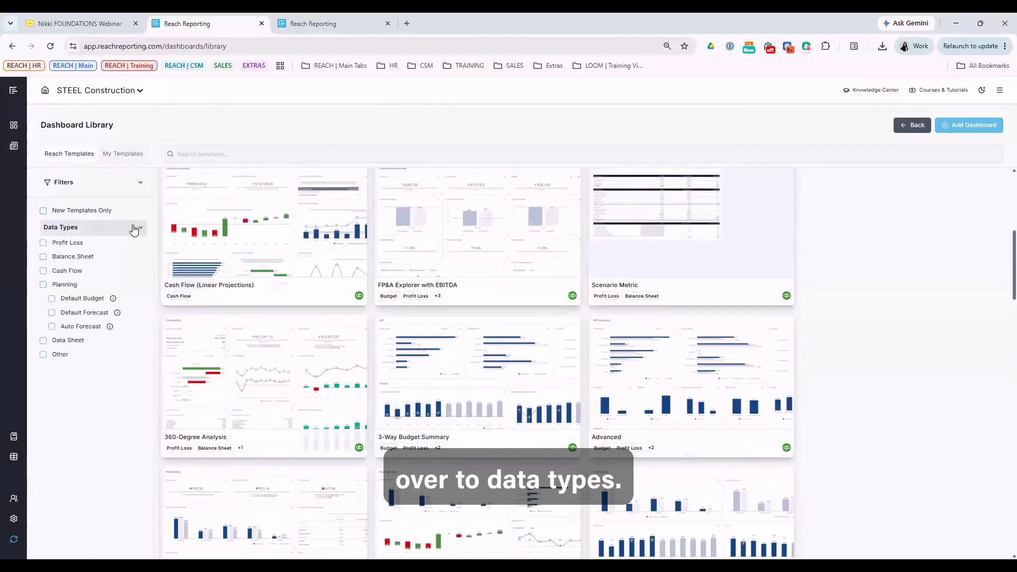
left_click(43, 285)
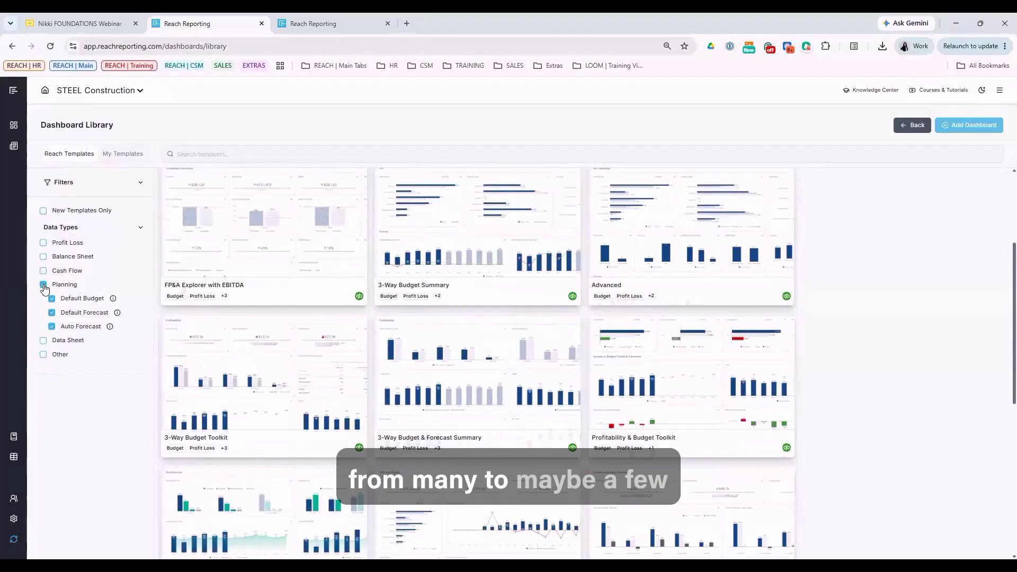
left_click(44, 286)
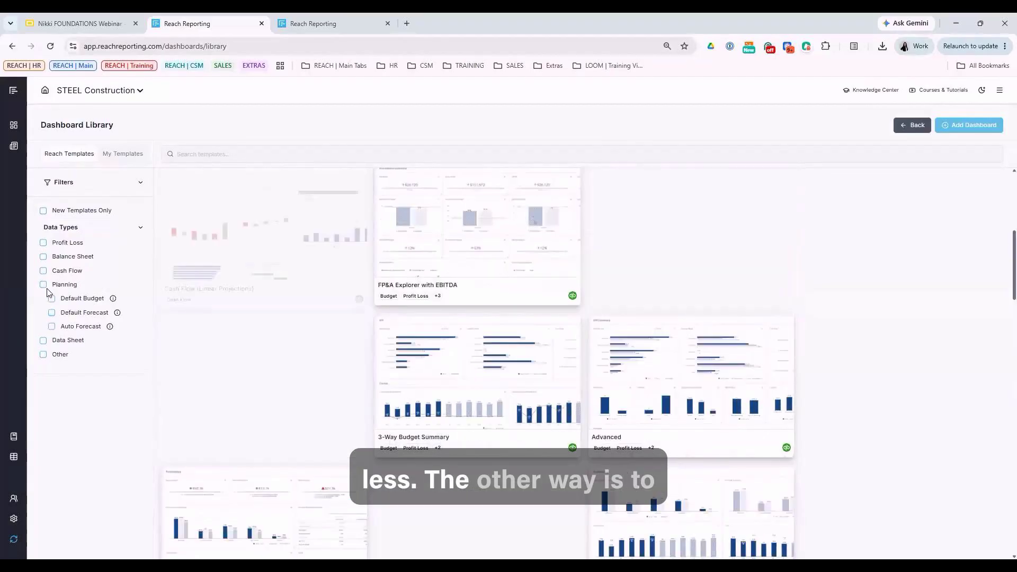
Read the description and included KPIs of the Cash Flow (Linear Projections) template
mouse_move(359, 284)
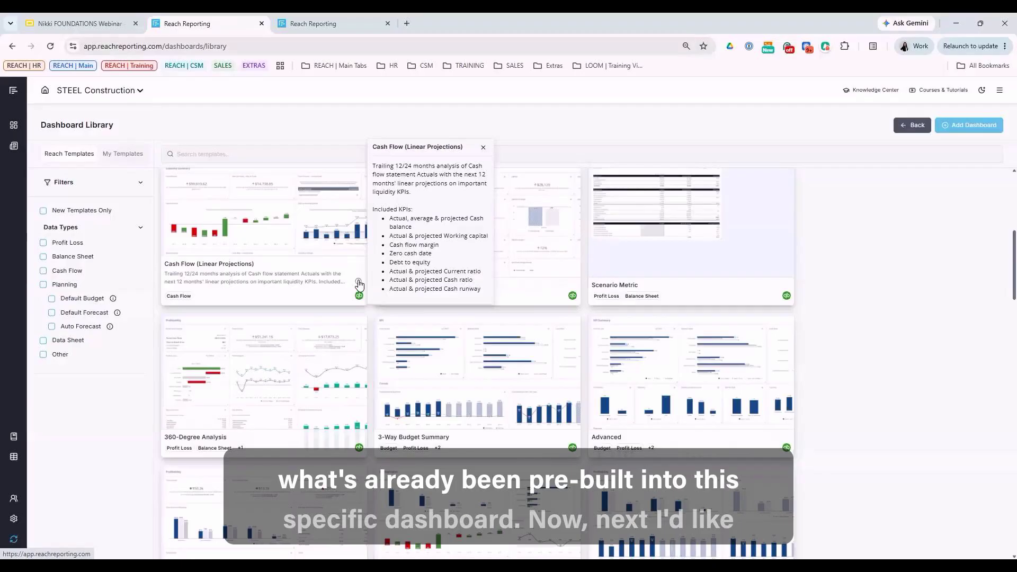
left_click(338, 403)
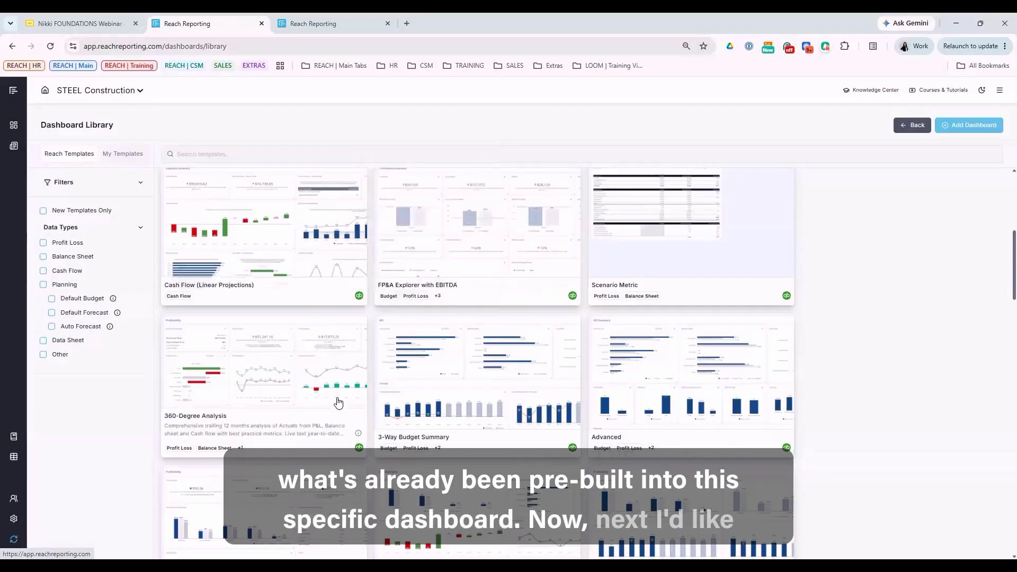
scroll(334, 421, "down", 1)
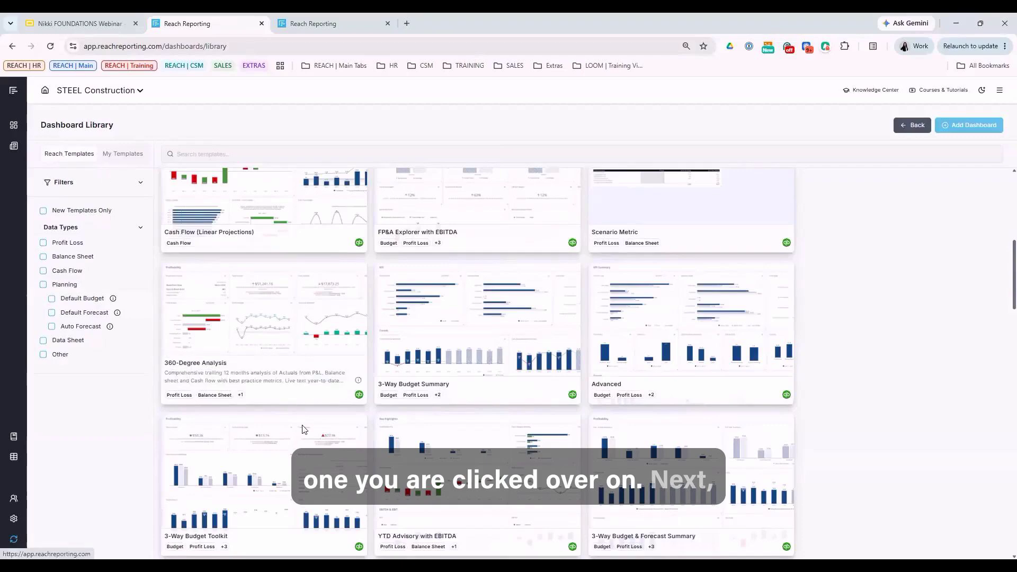
Add the Metrics & Summary template to STEEL Construction as a dashboard and open it
scroll(302, 427, "down", 15)
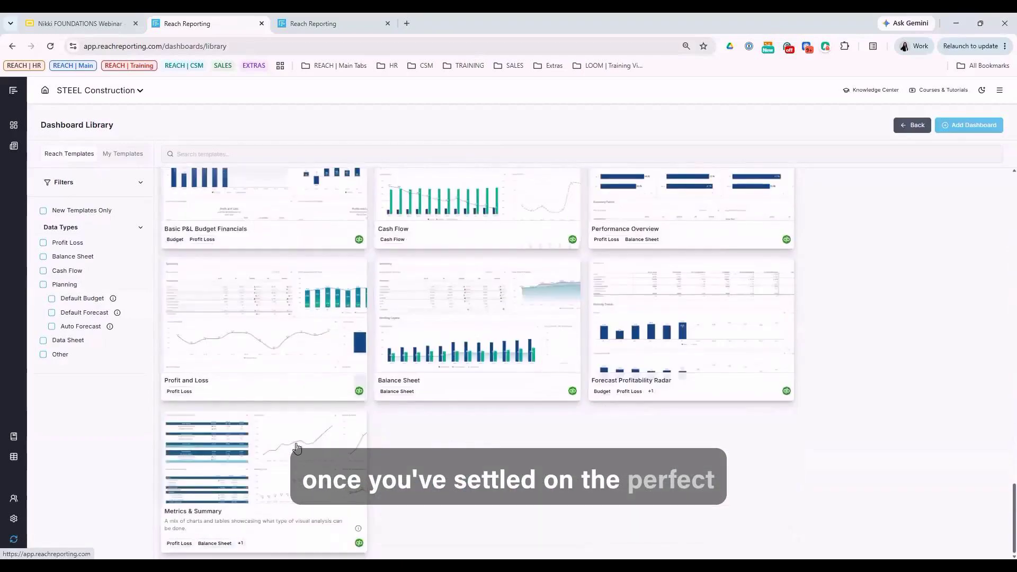
left_click(297, 448)
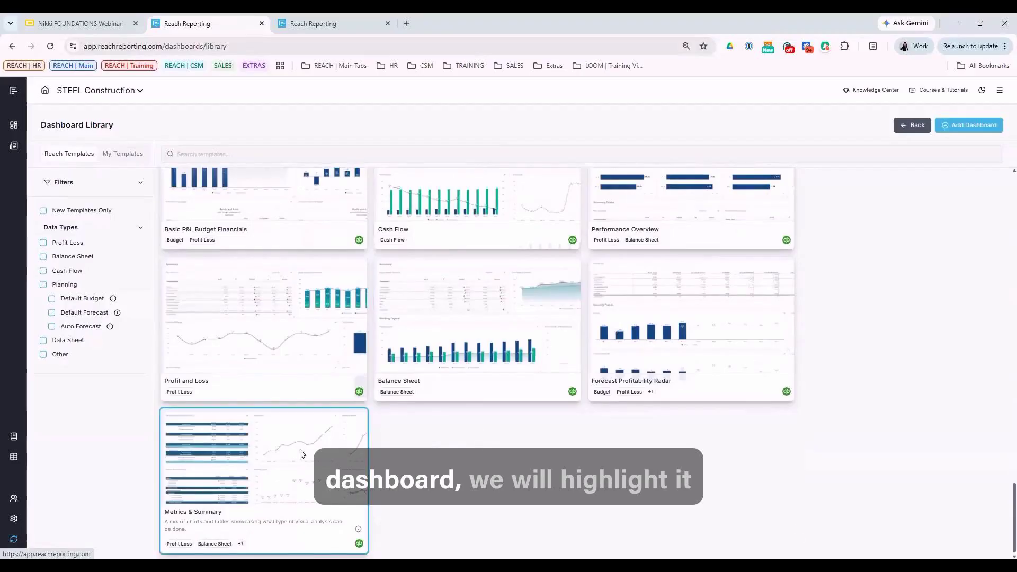
left_click(958, 126)
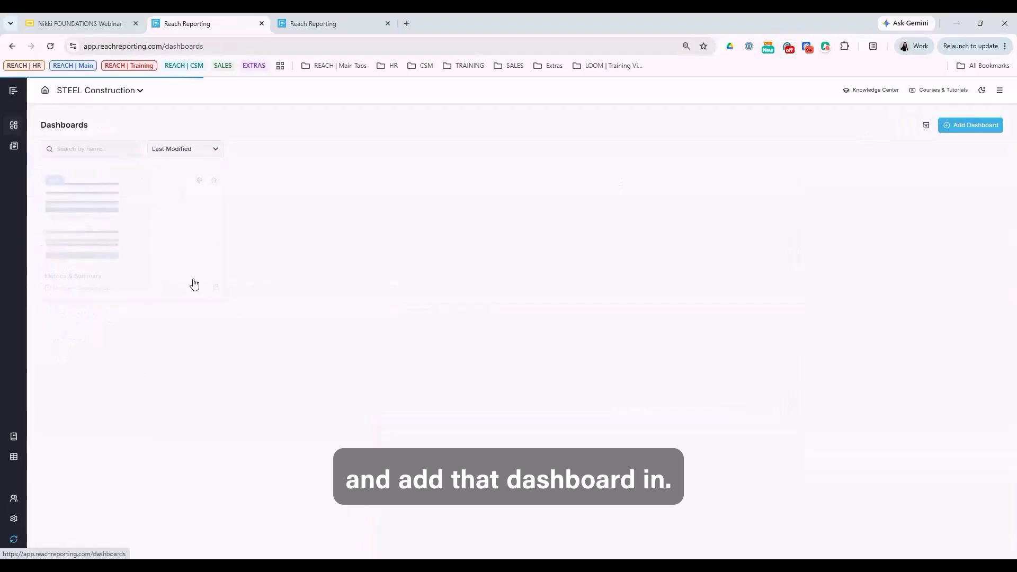
left_click(194, 285)
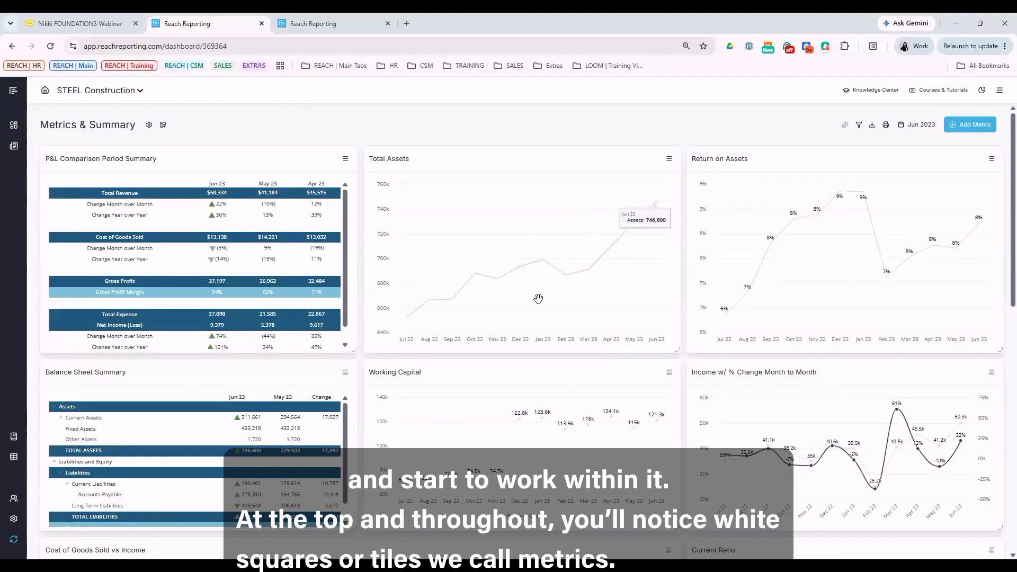
Remove the Total Assets and Working Capital metrics from the Metrics & Summary dashboard
left_click(669, 159)
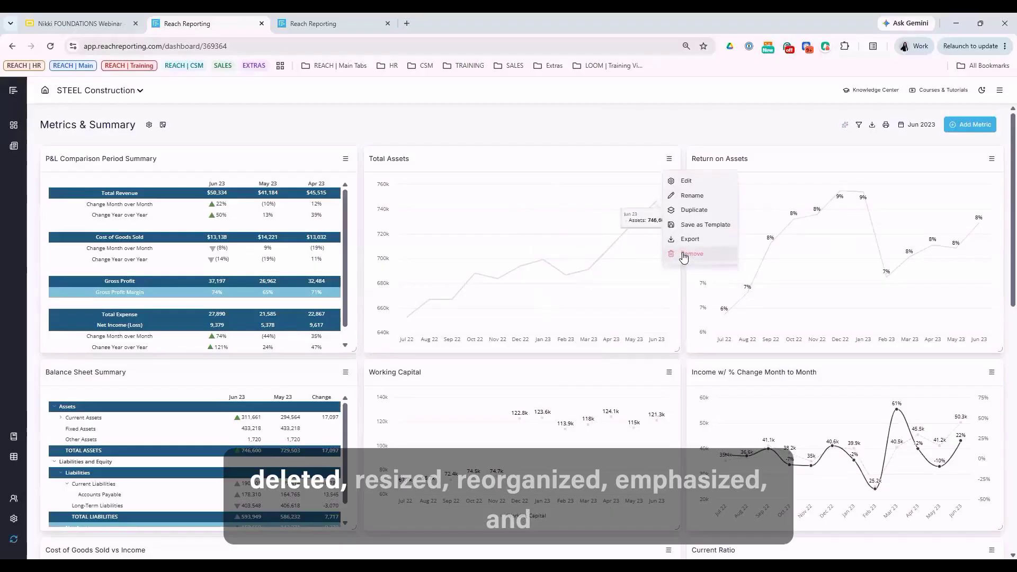
left_click(683, 255)
left_click(525, 353)
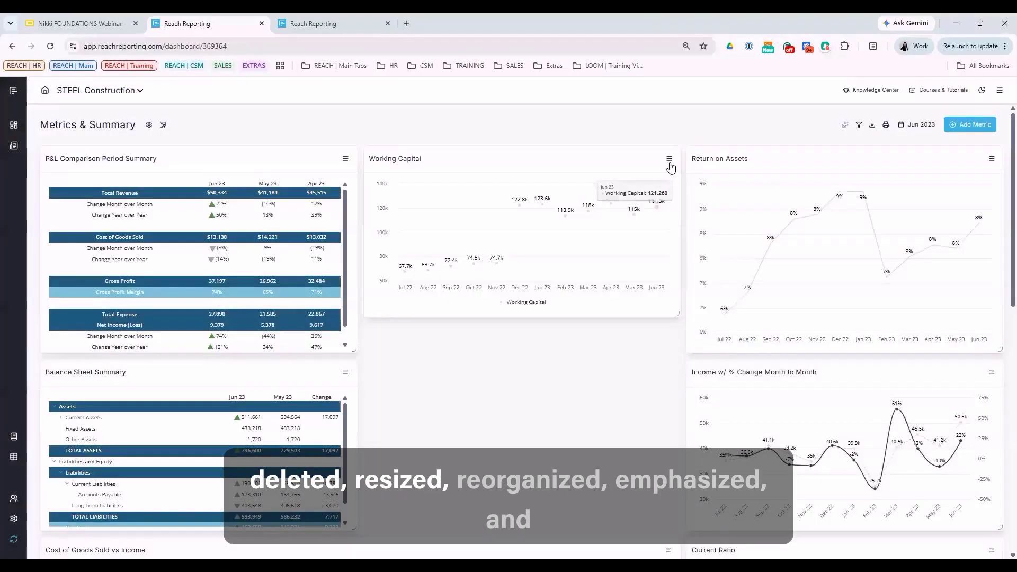
left_click(669, 159)
left_click(684, 255)
left_click(512, 357)
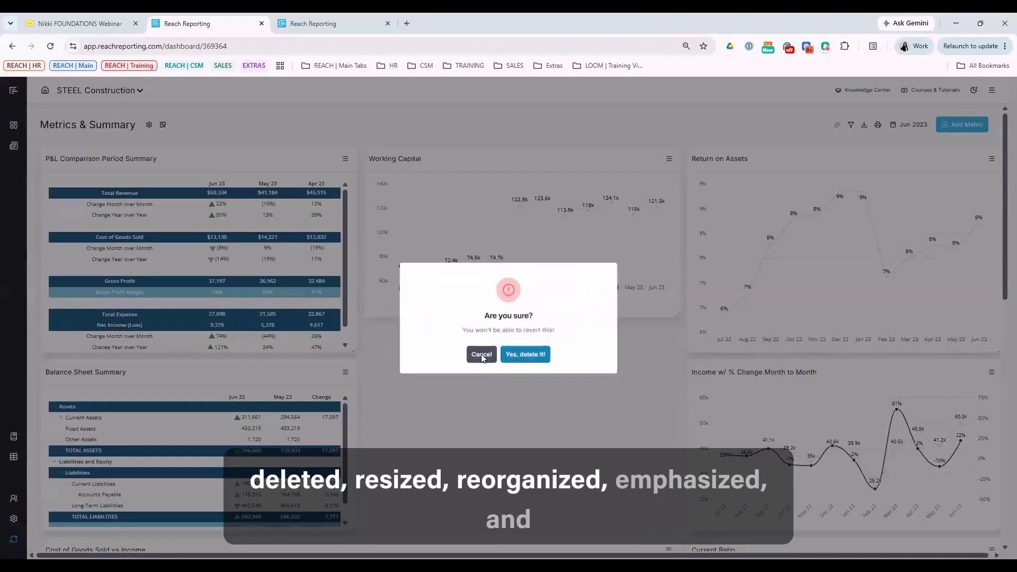
Widen the P&L Comparison Period Summary metric to span two columns and look over the dashboard's other charts
left_click_drag(354, 350, 681, 356)
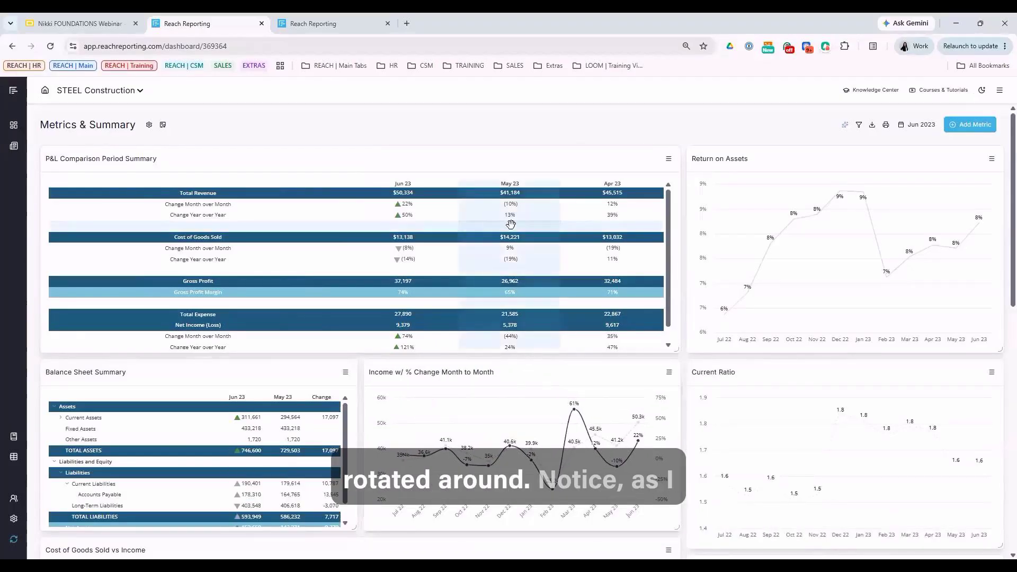
scroll(532, 307, "down", 1)
scroll(528, 318, "down", 10)
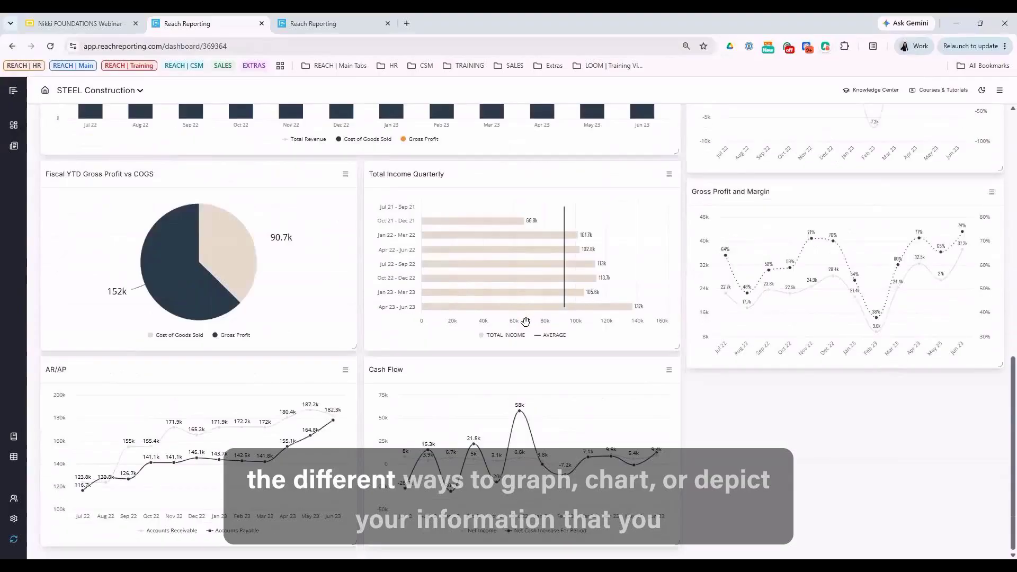
scroll(525, 322, "up", 3)
scroll(524, 324, "up", 8)
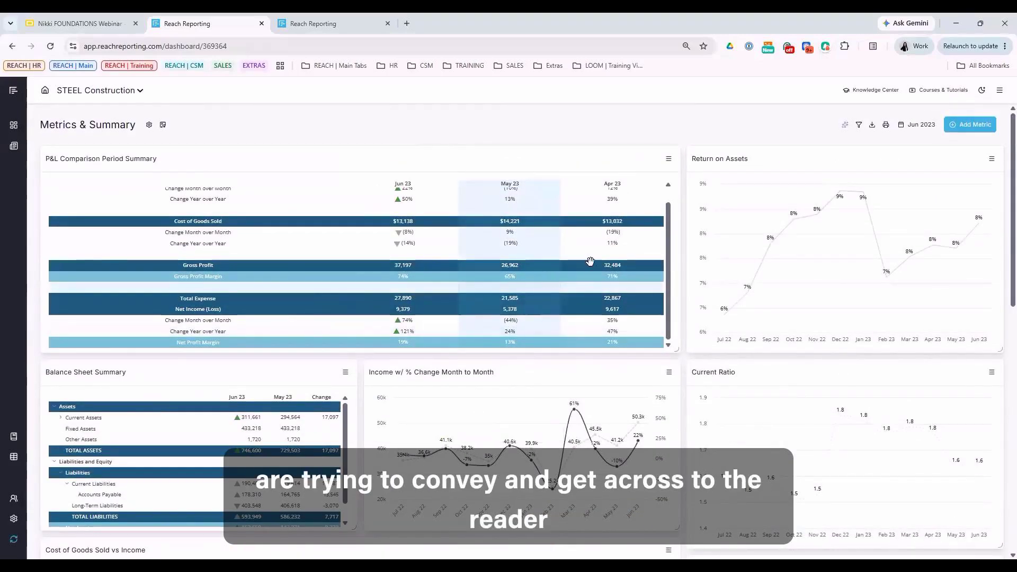
Open the P&L Comparison Period Summary metric for editing and highlight its Jun 23 to Mar 23 columns and first three row titles
left_click(669, 162)
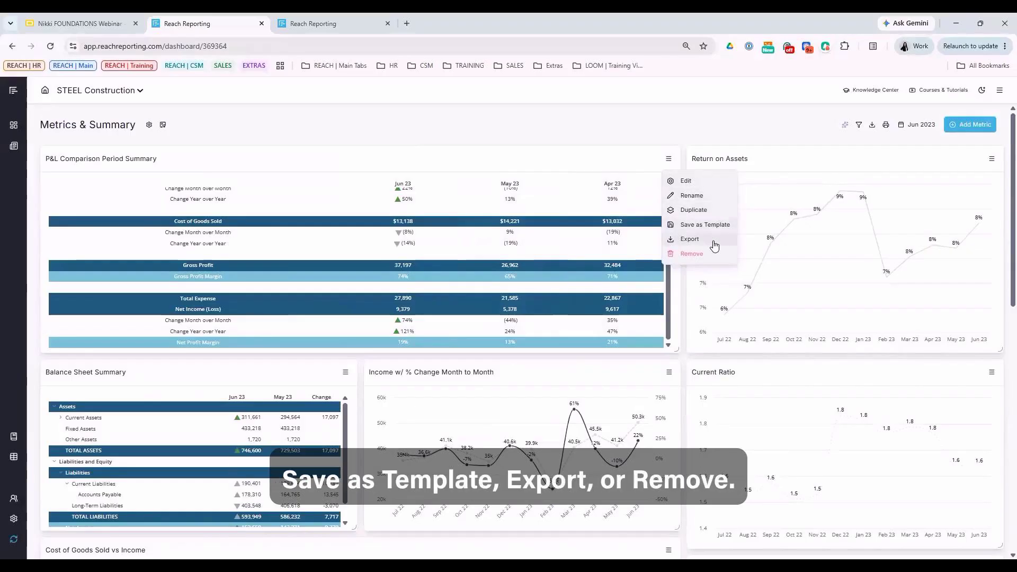
left_click(699, 183)
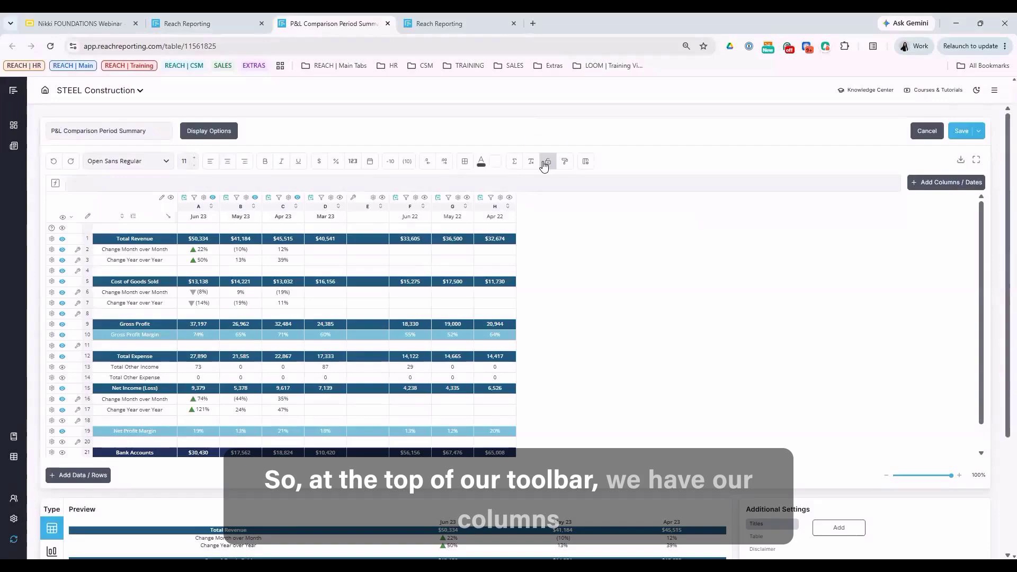
left_click_drag(200, 209, 338, 217)
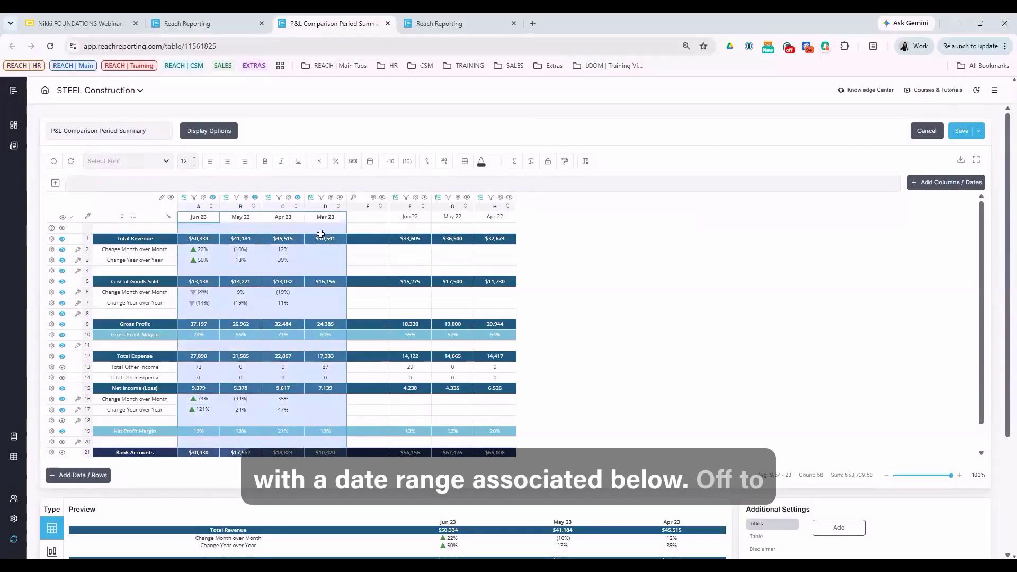
left_click_drag(161, 239, 157, 260)
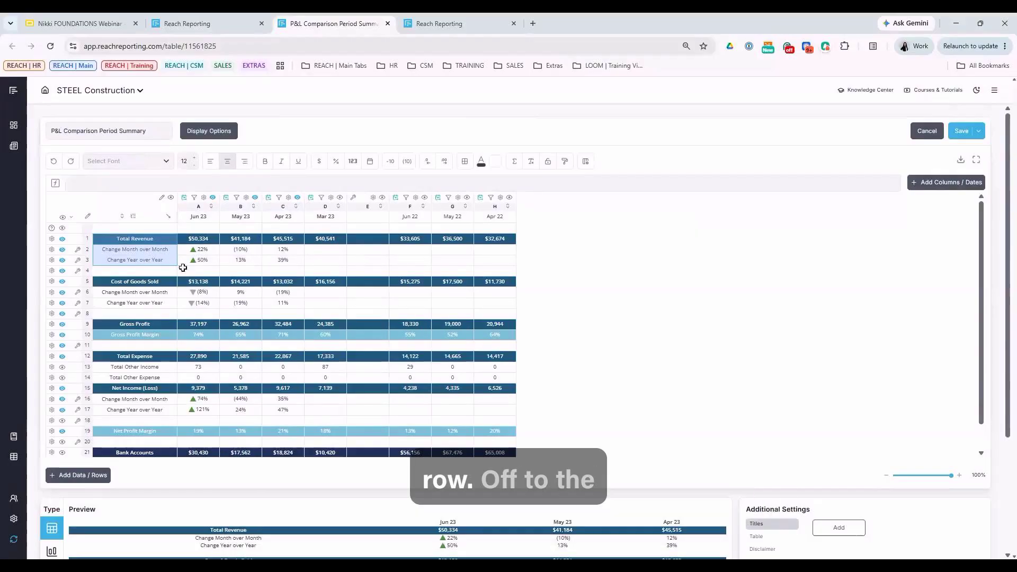
Hide and show again the Change Year over Year row under Total Revenue, and check its row settings without changing them
left_click(87, 260)
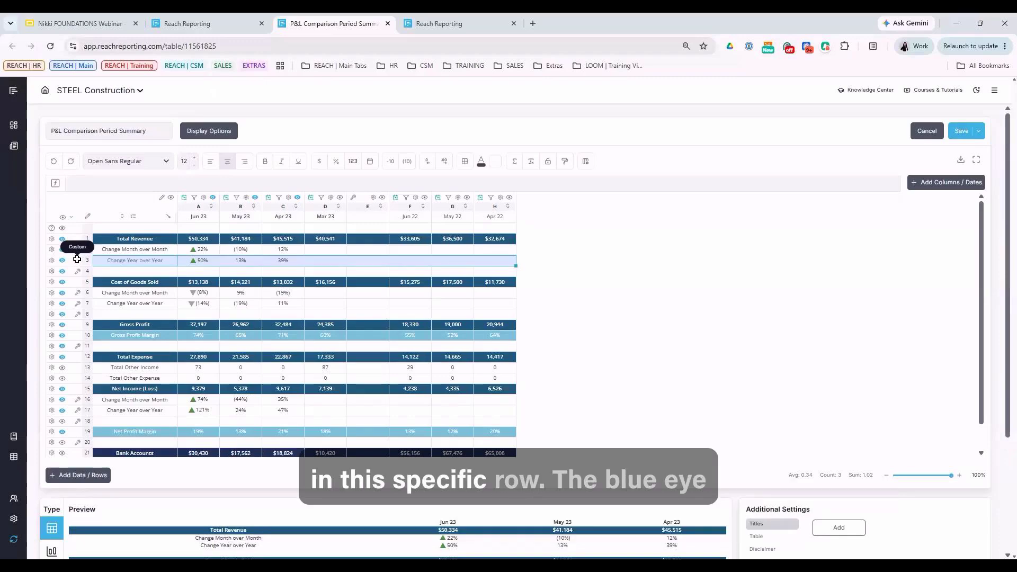
left_click(62, 261)
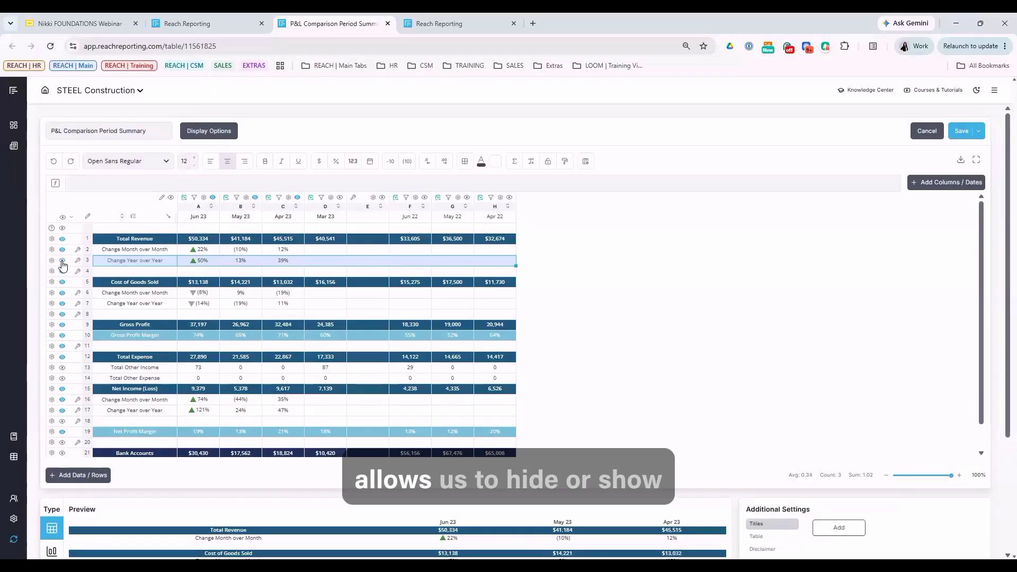
left_click(62, 262)
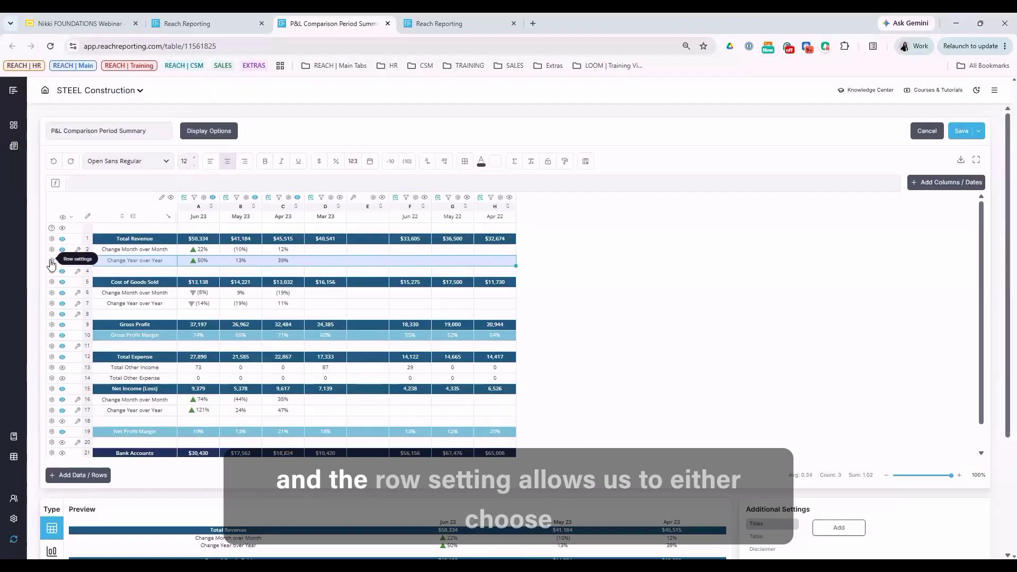
left_click(52, 262)
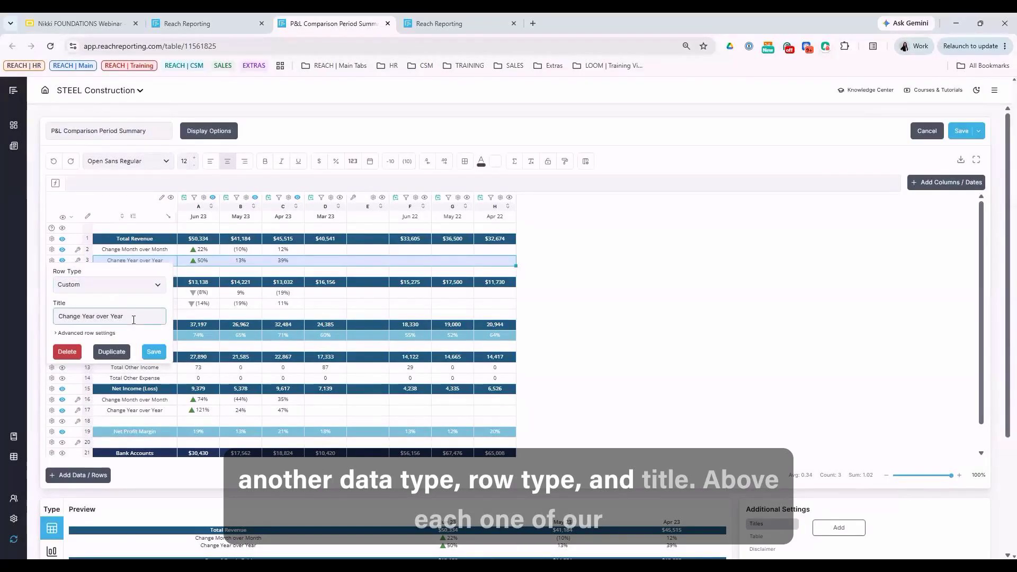
left_click(537, 332)
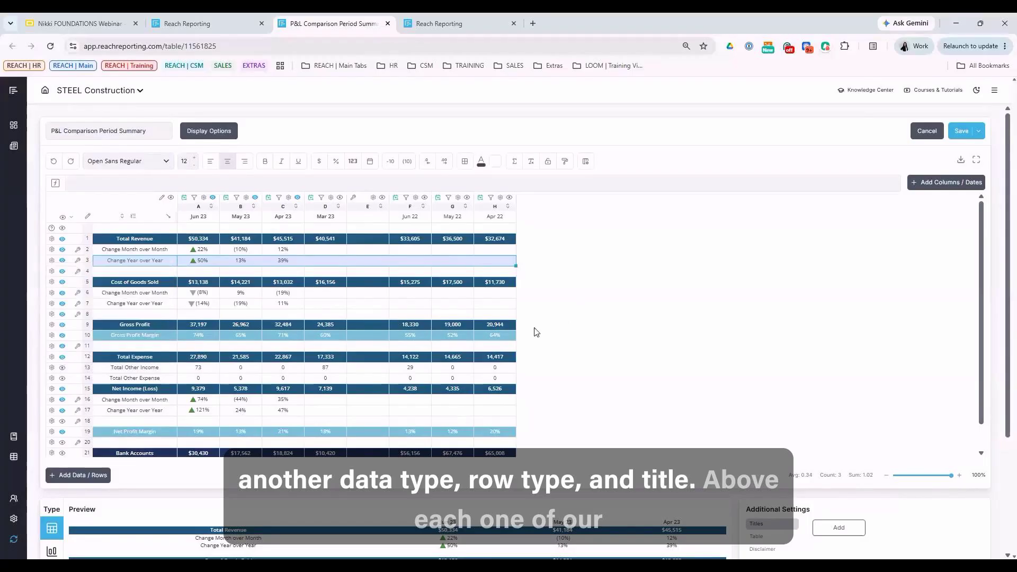
Inspect the Jun 23 column's live-date indicator, class filters and column settings without changing them
left_click(197, 206)
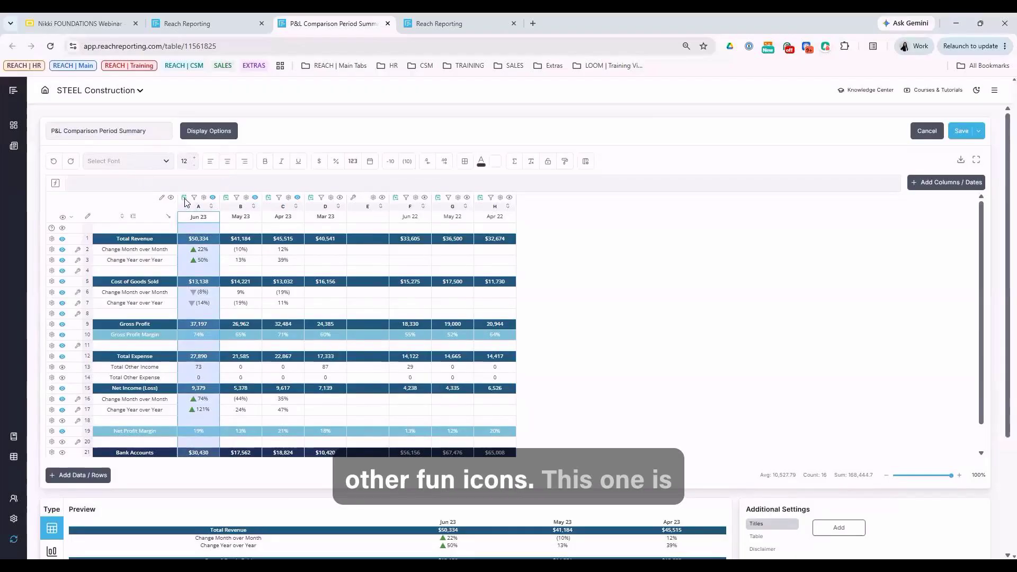
mouse_move(185, 202)
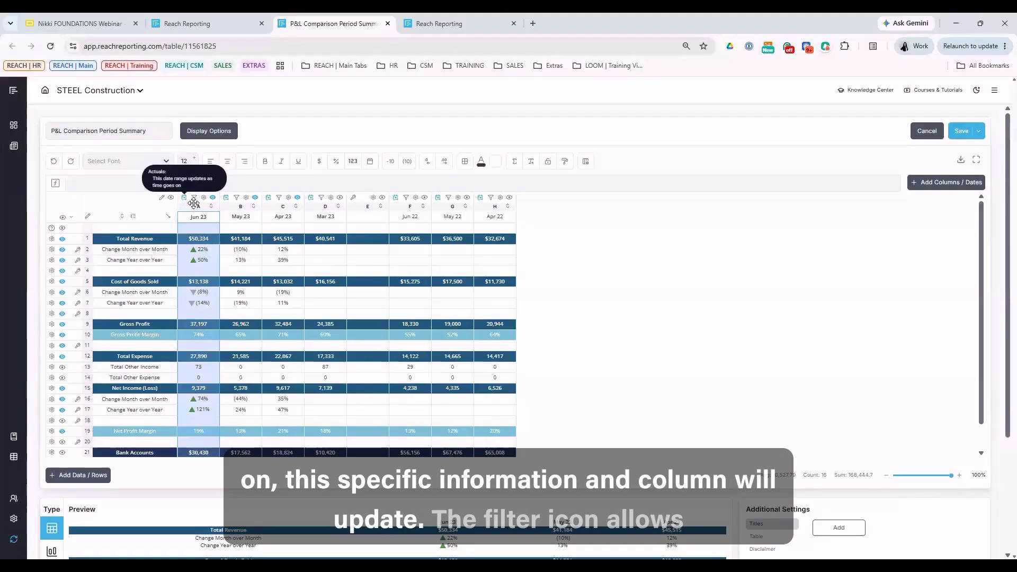
left_click(195, 199)
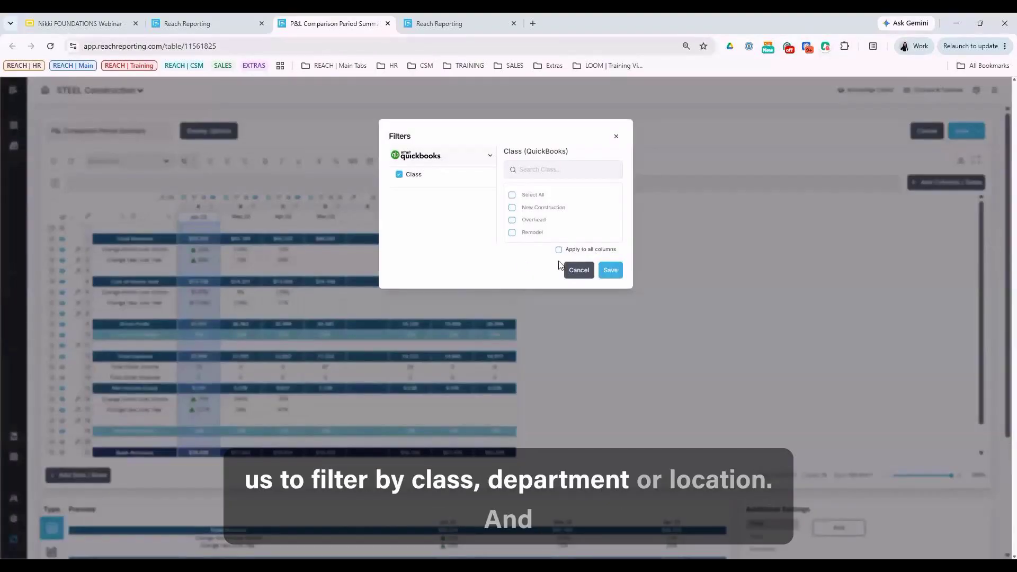
left_click(578, 270)
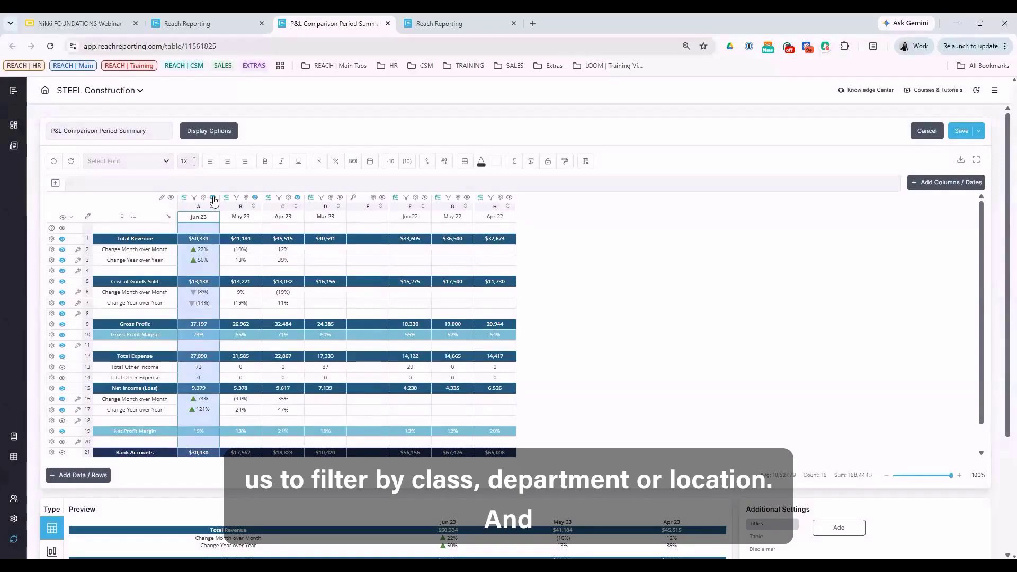
left_click(204, 198)
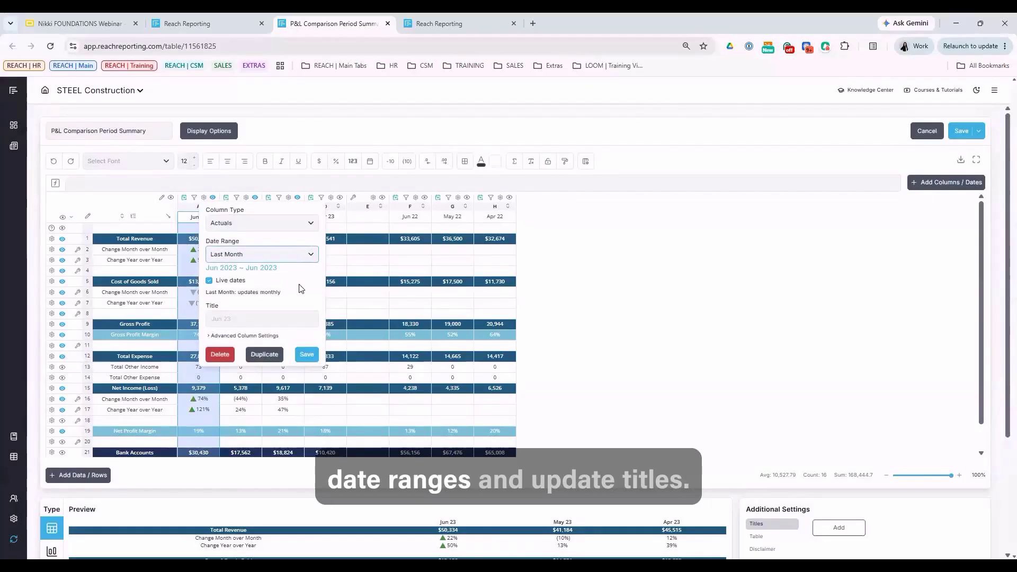
left_click(575, 310)
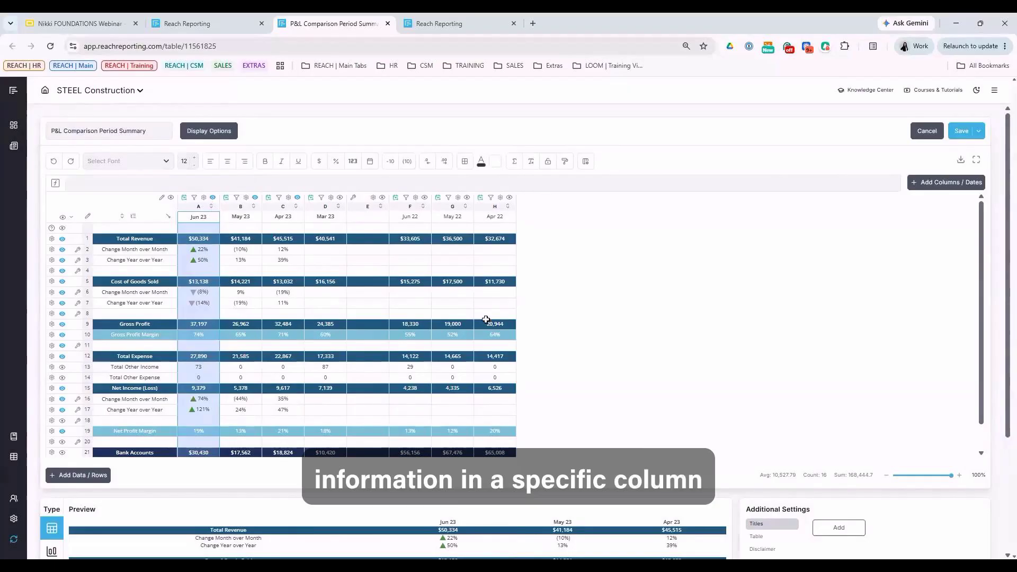
Look through the choices for adding data or rows to the metric, including the Custom Rows and Statement options
left_click(573, 322)
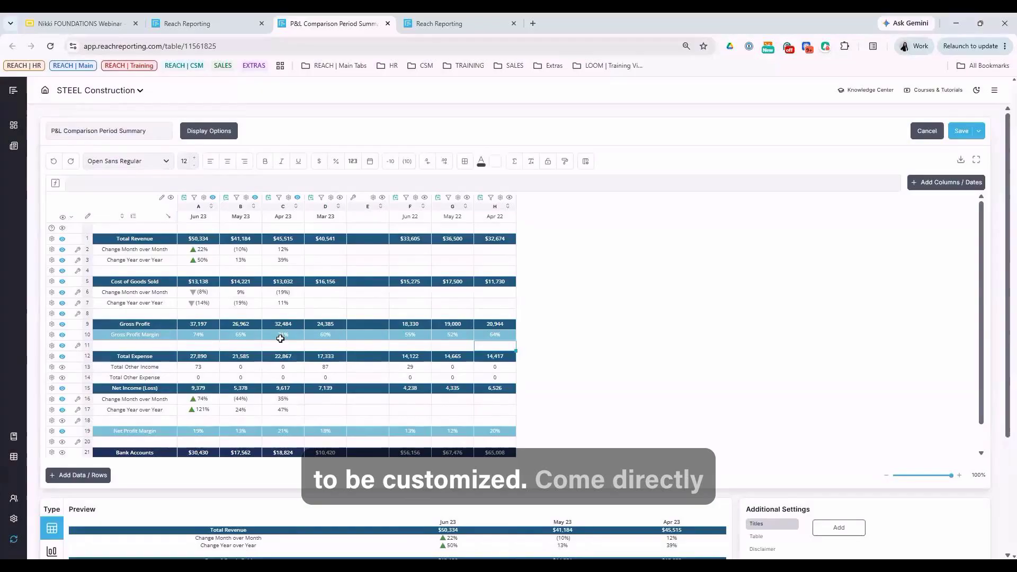
left_click(74, 476)
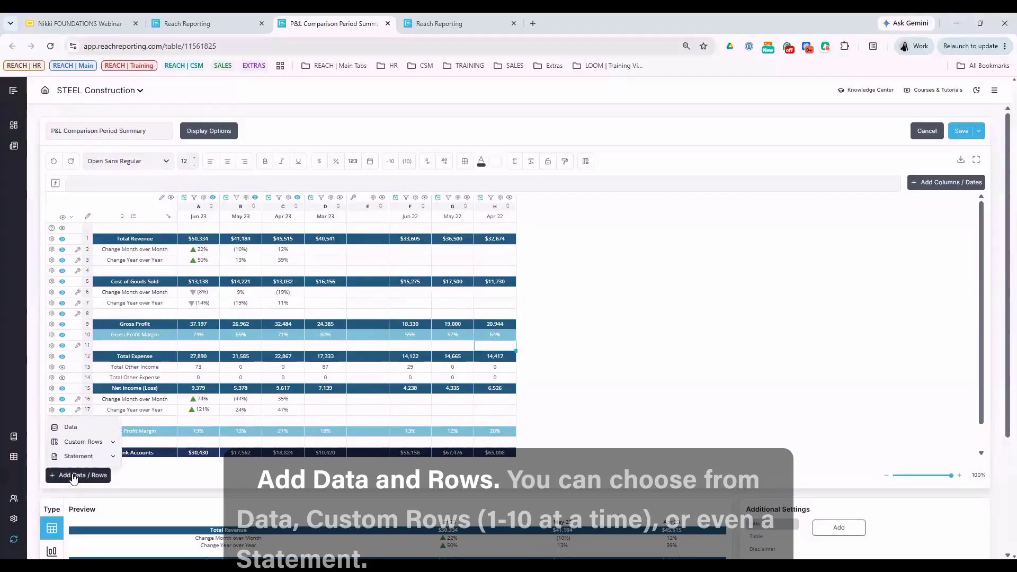
left_click(110, 442)
left_click(111, 399)
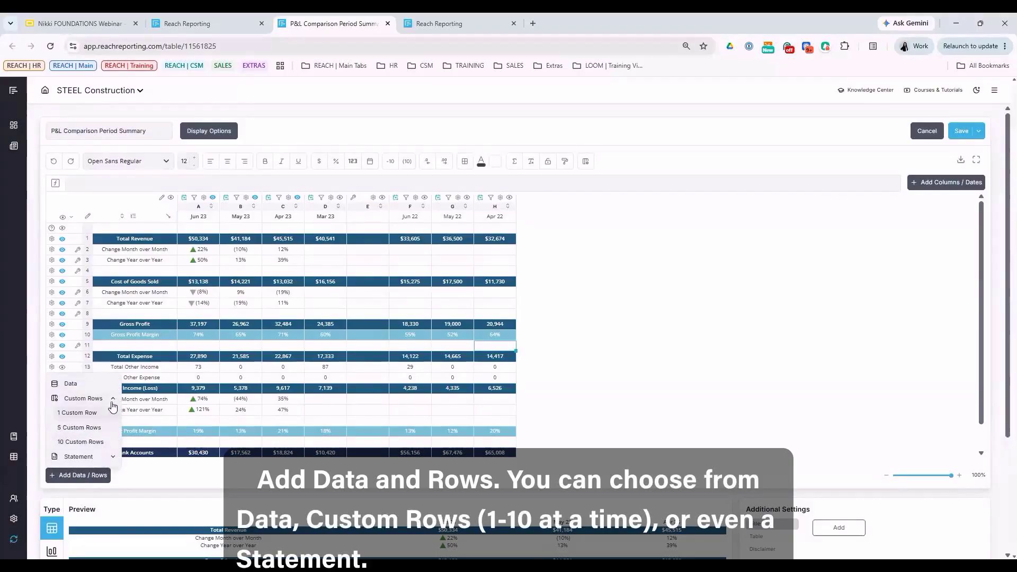
left_click(106, 458)
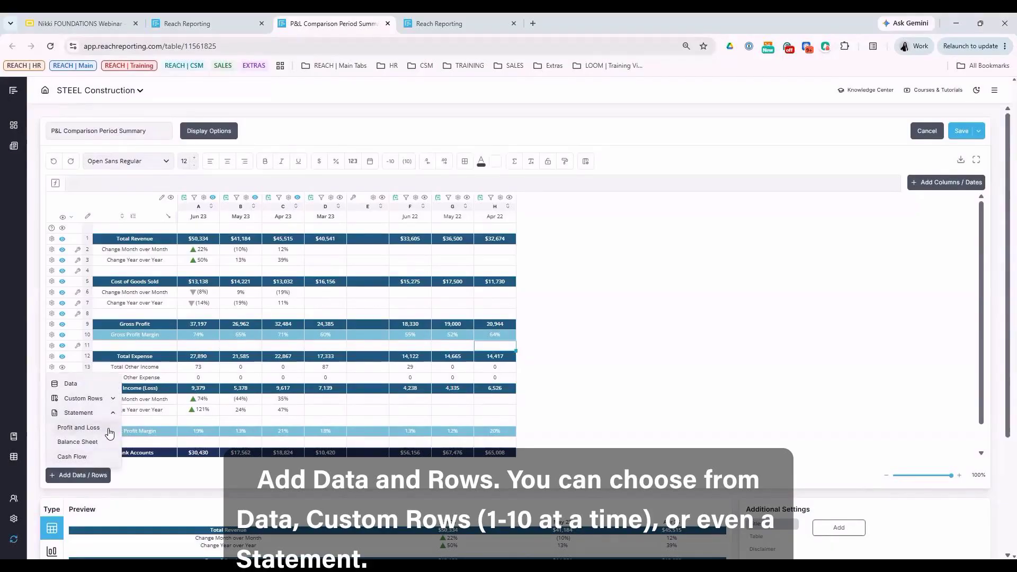
Open the data picker and browse the expanded Profit and Loss, Balance Sheet and Cash Flow accounts, Ratios / Metrics, Data Sheets and Google / Excel sources
left_click(109, 382)
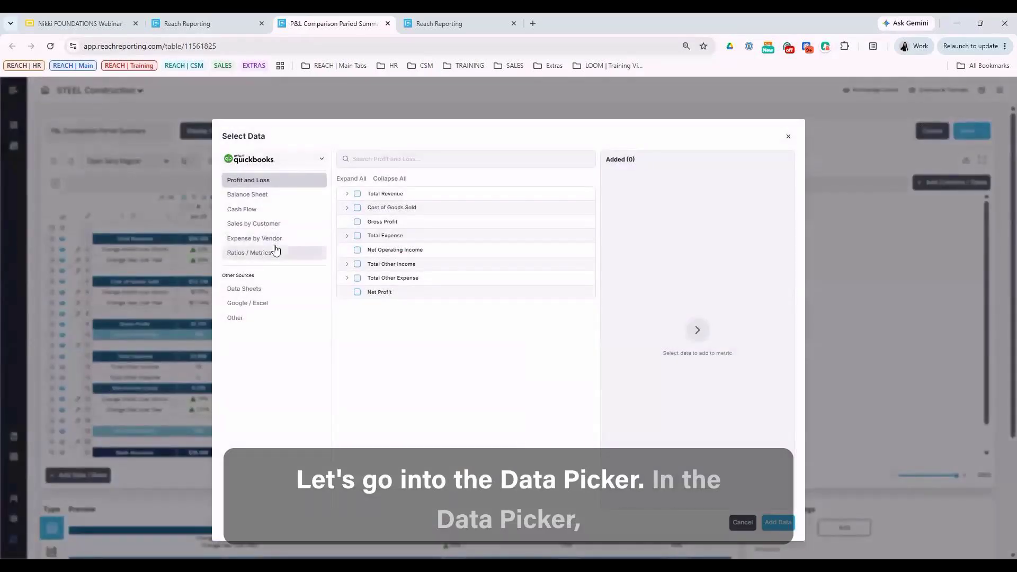
left_click(352, 179)
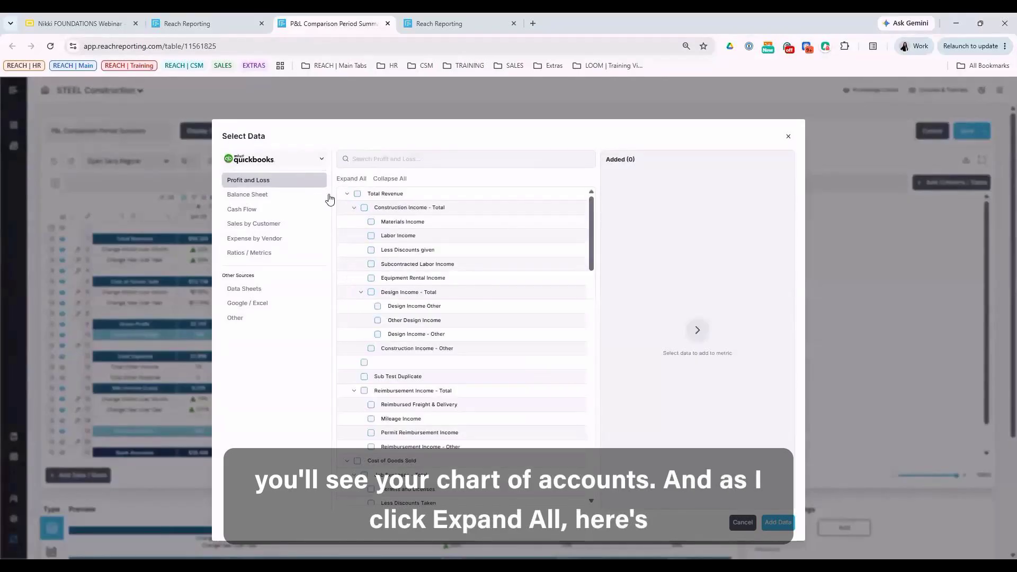
left_click(313, 196)
left_click(360, 180)
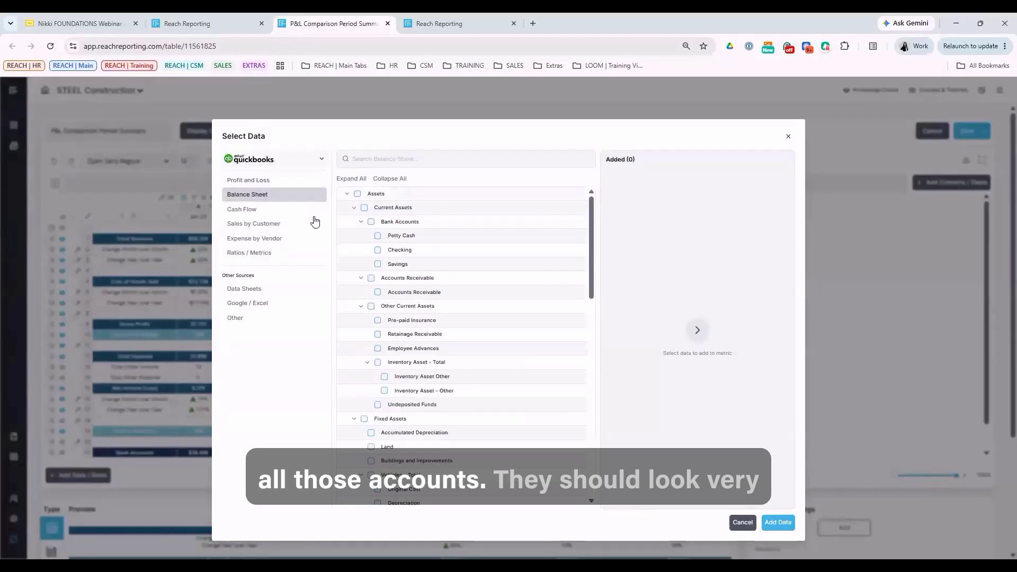
left_click(296, 210)
left_click(358, 180)
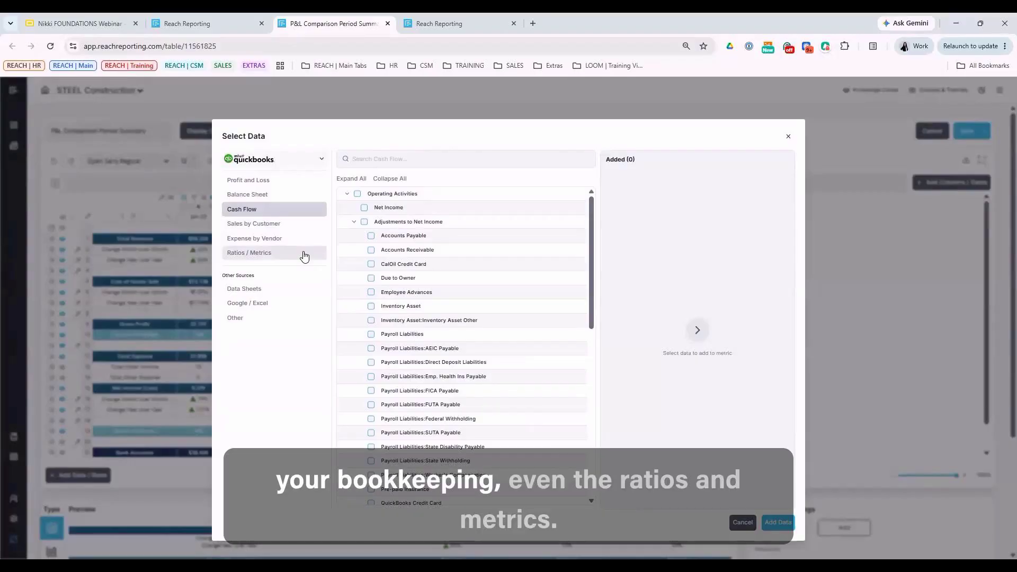
left_click(303, 260)
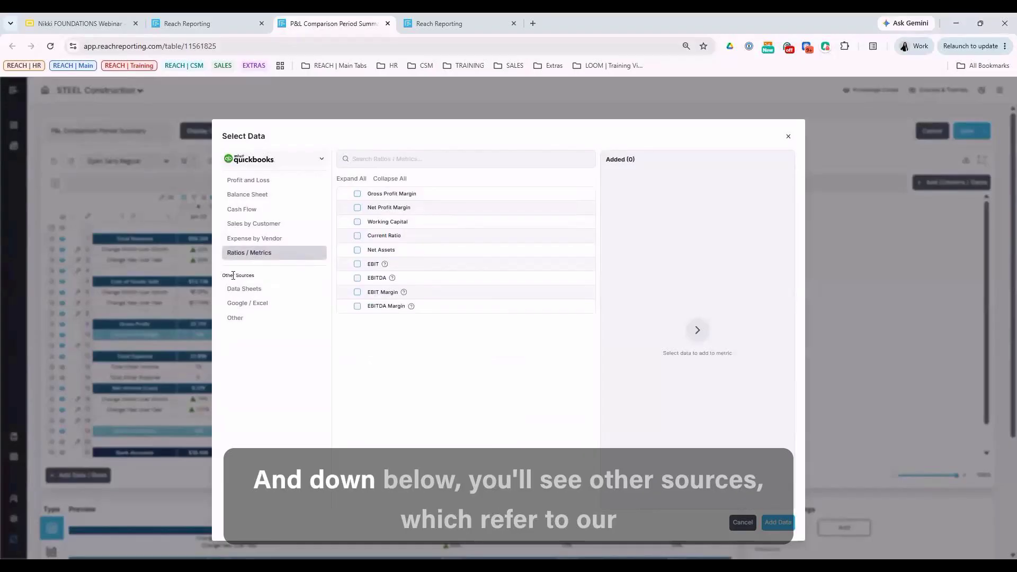
left_click(264, 293)
left_click(263, 304)
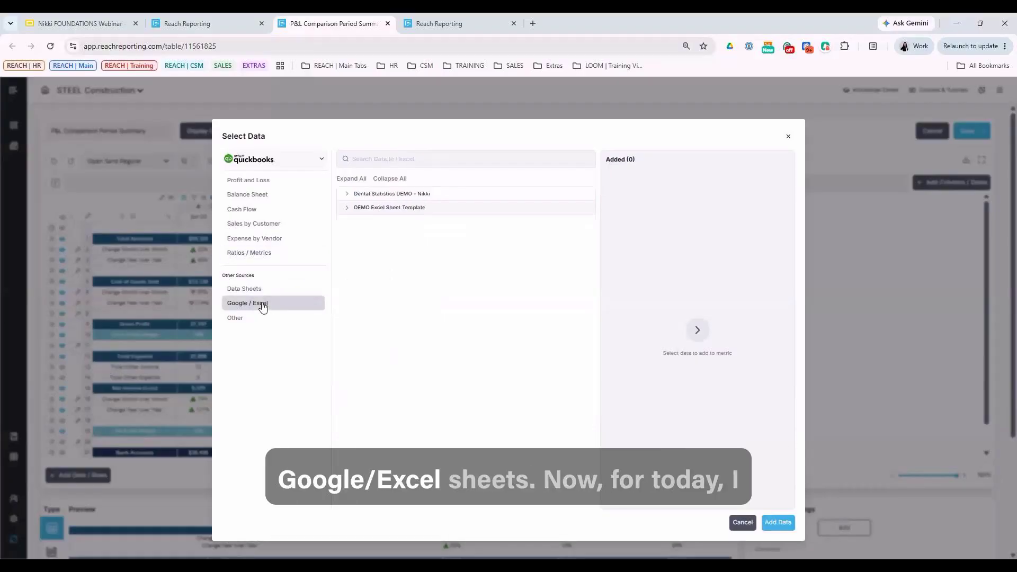
Add the Checking bank account from the Balance Sheet data to the metric
left_click(270, 196)
left_click(349, 180)
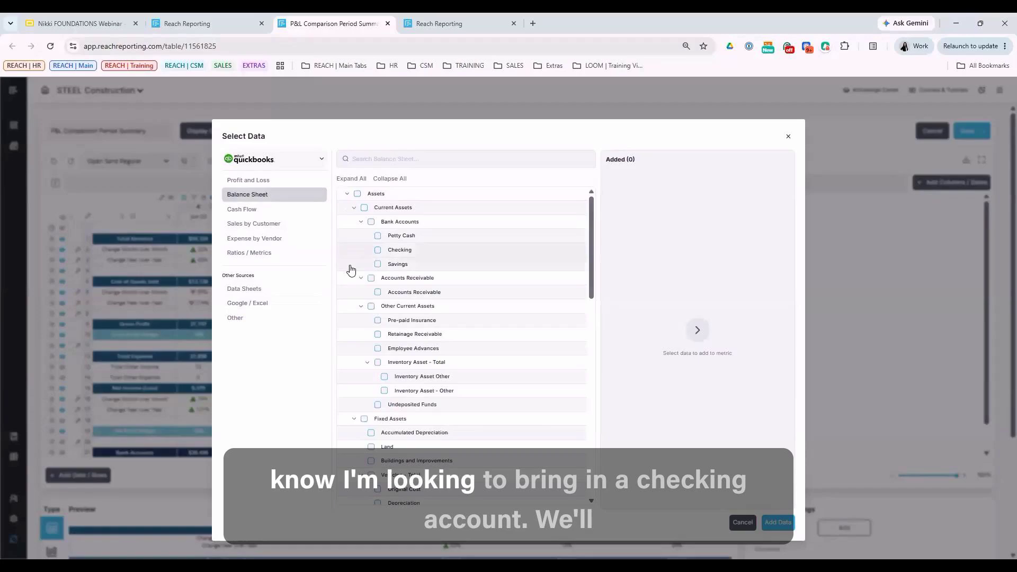
left_click(378, 249)
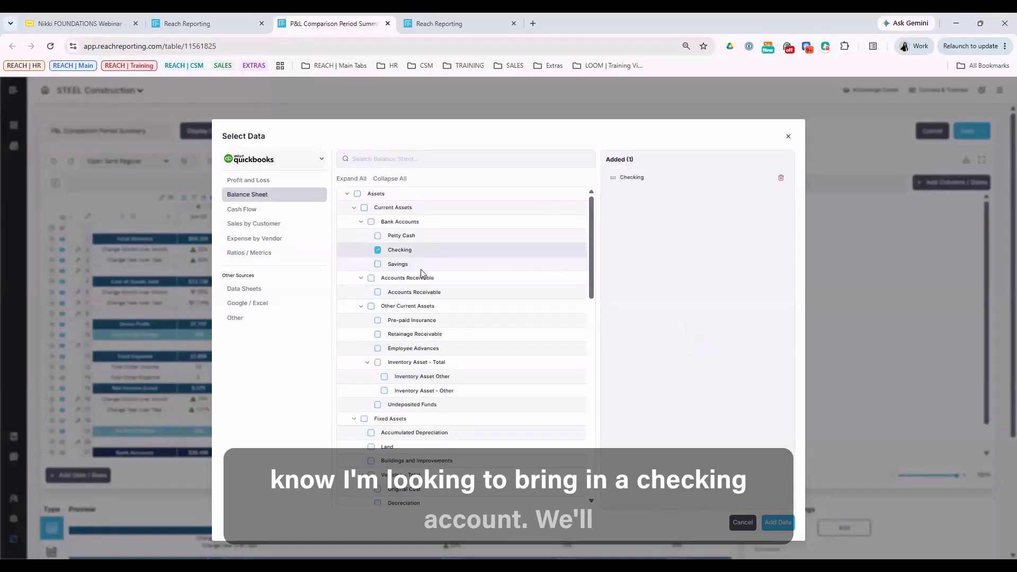
left_click(777, 522)
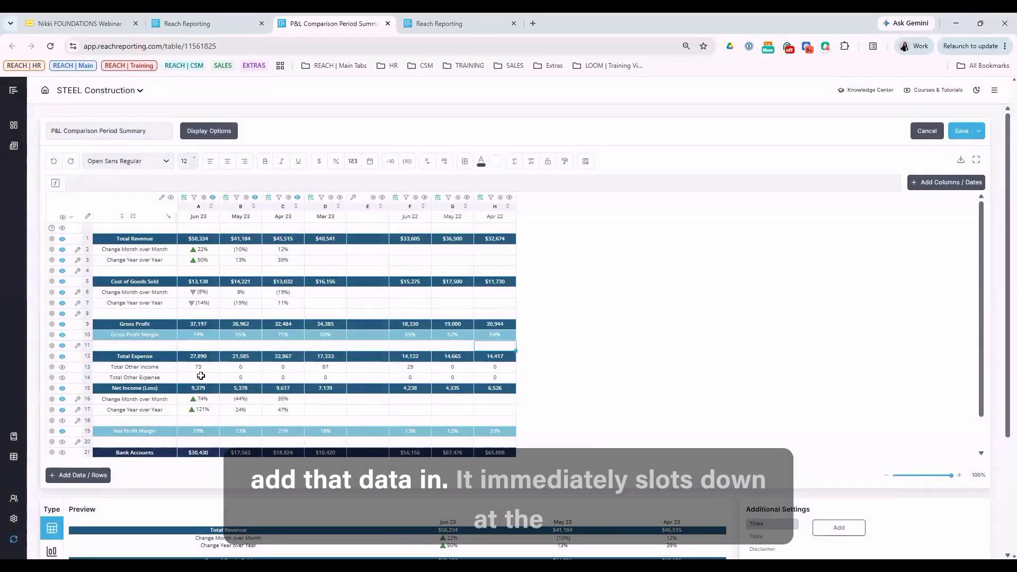
Copy the formatting of the Bank Accounts row 21 to the Checking row 24
scroll(180, 414, "down", 1)
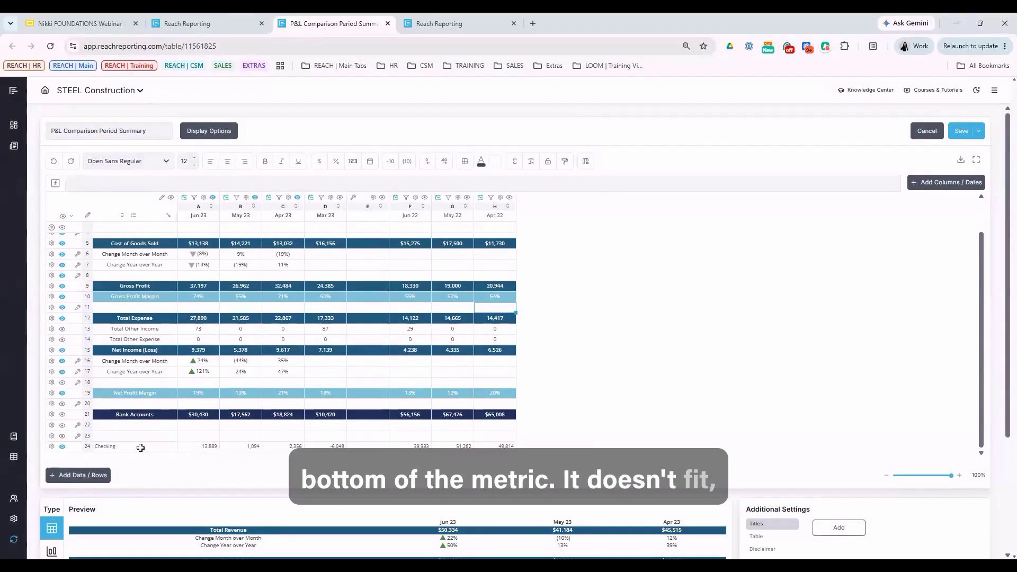
left_click(86, 415)
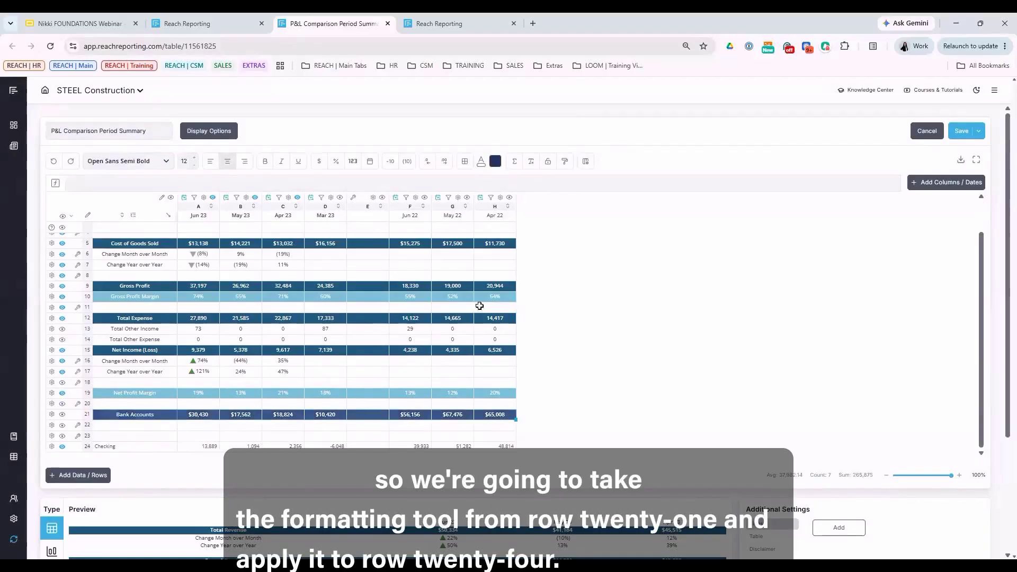
left_click(565, 162)
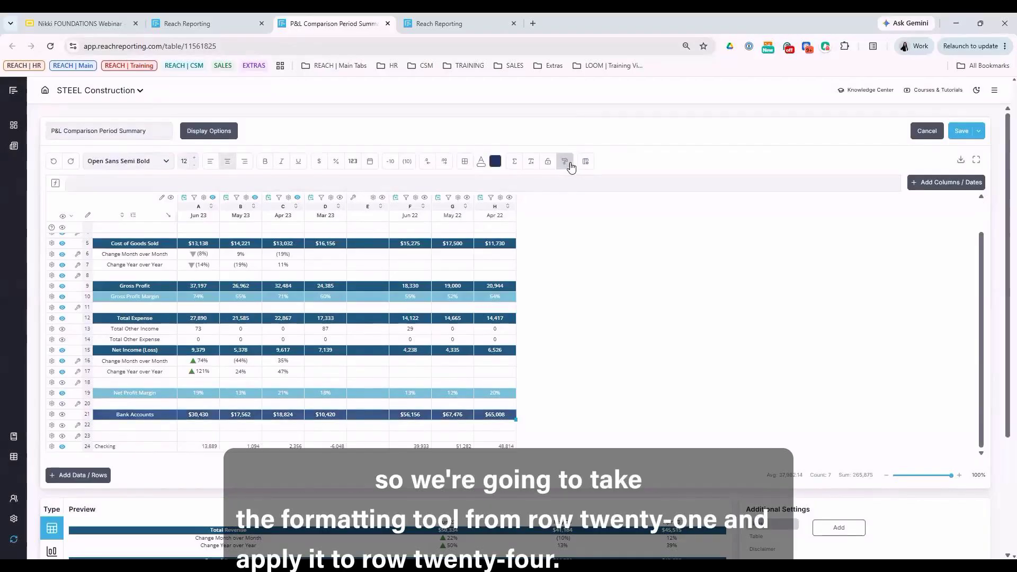
left_click(88, 448)
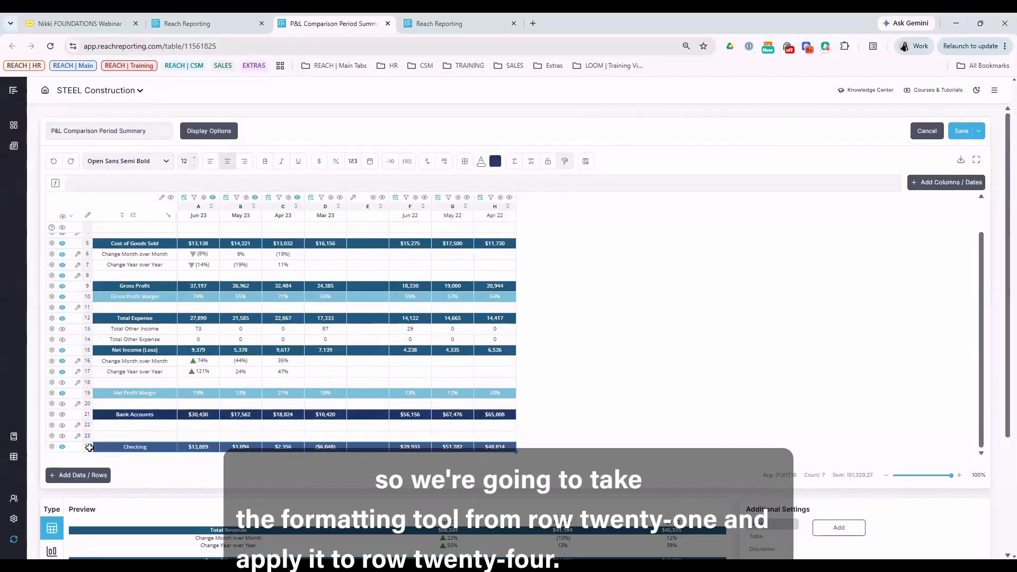
left_click(473, 430)
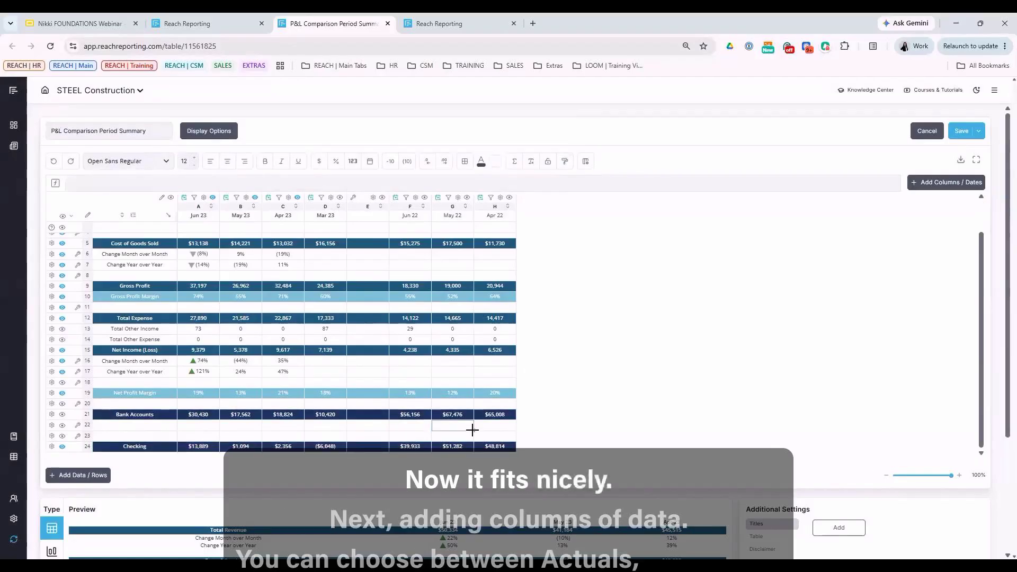
Add an Actuals column with the Year to Last Month date range, Live Dates on and Total grouping
left_click(938, 186)
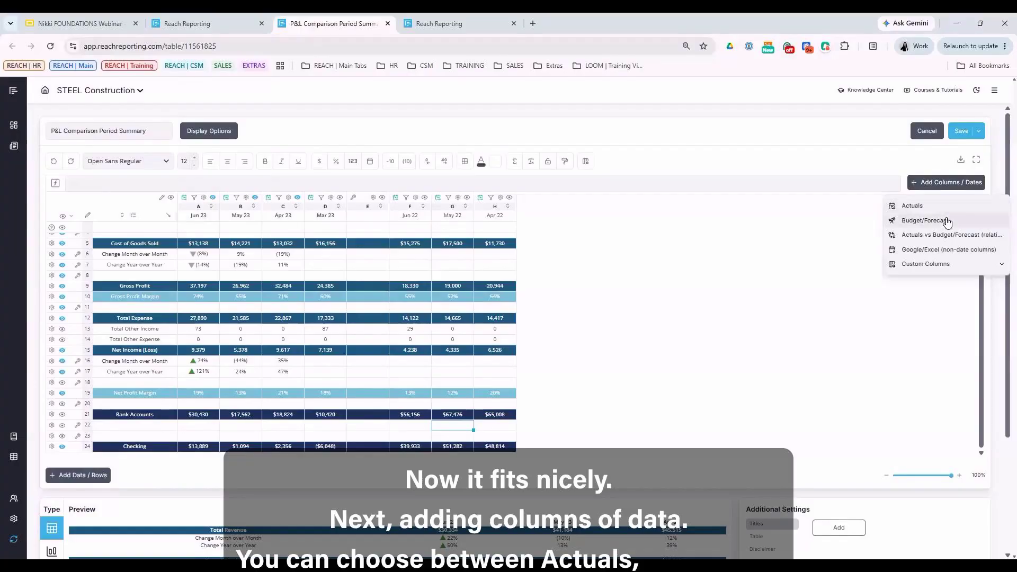
left_click(950, 265)
left_click(951, 267)
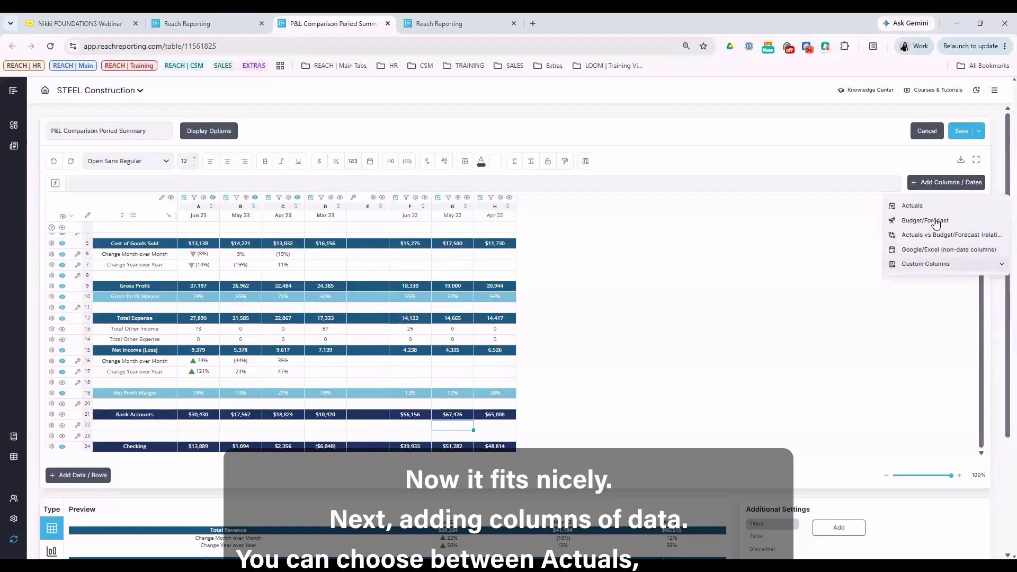
left_click(912, 206)
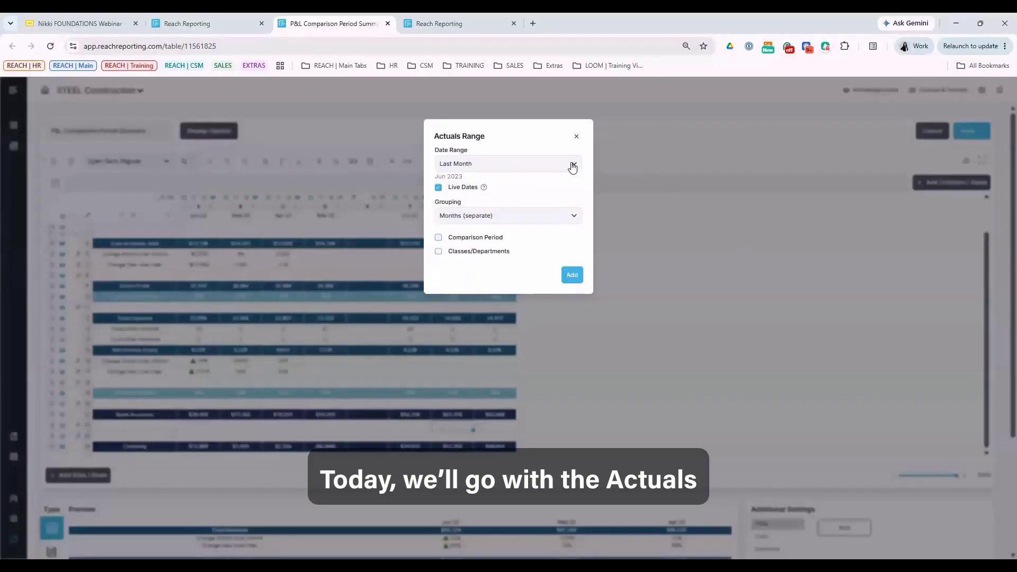
left_click(573, 167)
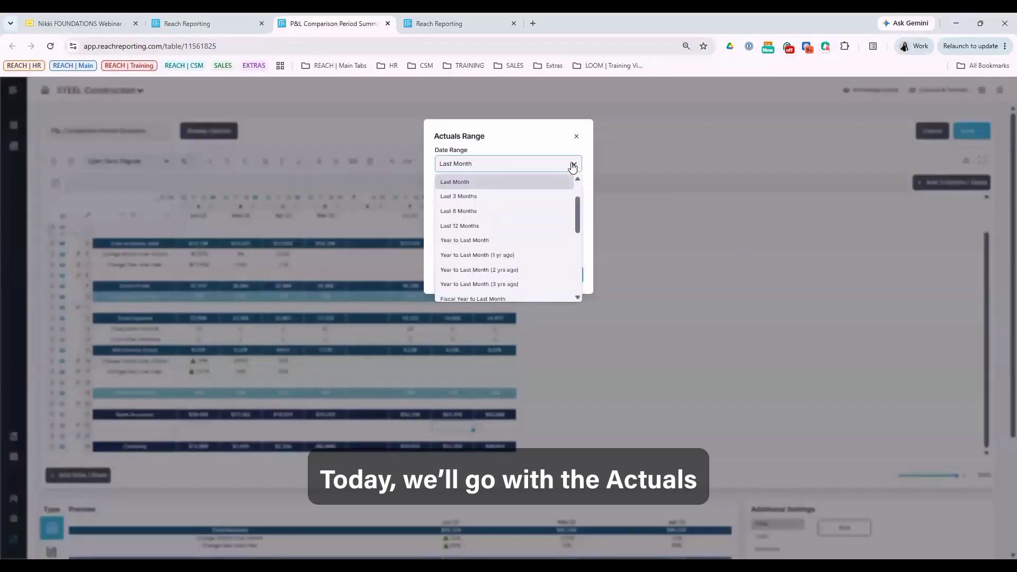
left_click(571, 243)
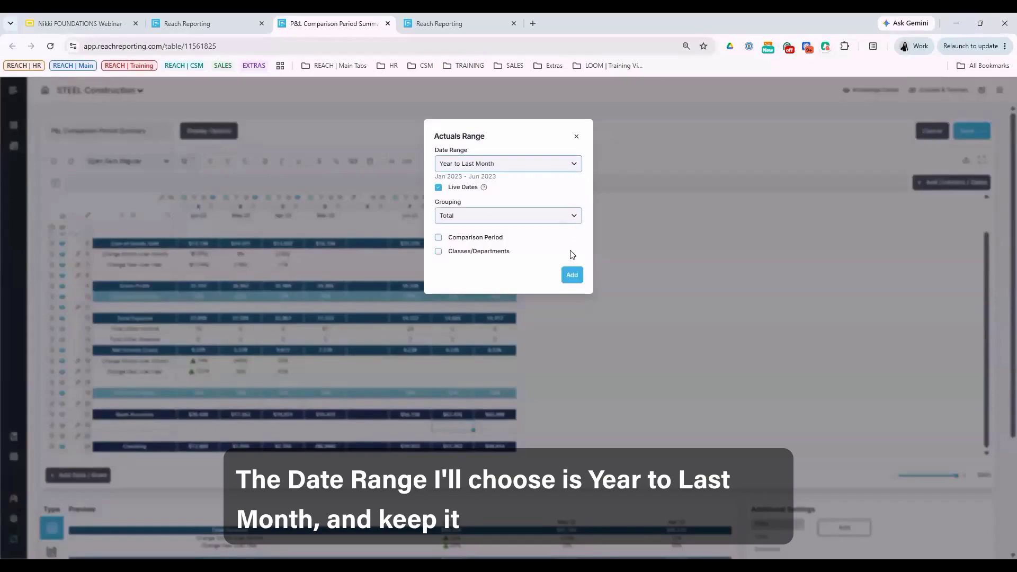
left_click(571, 274)
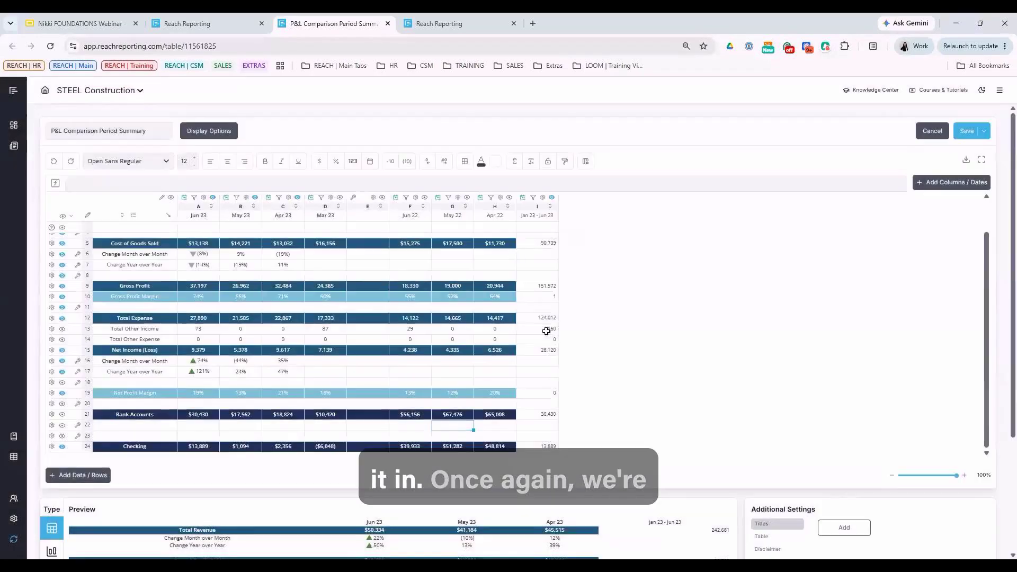
Copy the formatting of the Apr 22 column H to the Jan 23 - Jun 23 column I
left_click(495, 206)
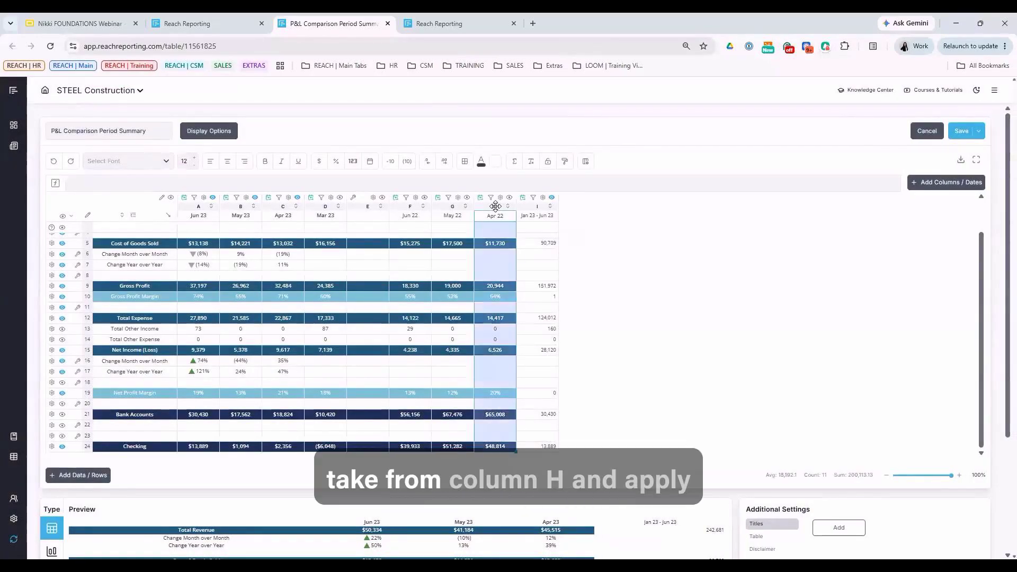
left_click(564, 165)
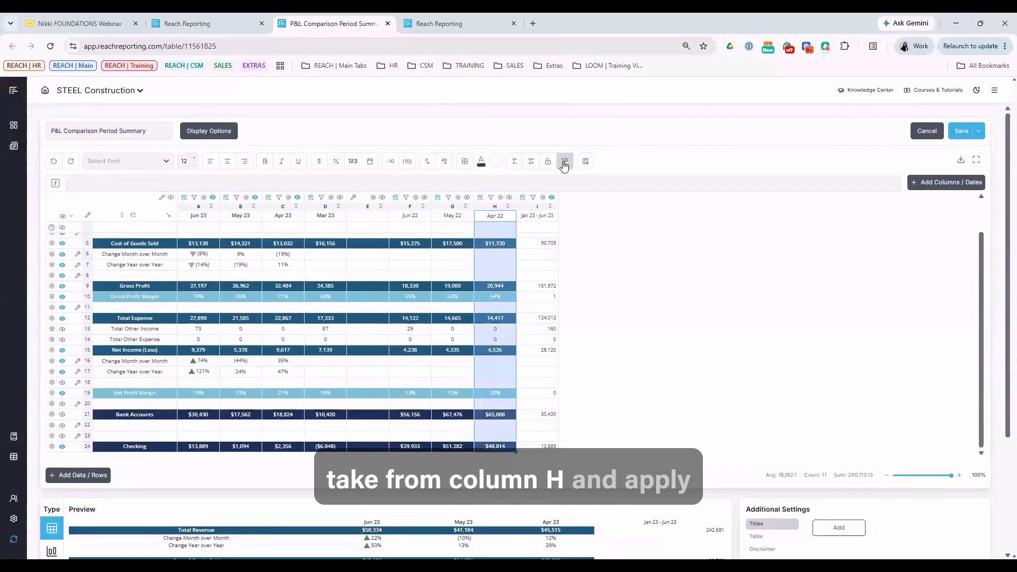
left_click(538, 206)
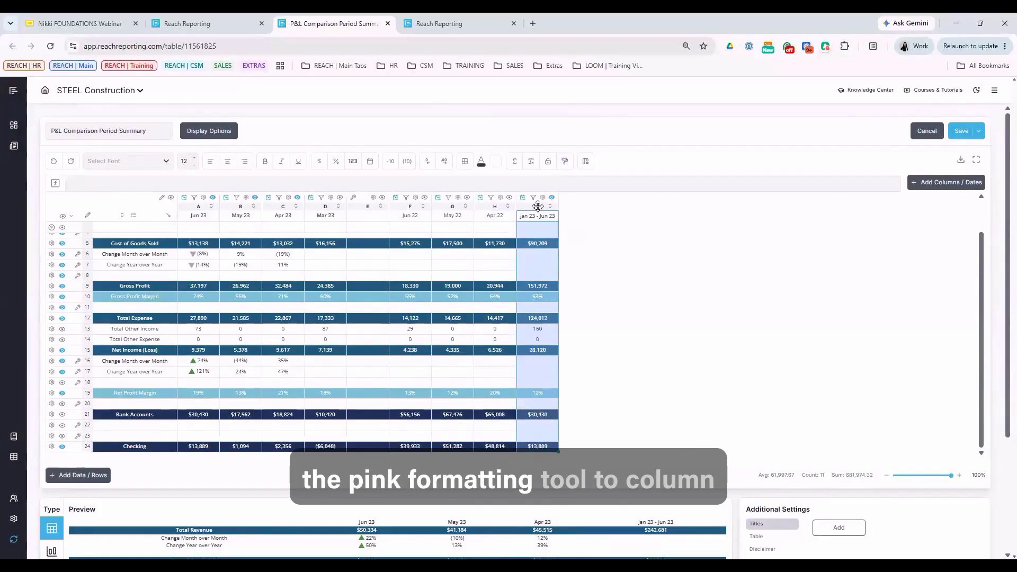
left_click(501, 371)
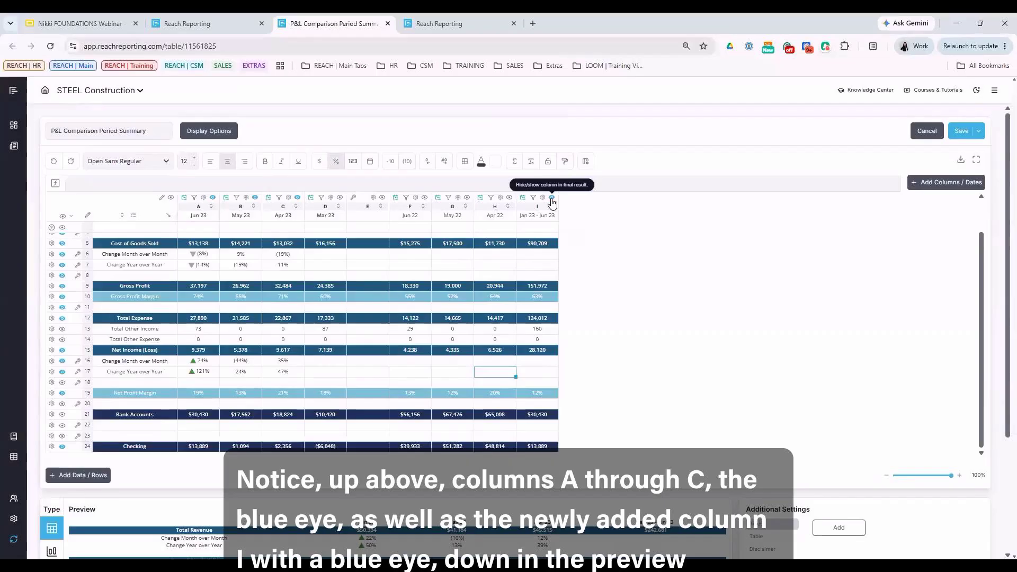
Examine the metric's preview for the visible columns and the Checking row
left_click_drag(72, 510, 122, 511)
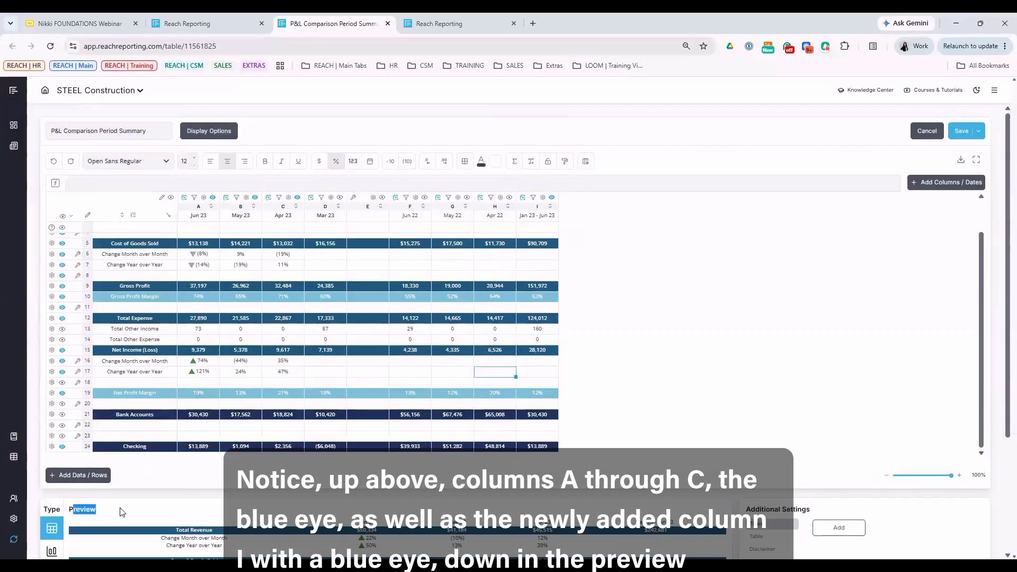
scroll(230, 462, "down", 3)
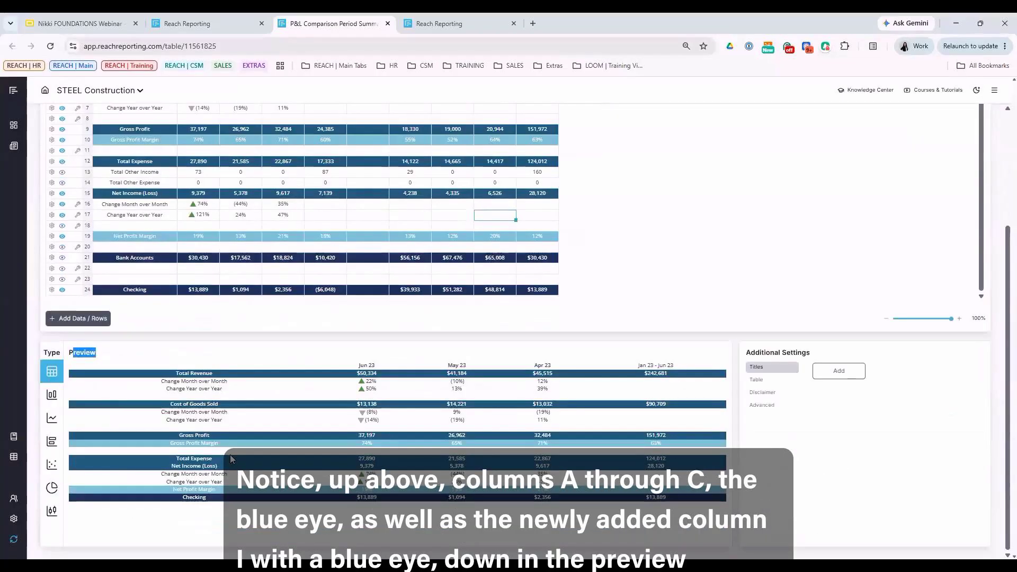
left_click(122, 354)
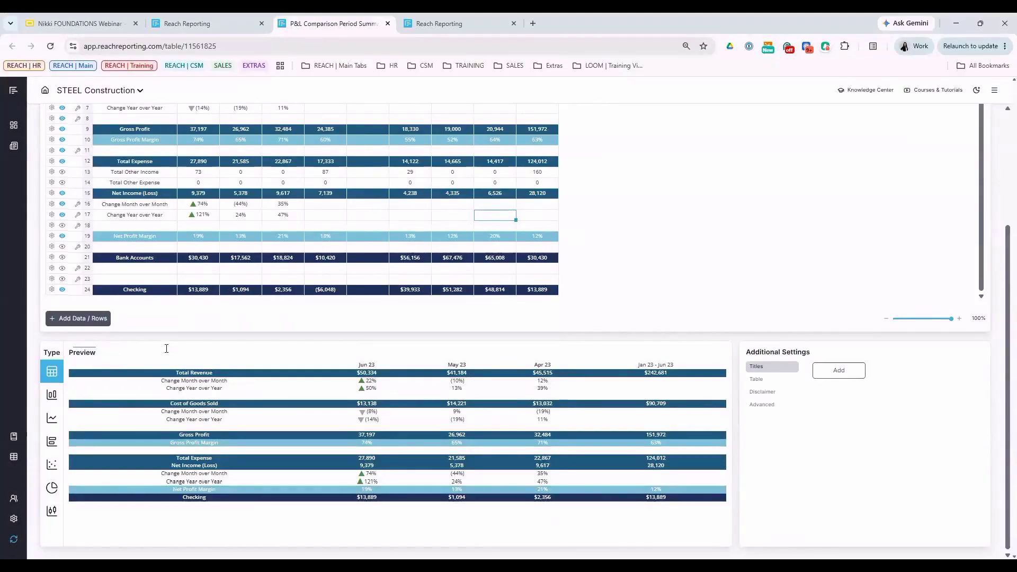
double_click(239, 501)
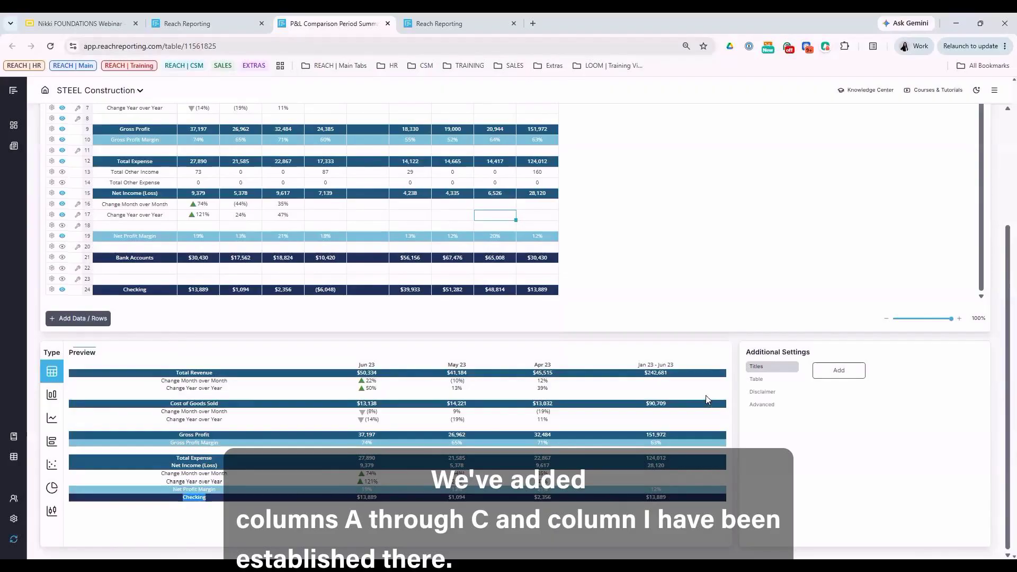
Save and close the P&L Comparison Period Summary metric, returning to the Metrics & Summary dashboard
scroll(707, 400, "up", 4)
left_click(978, 131)
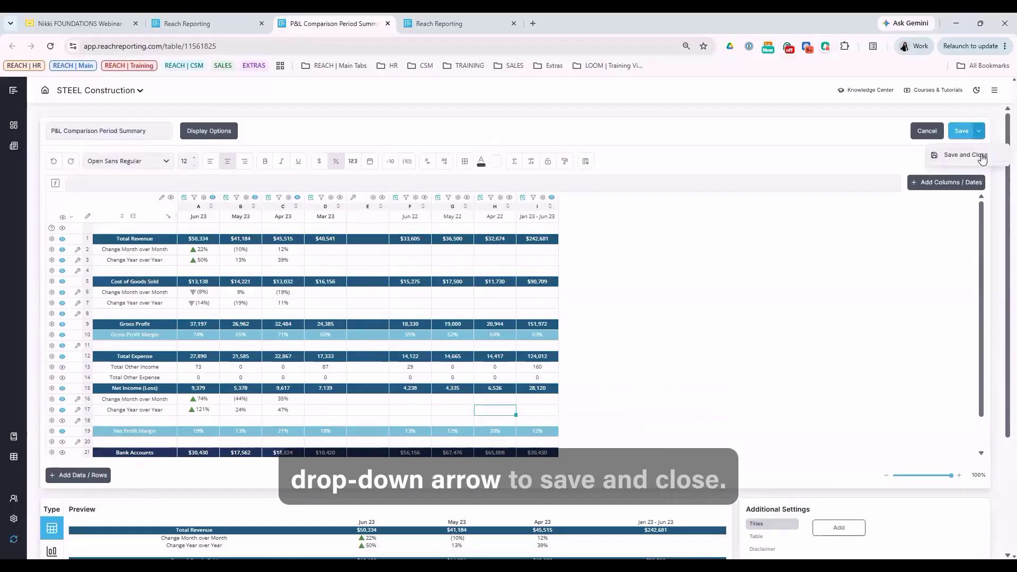
left_click(981, 156)
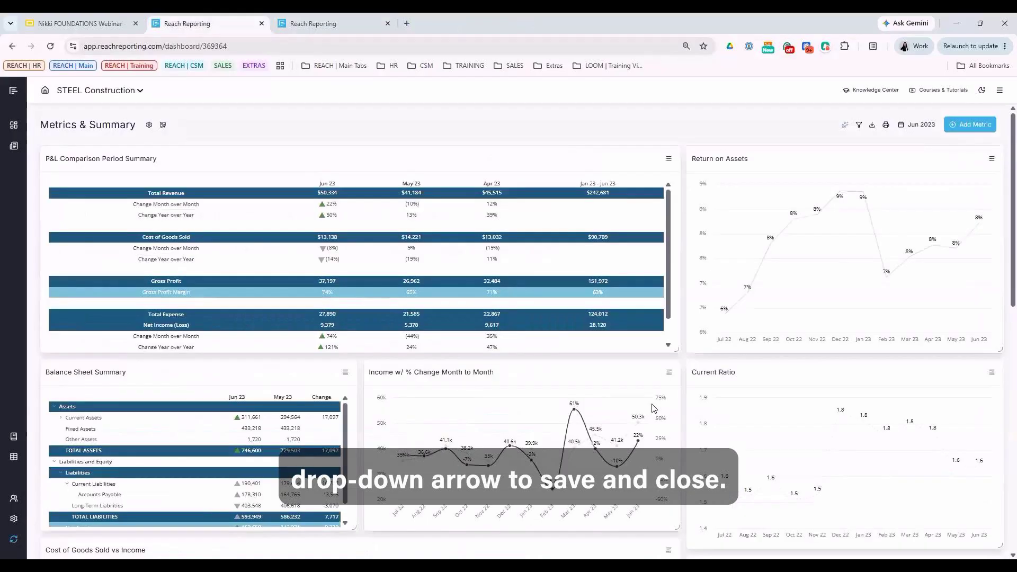
Open the metric template library and search the Reach templates for "break"
left_click(978, 127)
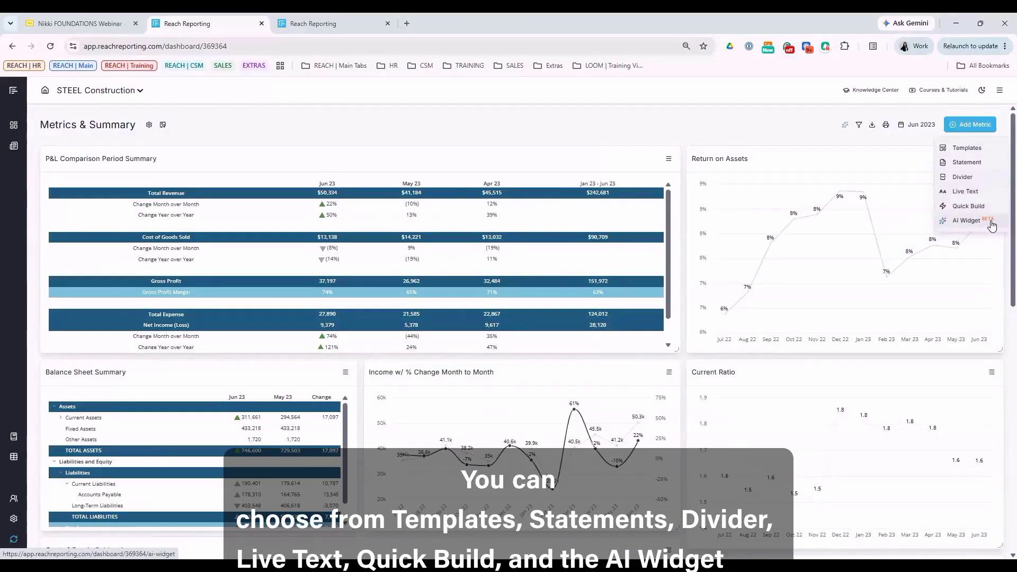
left_click(991, 150)
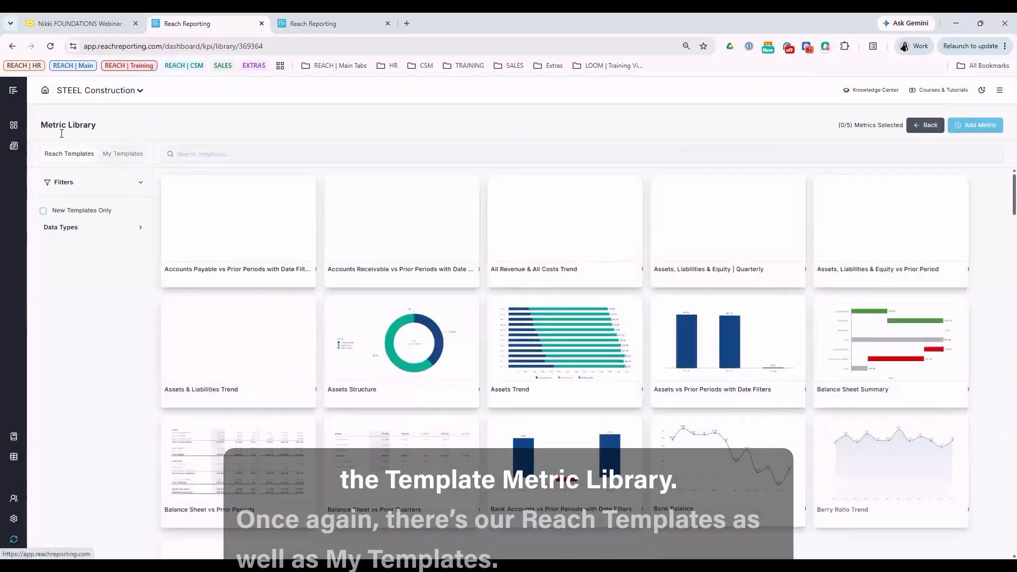
left_click_drag(47, 127, 168, 129)
left_click(238, 129)
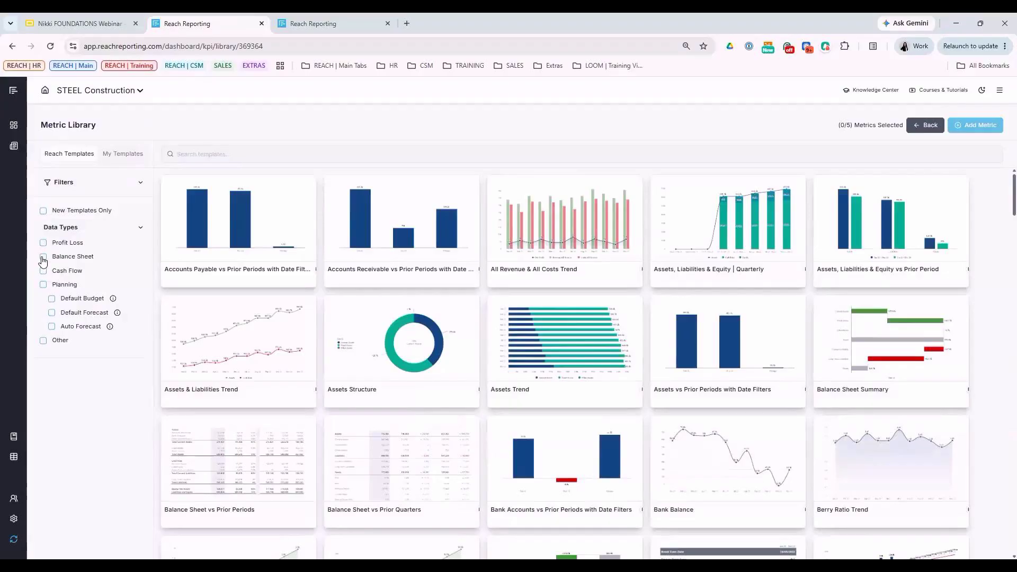
scroll(493, 380, "down", 5)
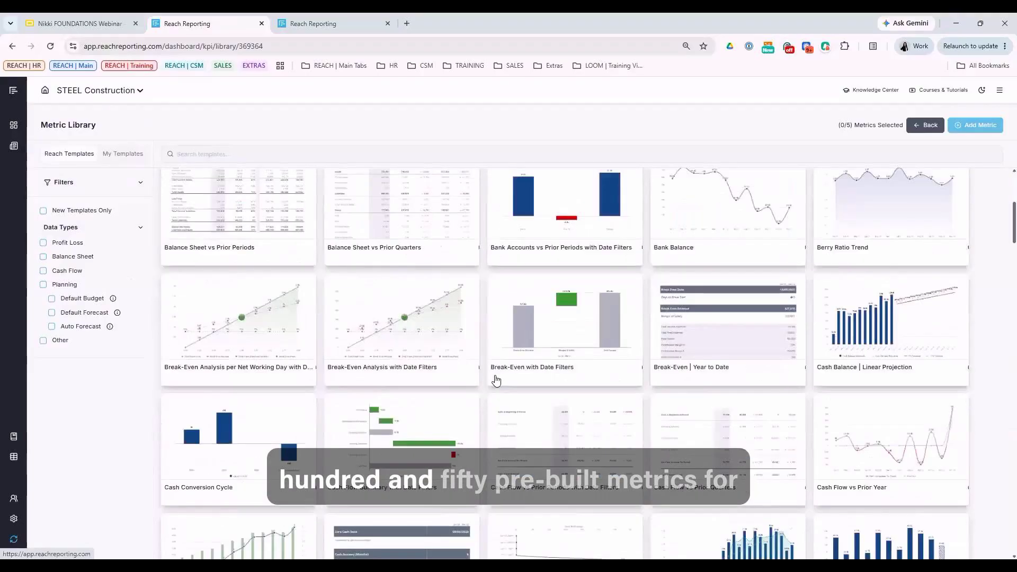
scroll(496, 379, "down", 18)
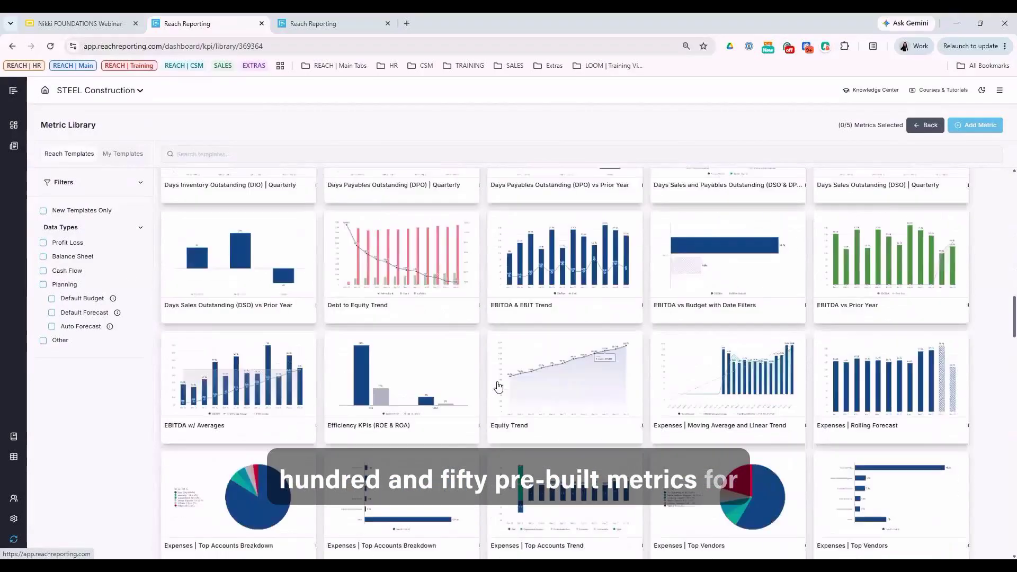
scroll(498, 387, "down", 12)
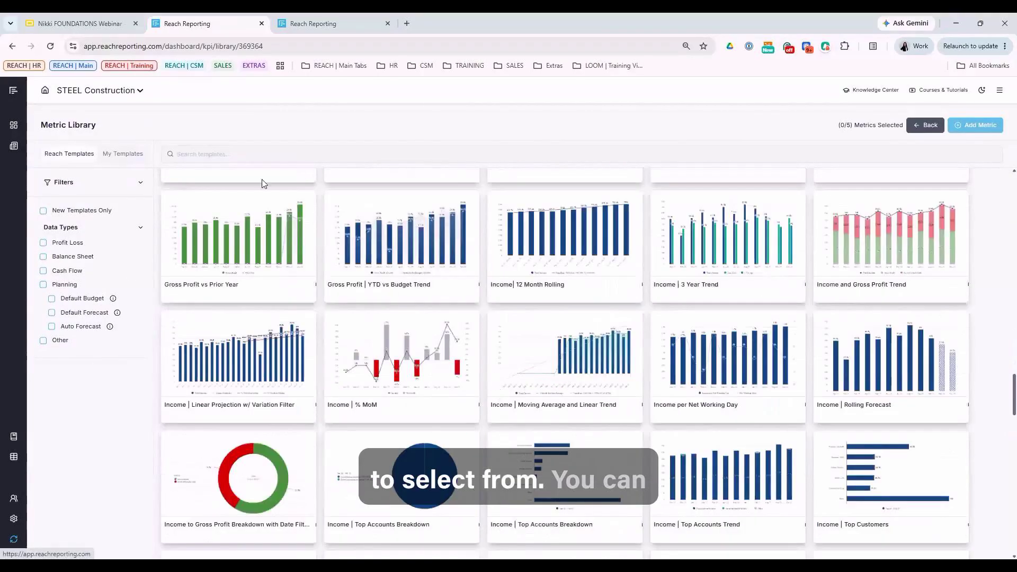
left_click(227, 154)
type("brea")
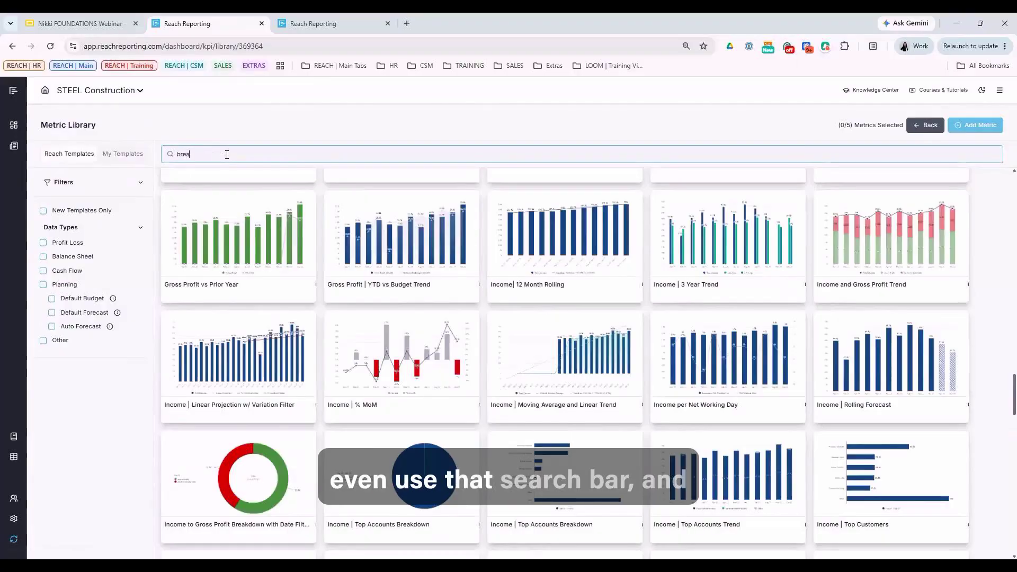
type("k")
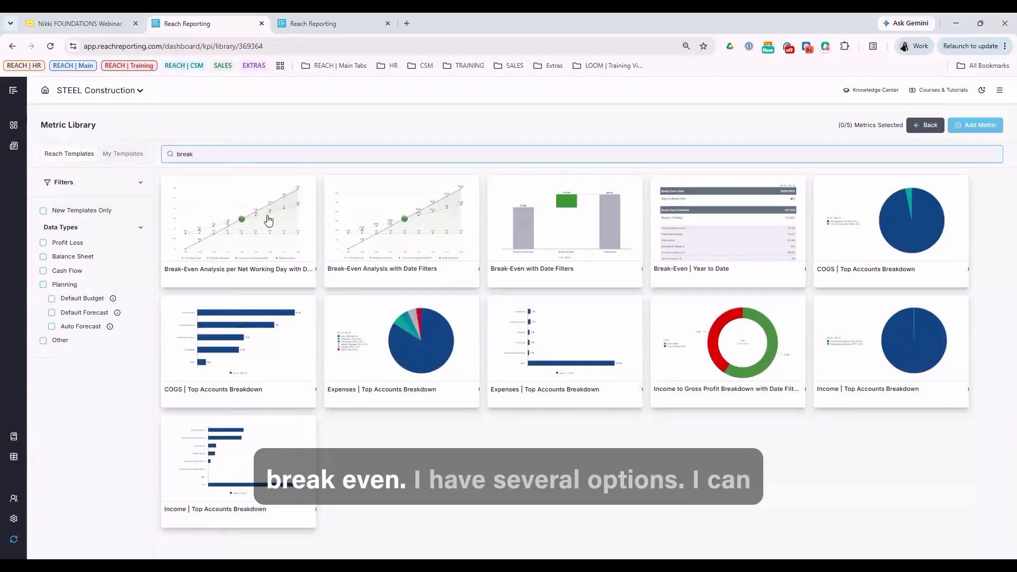
Add the Break-Even Analysis per Net Working Day with Date Filters template to the dashboard and enlarge it to the P&L summary's width
left_click(253, 230)
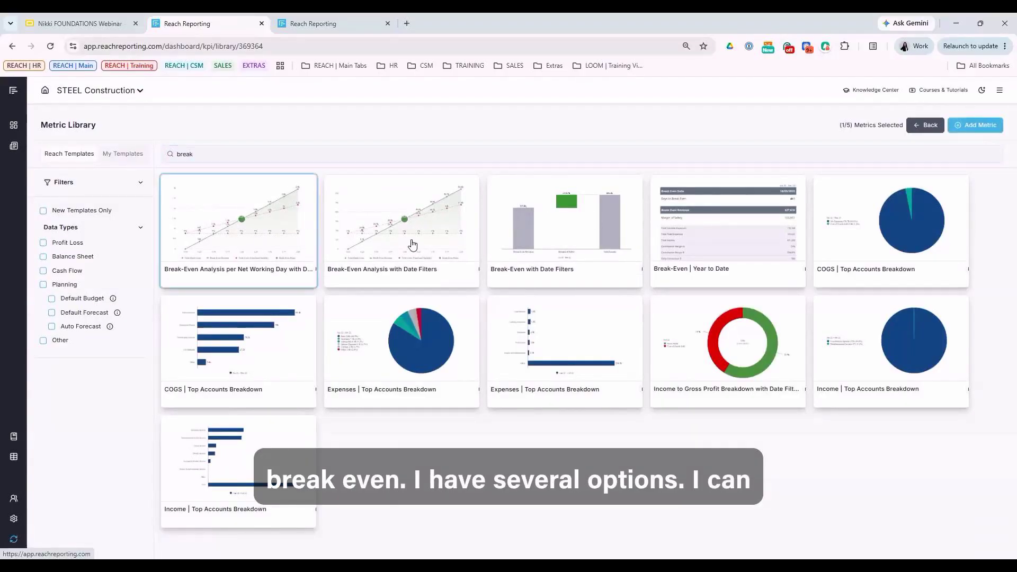
left_click(413, 243)
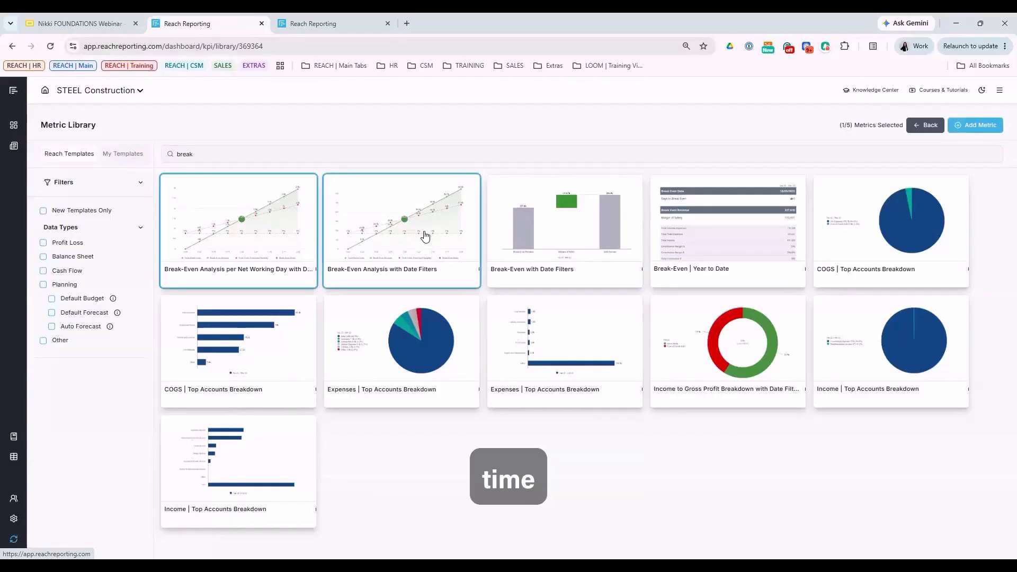
left_click(425, 236)
left_click(976, 125)
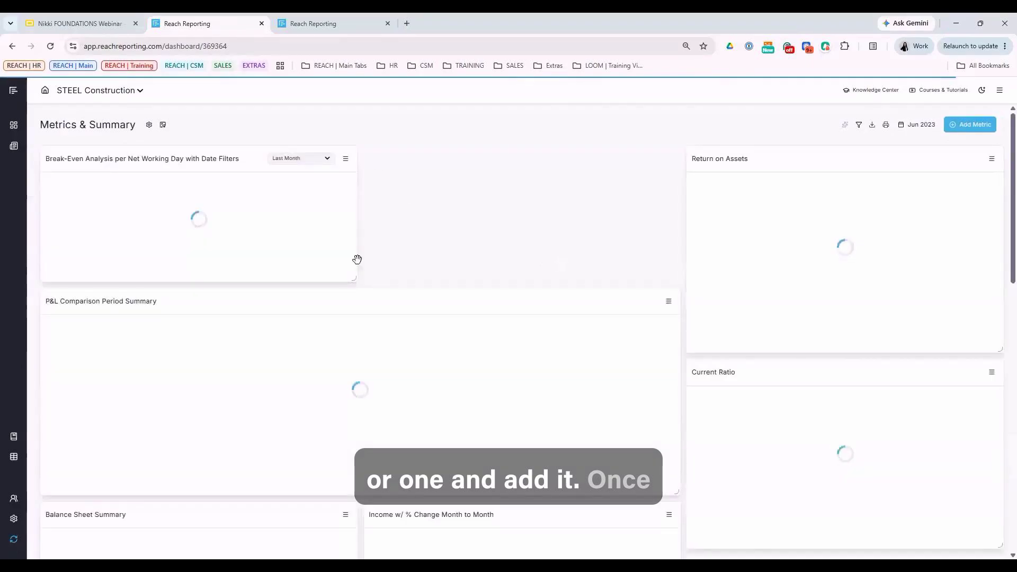
left_click_drag(352, 277, 677, 314)
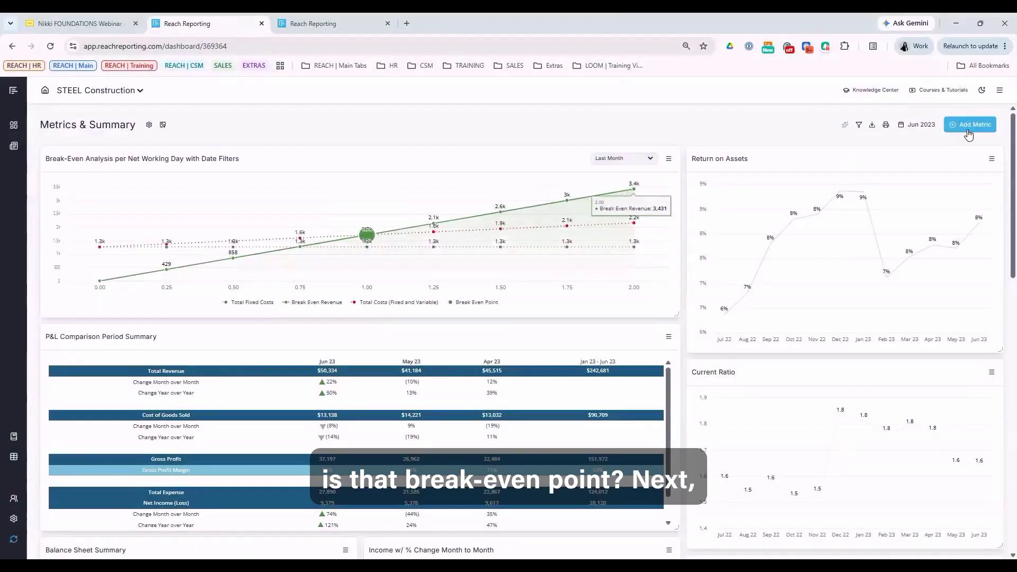
Start a Quick Build metric with the Actuals column type and the Last 12 Months date range
left_click(970, 125)
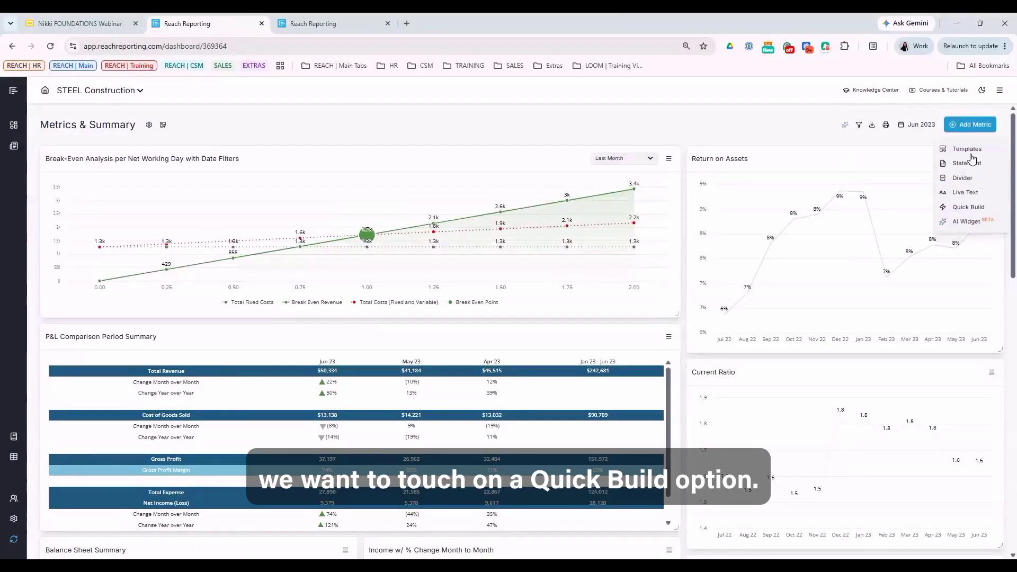
left_click(977, 208)
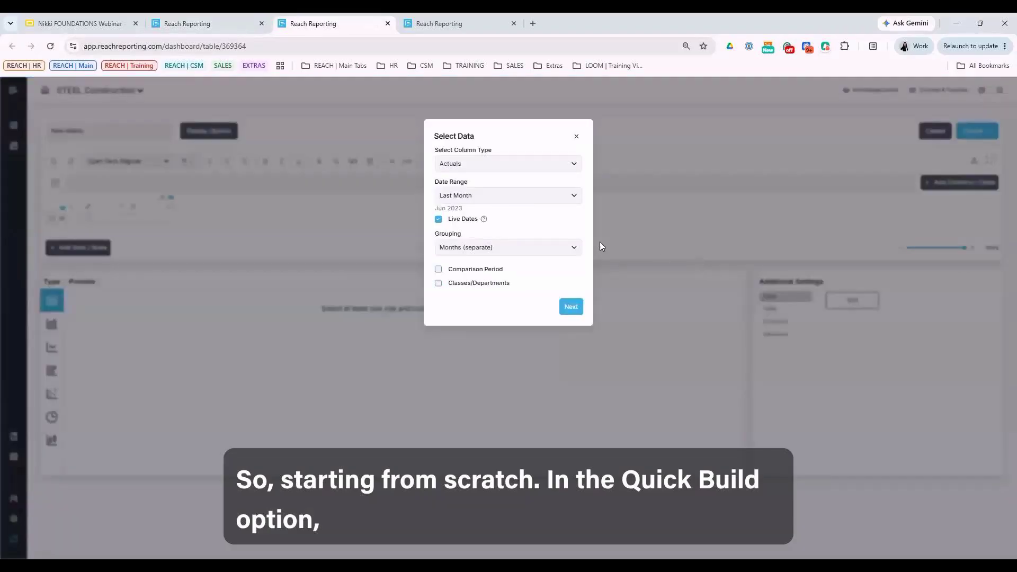
left_click(567, 167)
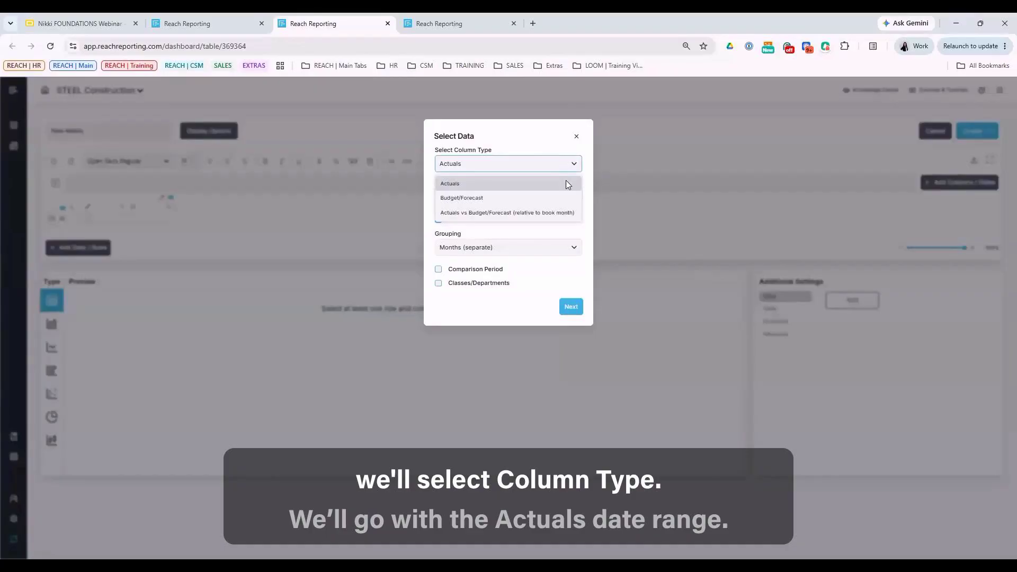
left_click(566, 181)
left_click(567, 196)
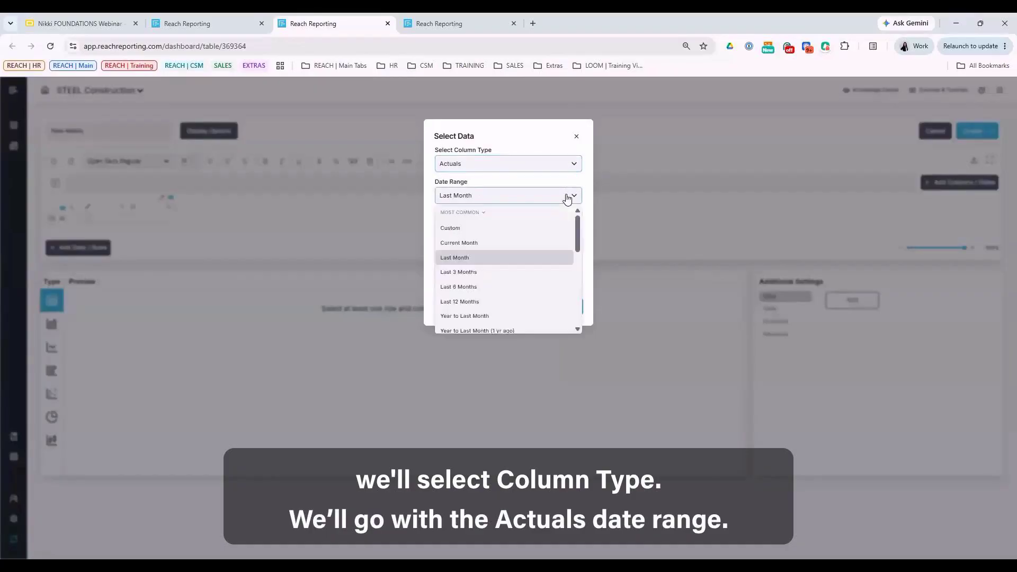
scroll(565, 208, "down", 1)
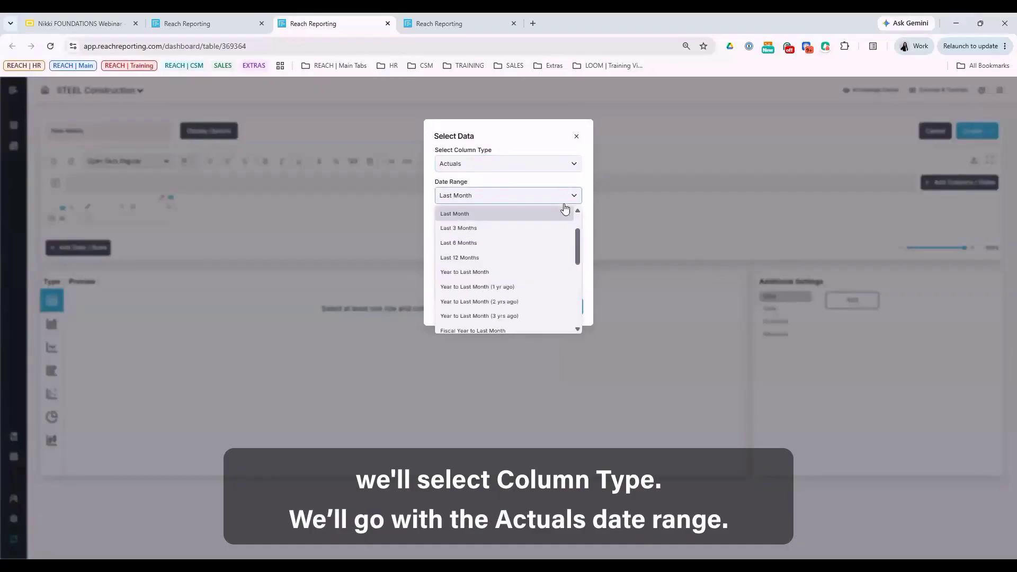
left_click(561, 259)
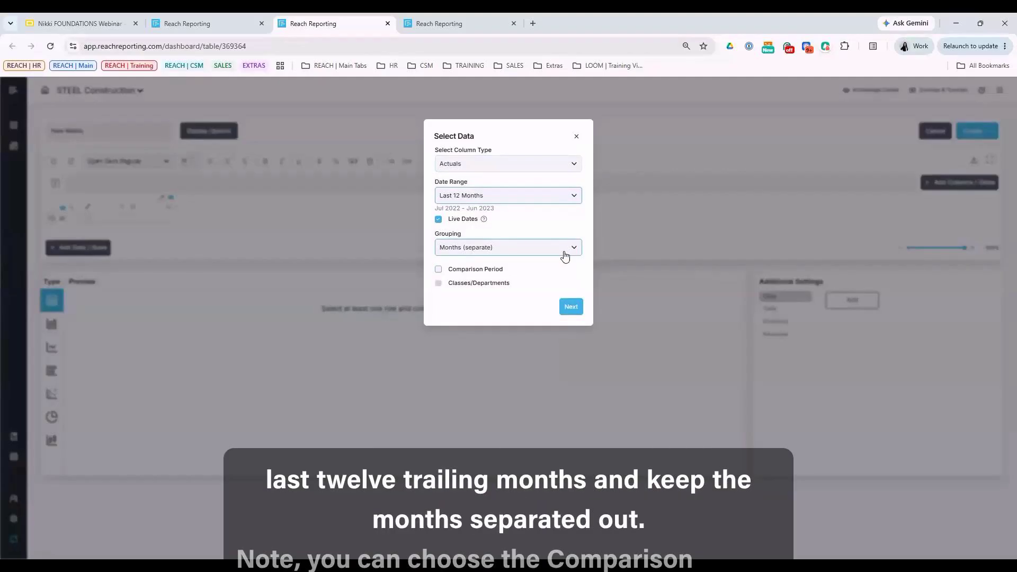
Try the Comparison Period option for the new metric's columns and look through its period choices
left_click(438, 270)
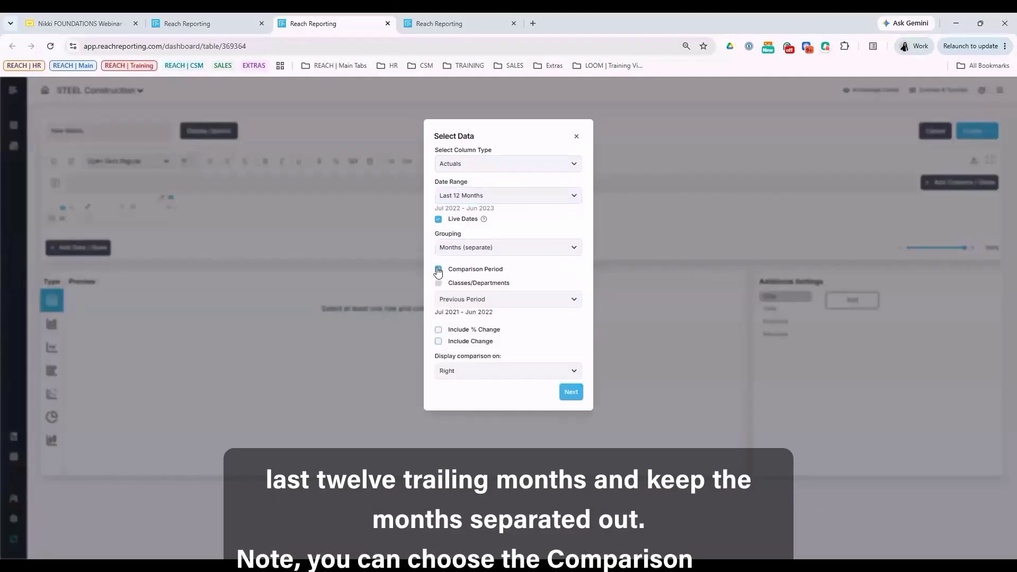
left_click(576, 304)
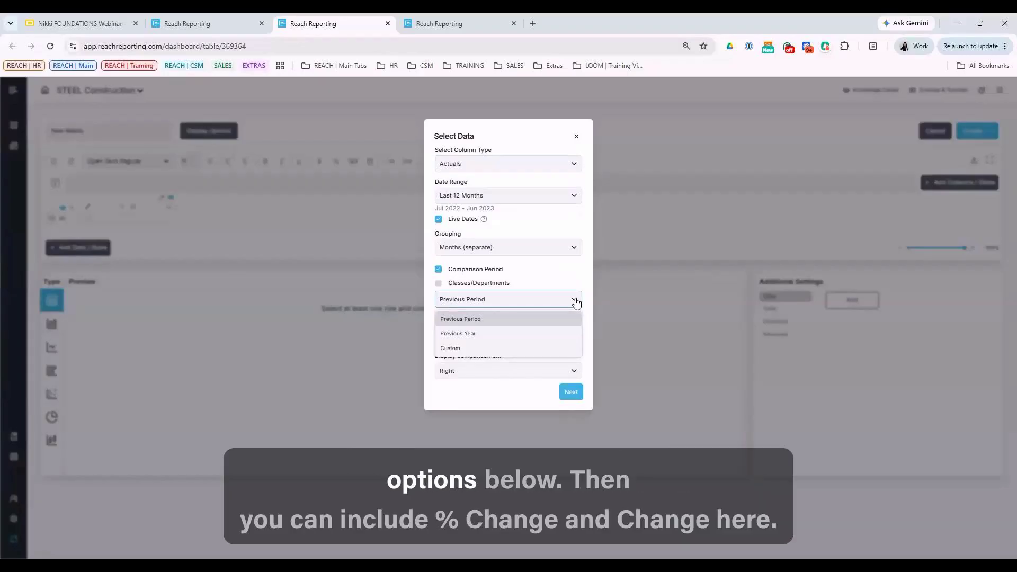
left_click(575, 303)
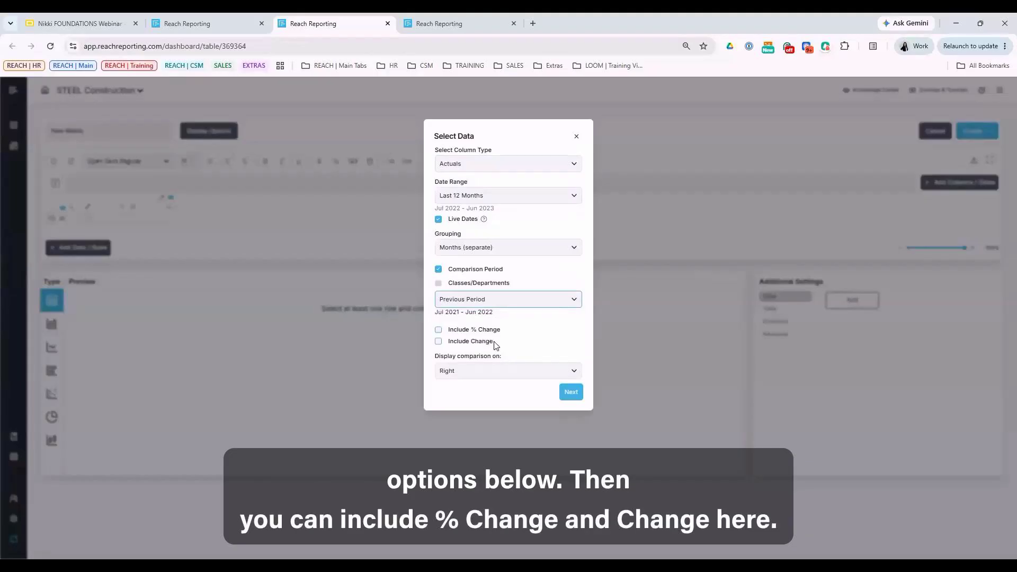
left_click(438, 270)
Try Total grouping with Classes/Departments turned on, and return the grouping to Months (separate)
left_click(554, 251)
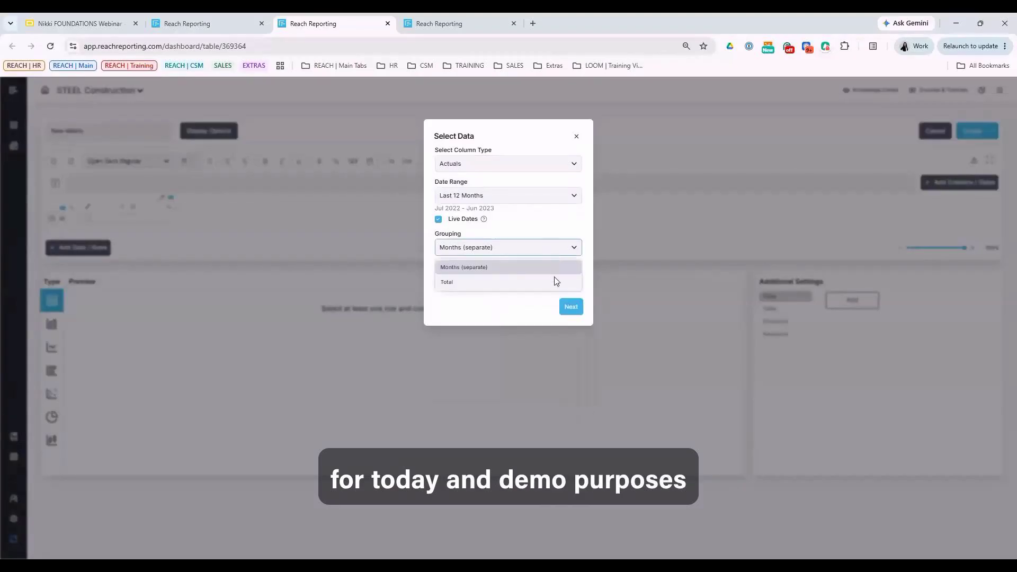
left_click(532, 285)
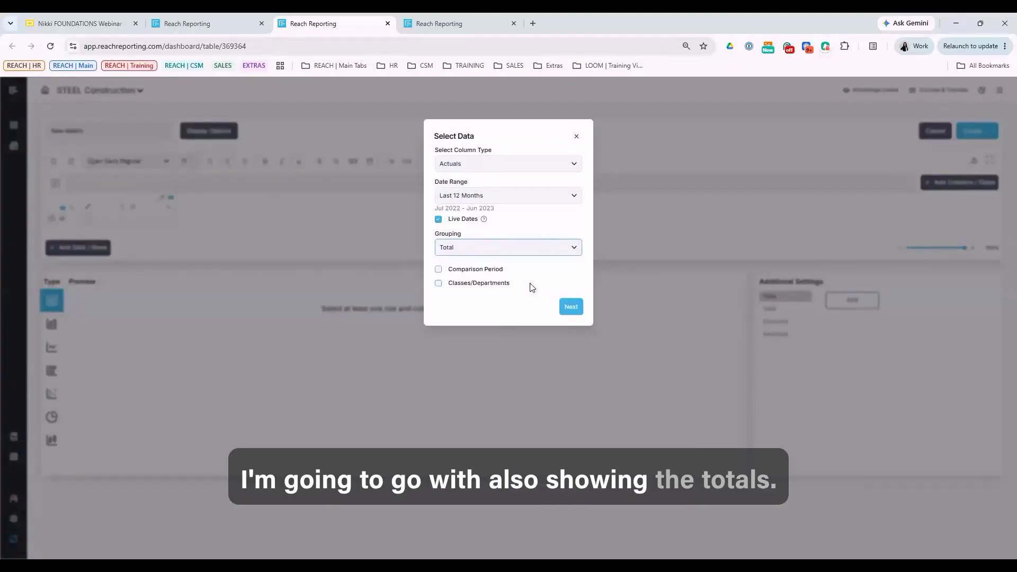
left_click(438, 284)
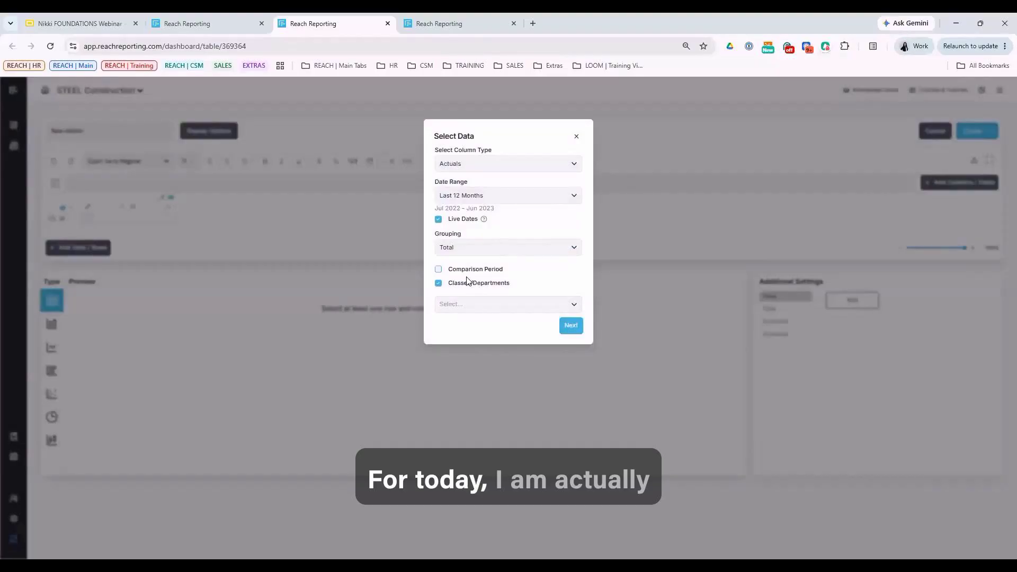
left_click(529, 249)
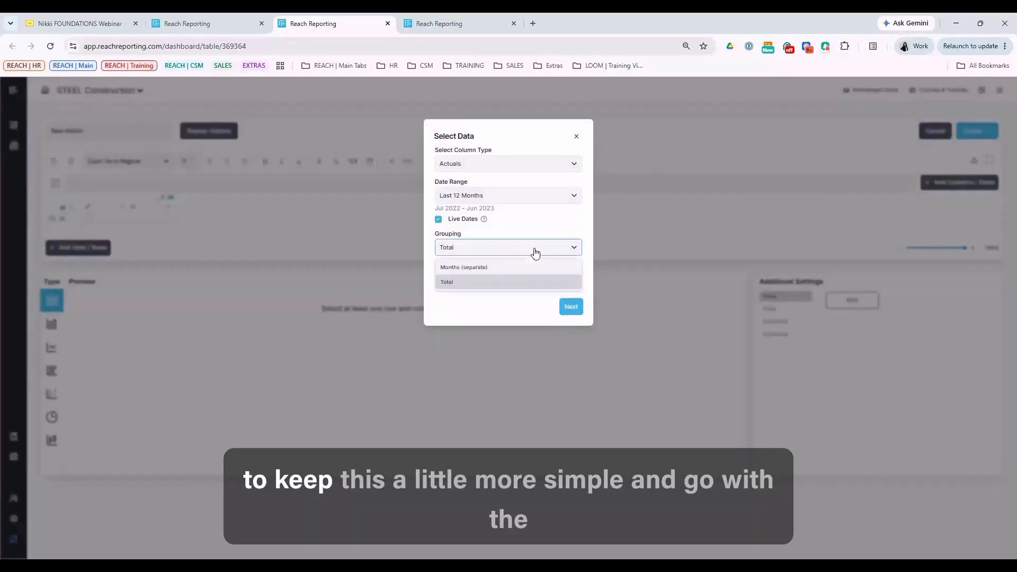
left_click(529, 267)
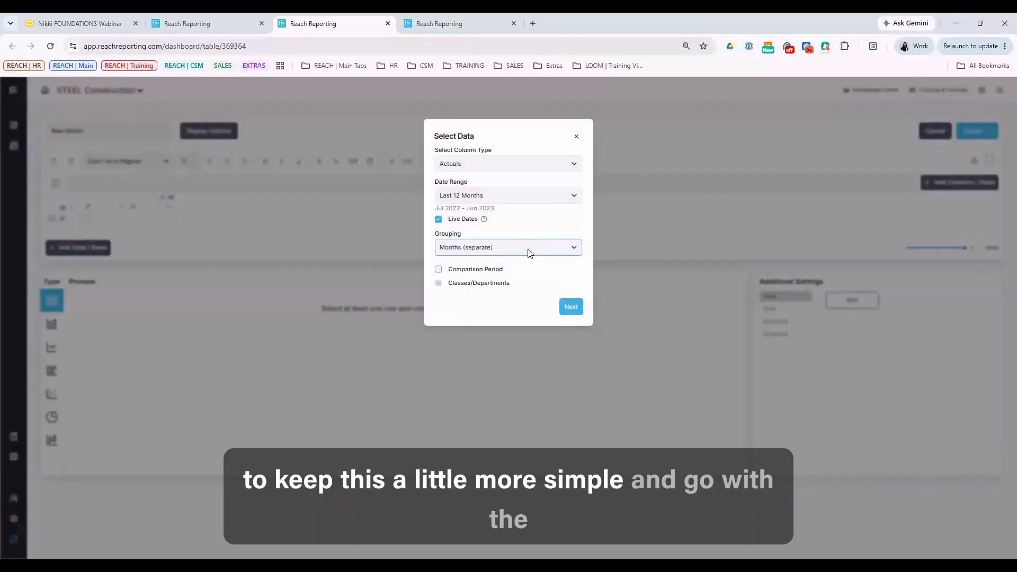
Accept the column settings and add Current Assets and Current Liabilities from the Balance Sheet as rows
left_click(569, 308)
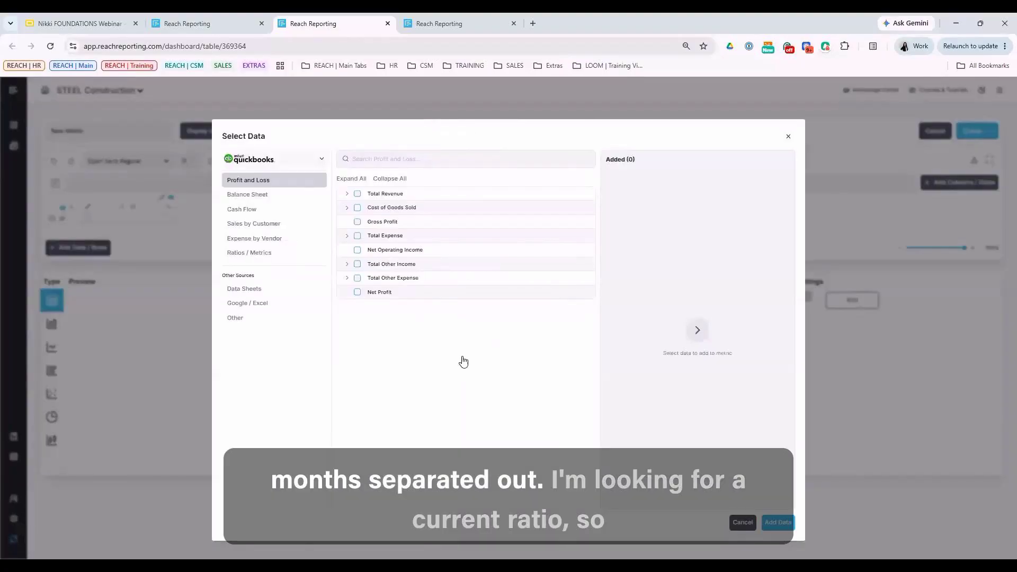
left_click(265, 197)
left_click(358, 157)
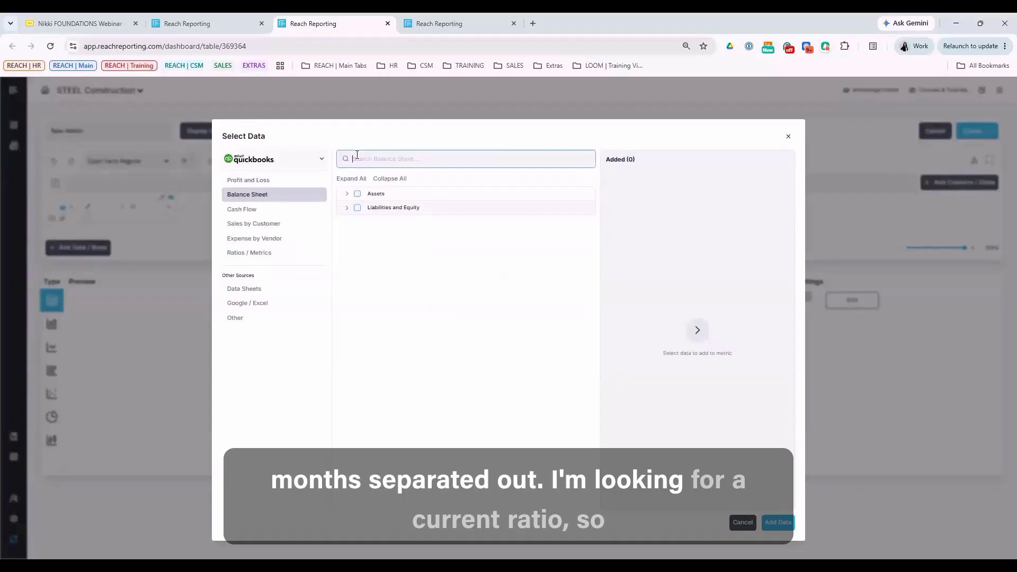
type("current")
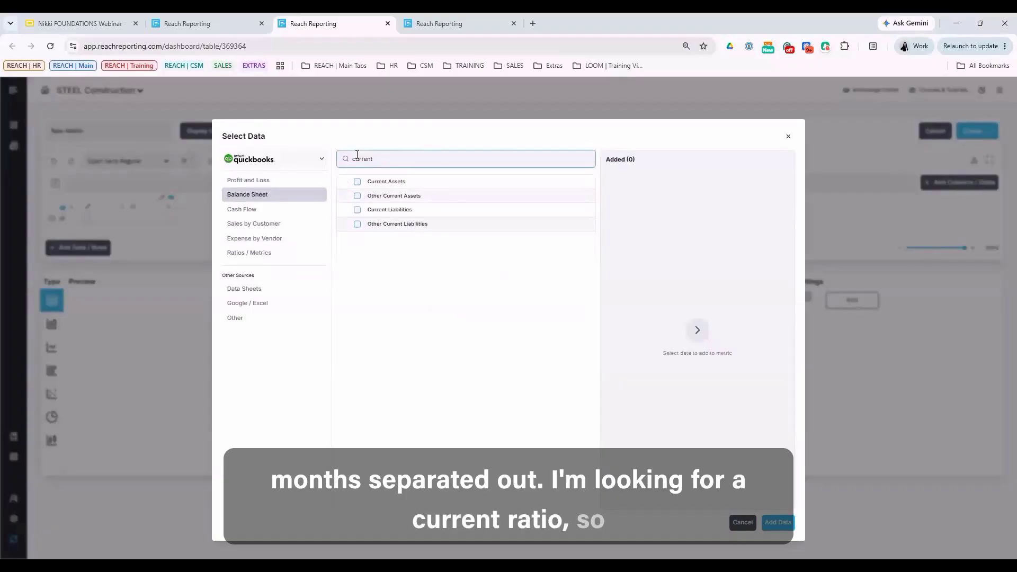
left_click(357, 182)
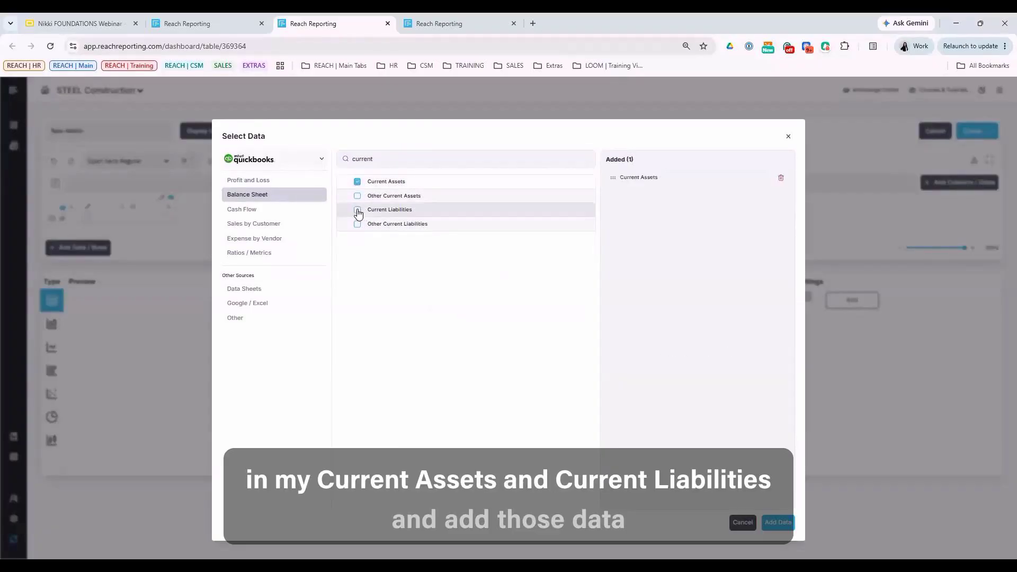
left_click(777, 523)
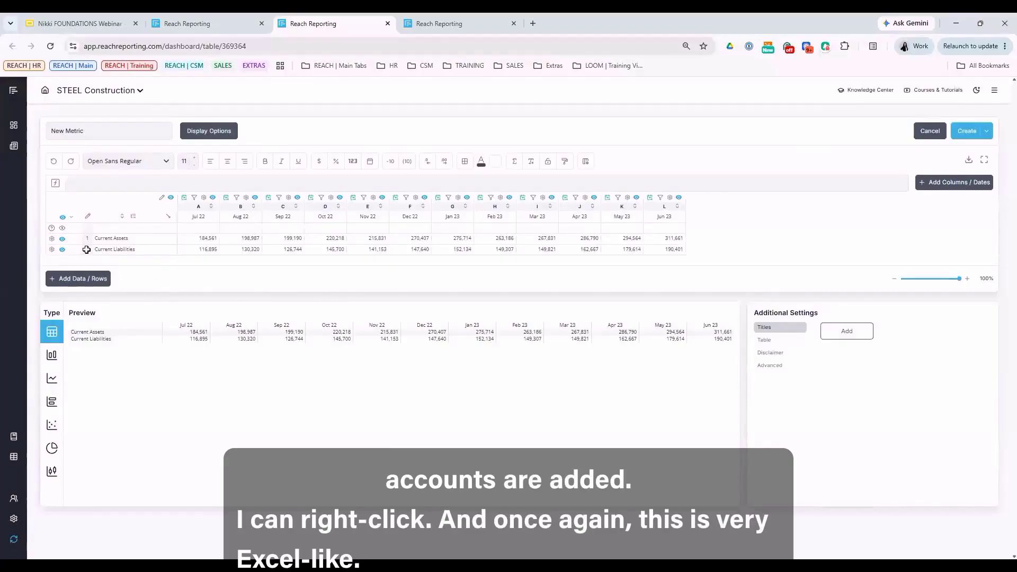
Insert a row below Current Liabilities and title it Current Ratio
right_click(86, 249)
left_click(144, 286)
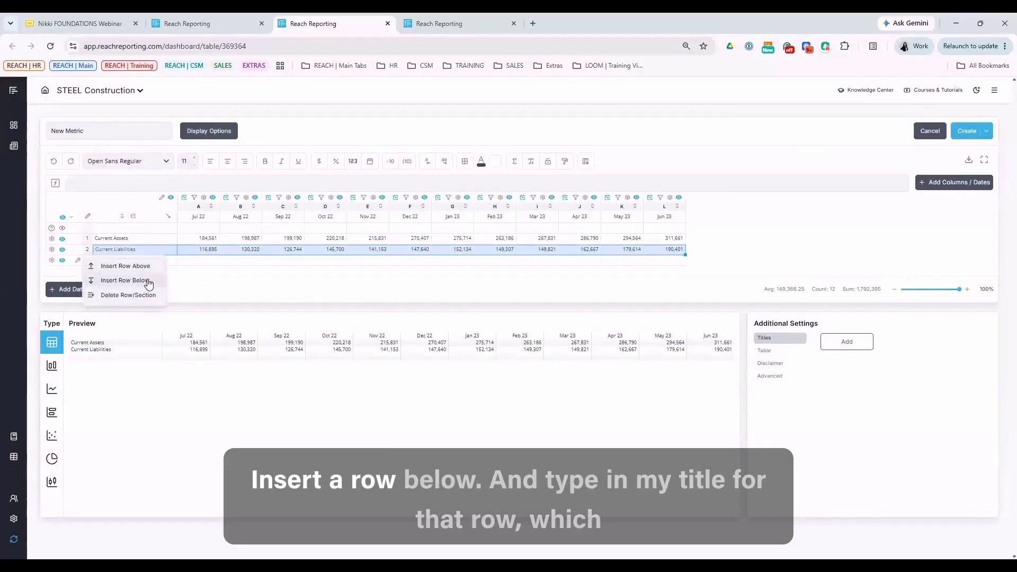
left_click(160, 259)
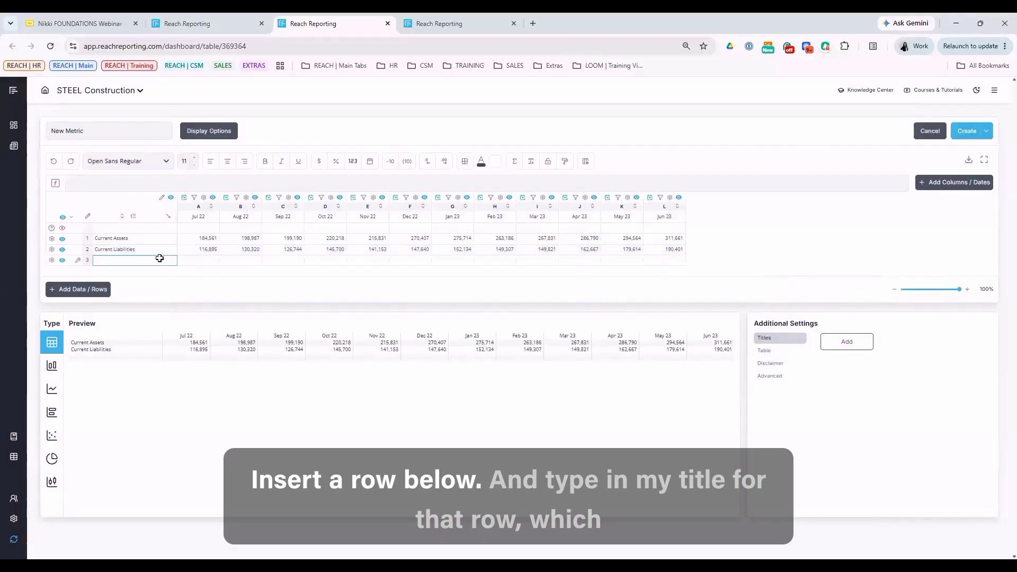
type("Current")
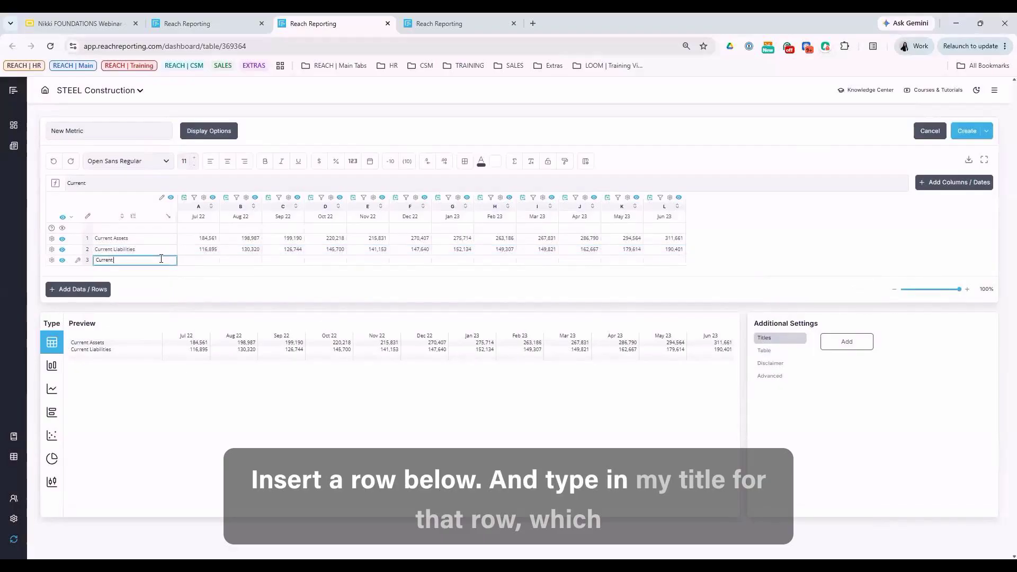
type(" Ratio")
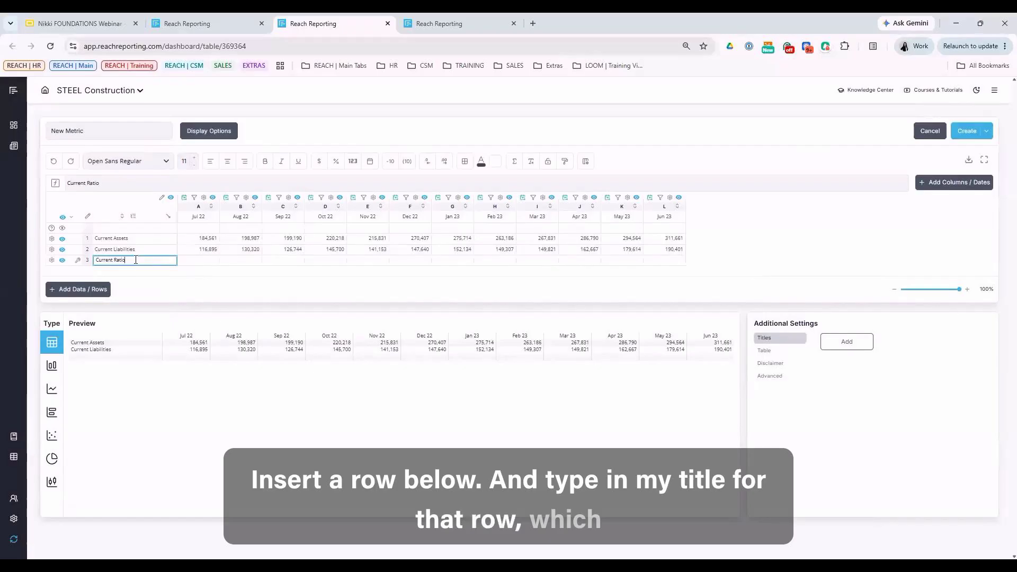
Enter the formula =A1/A2 in the Jul 22 cell of the Current Ratio row to divide Current Assets by Current Liabilities
left_click_drag(126, 260, 95, 260)
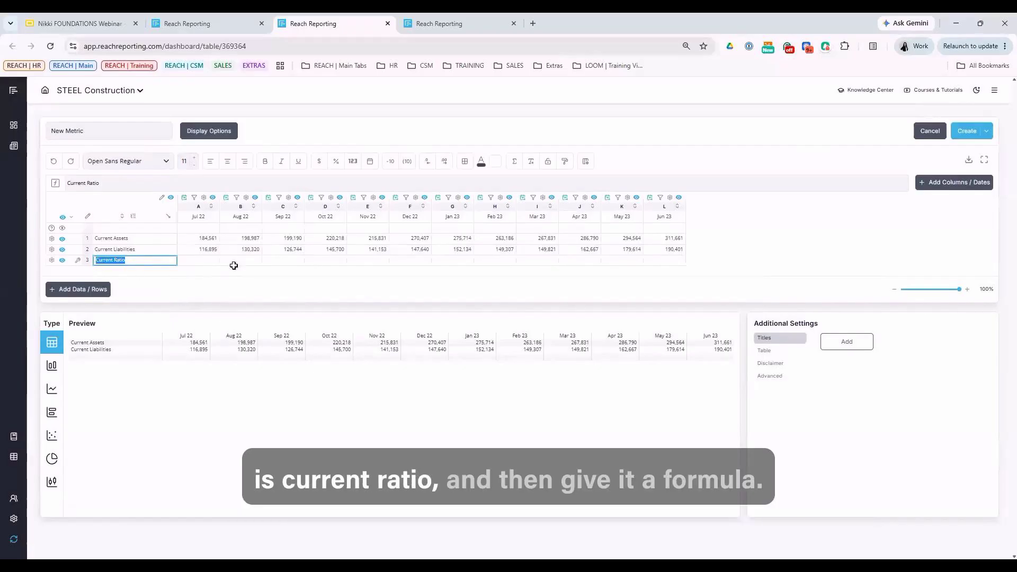
key("Tab")
type("=")
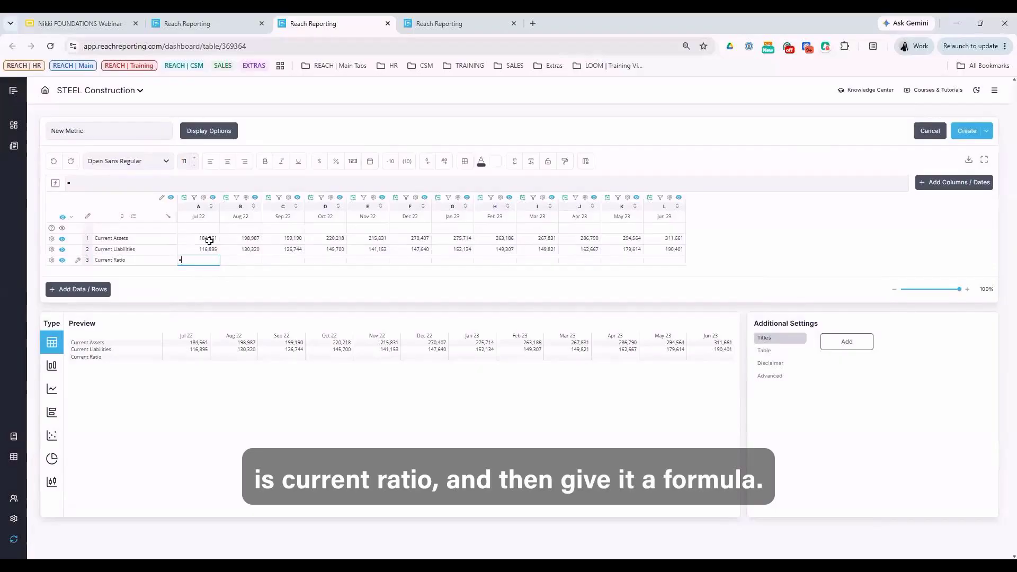
left_click(214, 239)
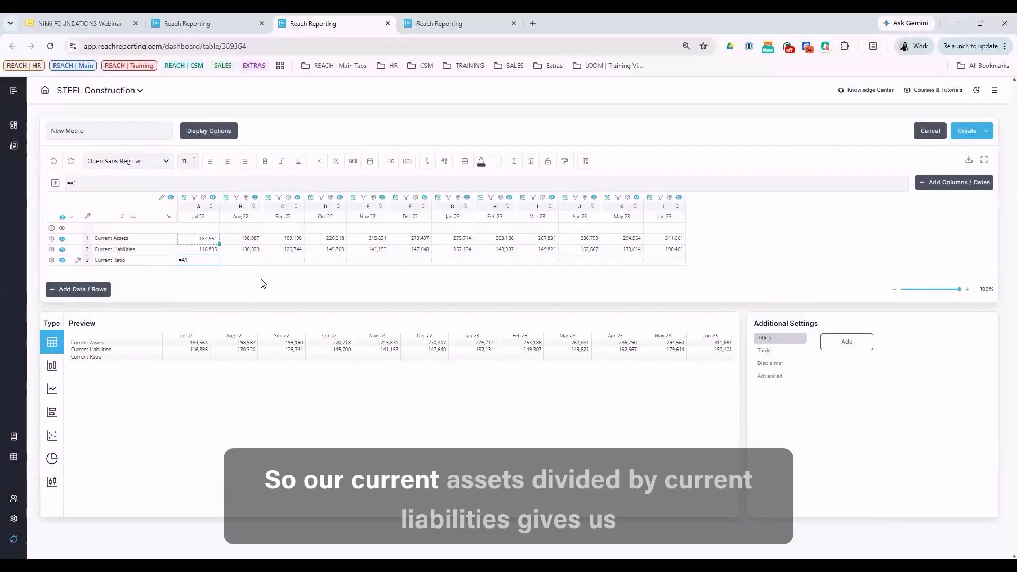
type("/")
left_click(209, 249)
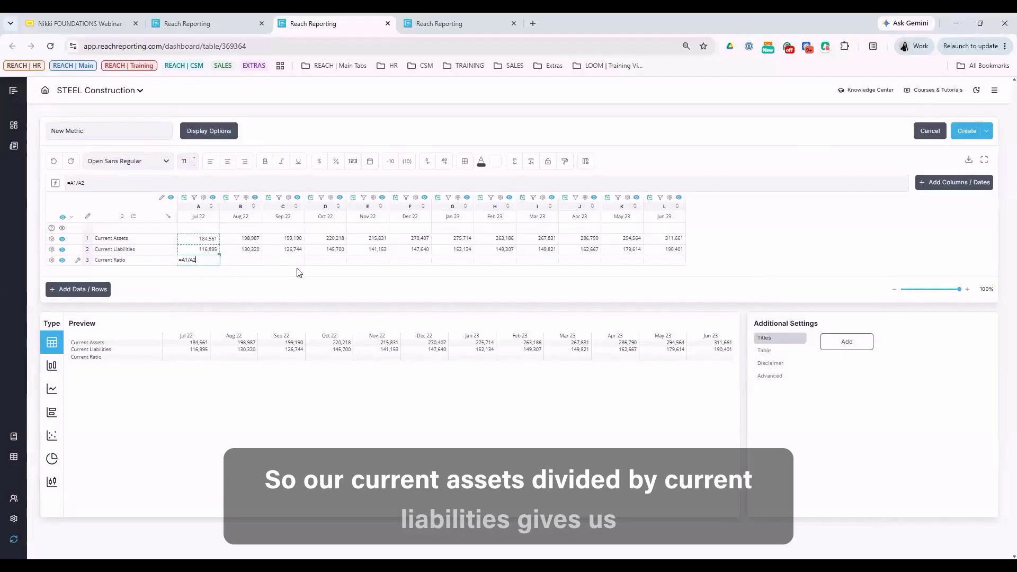
key("Return")
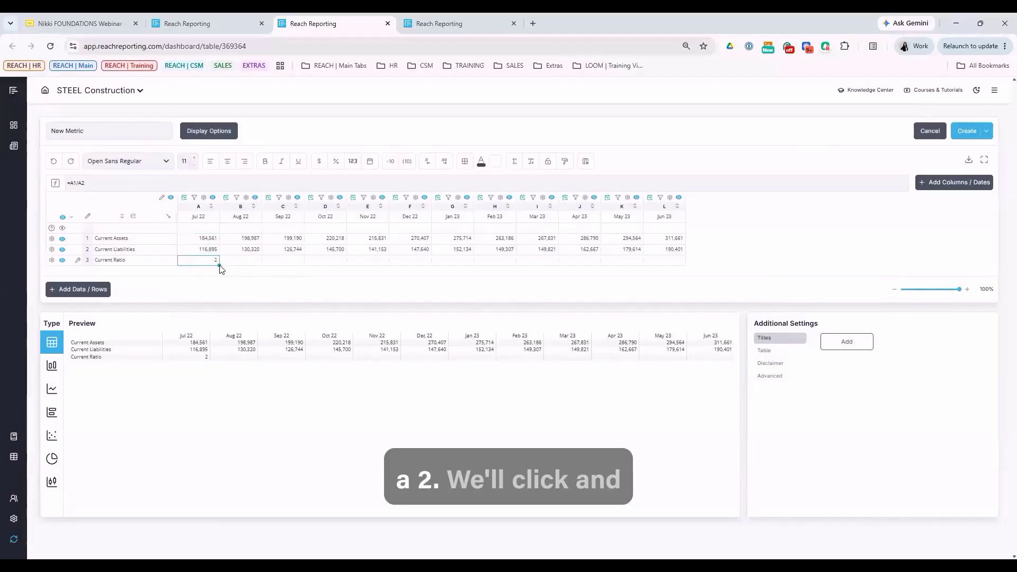
Fill the Current Ratio formula across through Jun 23 and format the row's values to two decimal places
left_click_drag(219, 264, 645, 257)
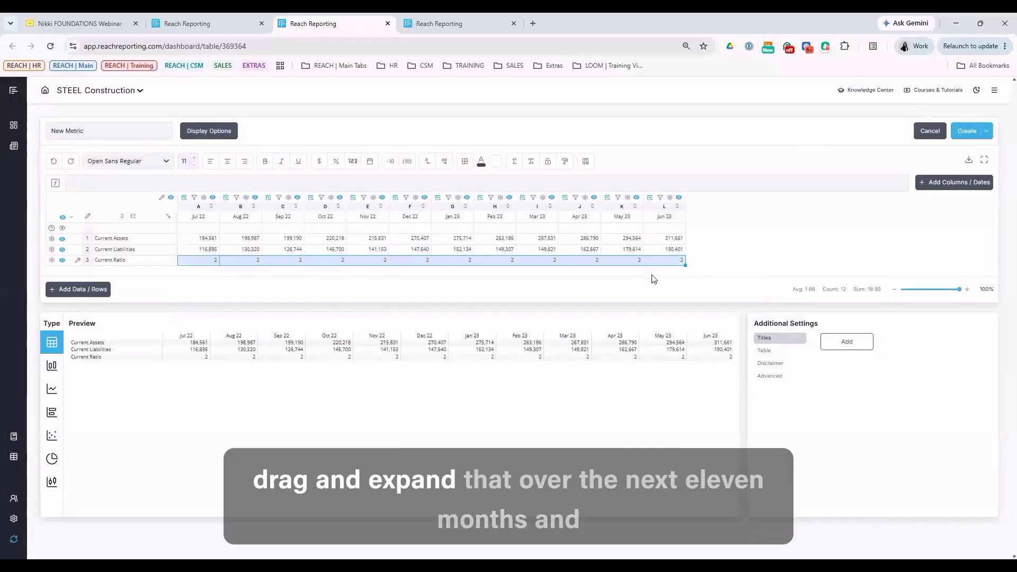
left_click(444, 161)
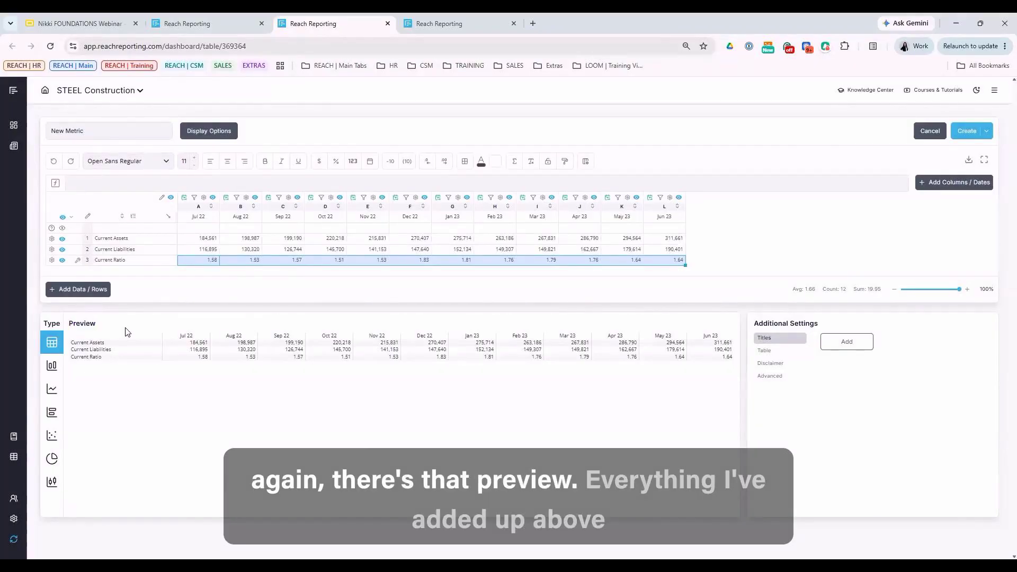
left_click_drag(149, 239, 151, 257)
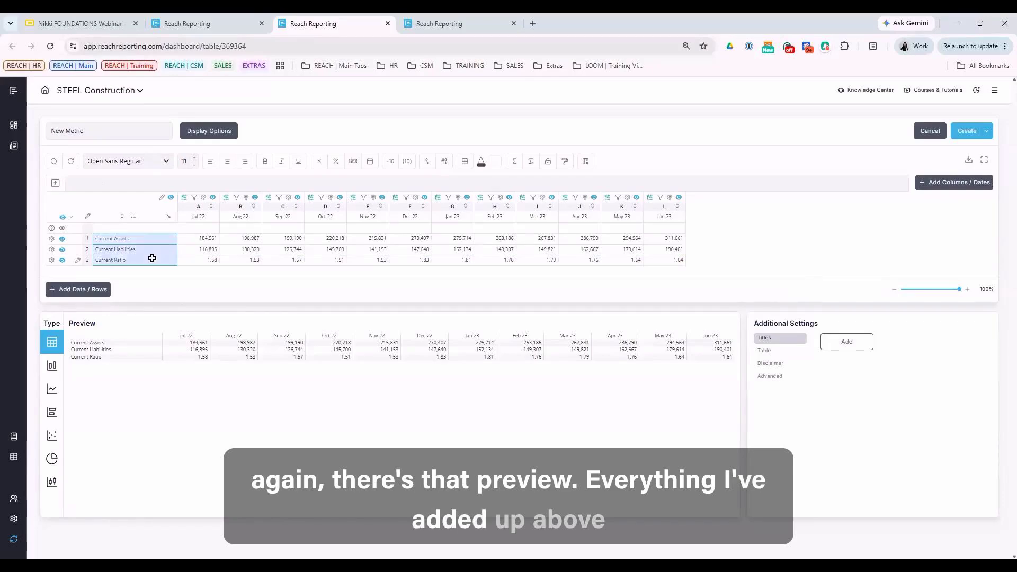
left_click(125, 328)
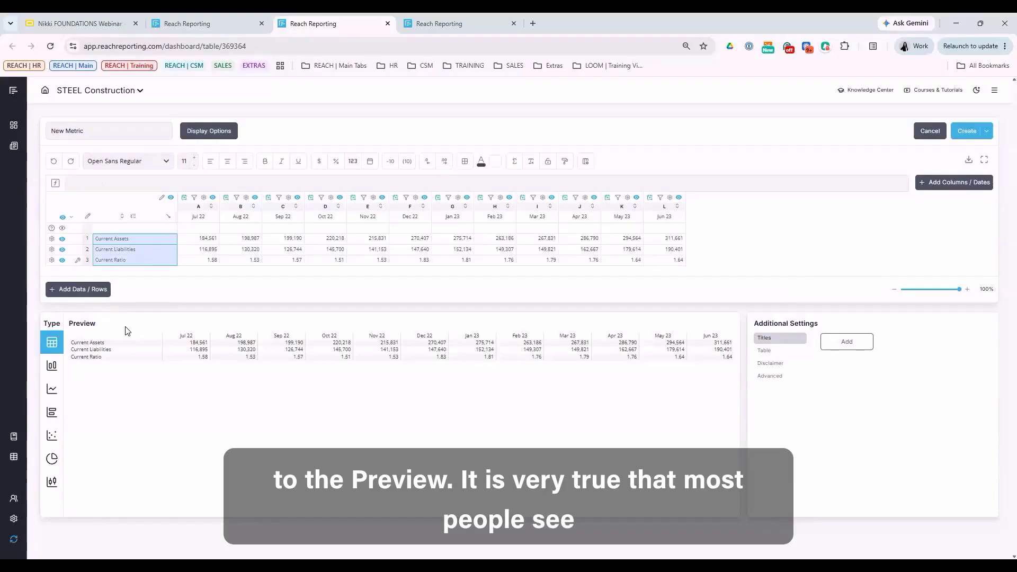
Preview the metric as a line chart and a horizontal bar chart, and settle on the Column Chart type
left_click(52, 365)
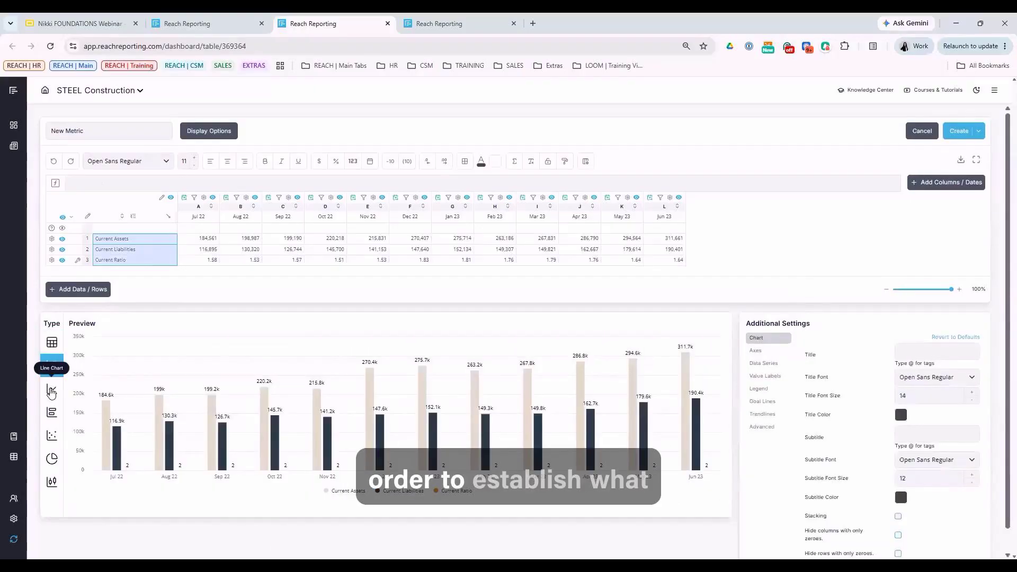
left_click(52, 392)
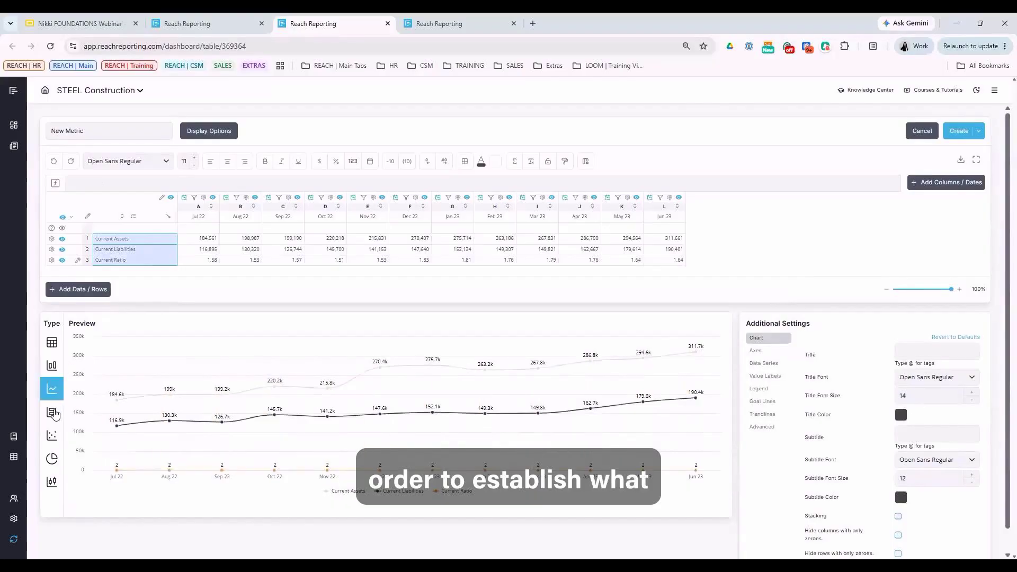
left_click(54, 413)
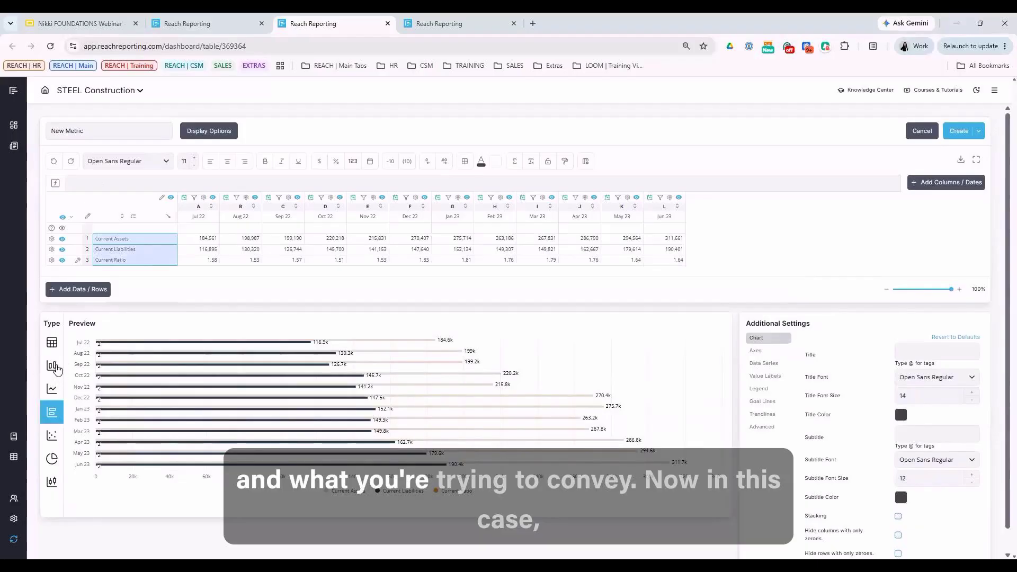
left_click(52, 367)
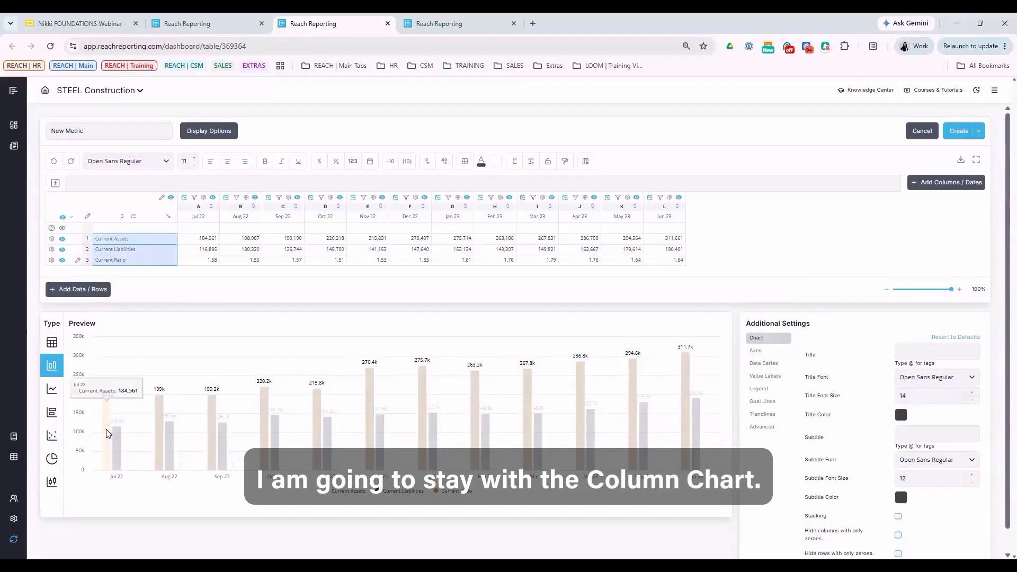
mouse_move(119, 447)
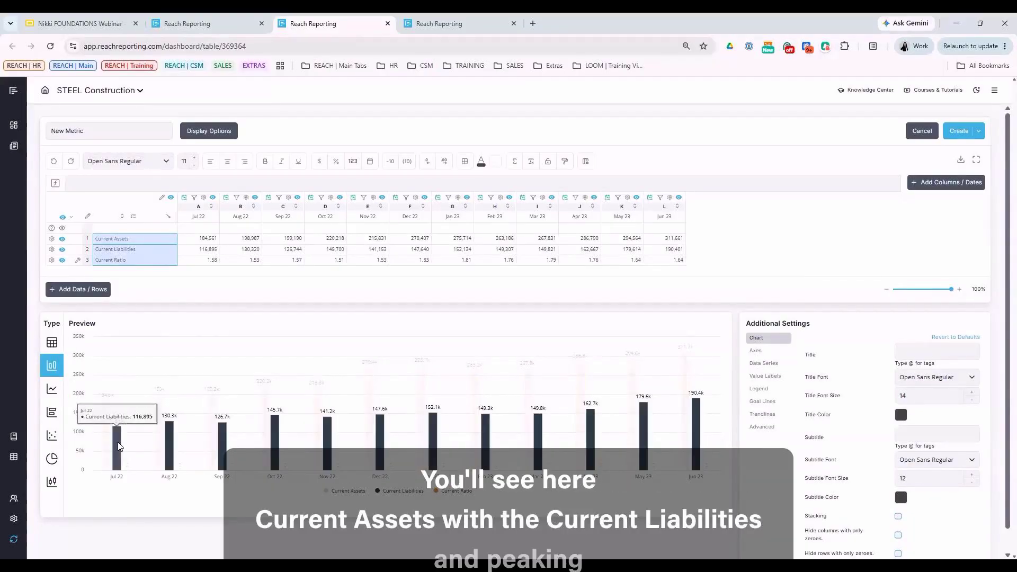
mouse_move(130, 471)
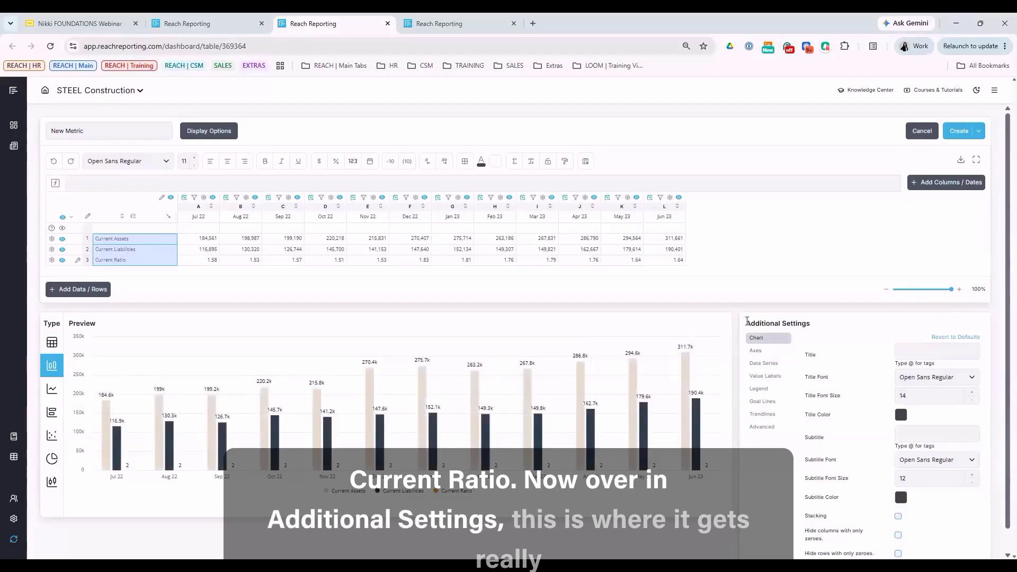
Put the Current Ratio data series on the right Y axis and set its series type to Line Chart
left_click_drag(746, 323, 800, 322)
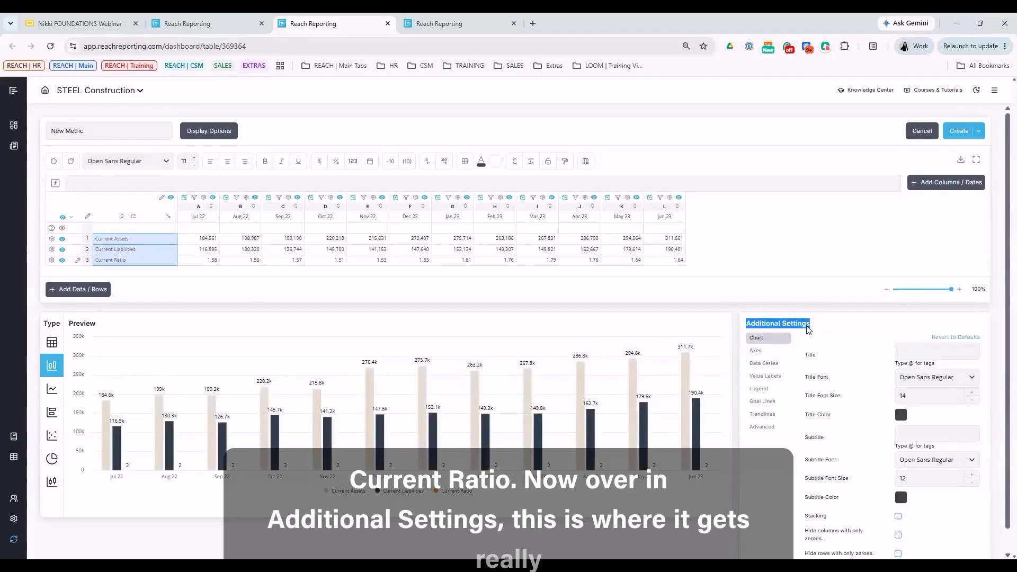
left_click(829, 334)
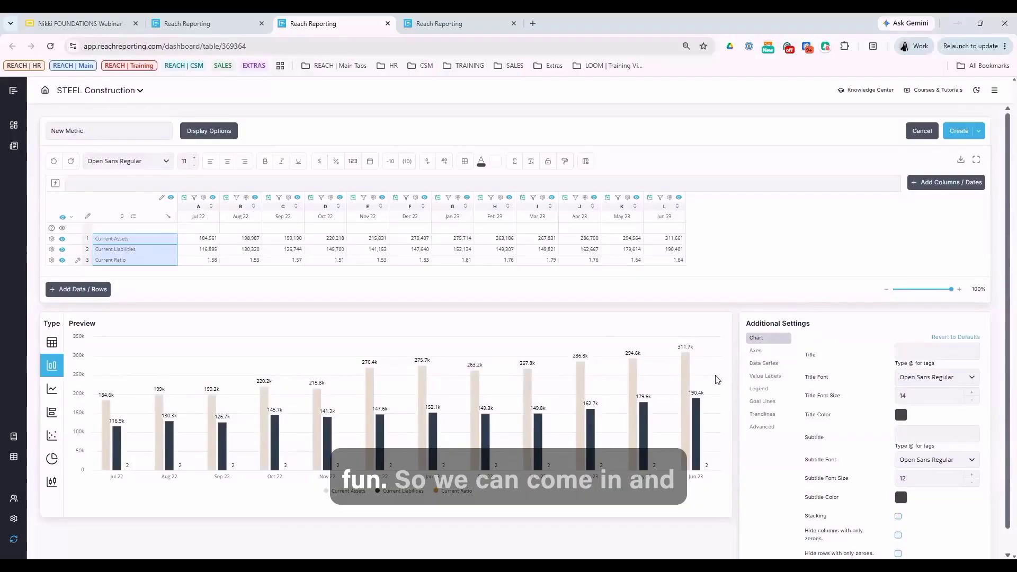
left_click(764, 364)
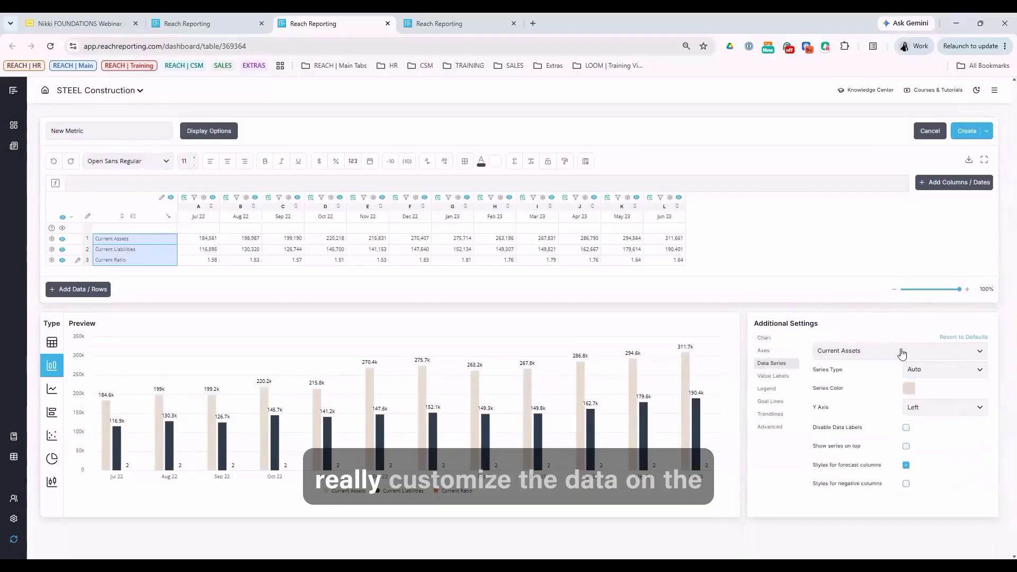
left_click(977, 350)
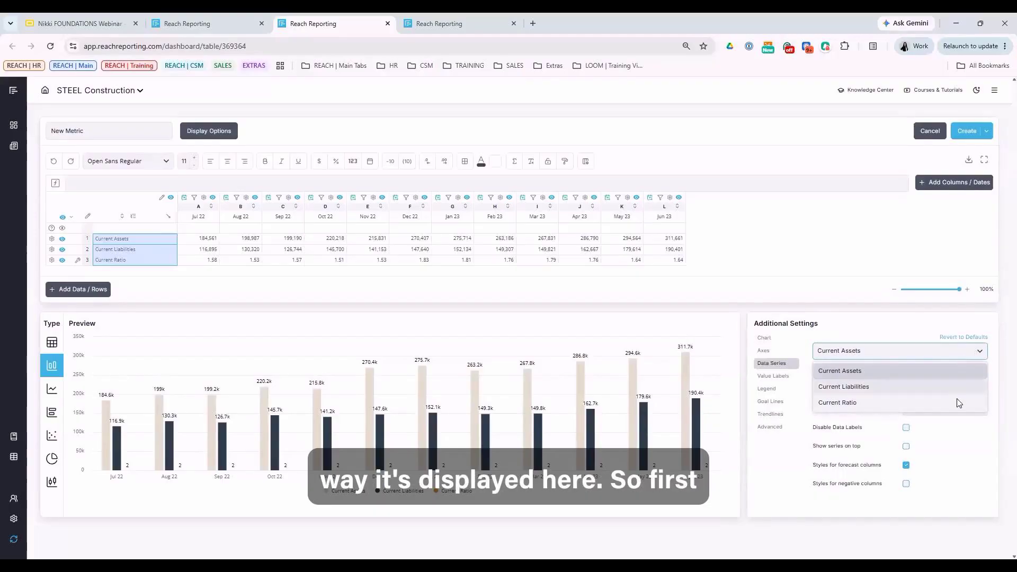
left_click(973, 413)
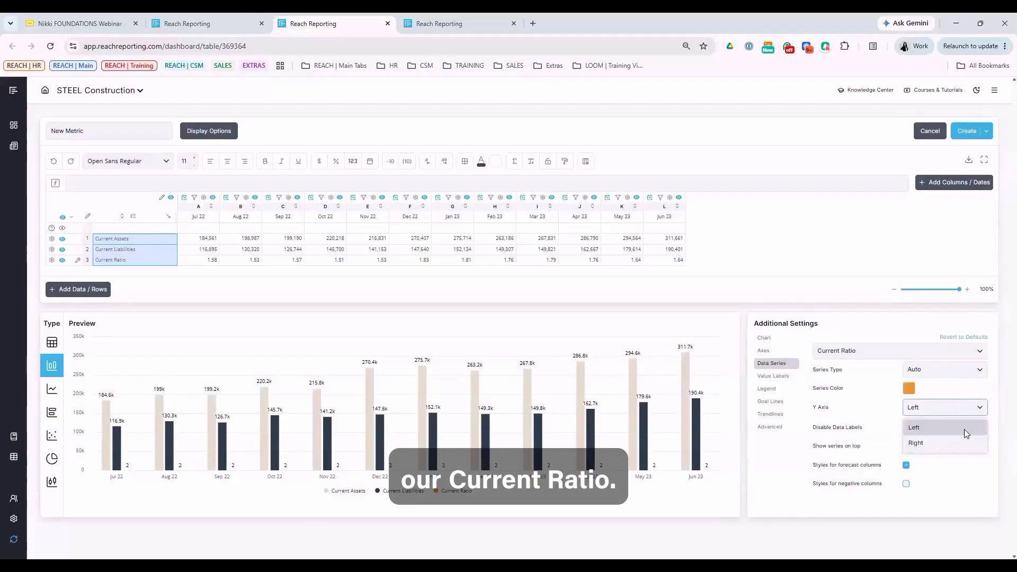
left_click(963, 443)
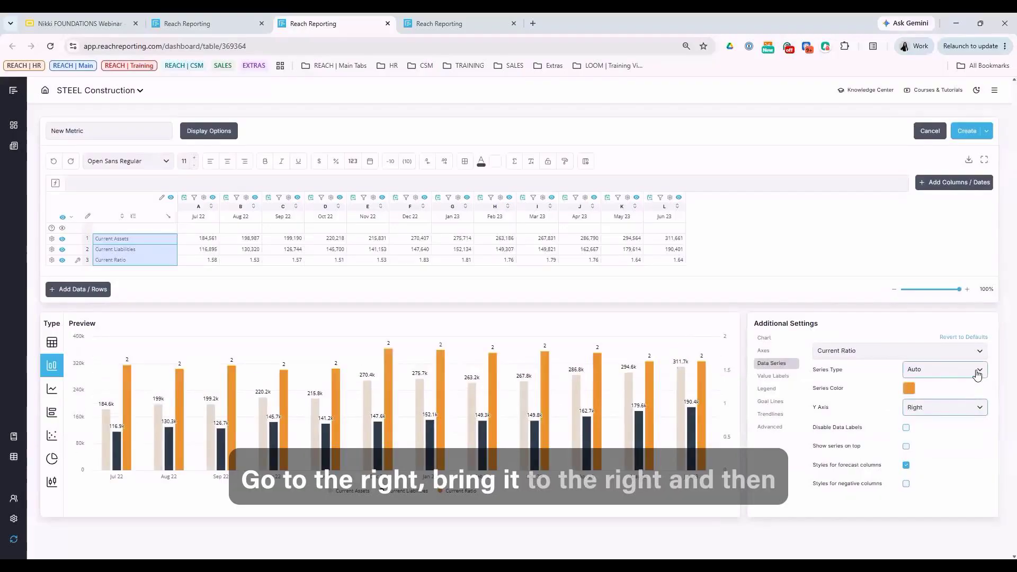
left_click(976, 371)
left_click(949, 390)
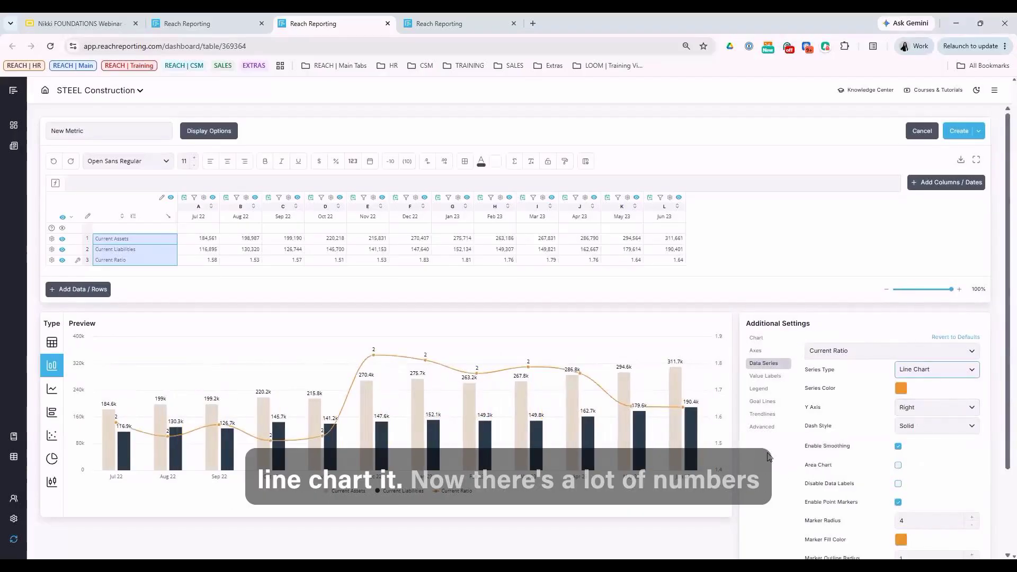
Disable the data labels for the Current Assets and Current Liabilities series
left_click(857, 353)
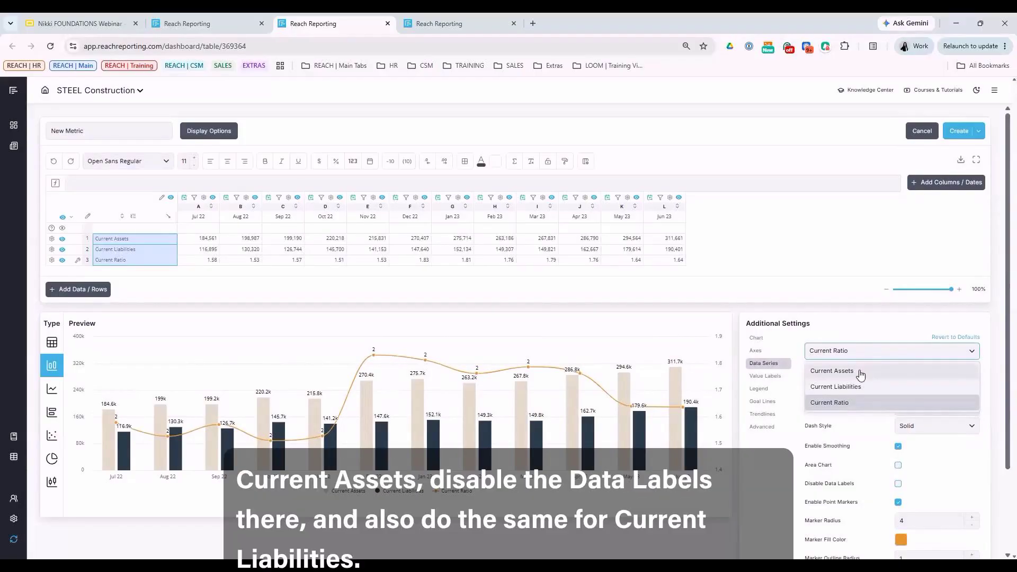
left_click(860, 372)
left_click(907, 428)
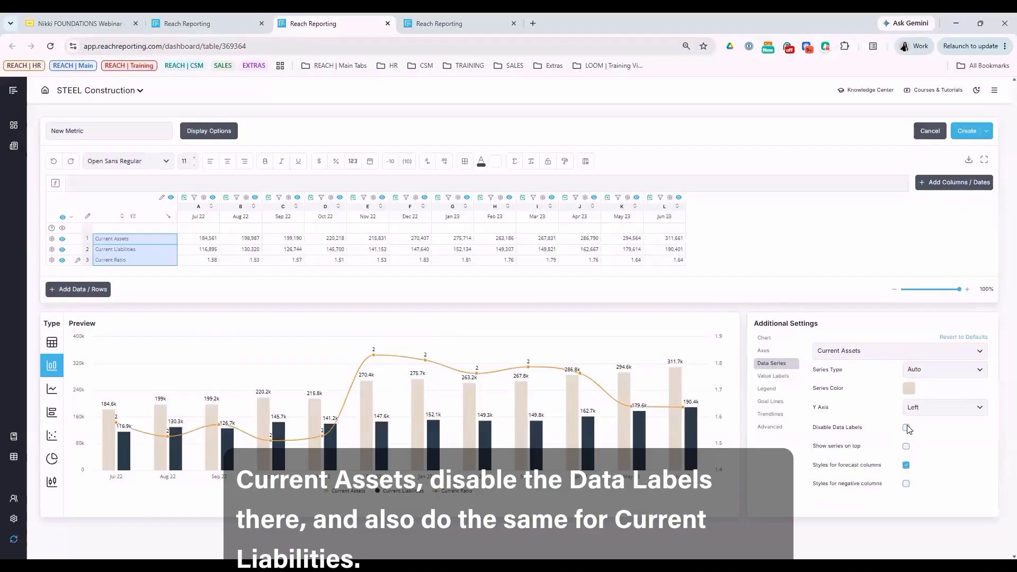
left_click(872, 353)
left_click(874, 388)
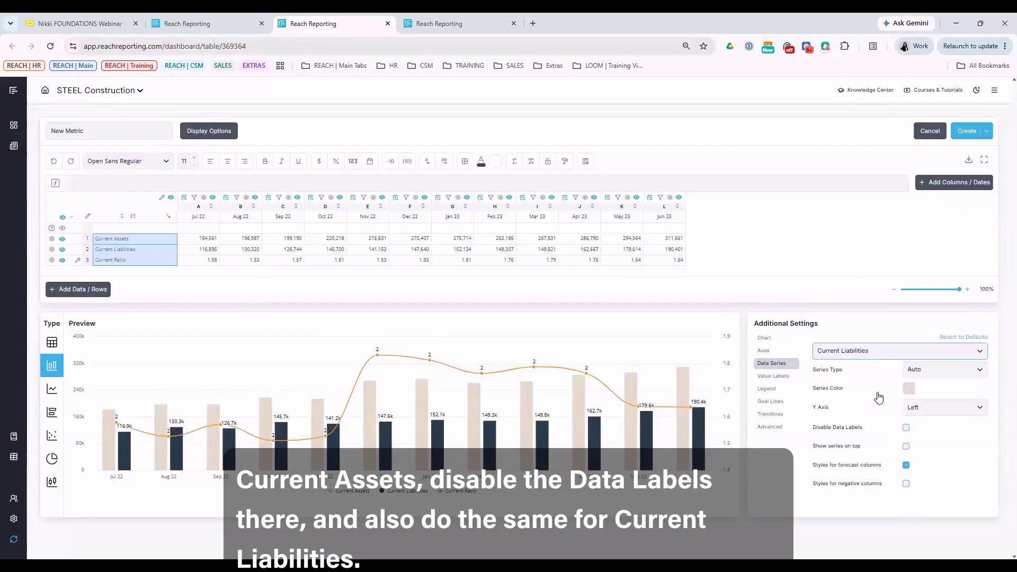
left_click(907, 428)
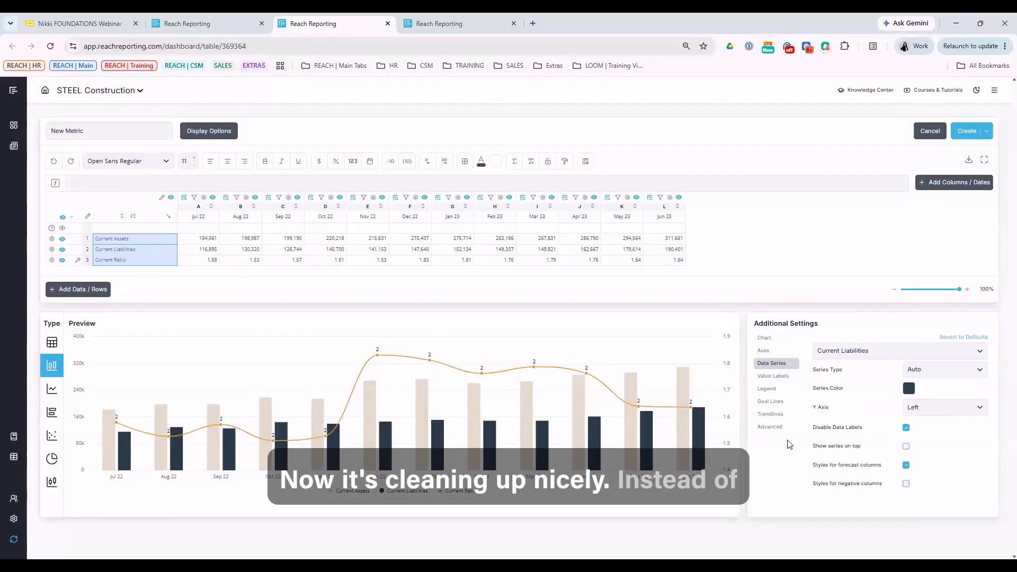
Check the Current Ratio points in the chart preview and turn off abbreviation for the value labels
mouse_move(593, 374)
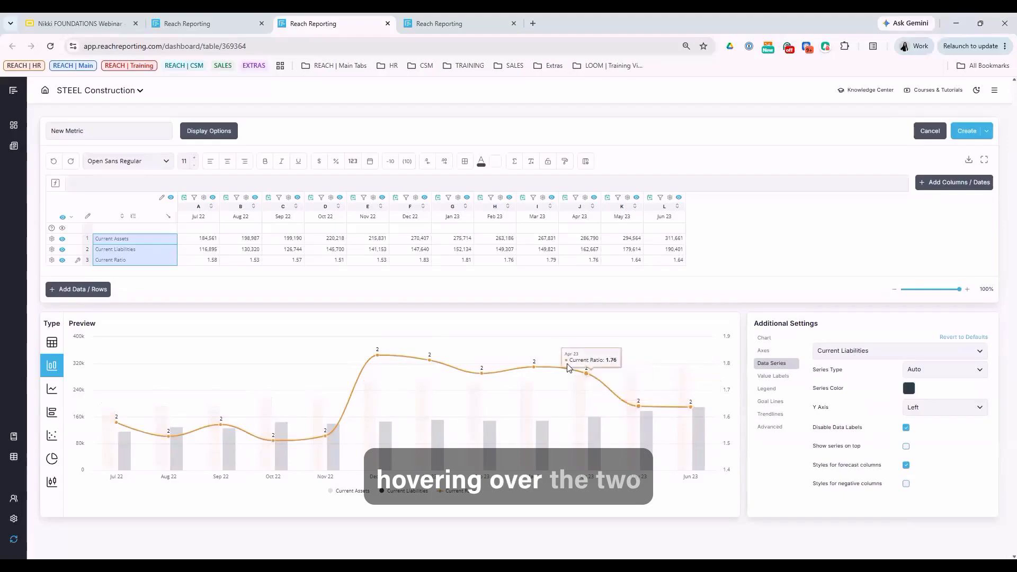
mouse_move(694, 403)
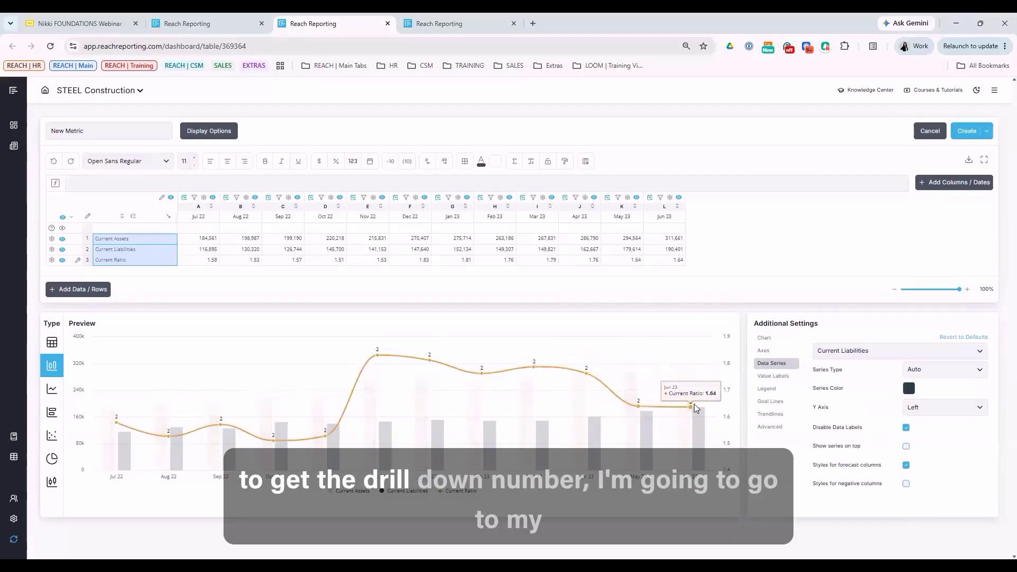
left_click(773, 376)
left_click(906, 407)
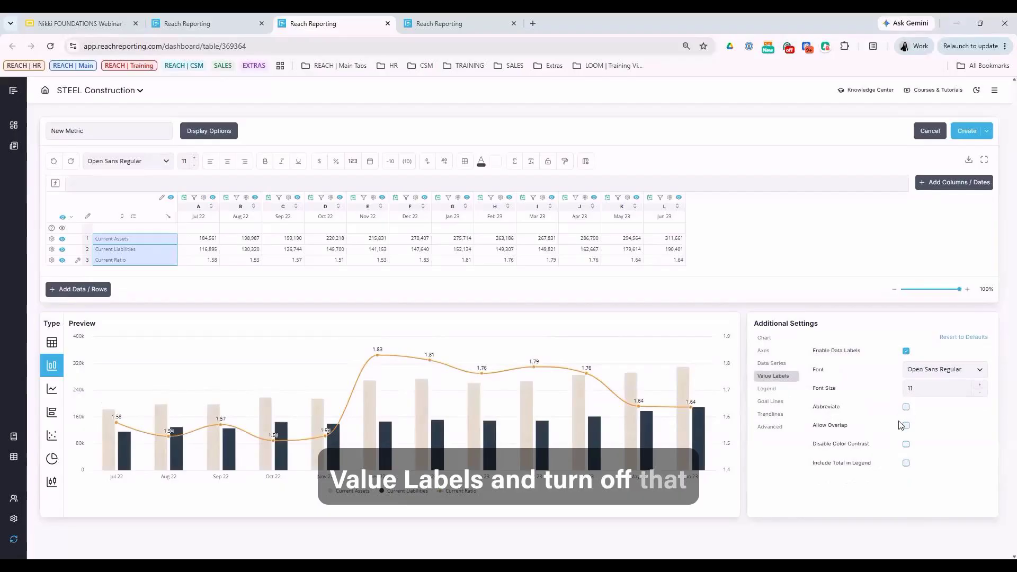
Title the right Y axis Current Ratio and give the chart the title Current Ratio
left_click(772, 353)
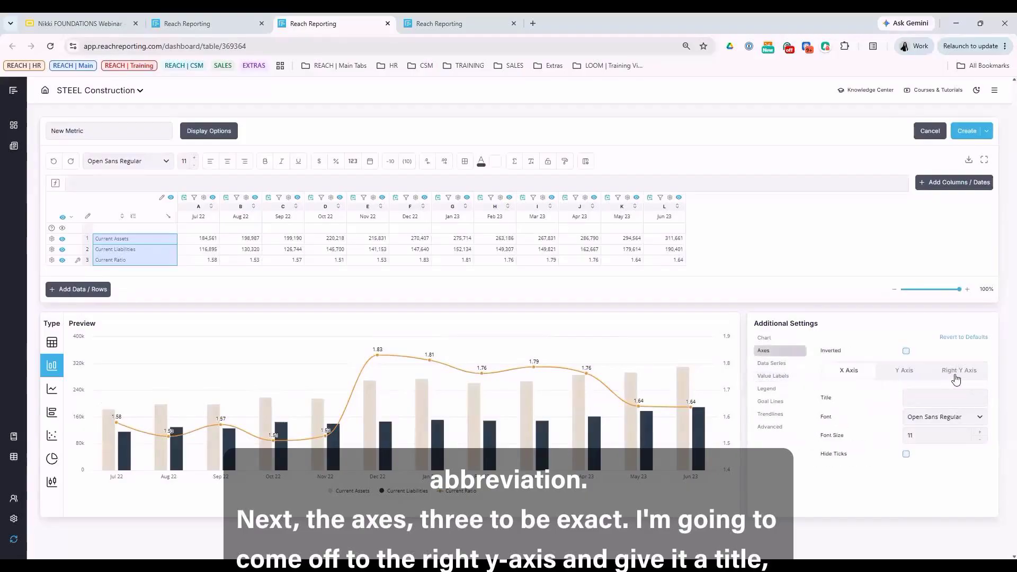
left_click(964, 374)
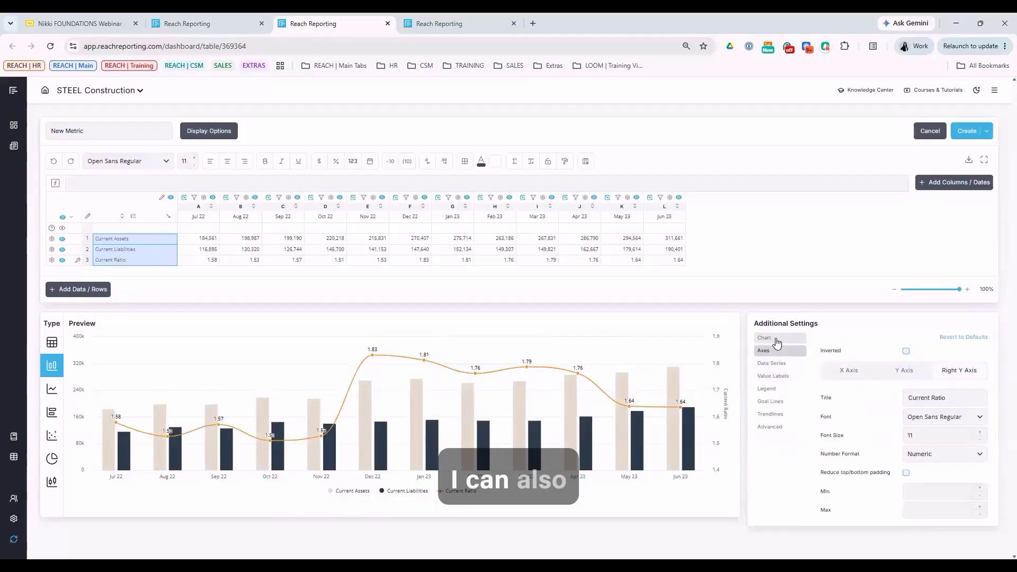
left_click(758, 337)
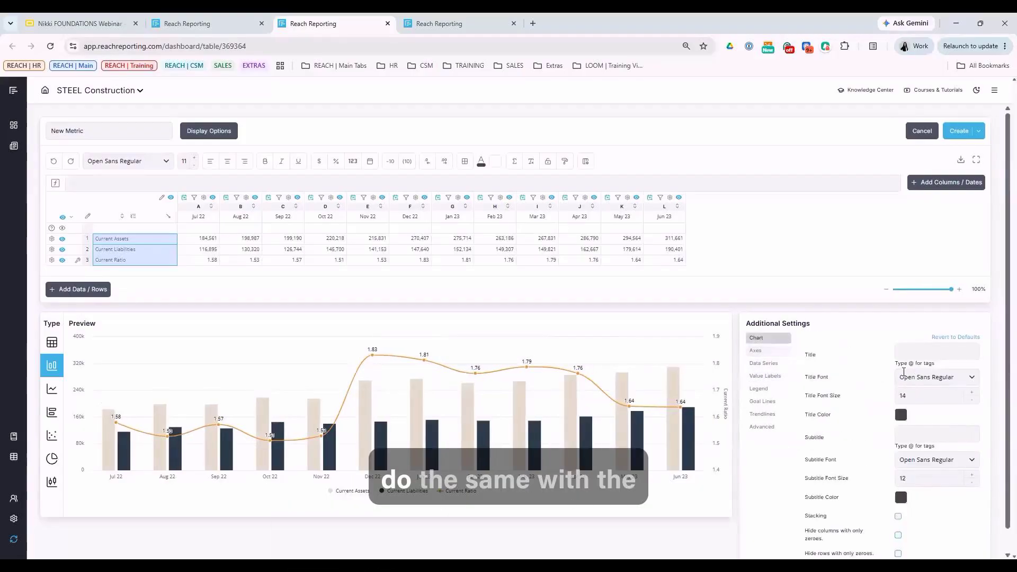
left_click(912, 351)
type("Current Ratio")
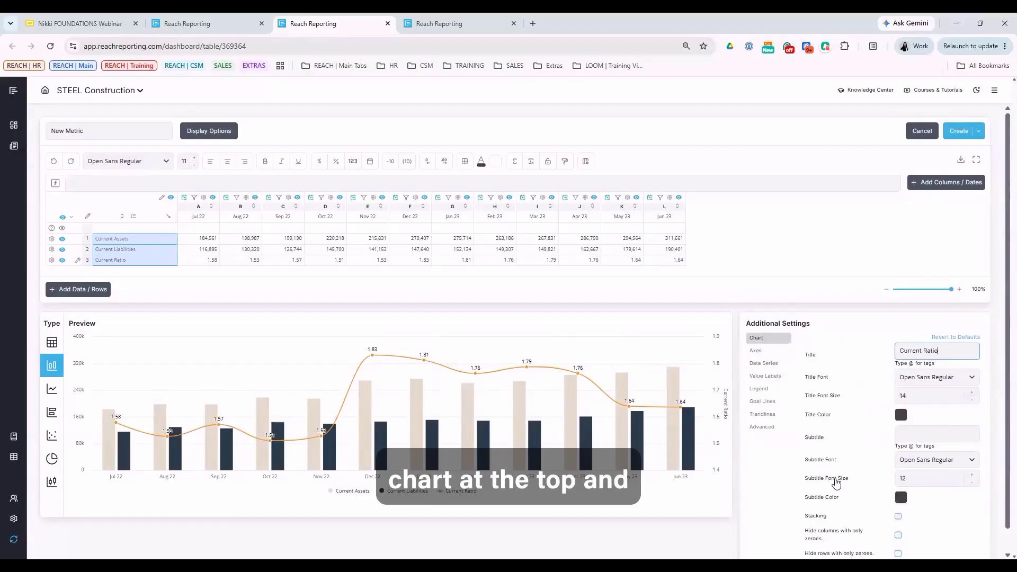
left_click(766, 463)
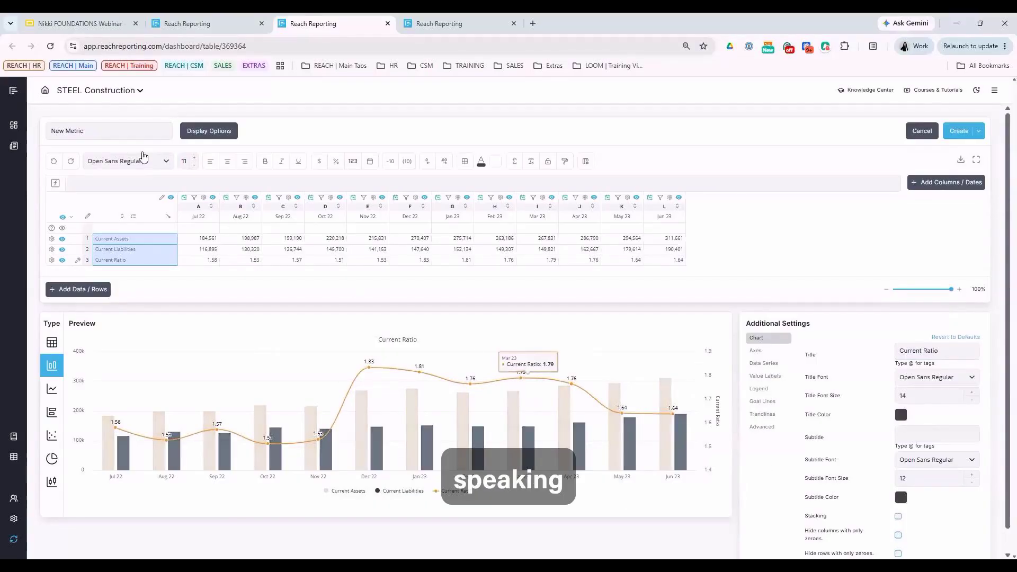
Create the metric under the name Current Ratio and widen its dashboard card to match the Break-Even Analysis card below
left_click_drag(130, 130, 47, 132)
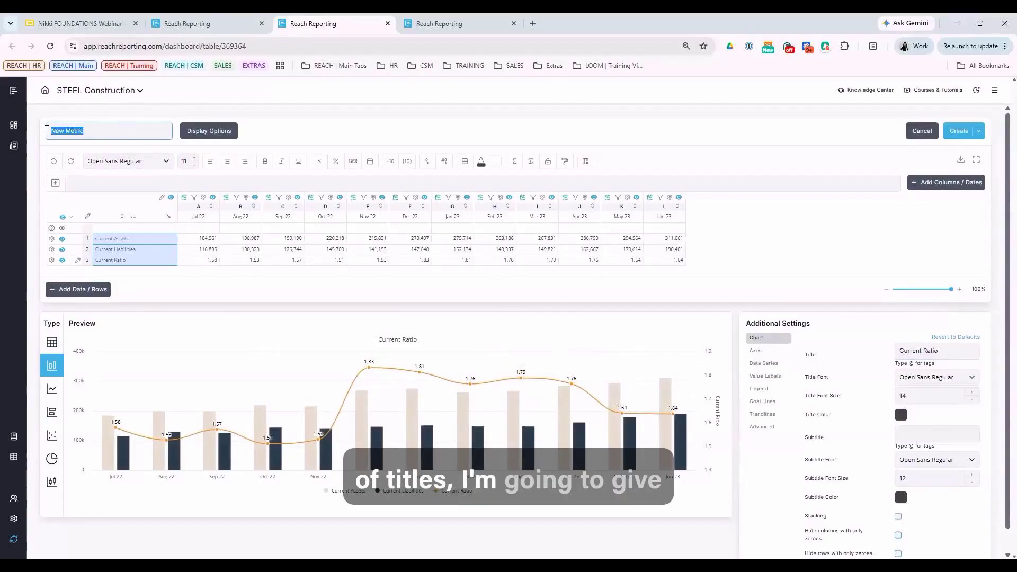
type("Current Ratio")
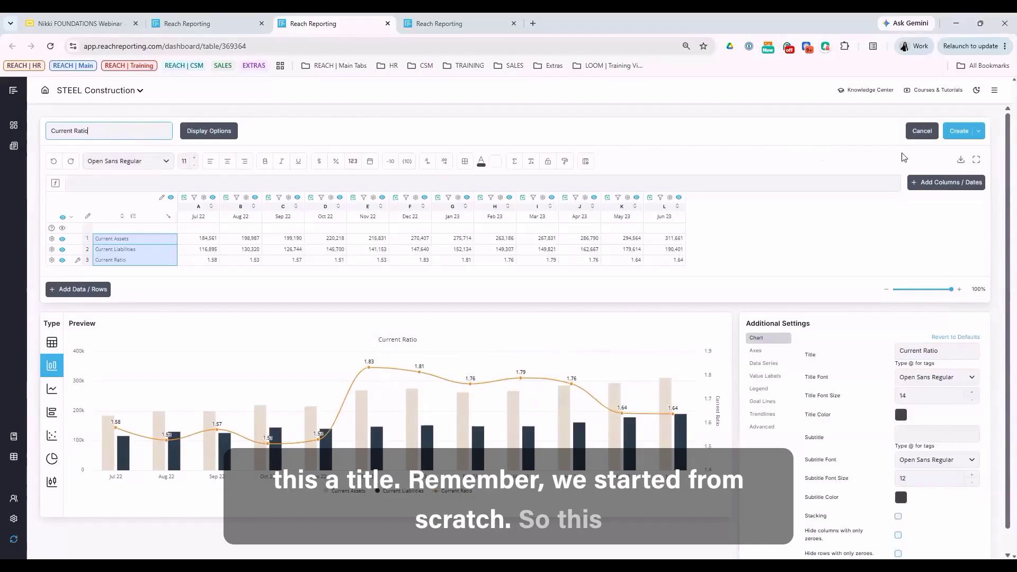
left_click(959, 131)
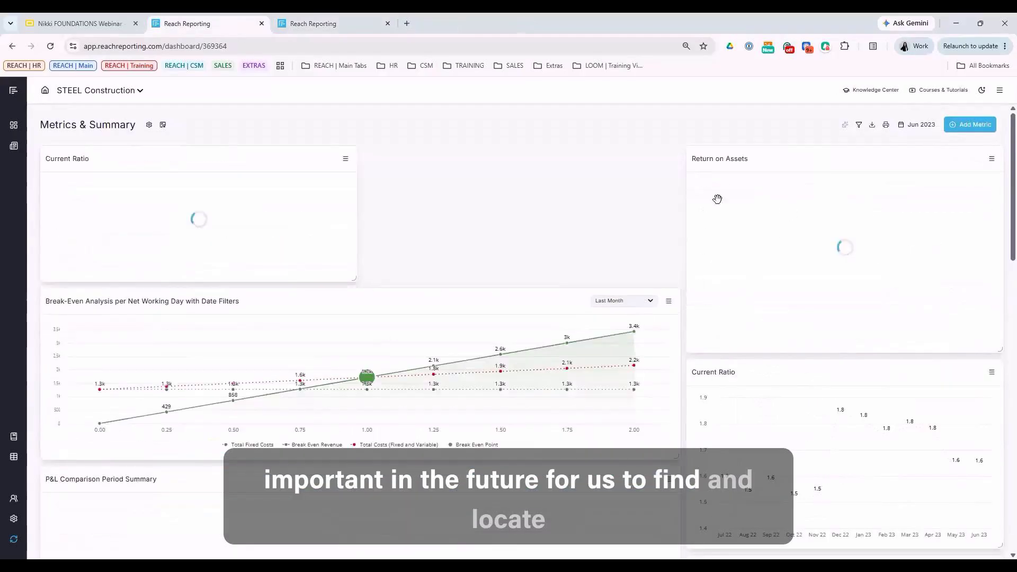
left_click_drag(354, 279, 669, 283)
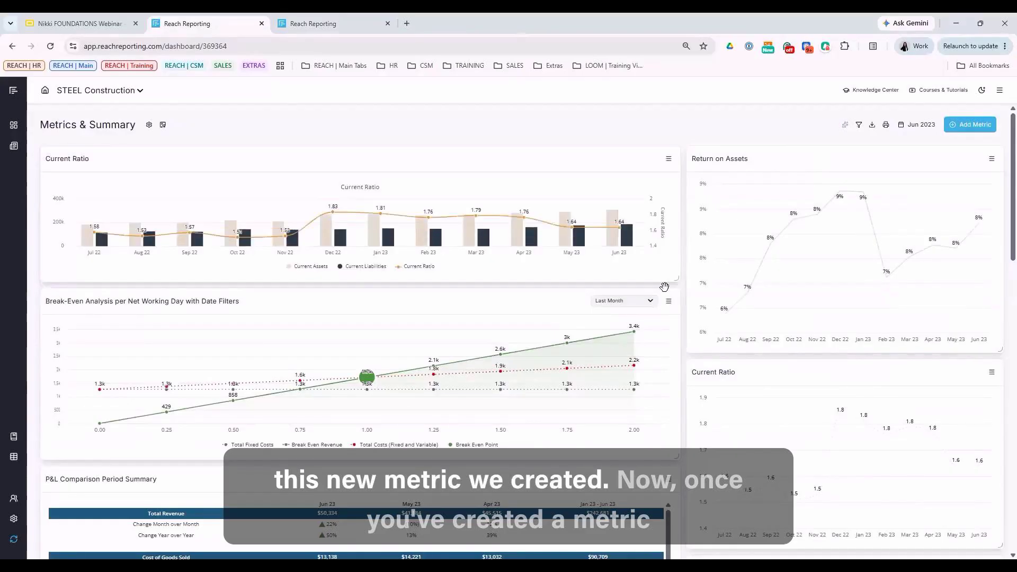
Review the template access choices for the new Current Ratio metric and leave without saving a template
left_click(667, 162)
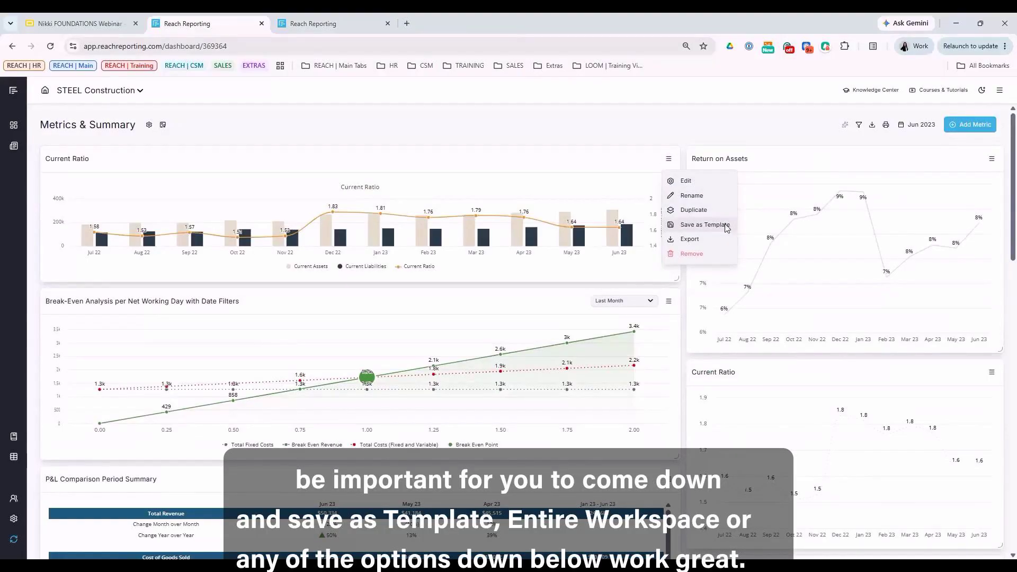
left_click(726, 228)
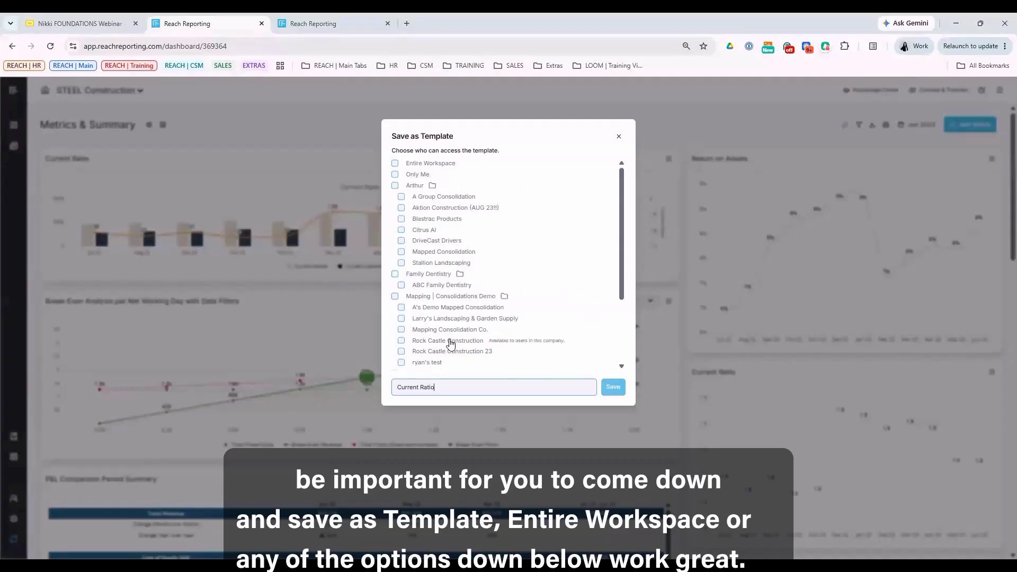
left_click(620, 138)
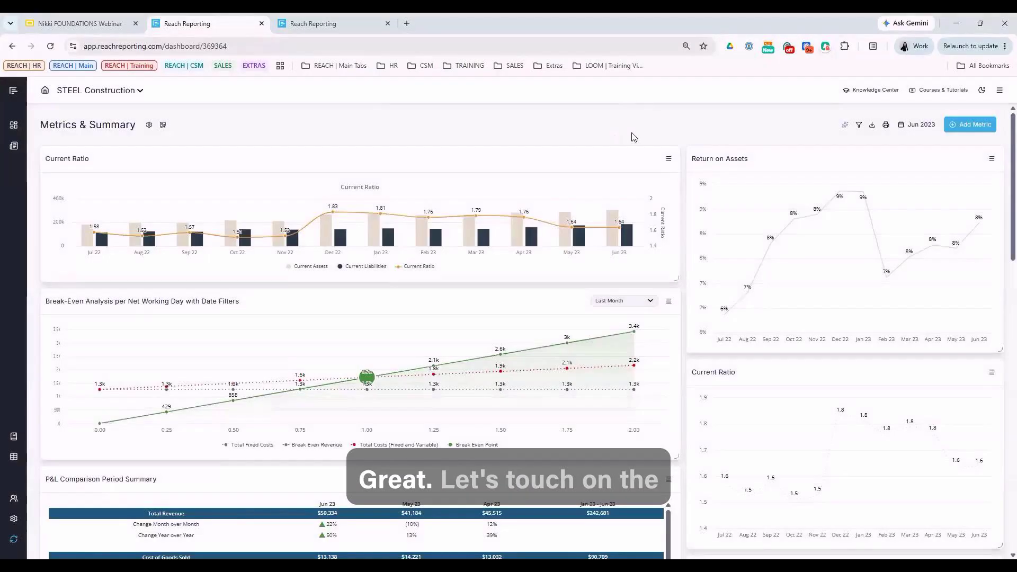
Select the New Construction class in the dashboard filters and cancel without applying it
left_click(860, 126)
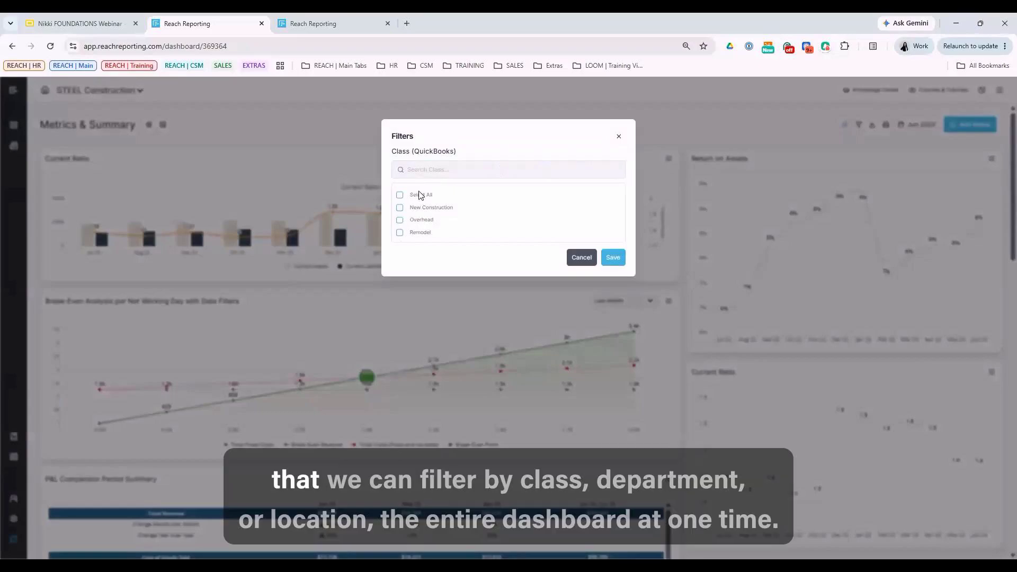
left_click(400, 208)
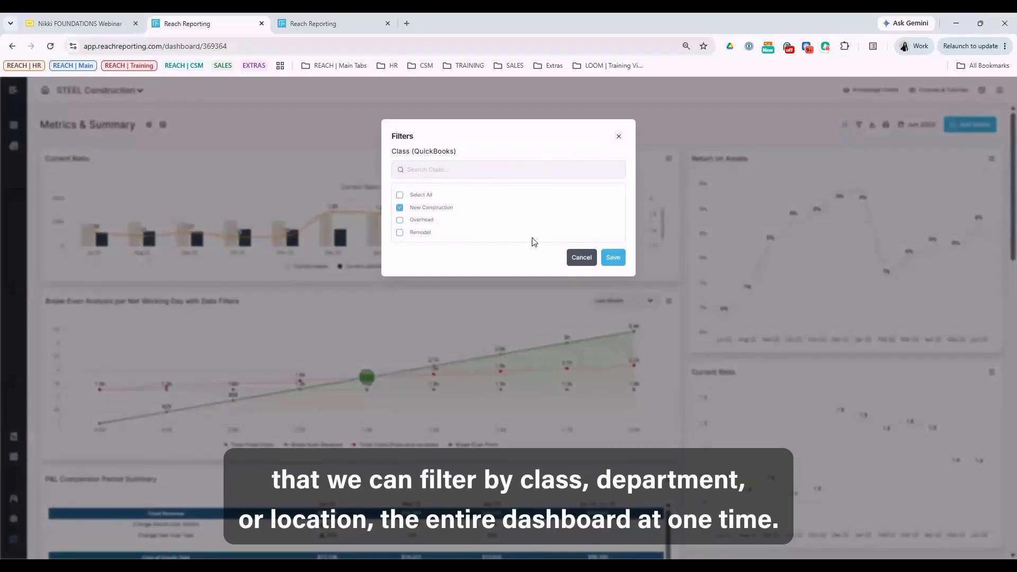
left_click(581, 257)
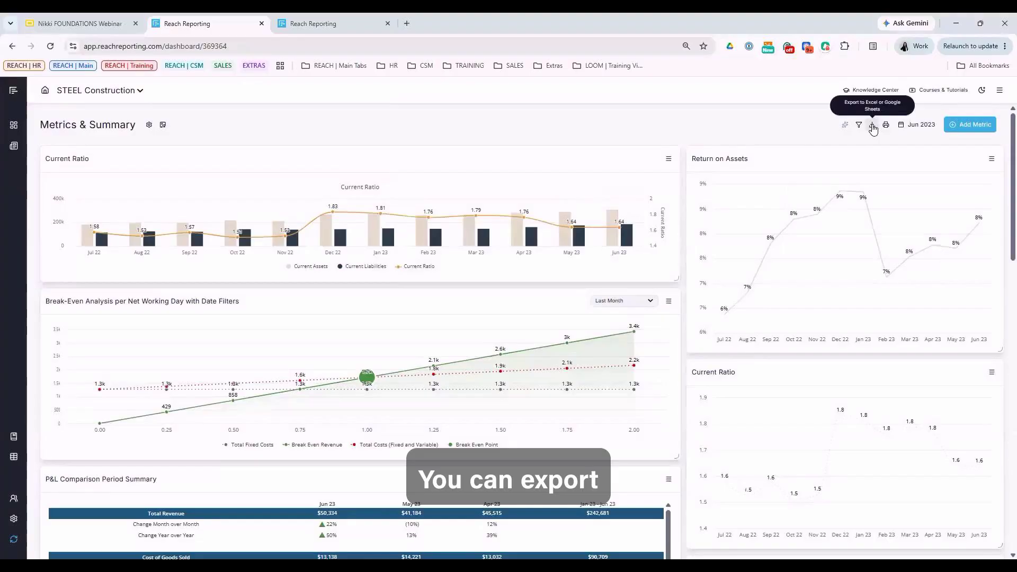
Examine the dashboard's export options, including the selectable metrics and the Excel and Google Sheets formats, without exporting
left_click(872, 126)
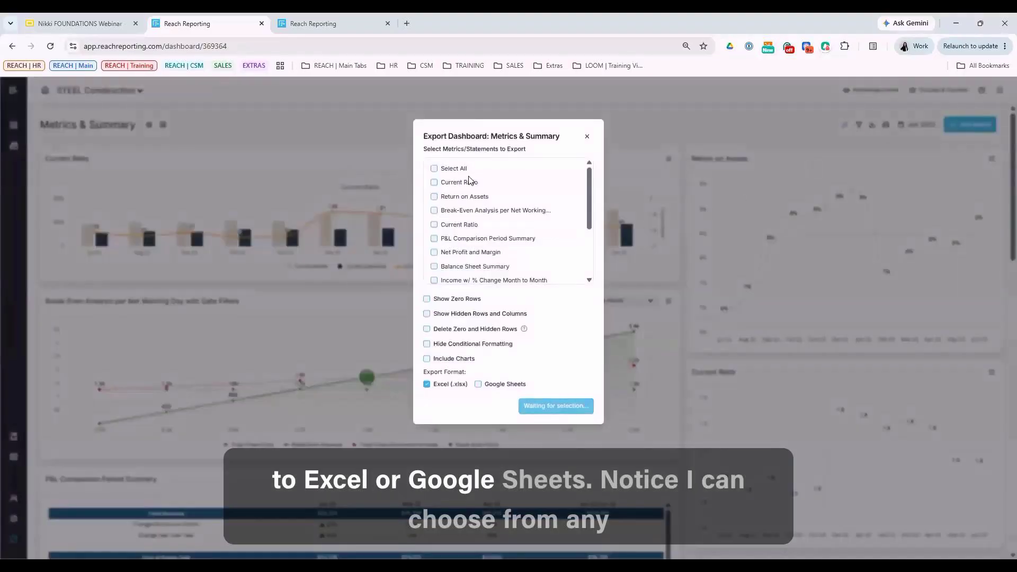
scroll(495, 204, "down", 3)
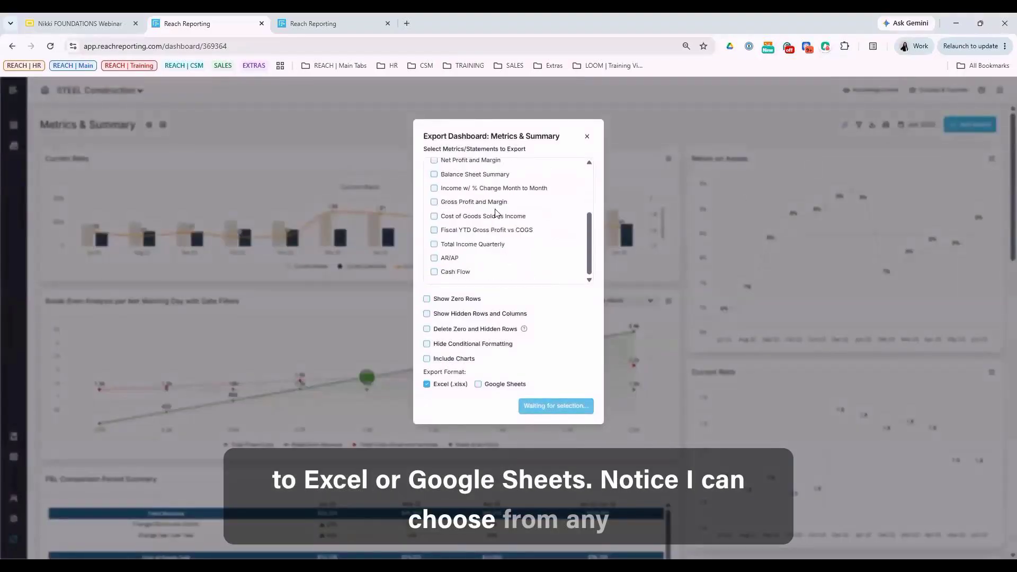
scroll(491, 243, "up", 3)
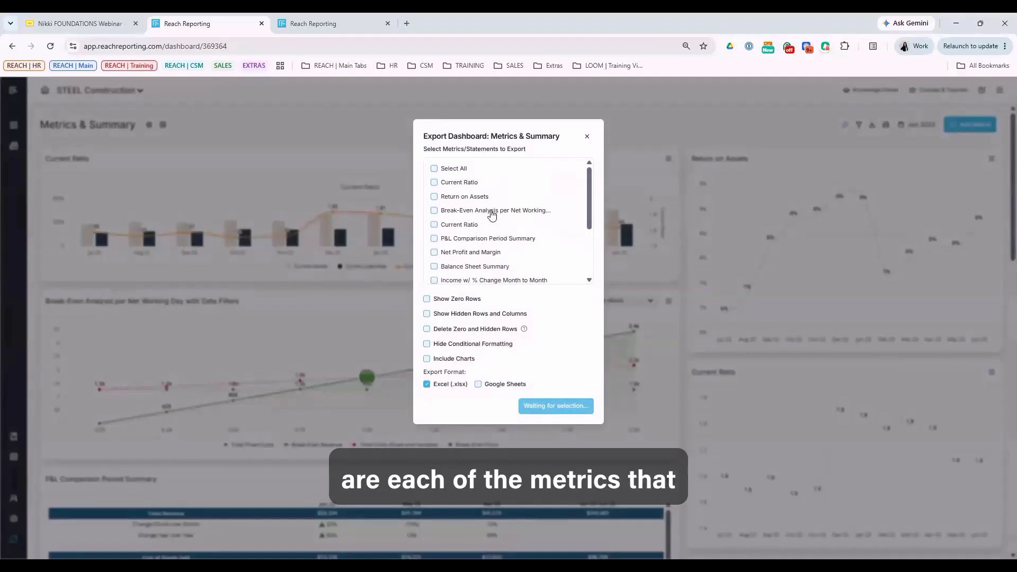
scroll(488, 223, "down", 3)
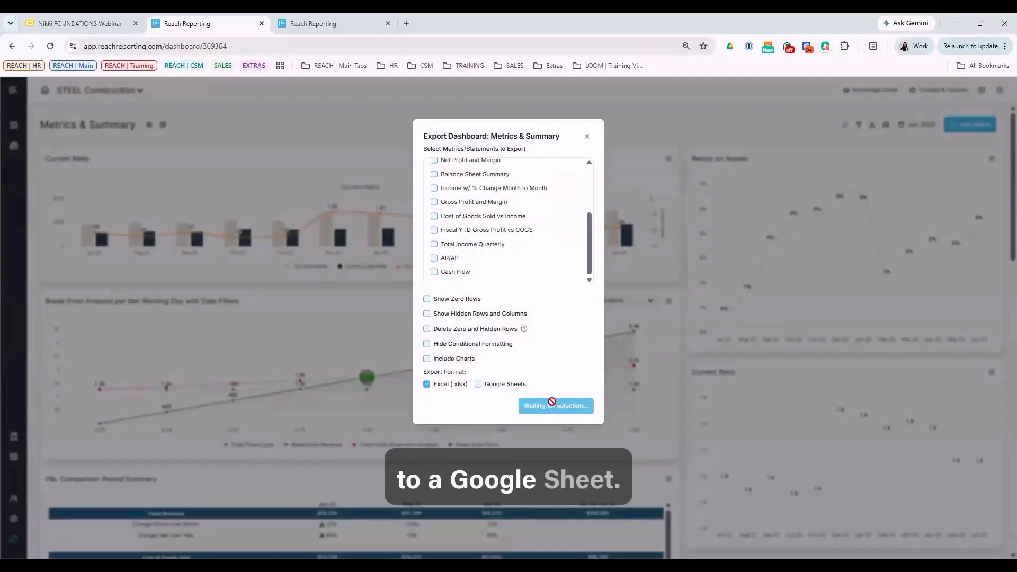
left_click(588, 137)
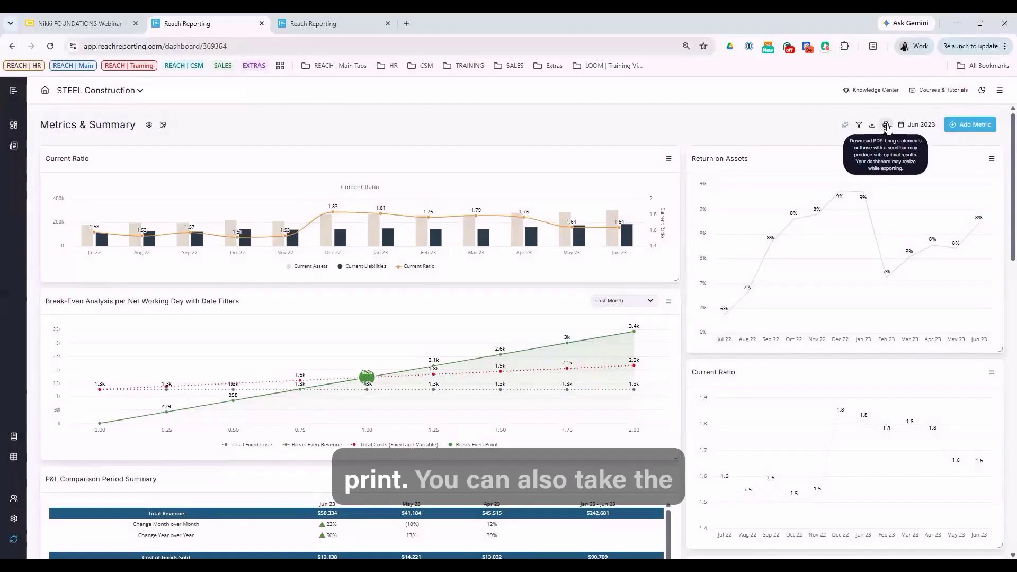
Apply Jan 2023 as the dashboard's month, then reset the date to the last closed month
left_click(920, 126)
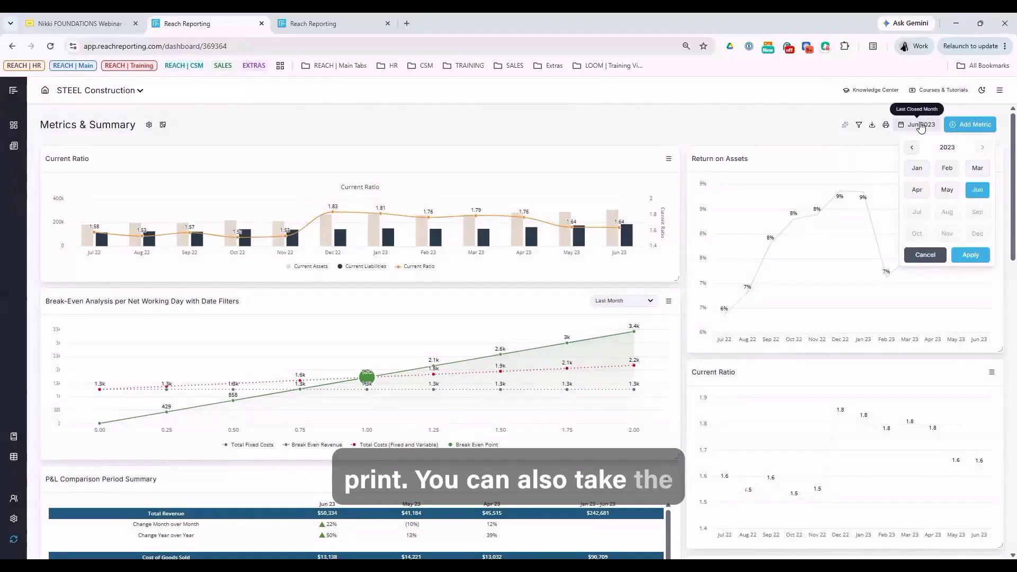
left_click(921, 171)
left_click(969, 254)
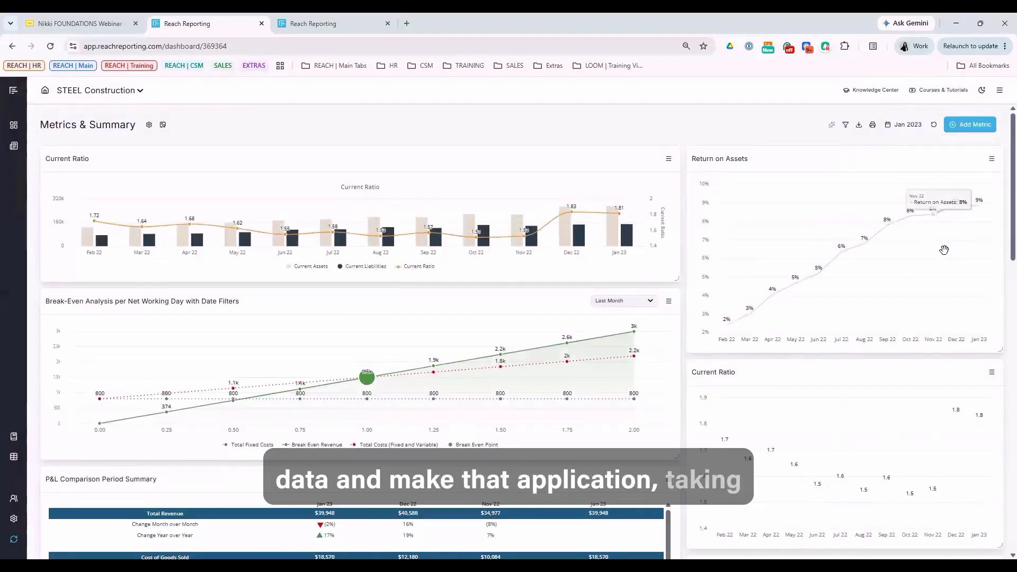
left_click(934, 125)
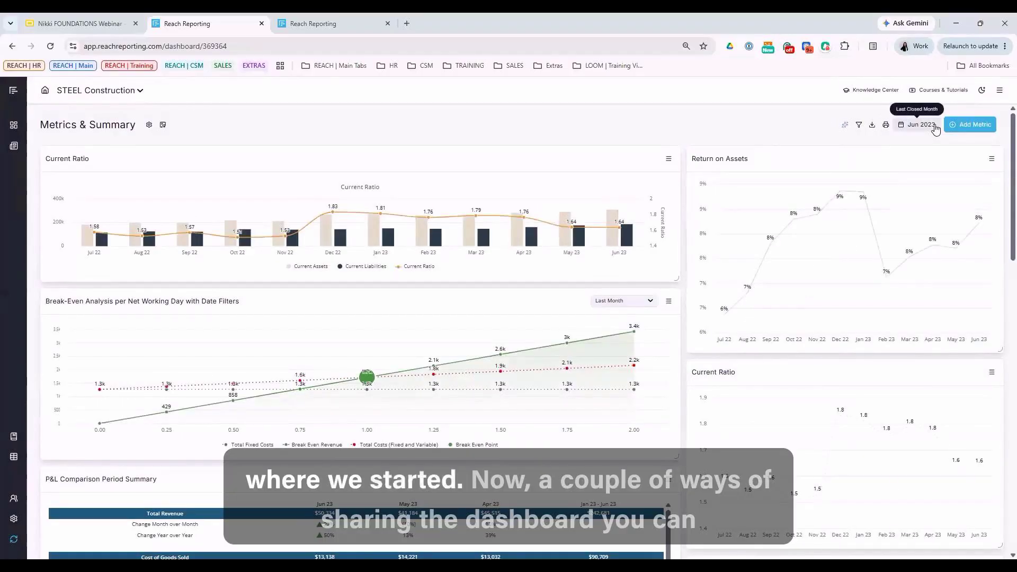
Select the CEO & CFO and CLIENT folders for including Metrics & Summary in the client portal, then close without adding it
left_click(149, 125)
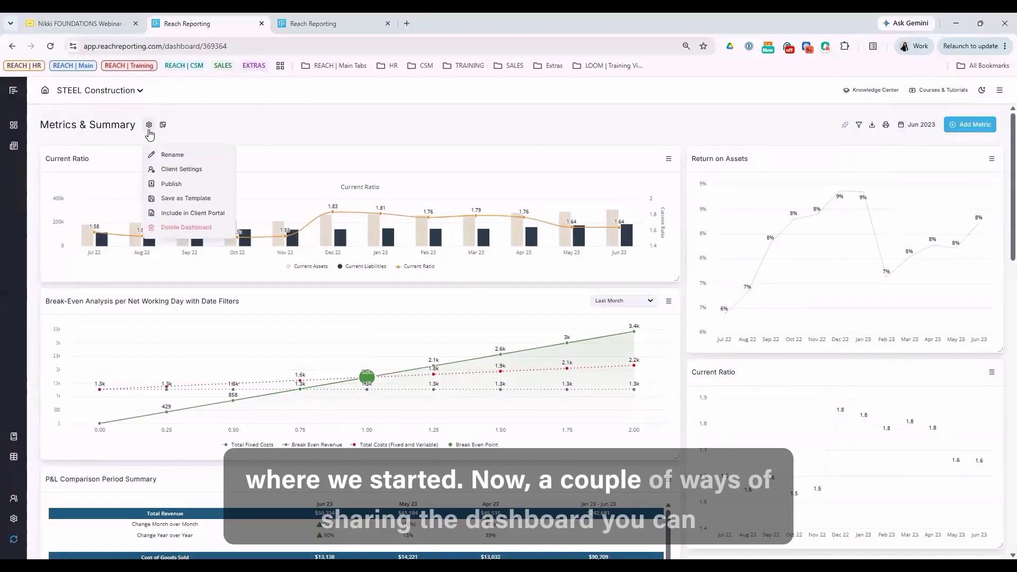
left_click(199, 210)
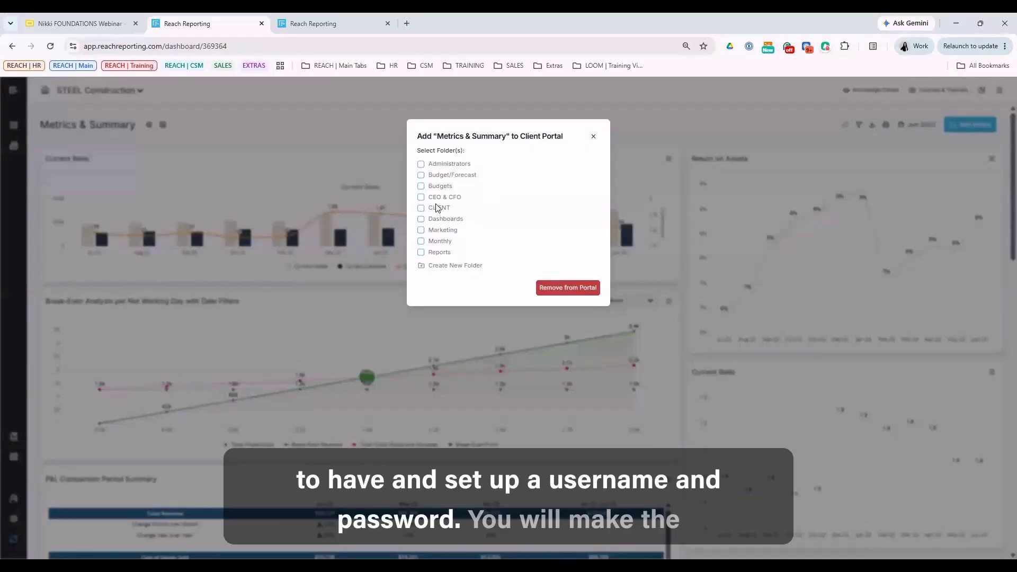
left_click(421, 197)
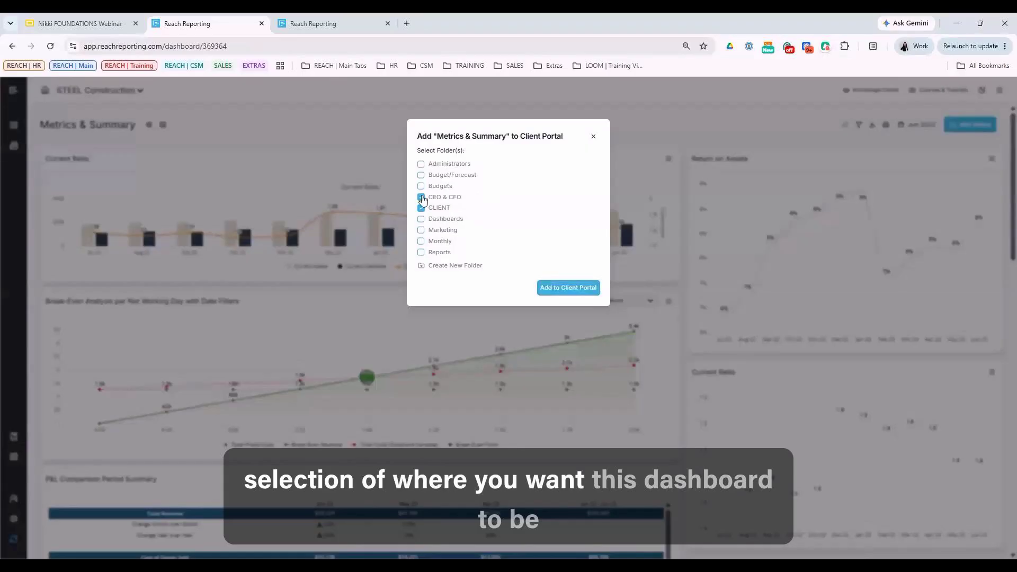
left_click(422, 209)
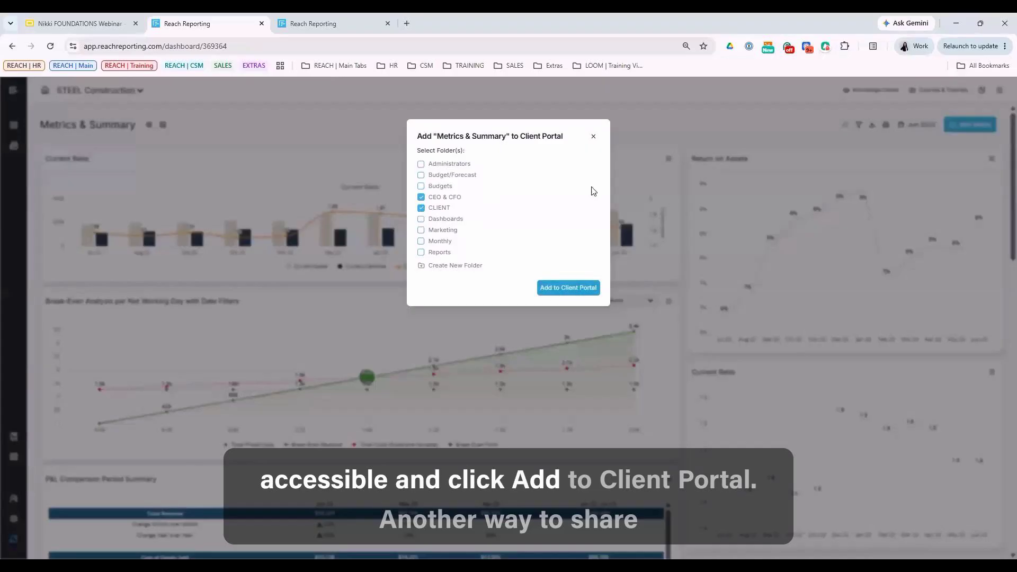
left_click(592, 136)
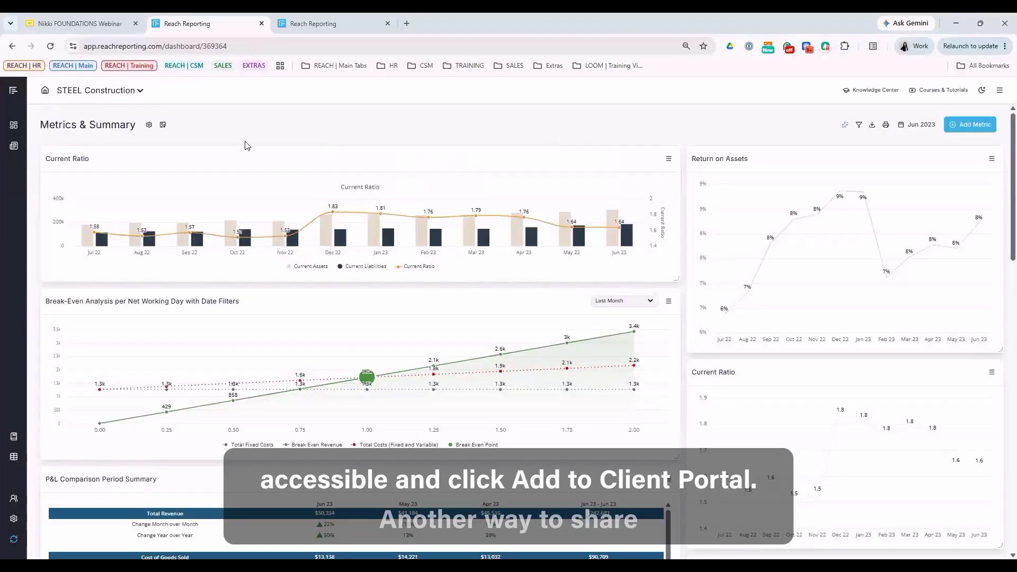
Publish the Metrics & Summary dashboard with a shareable link and open the preview of the shared version
left_click(149, 125)
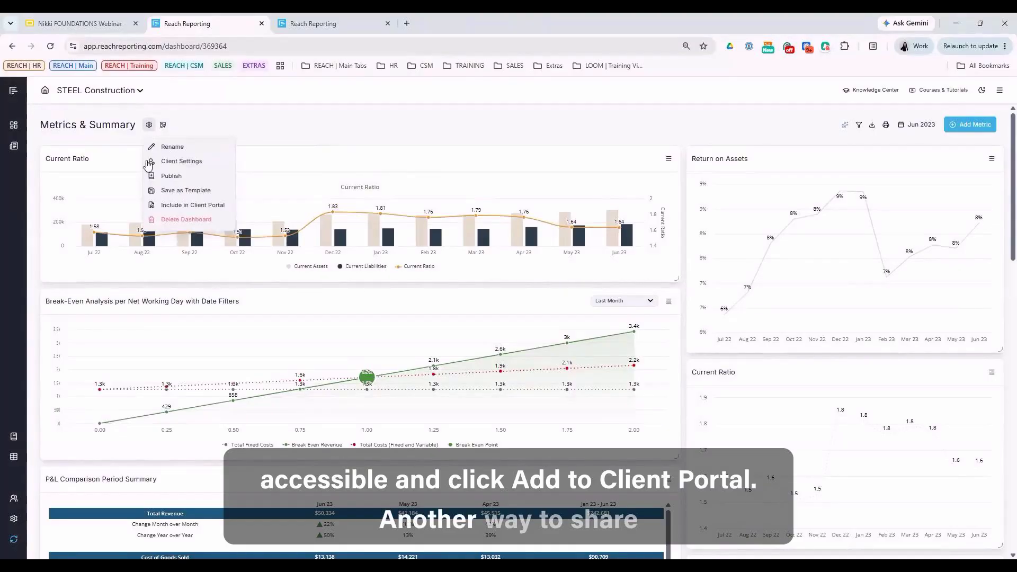
left_click(206, 174)
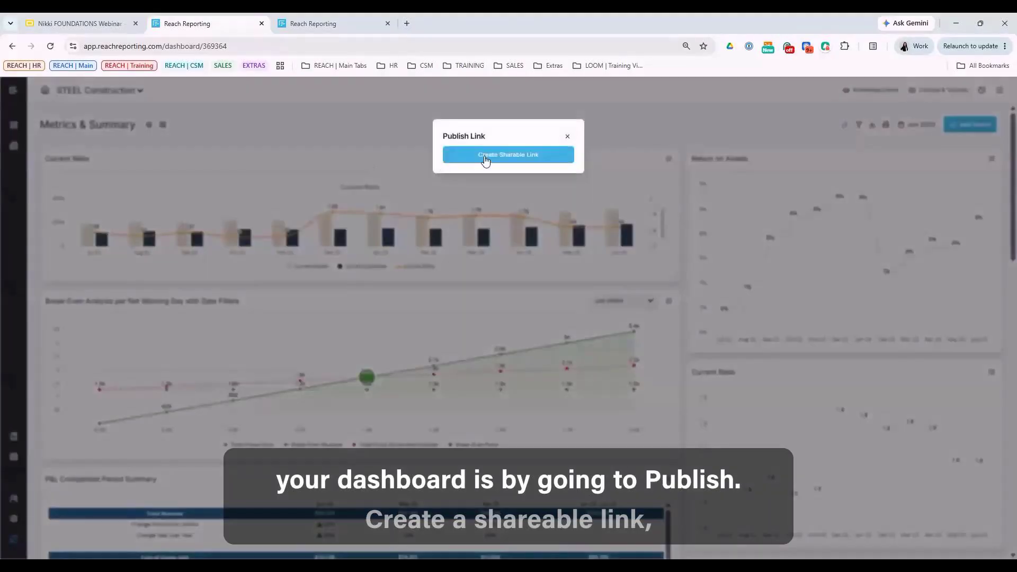
left_click(527, 155)
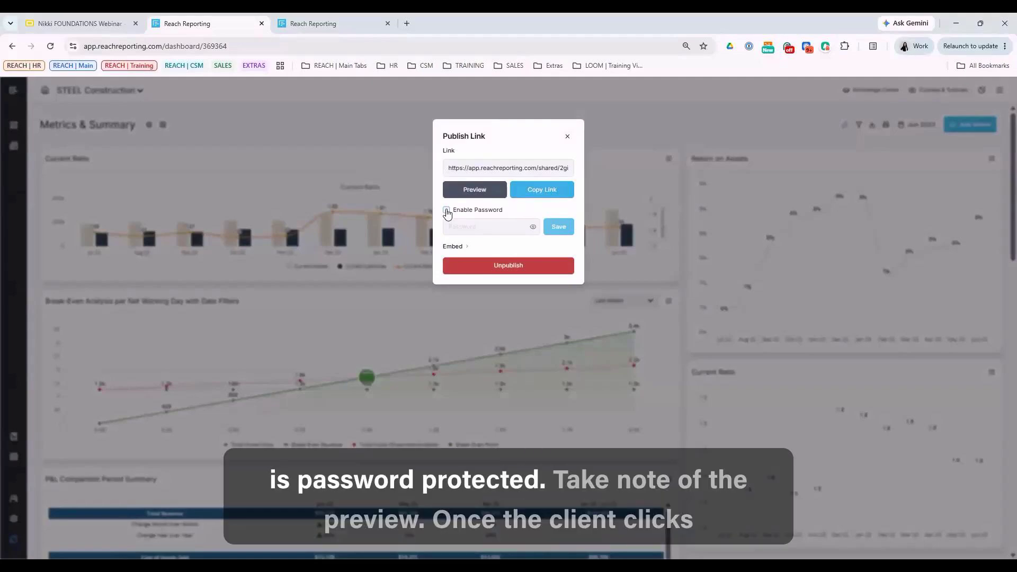
left_click(473, 190)
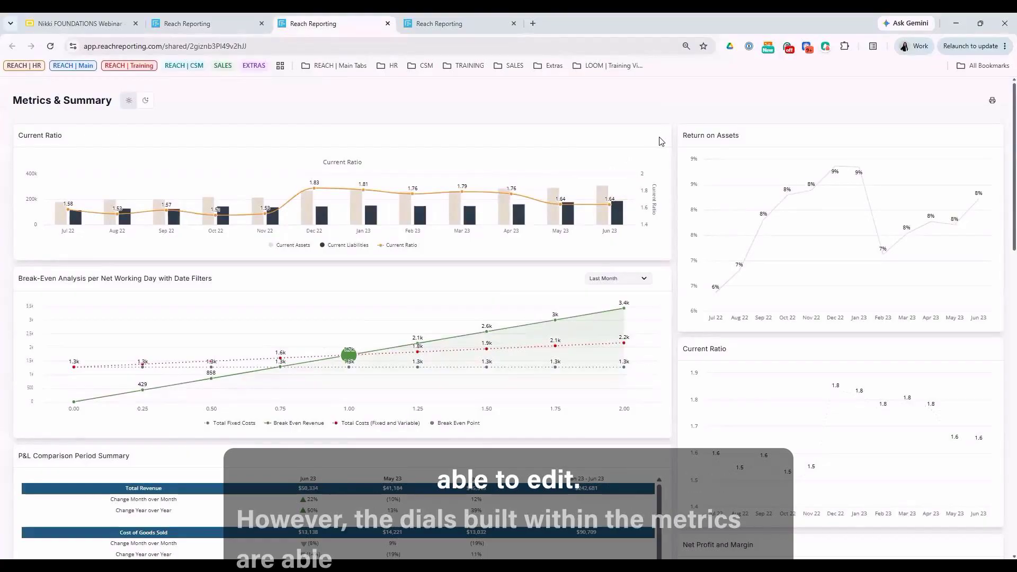
Try the Last 3 Months and Last 6 Months filters on the shared Break-Even Analysis, and switch to dark mode and back to light
left_click(644, 281)
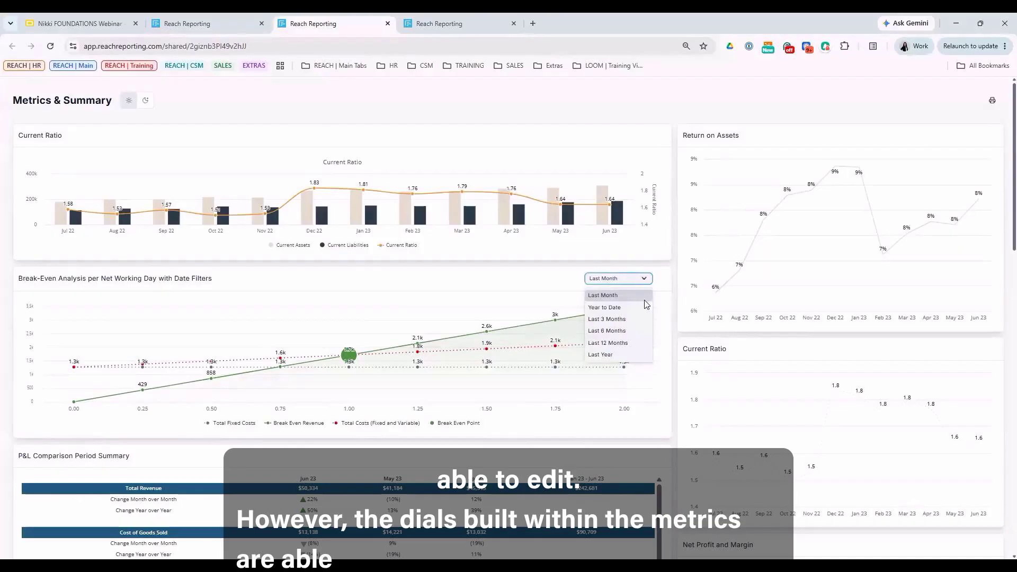
left_click(607, 319)
left_click(642, 280)
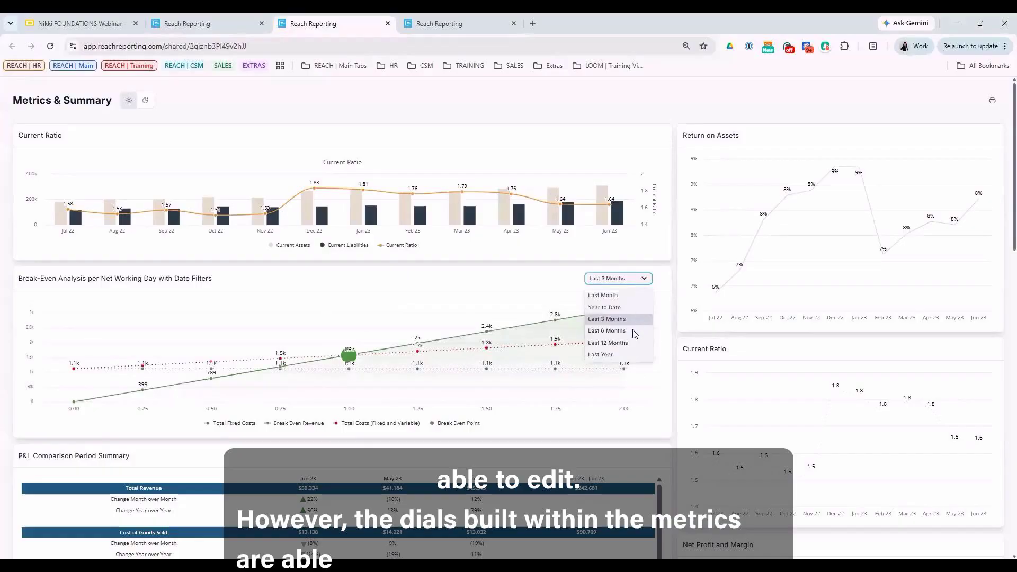
left_click(635, 335)
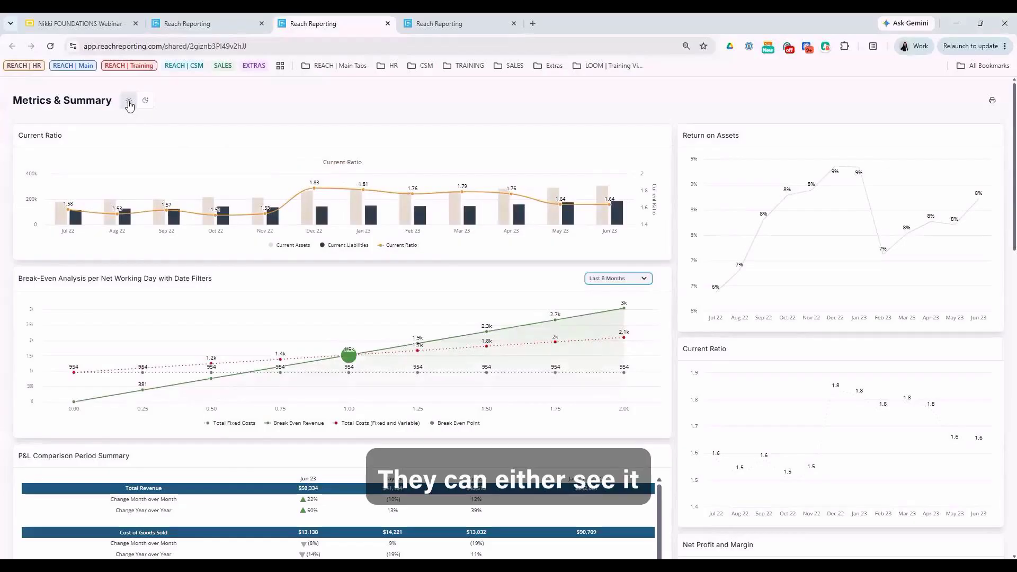
left_click(147, 103)
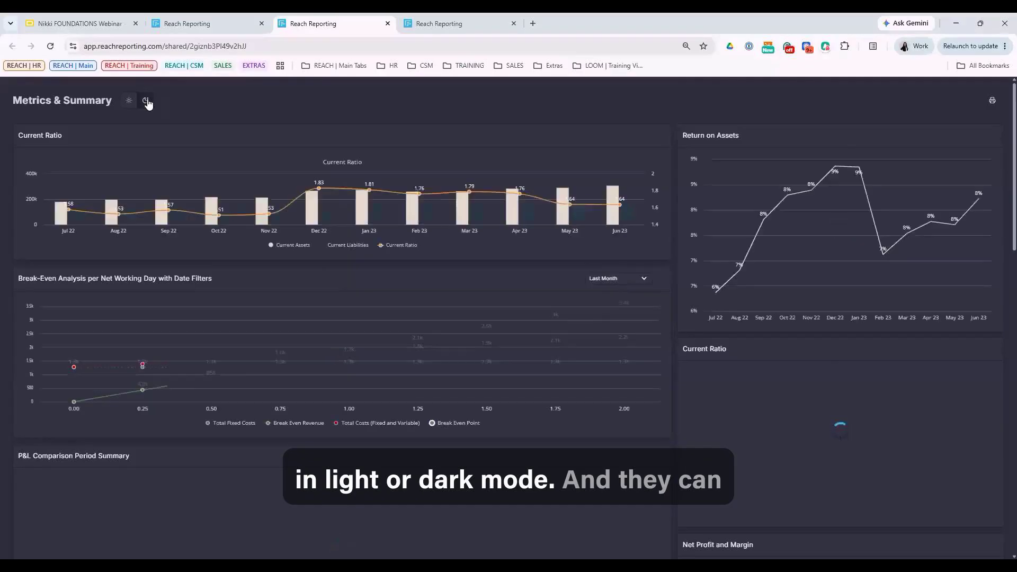
left_click(129, 102)
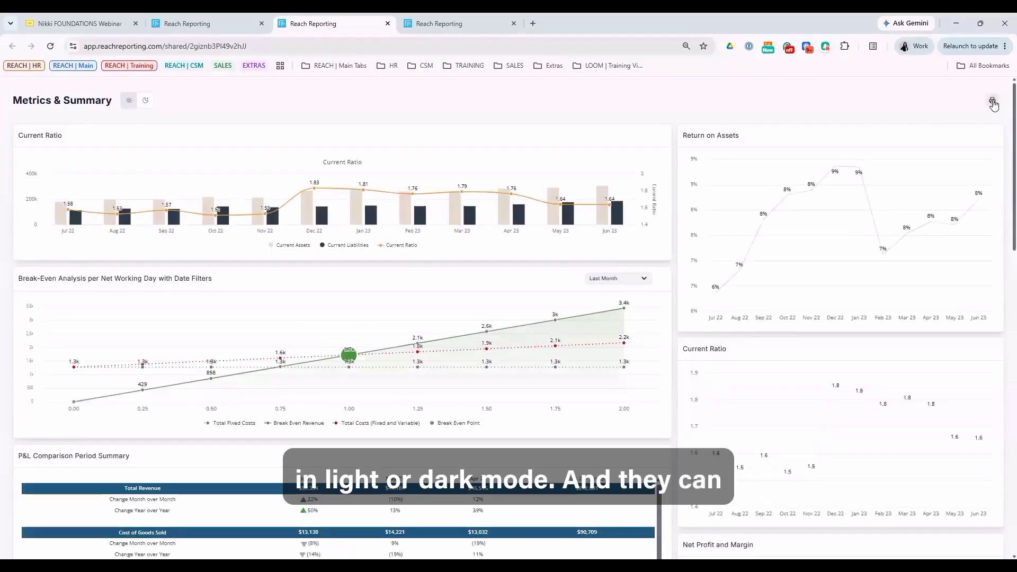
Return to the dashboard editor, dismiss the publish link dialog and review the options in the dashboard's Client Settings
left_click(239, 27)
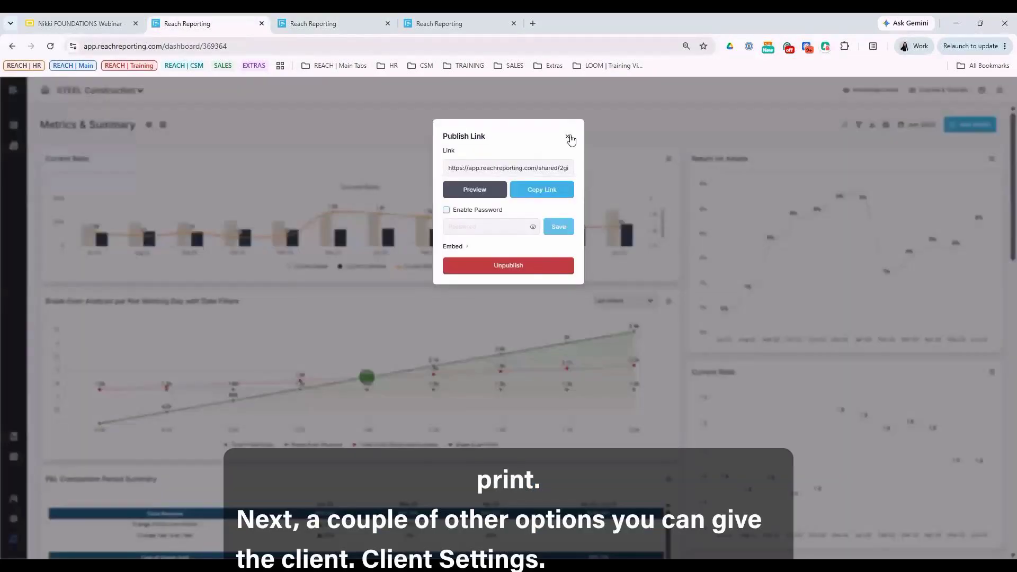
left_click(379, 159)
left_click(149, 125)
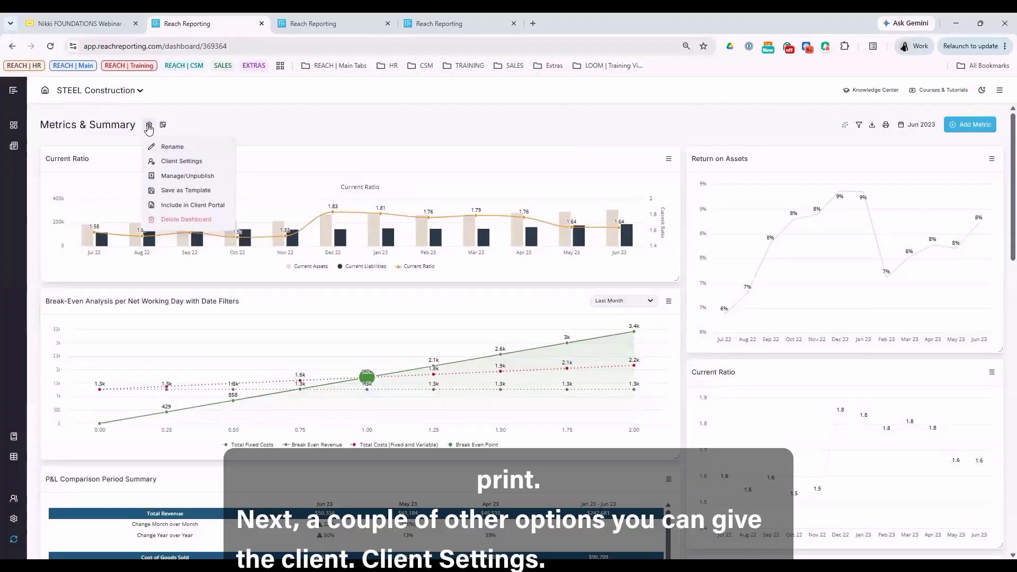
left_click(222, 162)
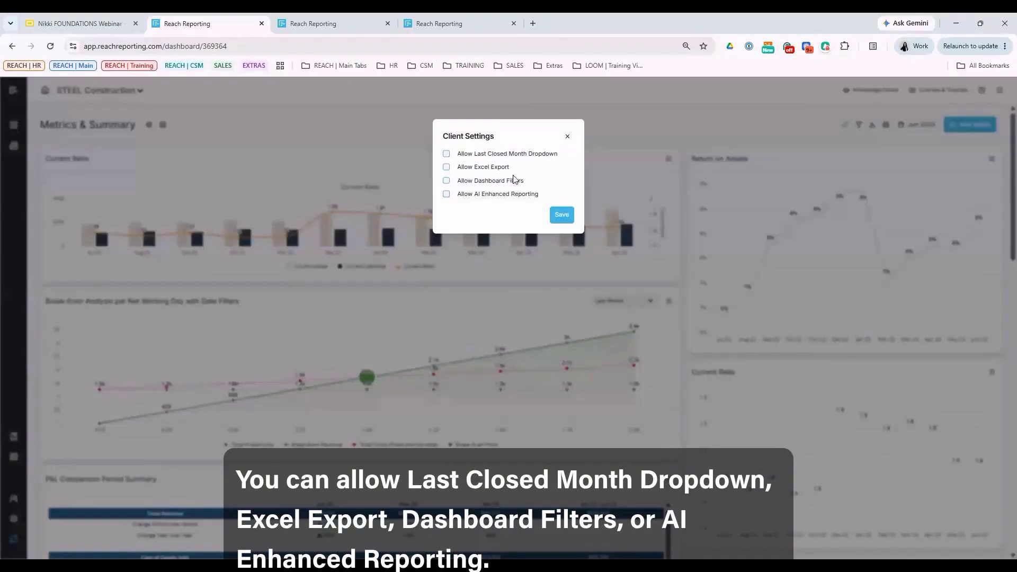
left_click(568, 138)
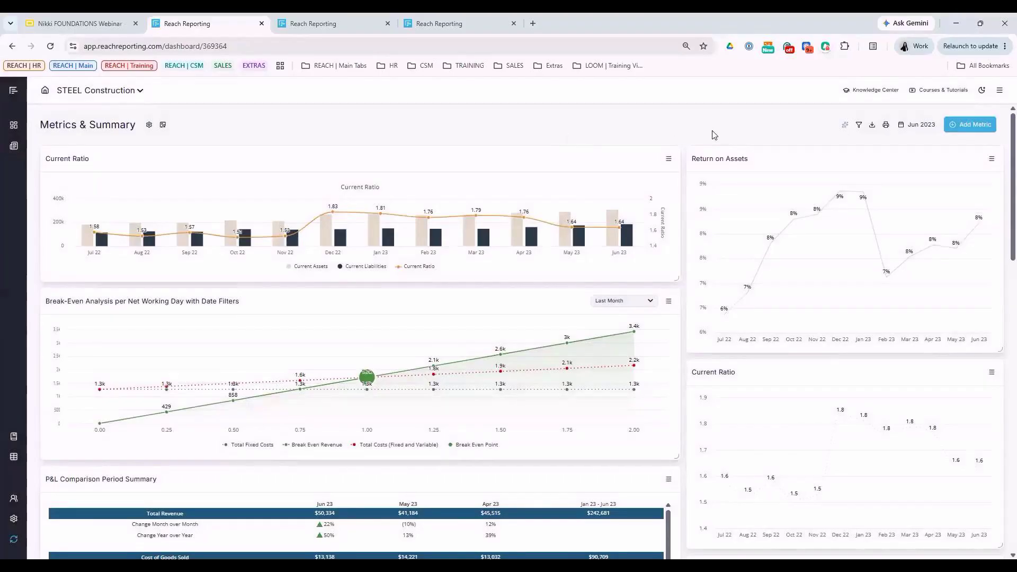
Run an AI Analysis on all metrics of the Metrics & Summary dashboard
left_click(845, 125)
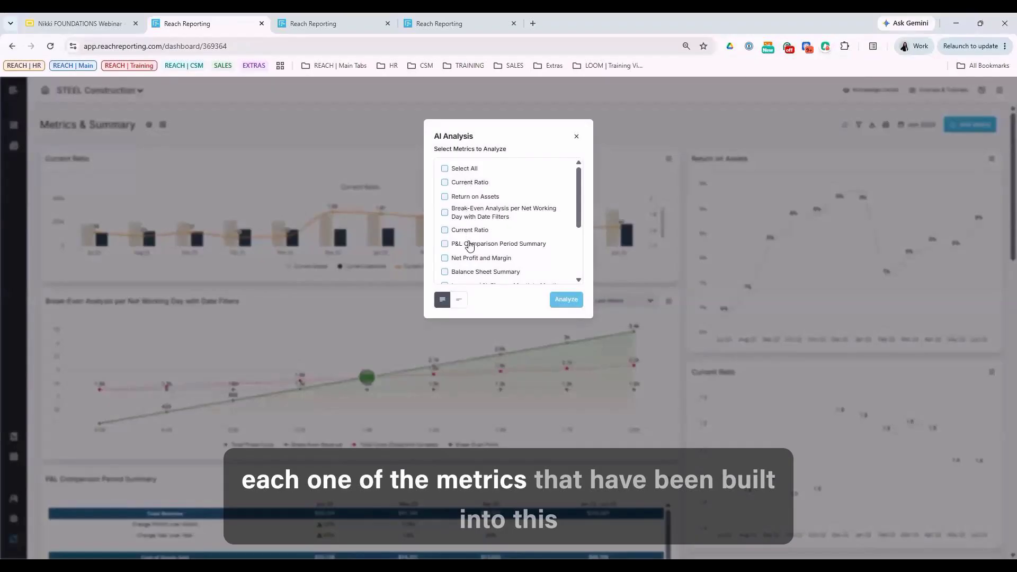
scroll(469, 241, "down", 3)
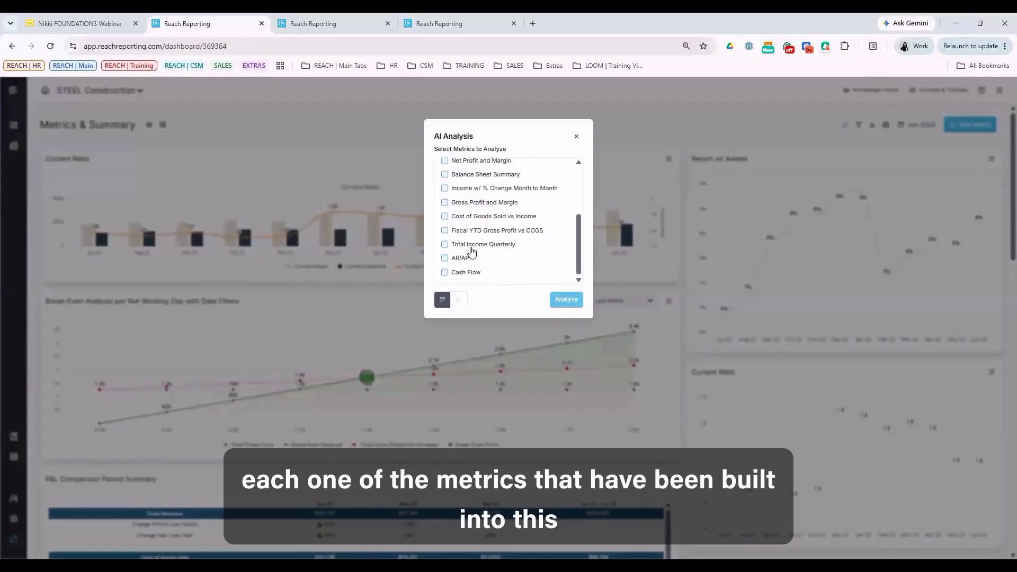
scroll(469, 244, "up", 4)
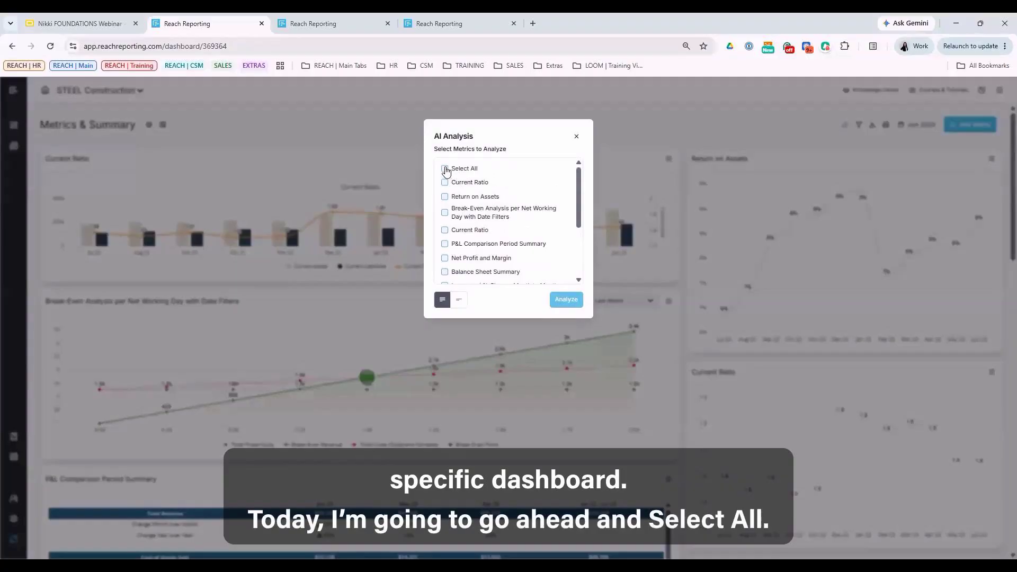
left_click(445, 169)
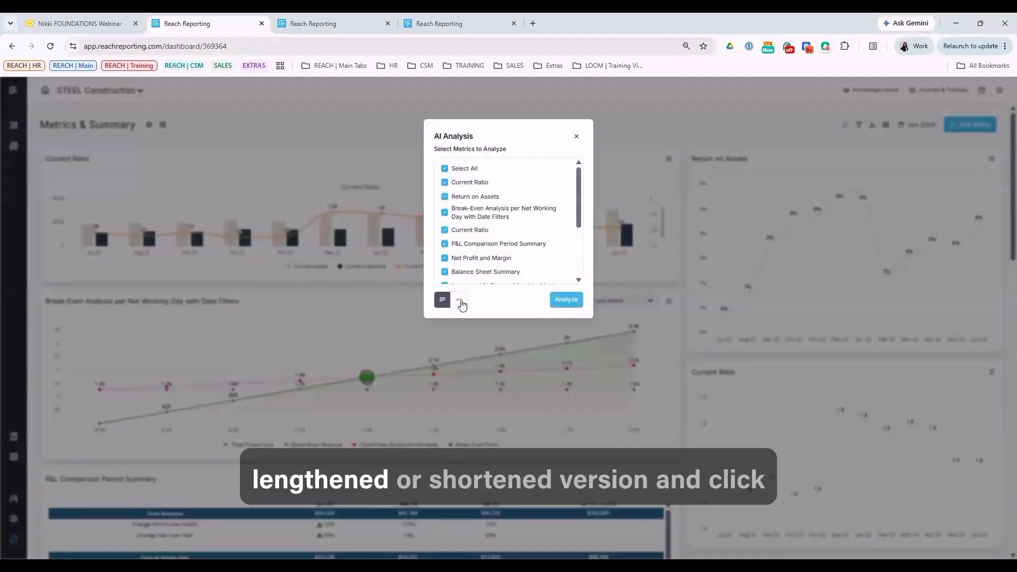
left_click(565, 299)
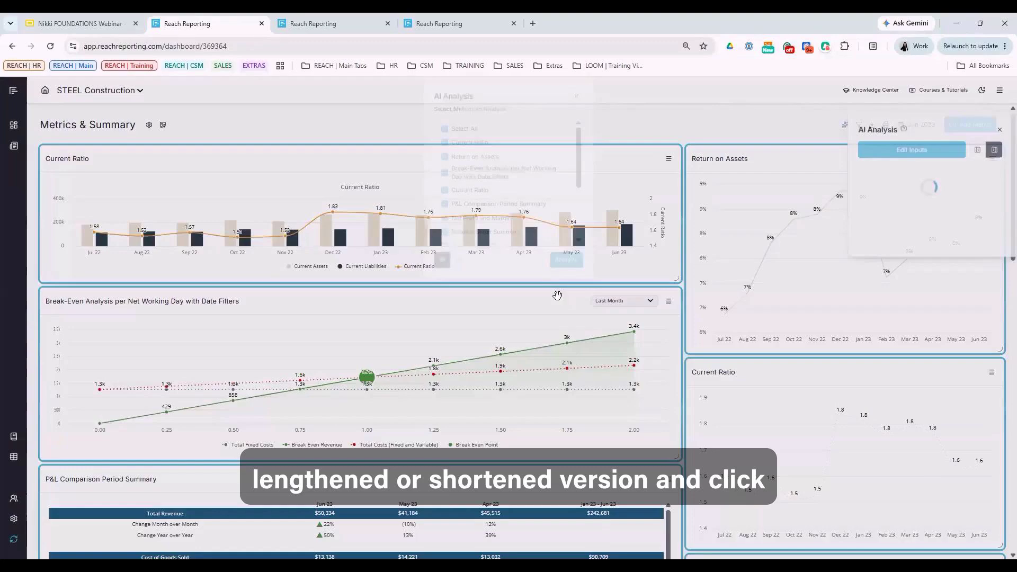
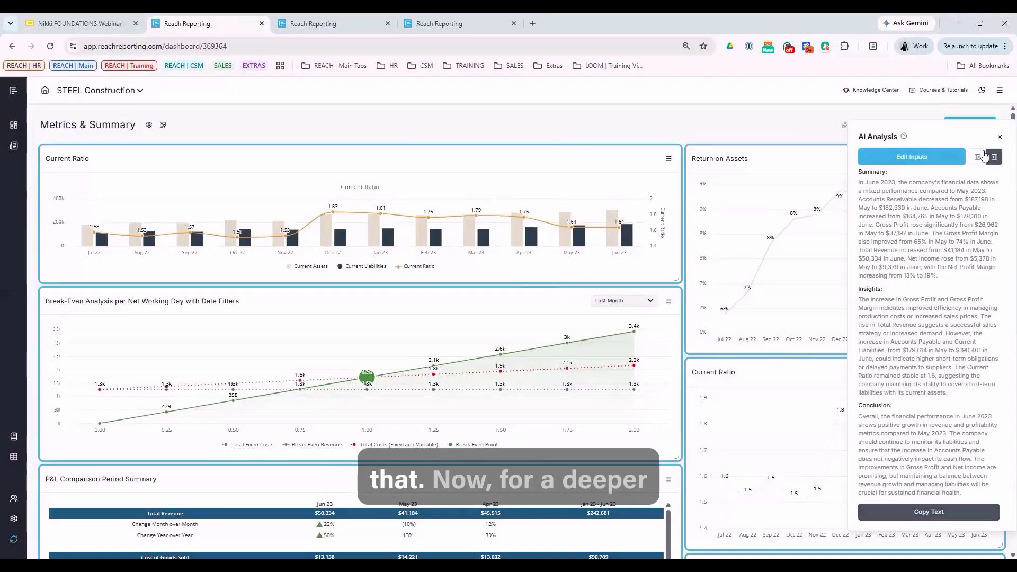
Edit the AI Analysis inputs to include only Break-Even Analysis per Net Working Day with Date Filters, rerun it and read the analysis
left_click(999, 139)
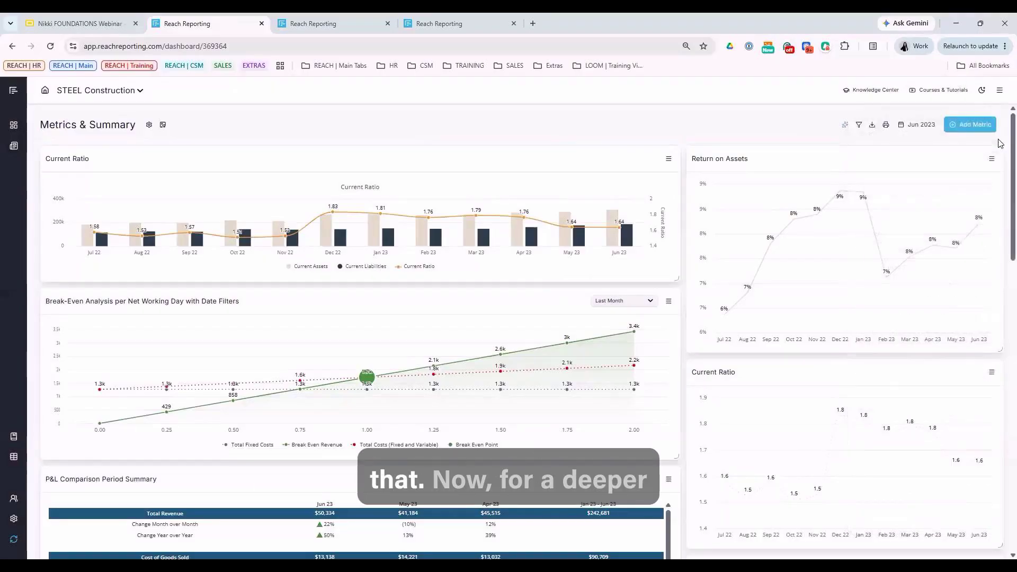
left_click(846, 125)
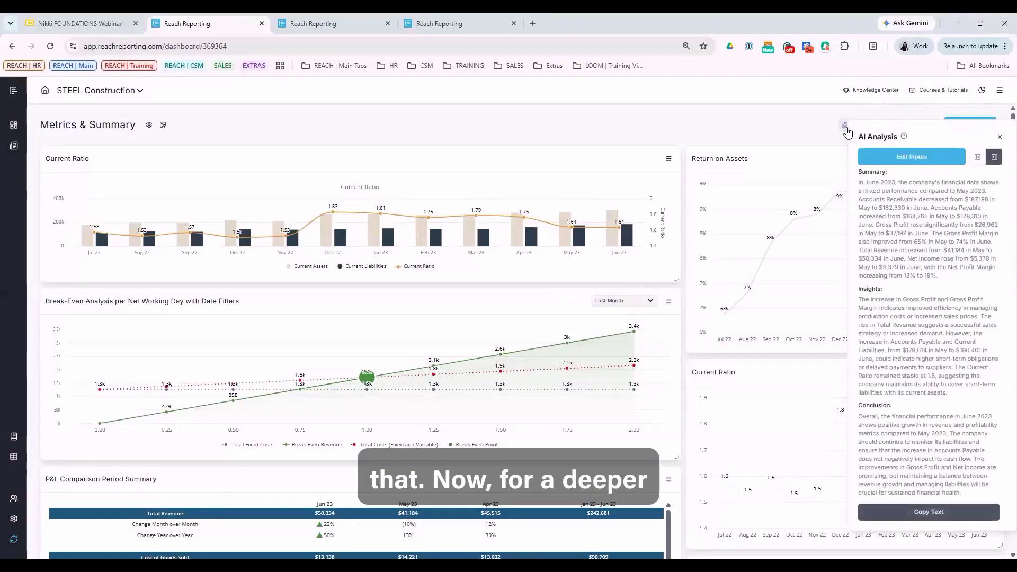
left_click(929, 159)
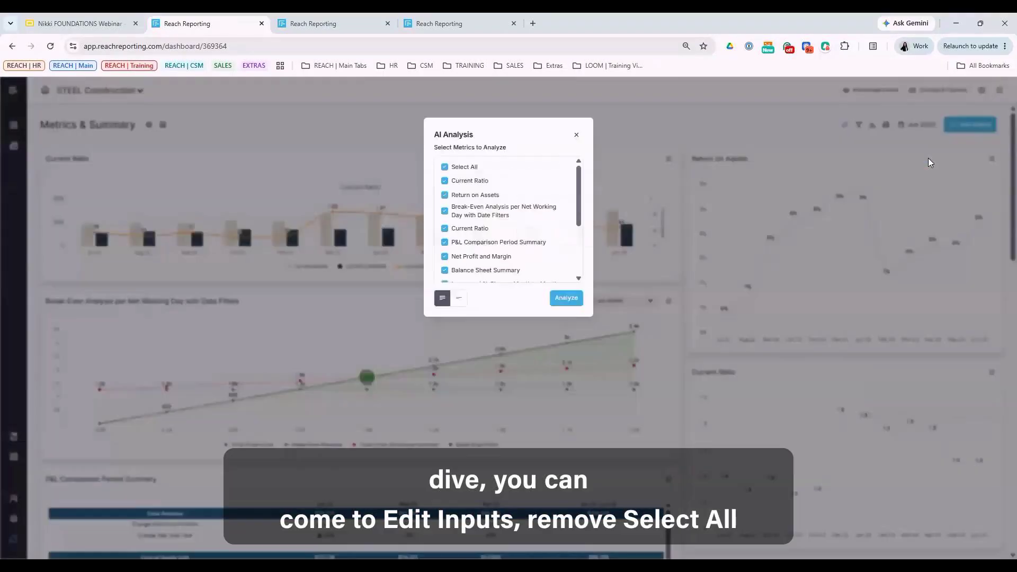
left_click(467, 173)
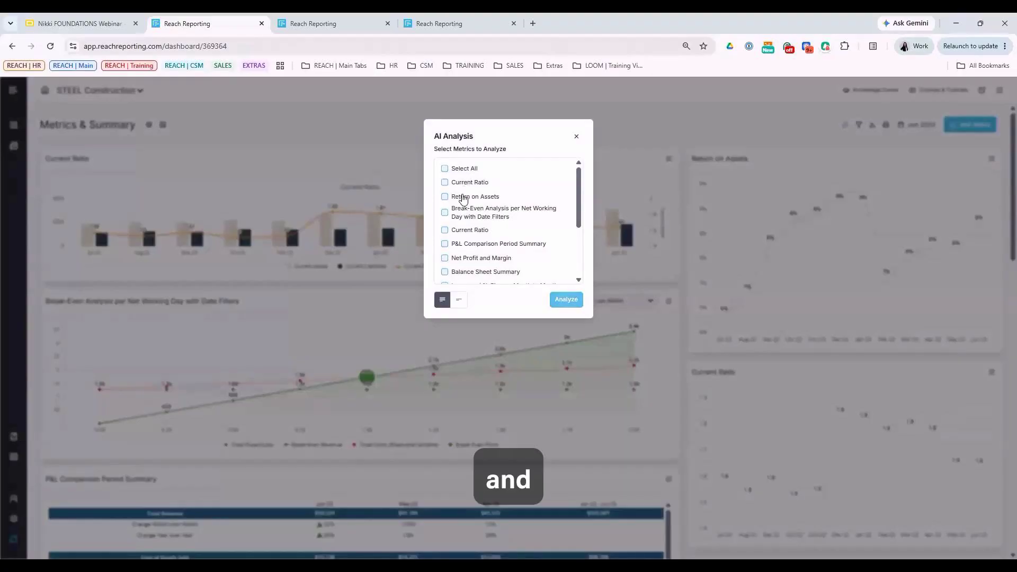
left_click(464, 212)
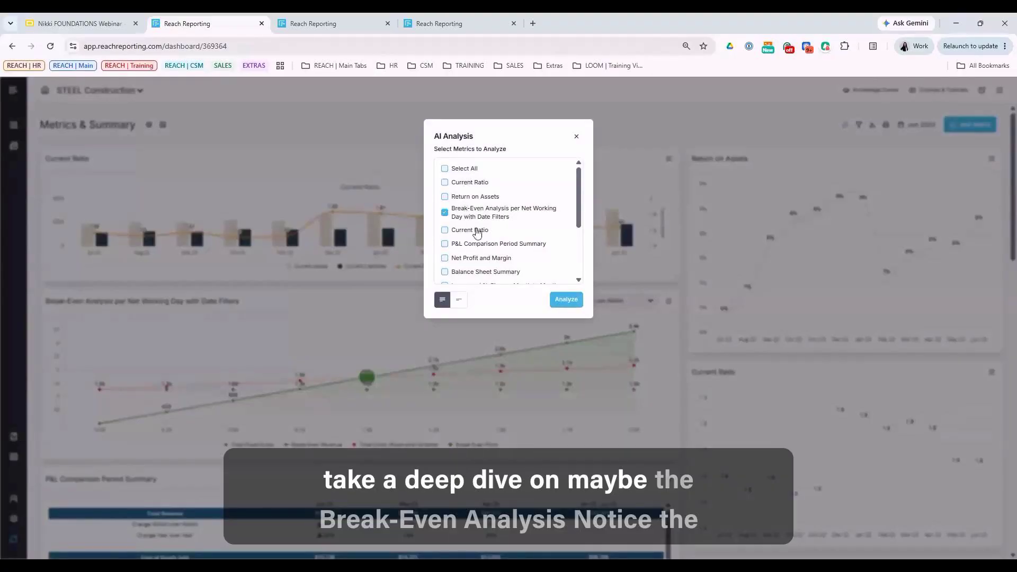
left_click(560, 297)
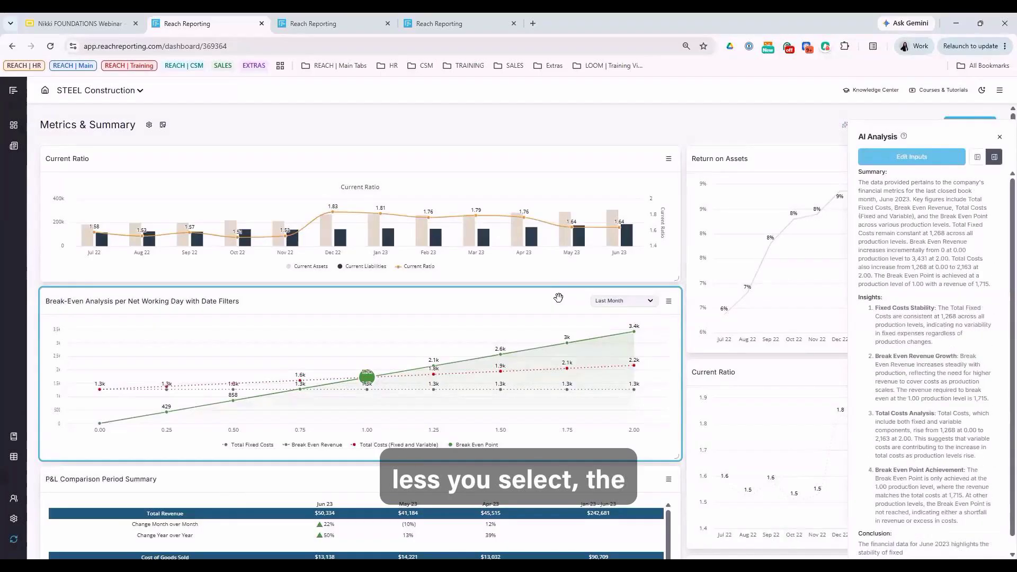
scroll(874, 251, "down", 3)
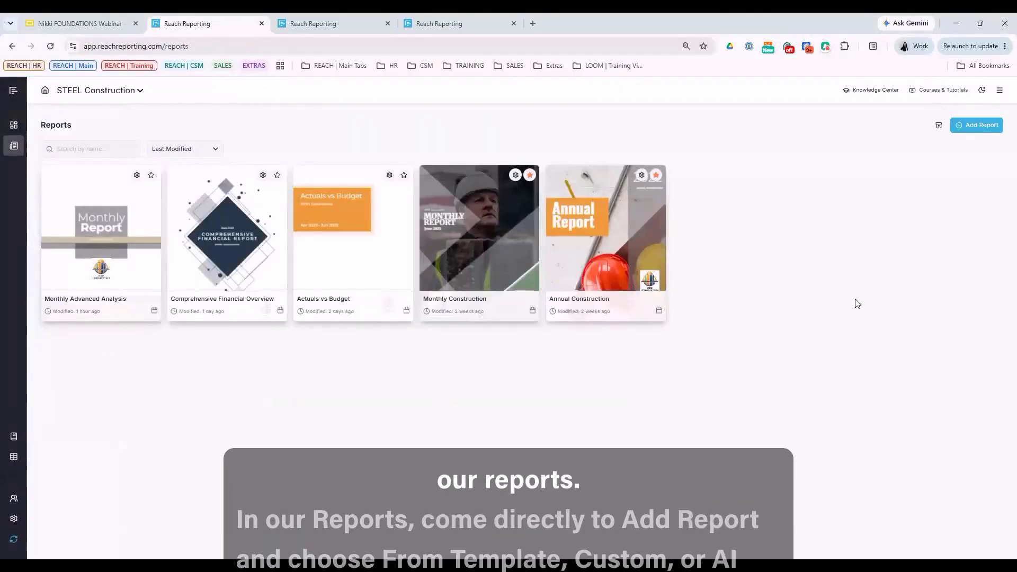
Start adding a report from a template and browse the Reach Templates in the Report Library
left_click(974, 128)
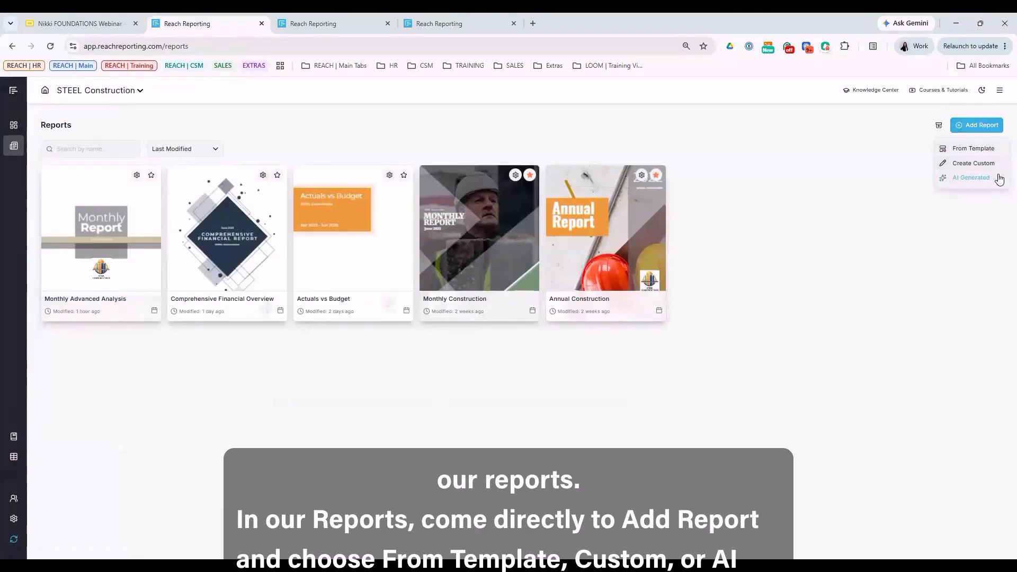
left_click(994, 153)
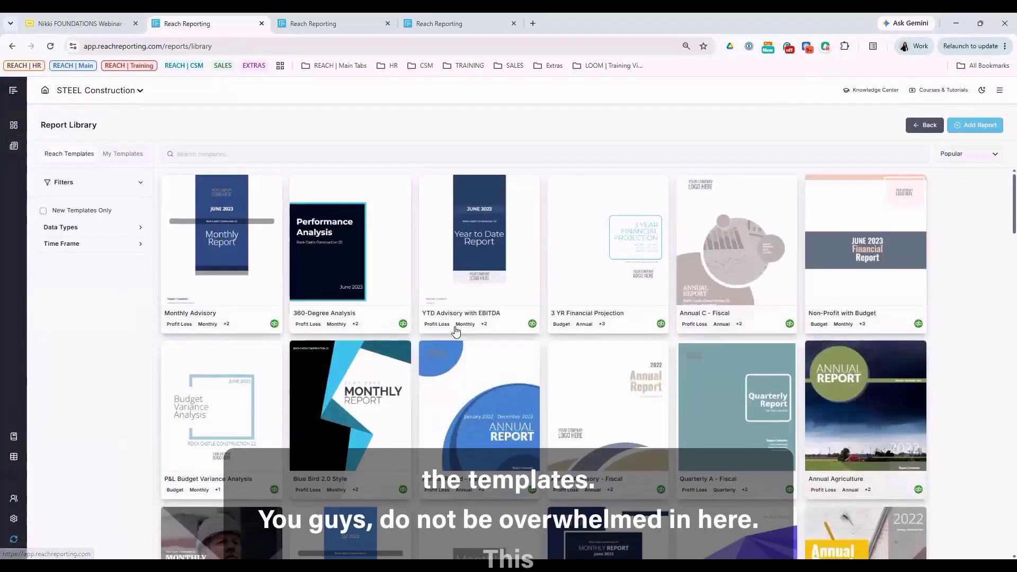
scroll(526, 364, "down", 2)
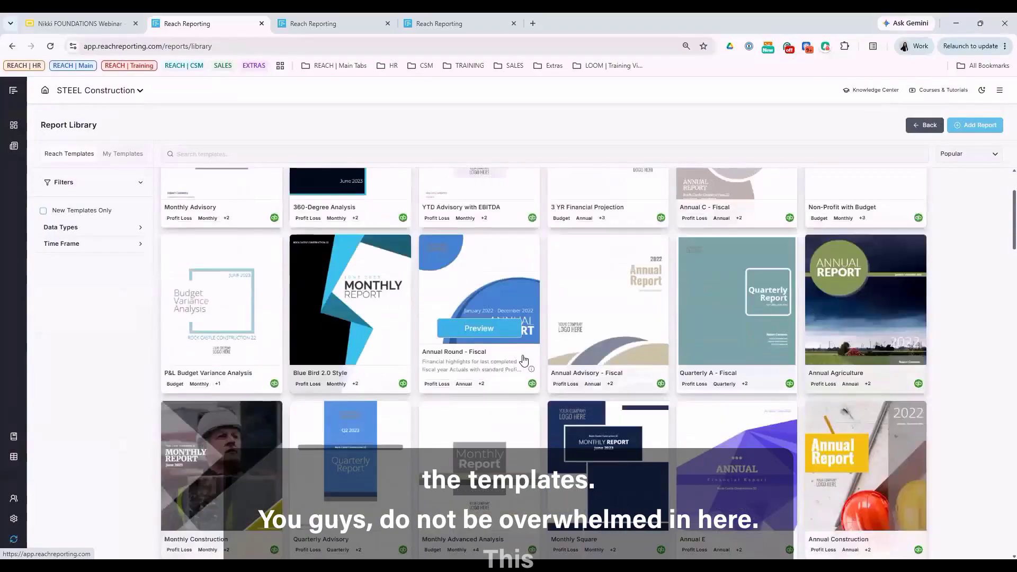
scroll(526, 365, "down", 3)
scroll(534, 373, "down", 10)
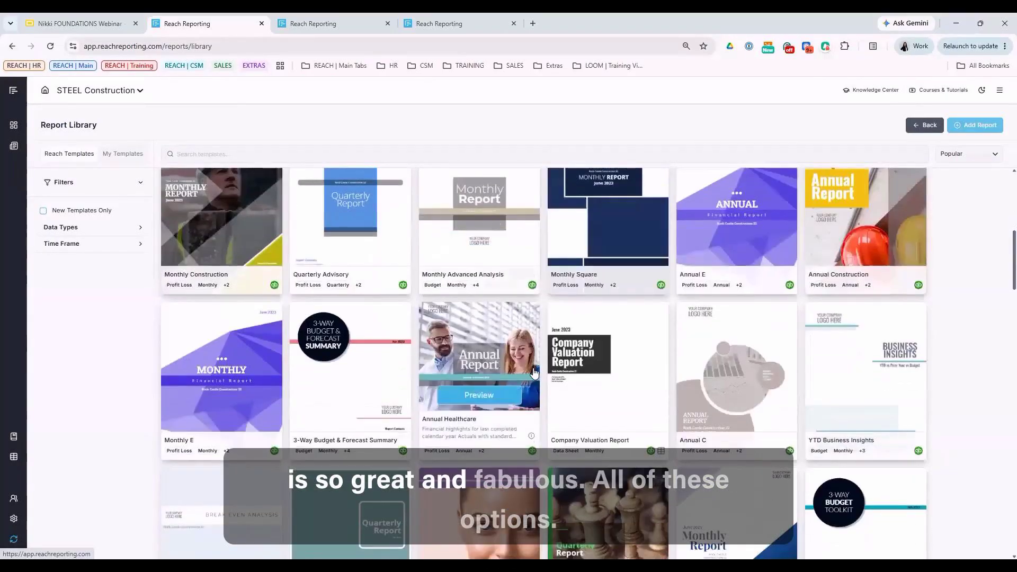
scroll(532, 385, "down", 9)
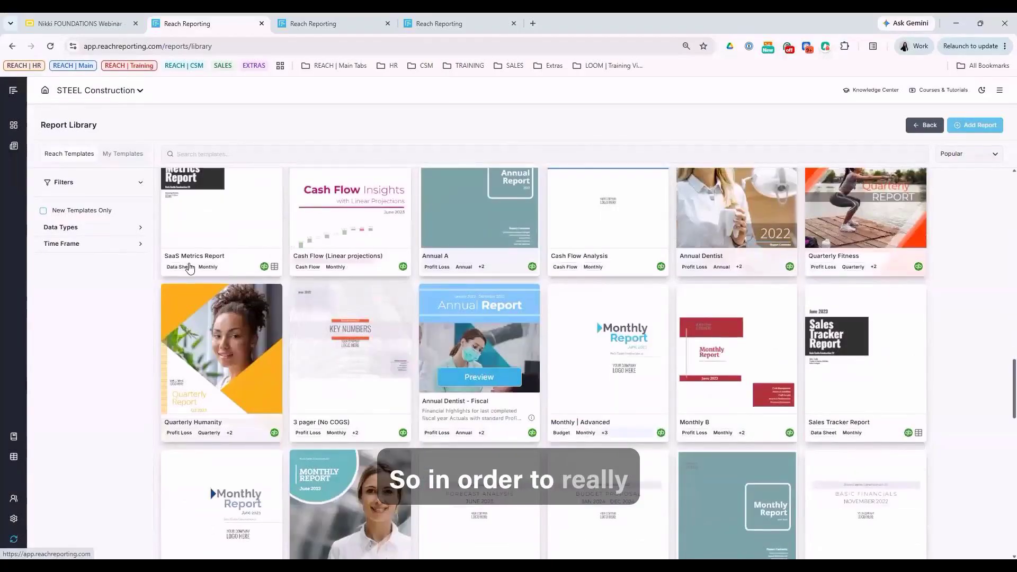
Try the Cash Flow data type filter on the report templates, and filter them by Planning instead
left_click(130, 231)
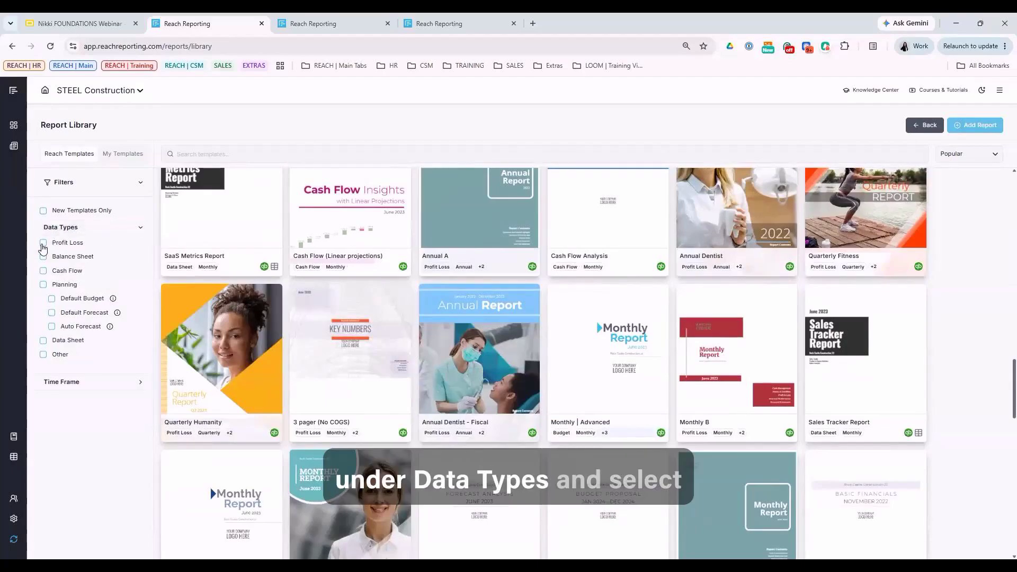
left_click(44, 272)
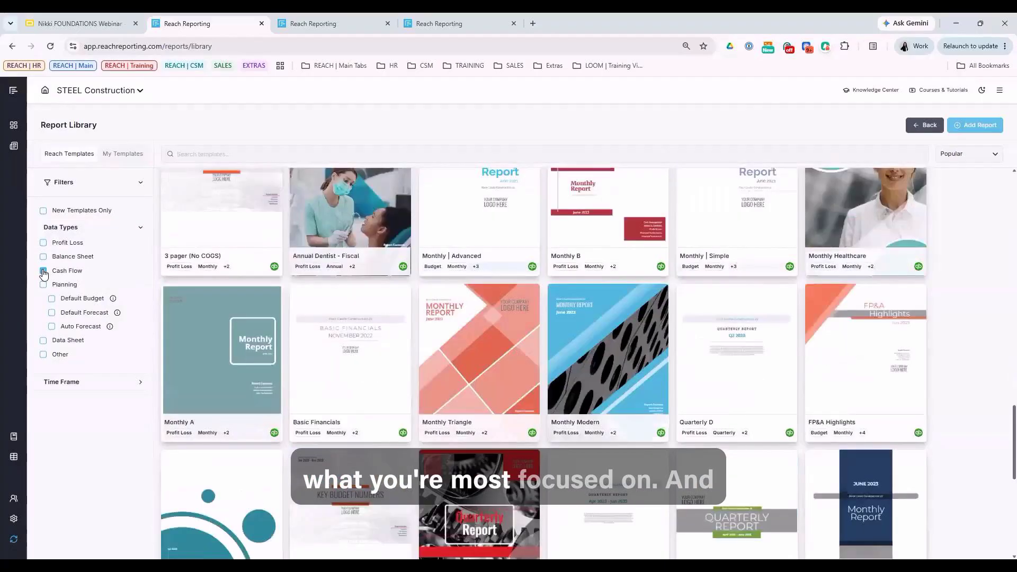
left_click(44, 272)
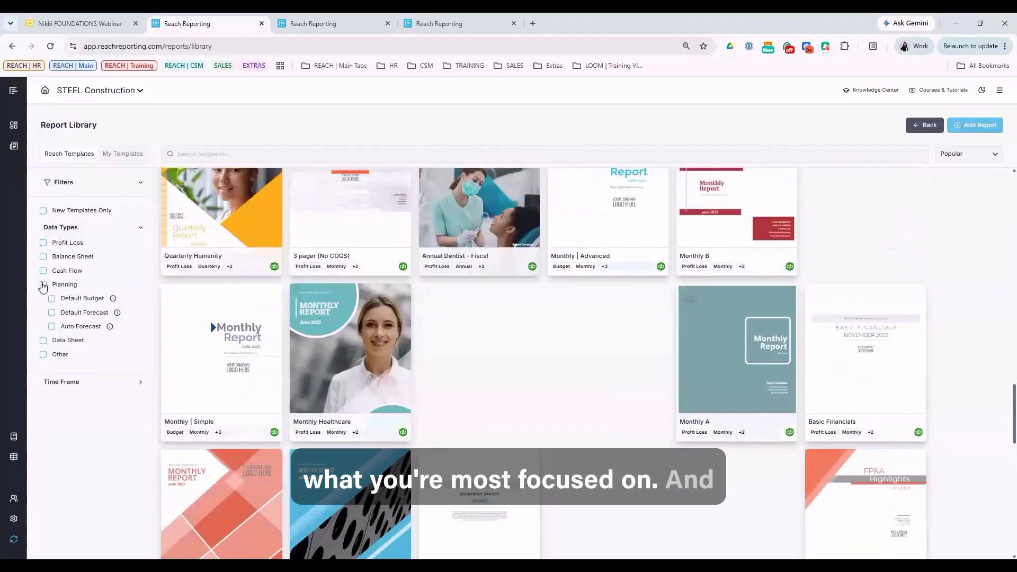
left_click(43, 285)
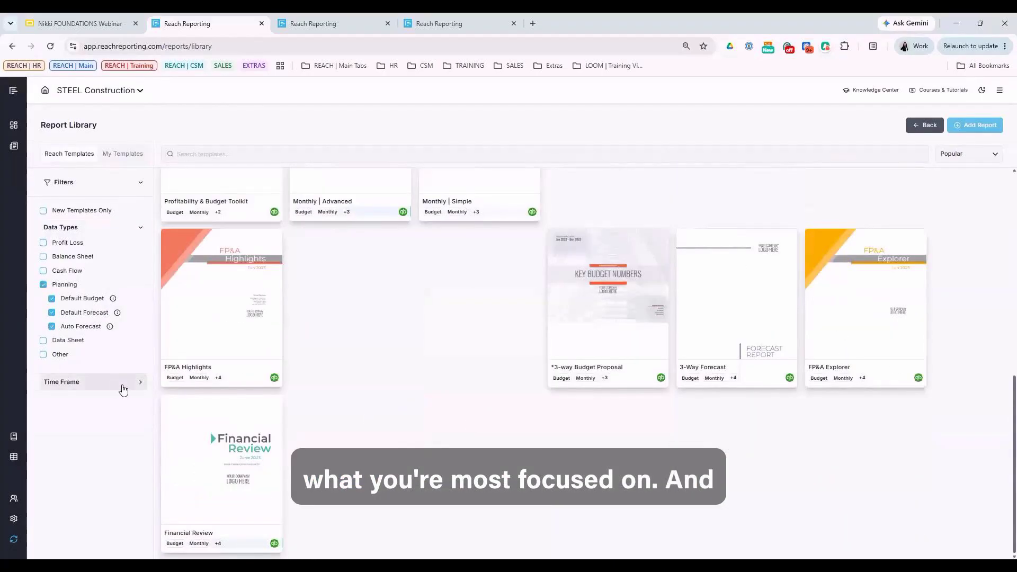
Try the Monthly / Year to Date time frame filter, and clear both it and the Planning filter
left_click(121, 382)
left_click(43, 398)
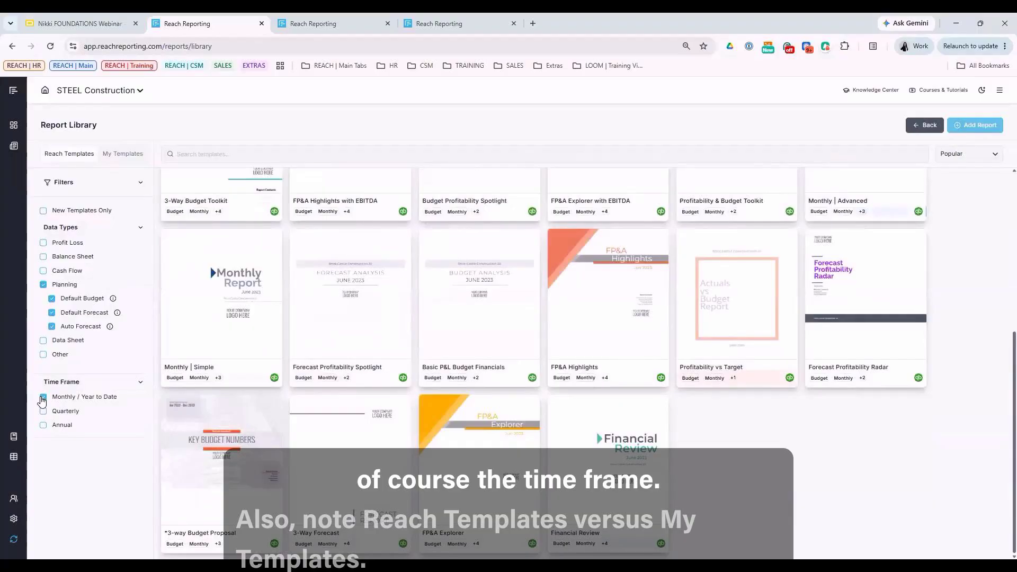
left_click(43, 397)
left_click(43, 285)
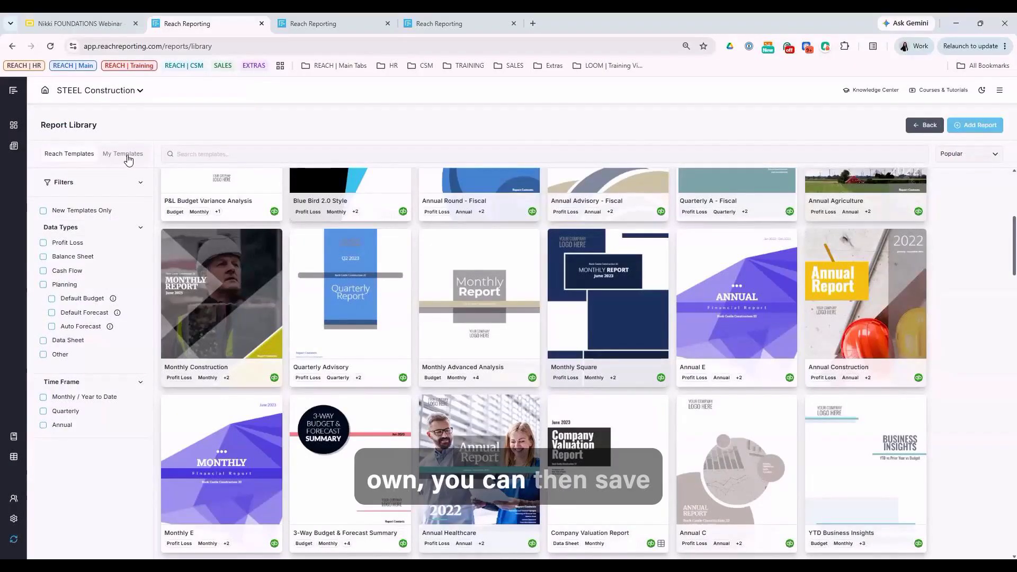
Check the saved My Templates, and read the description of the Monthly Advanced Analysis template among the Reach Templates
left_click(128, 160)
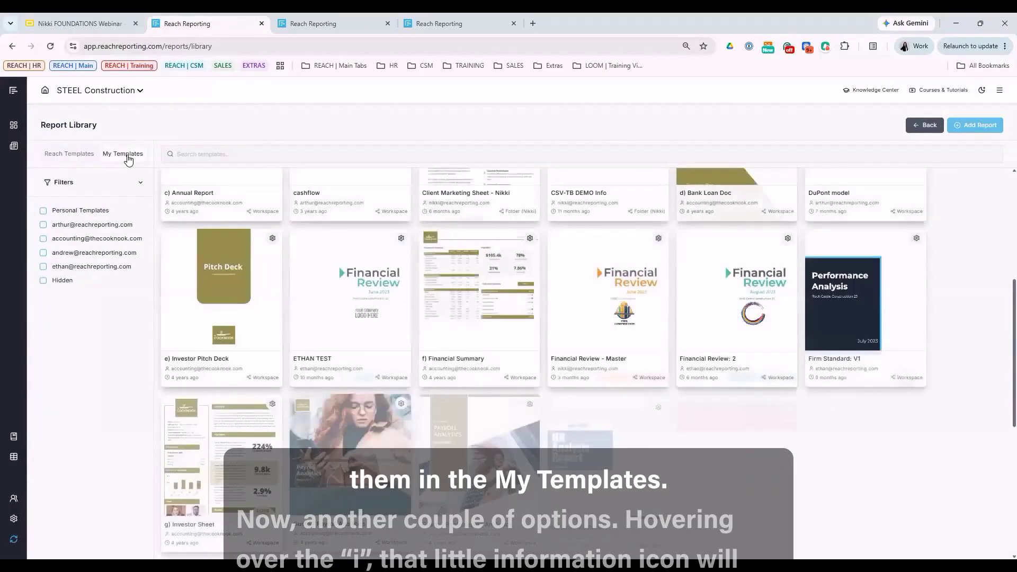
left_click(72, 158)
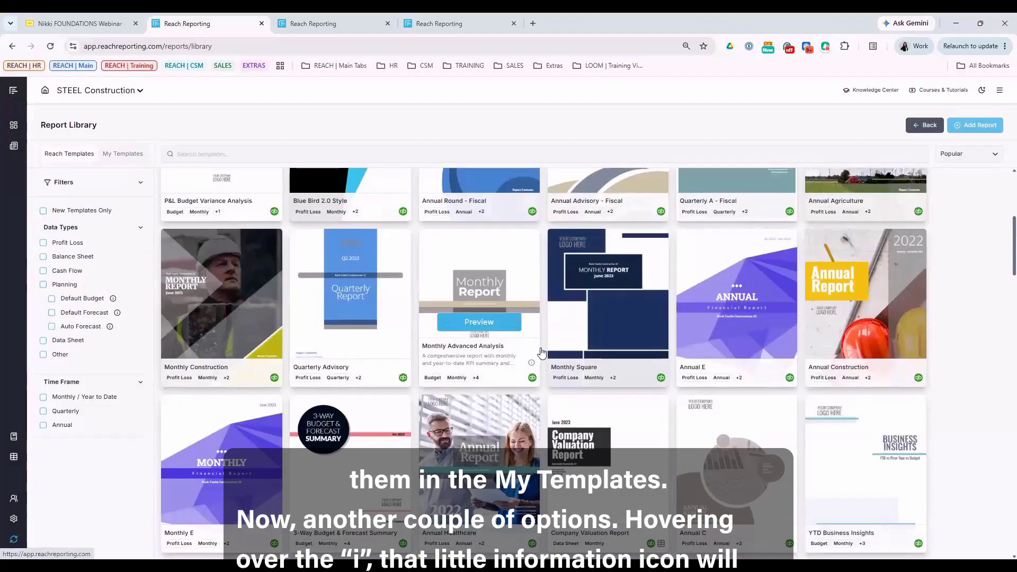
mouse_move(532, 363)
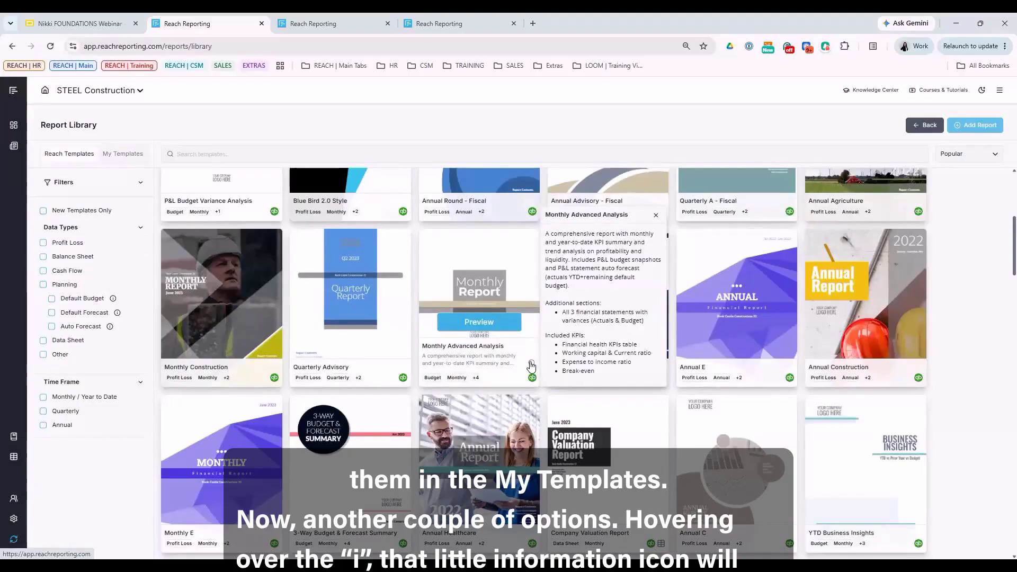
Preview the Monthly Advanced Analysis template's pages through the Cash Management section, and select the template in the library
left_click(494, 322)
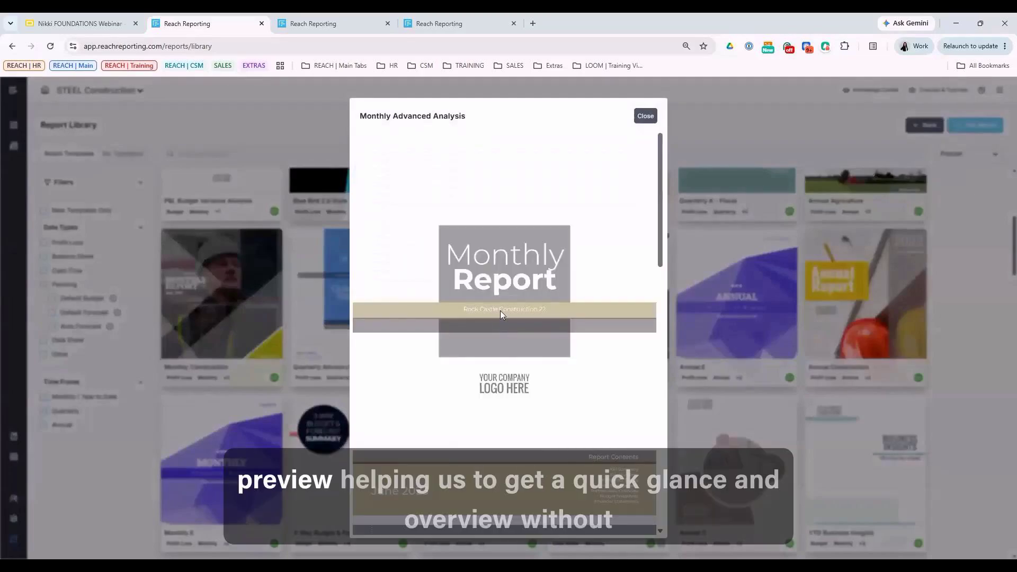
scroll(500, 311, "down", 4)
scroll(503, 326, "down", 10)
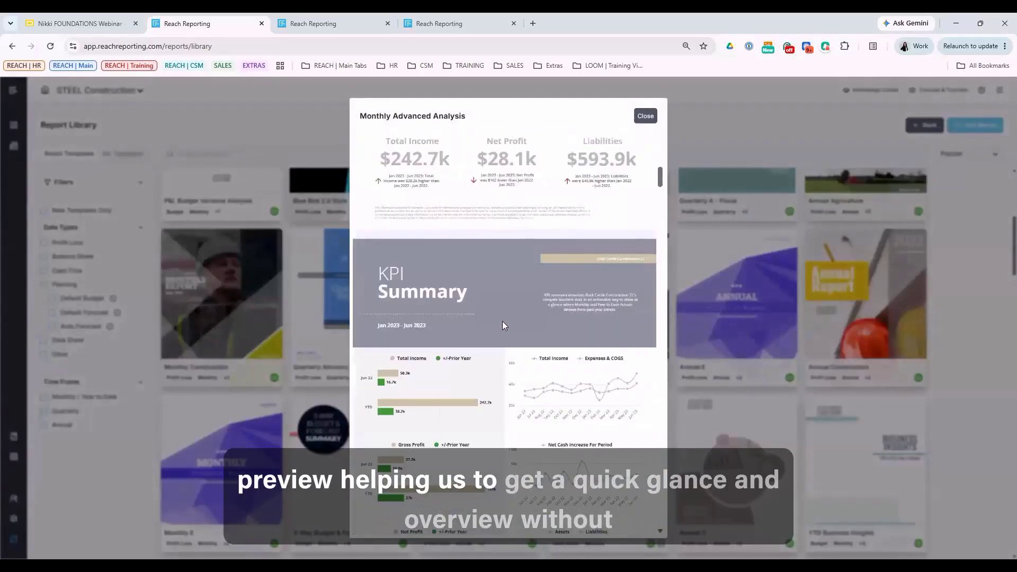
scroll(503, 326, "down", 10)
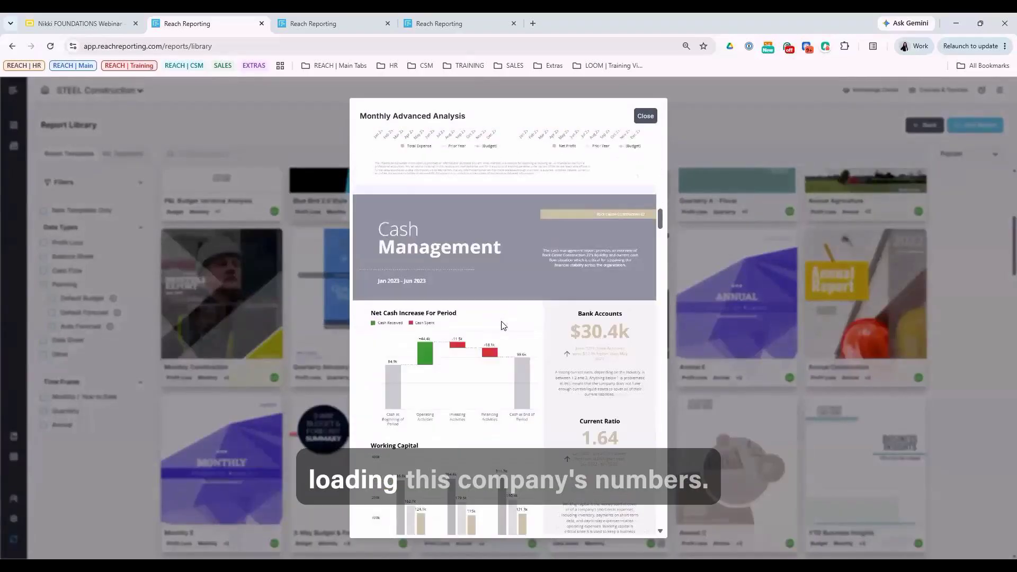
left_click(645, 116)
left_click(504, 290)
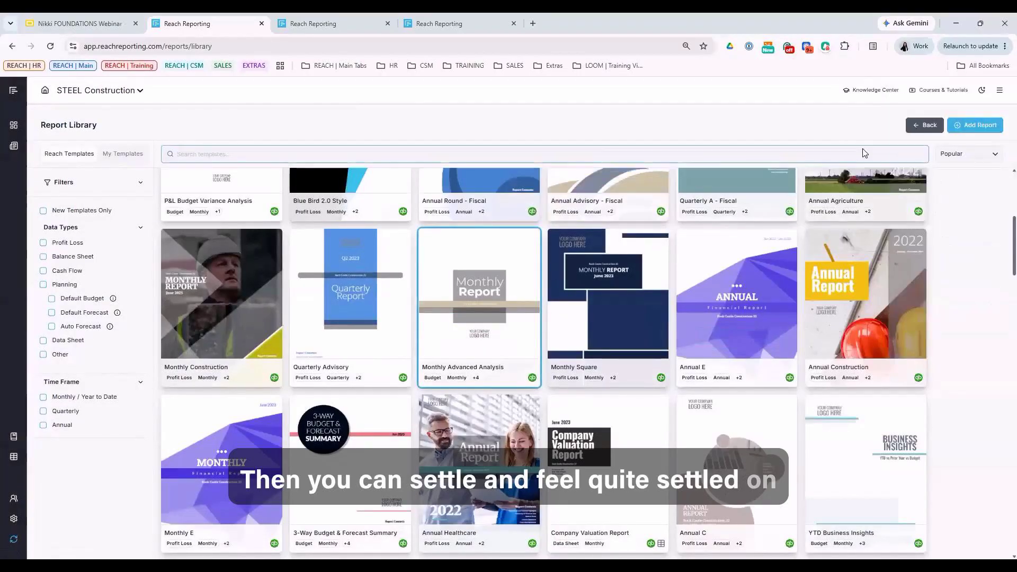
Leave the library, open the existing Monthly Advanced Analysis report for editing and browse the Reach metric templates
left_click(933, 133)
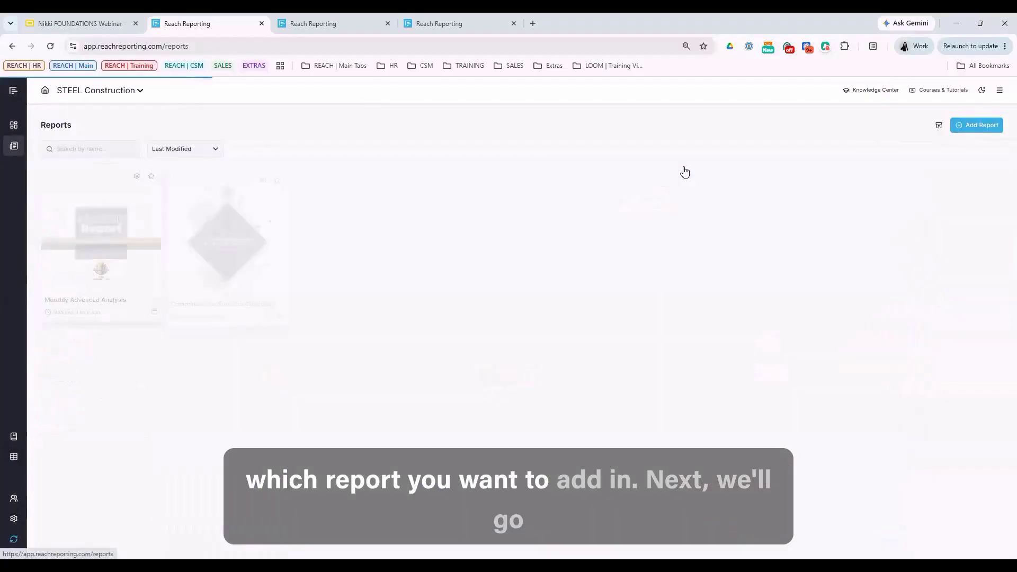
left_click(91, 253)
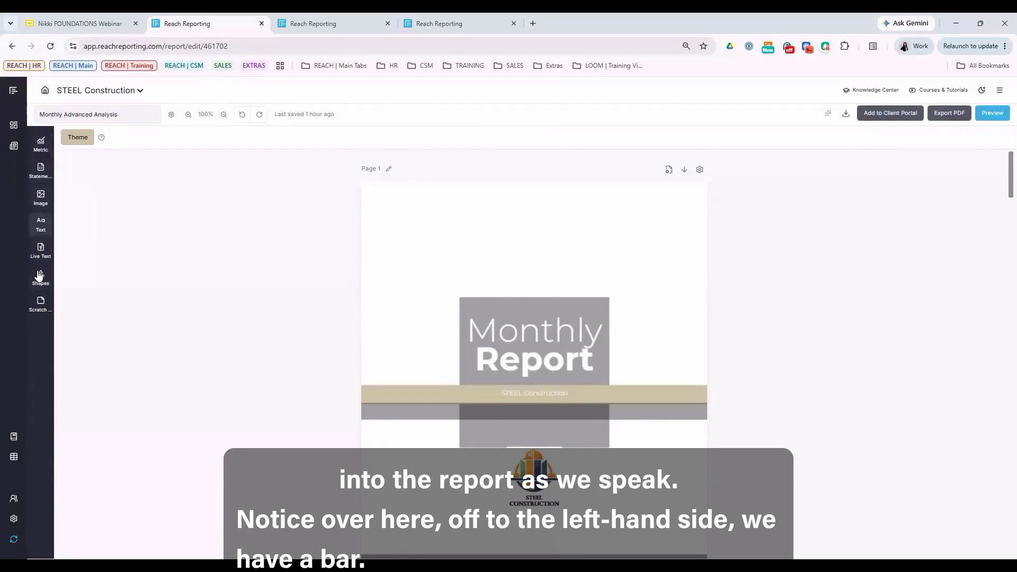
left_click(40, 150)
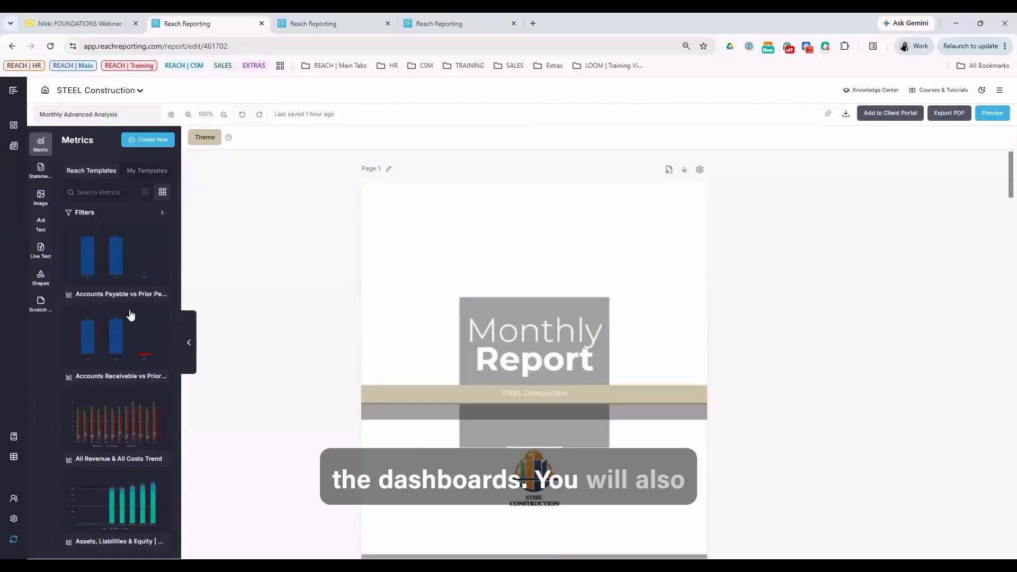
scroll(123, 397, "down", 4)
scroll(123, 403, "down", 3)
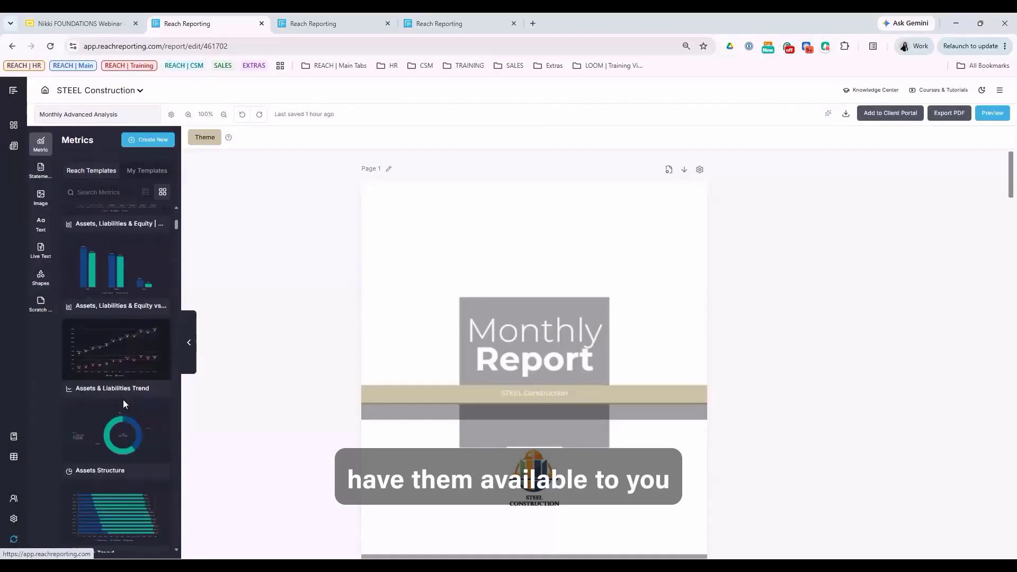
scroll(119, 392, "up", 8)
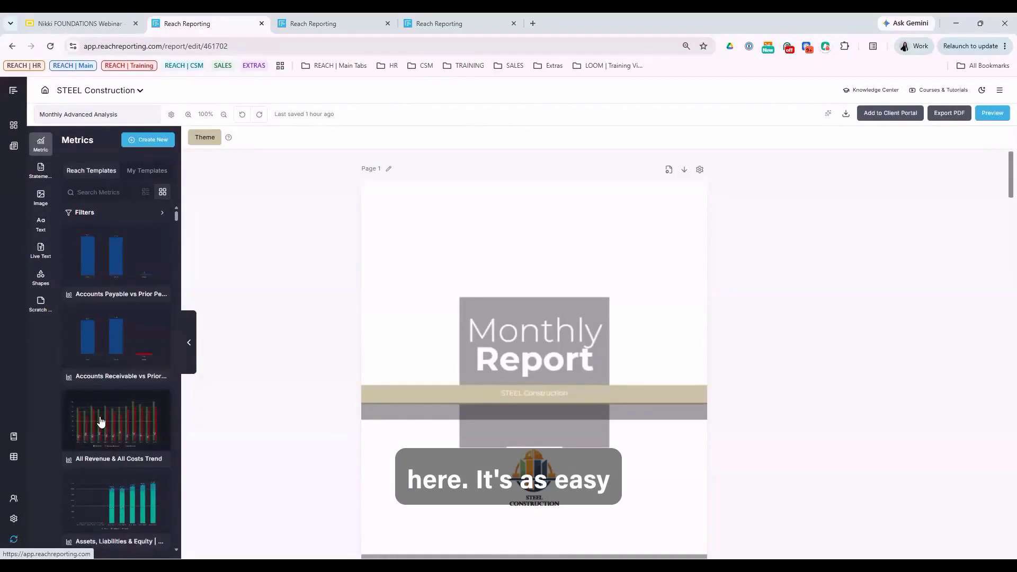
mouse_move(100, 420)
left_mouse_down()
mouse_move(523, 344)
mouse_move(518, 232)
mouse_move(455, 248)
mouse_move(95, 408)
left_mouse_up()
Show the available images and move the live logo on the cover page to about x 478, y 594
left_click(40, 198)
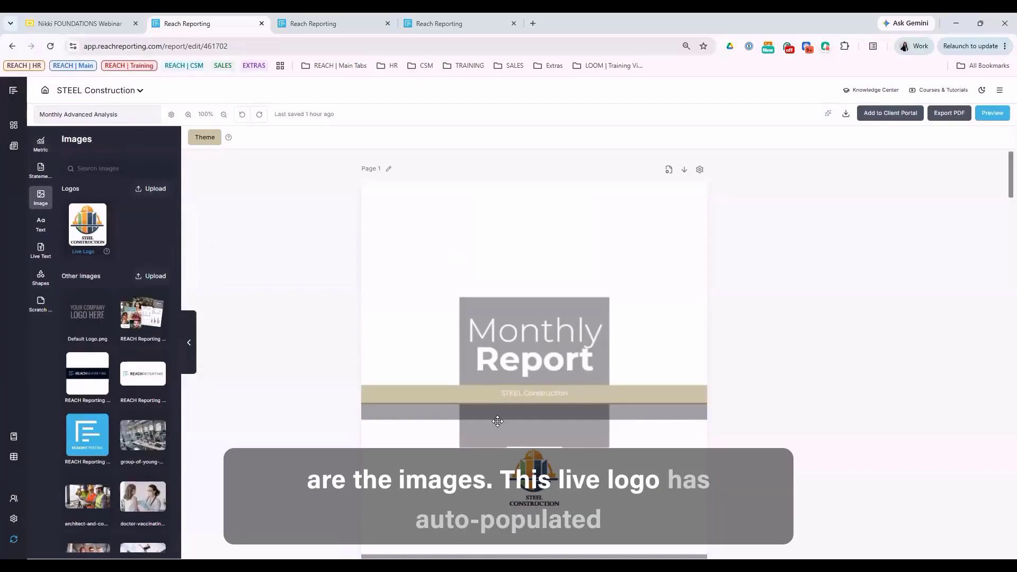
left_click_drag(539, 490, 565, 503)
left_click(588, 473)
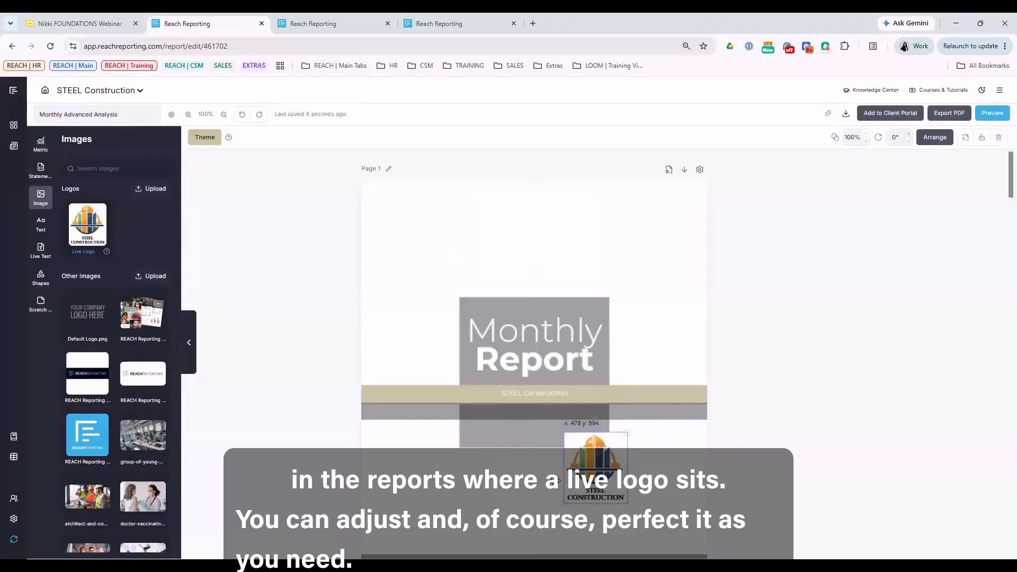
left_click(543, 479)
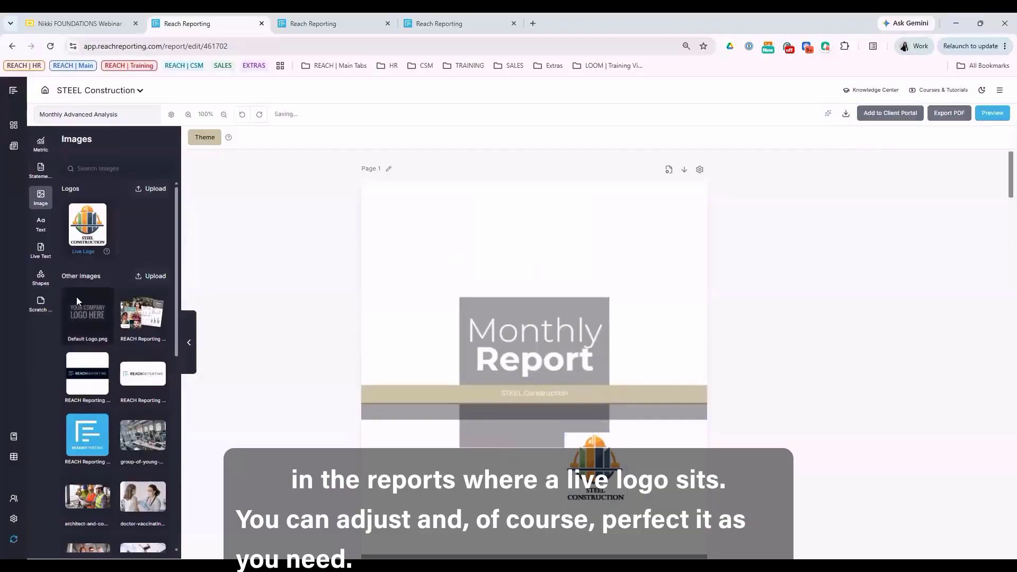
Add the white REACH Reporting logo from the other images to the cover page's upper-left corner, scaled down at about x 37, y 38
left_click_drag(68, 276, 107, 281)
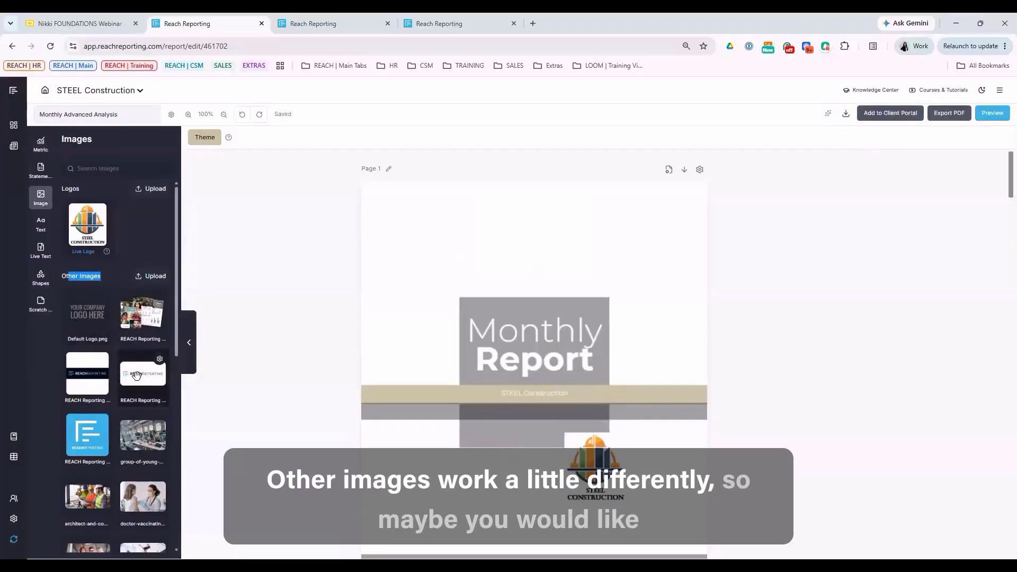
left_click_drag(419, 233, 423, 230)
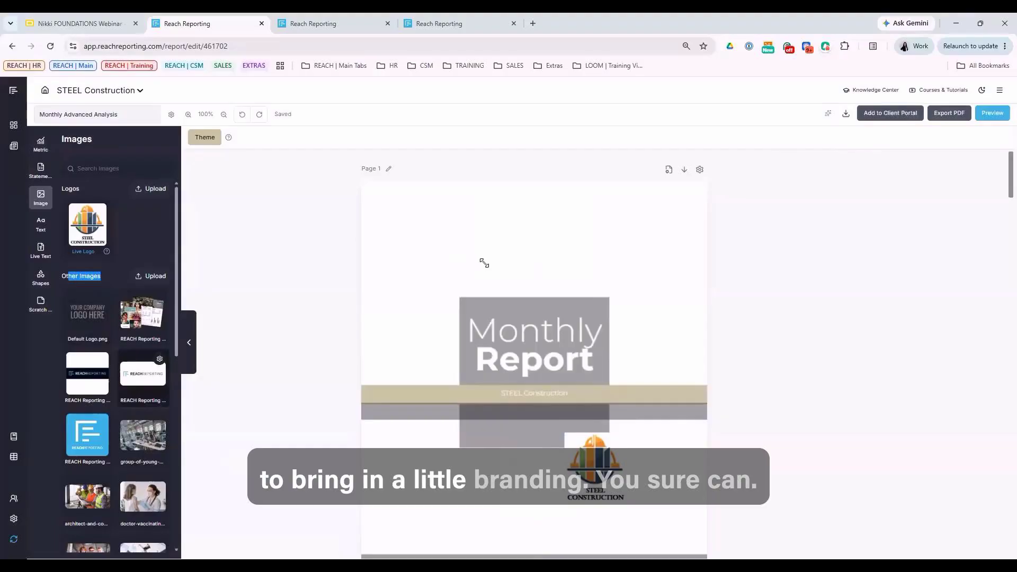
left_click_drag(484, 263, 419, 210)
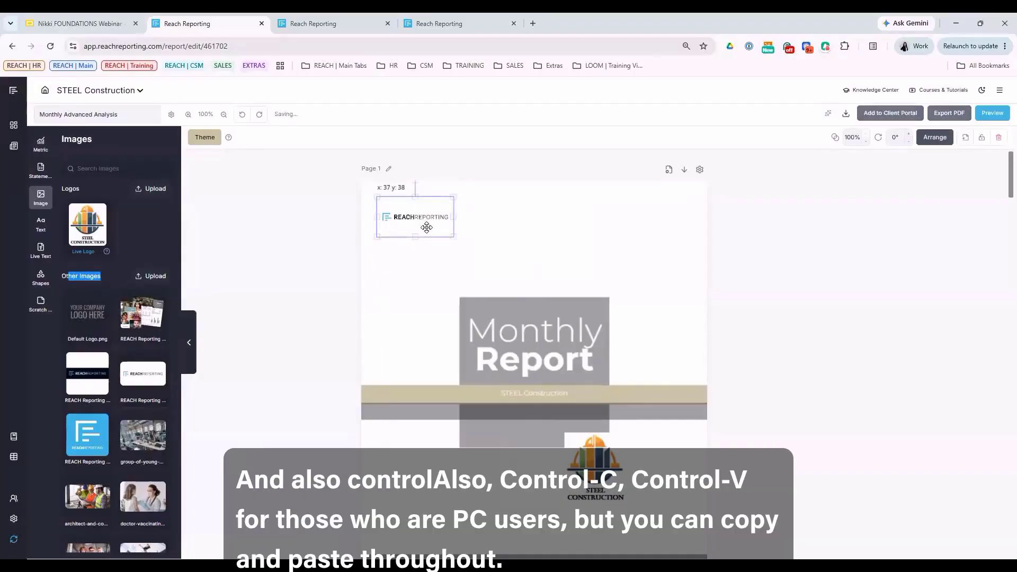
Show the text options and examine the cover page's static Monthly Report title, live company name and live report date
left_click(43, 229)
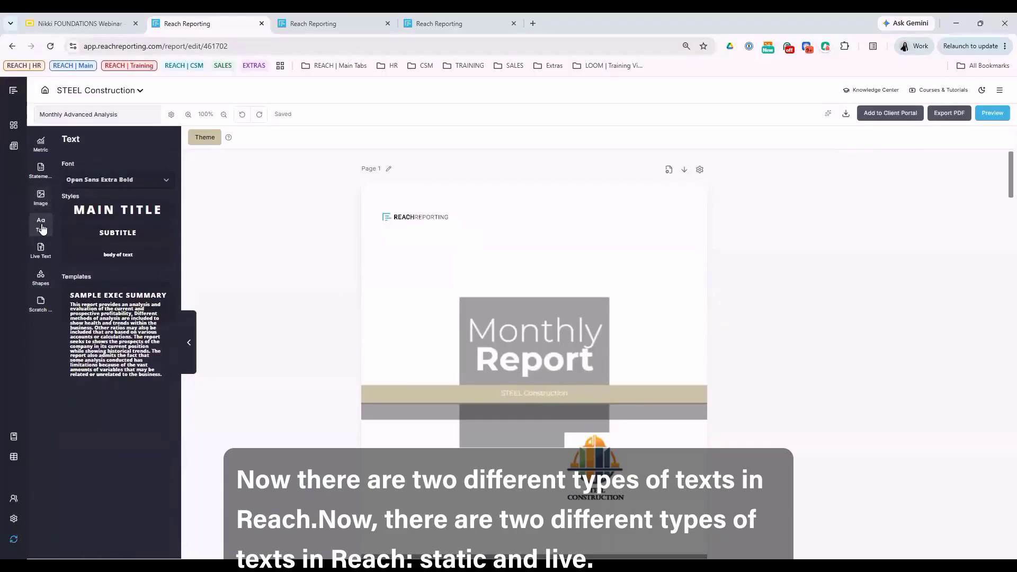
left_click(554, 337)
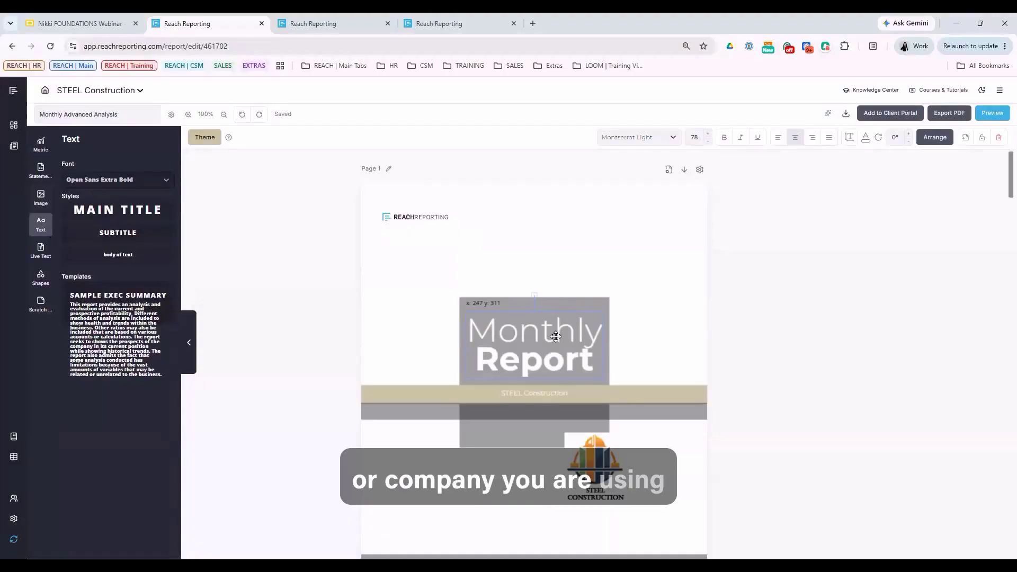
scroll(556, 336, "down", 1)
left_click(560, 340)
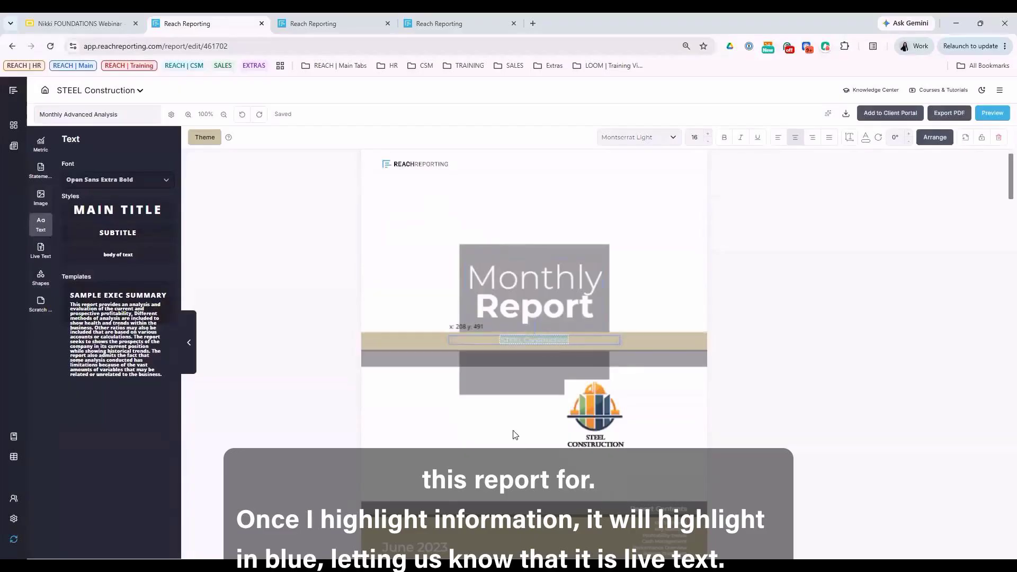
scroll(521, 424, "down", 3)
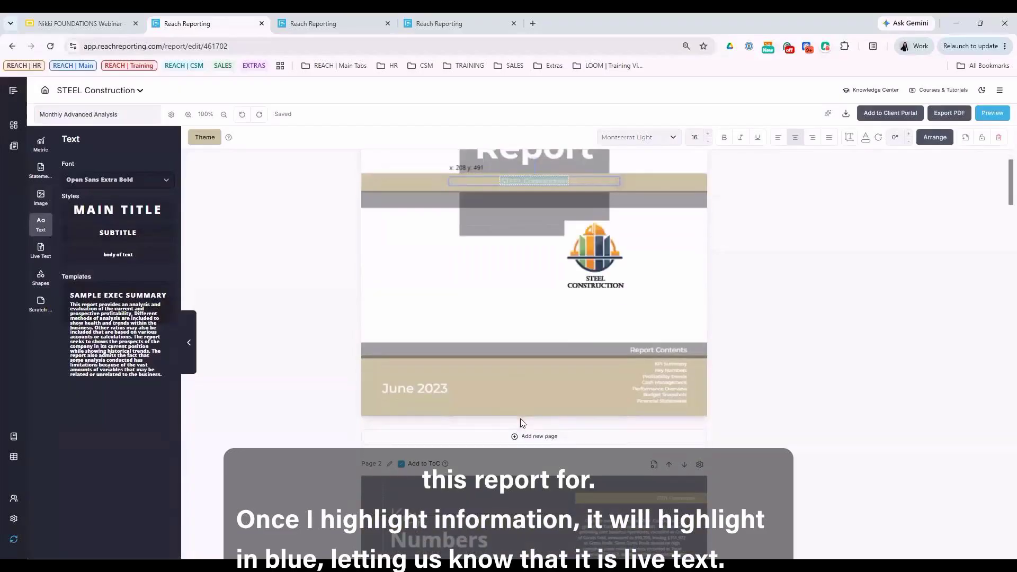
left_click(437, 390)
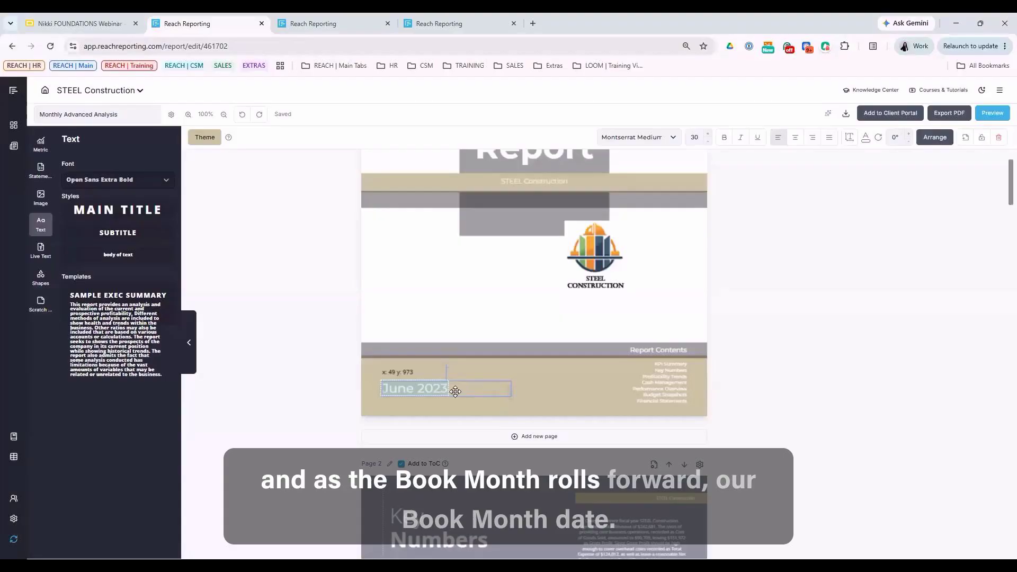
left_click(638, 423)
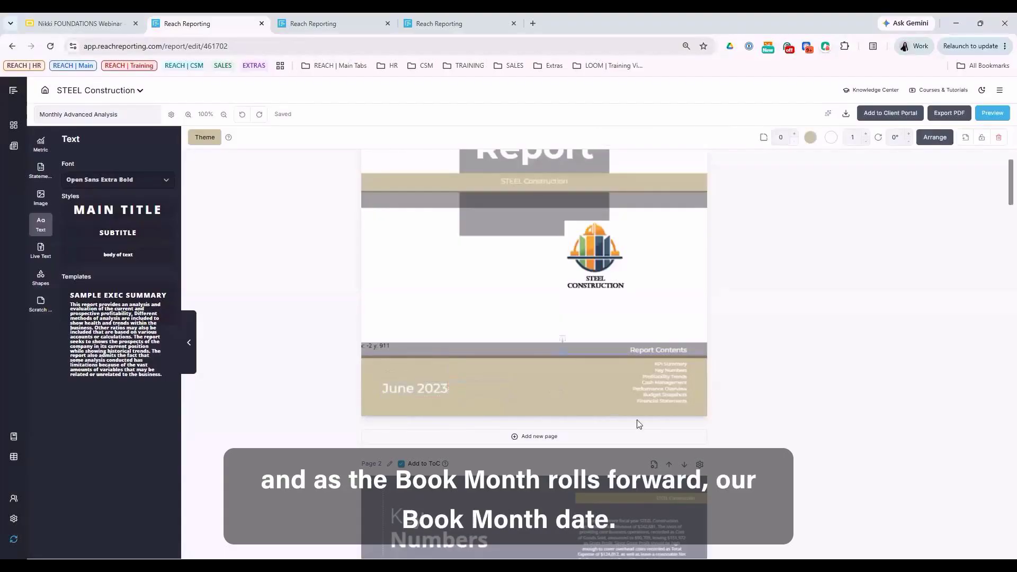
Examine the live text in page 2's Key Numbers paragraph and in the callout numbers and sentences below the table
scroll(639, 423, "down", 3)
left_click(618, 407)
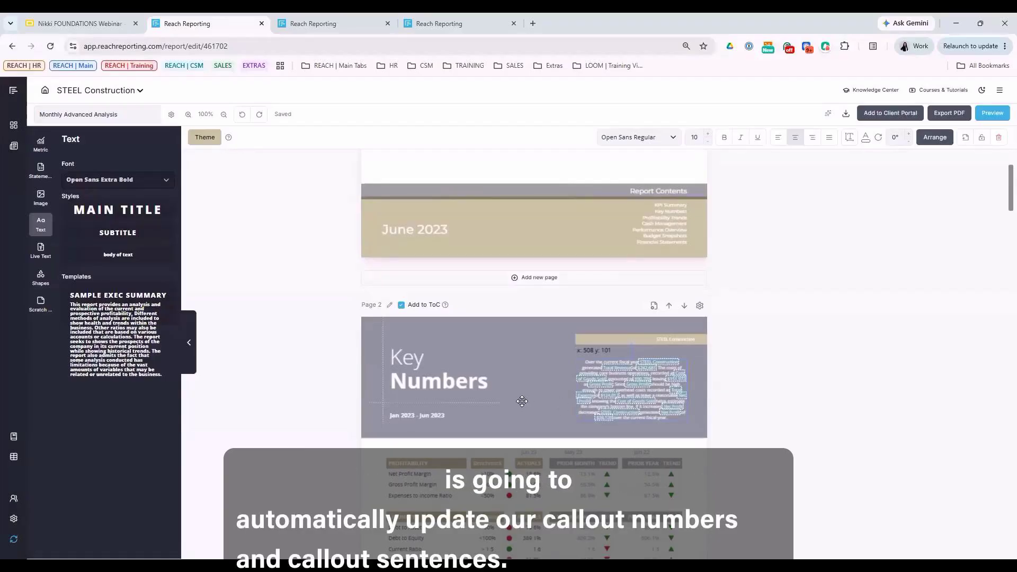
scroll(524, 406, "down", 6)
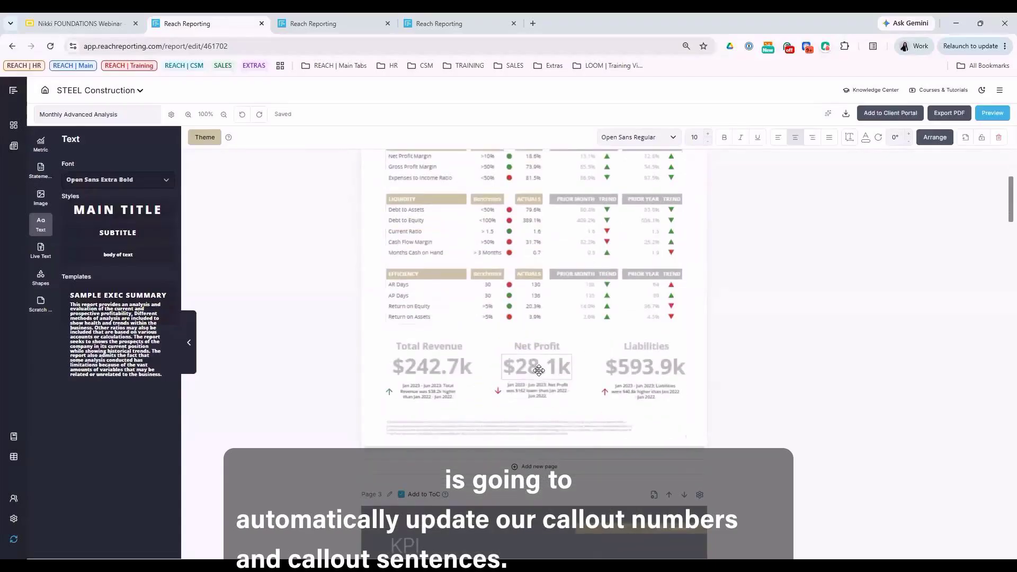
left_click(669, 371)
left_click(644, 392)
left_click(542, 394)
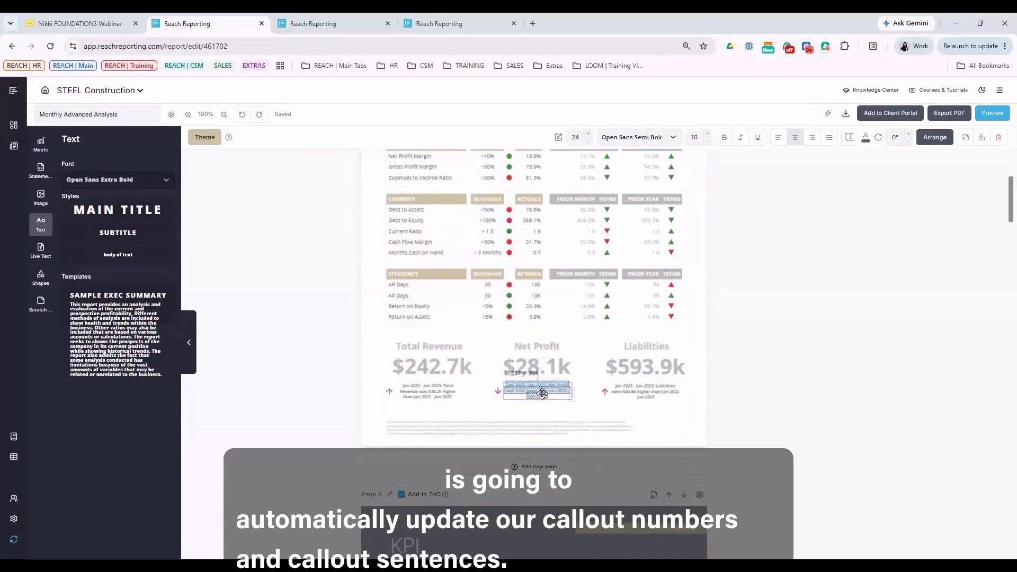
Select the metrics table on the Key Numbers page, and check the page options for duplicating or deleting page 2
left_click(537, 291)
scroll(540, 297, "up", 2)
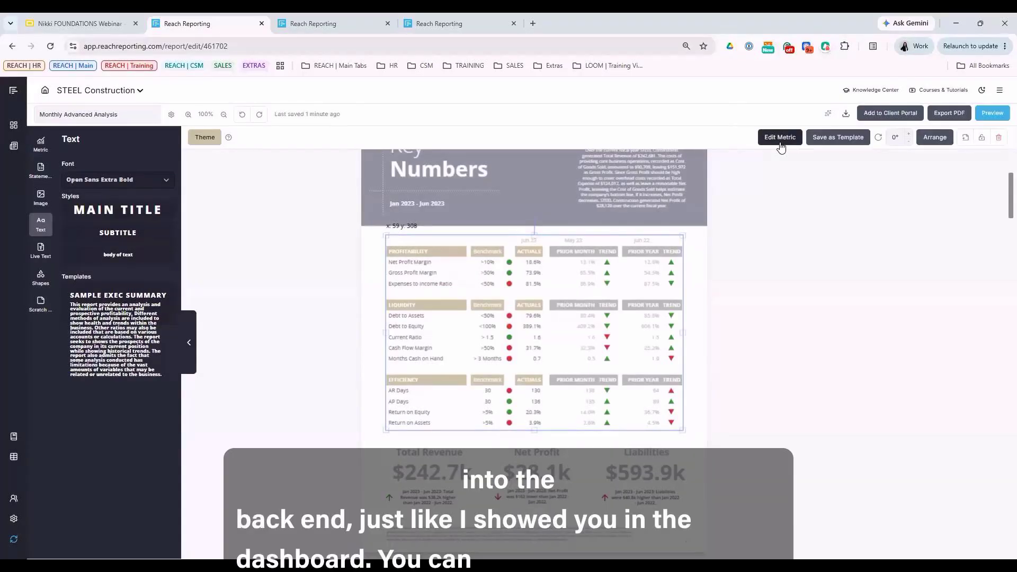
scroll(754, 291, "up", 3)
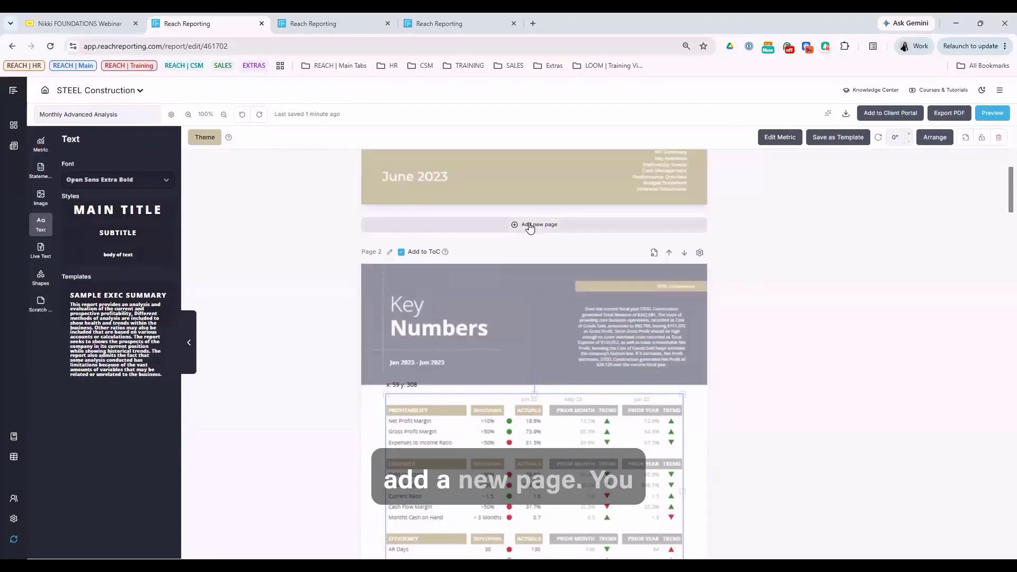
left_click(701, 254)
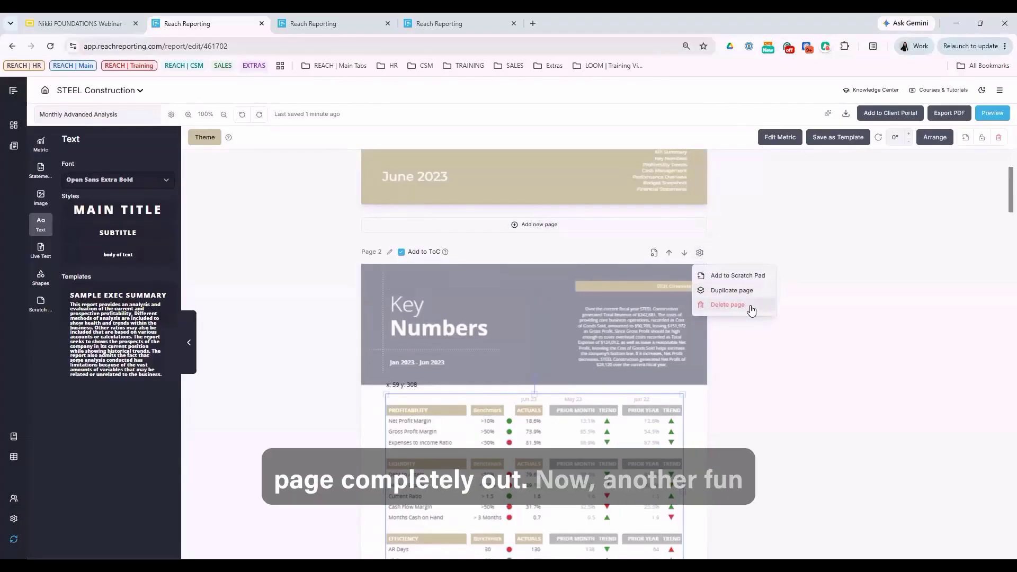
left_click(756, 349)
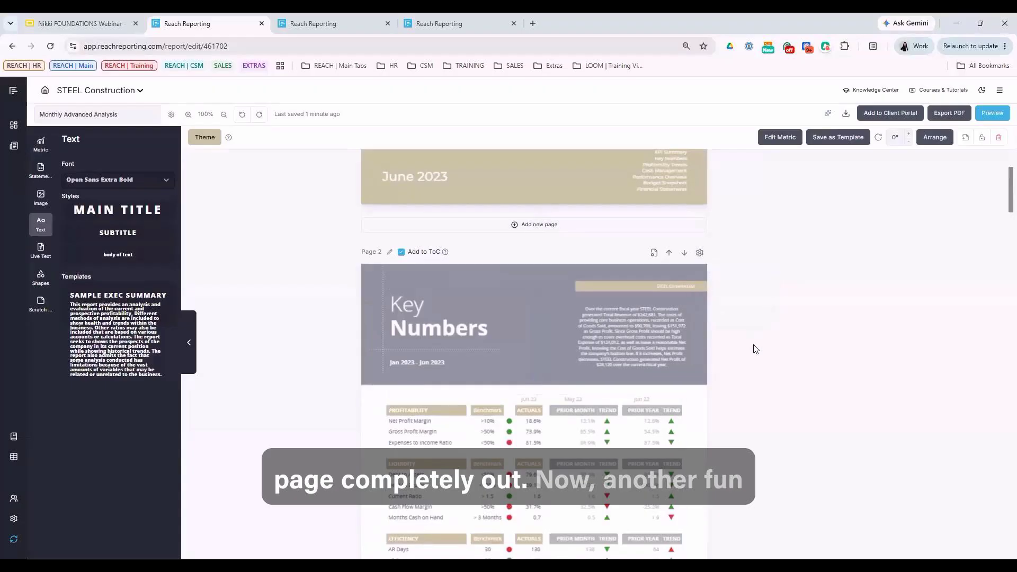
Change the report's theme color to the orange preset EC962E and check it across the cover, Key Numbers, KPI Summary and Profitability Trends pages
left_click(207, 139)
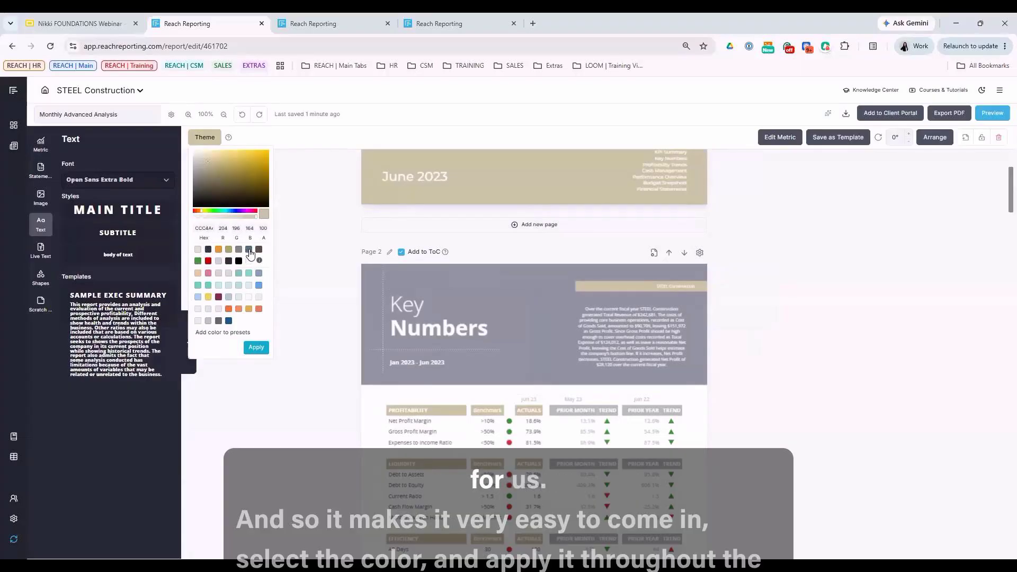
left_click(219, 250)
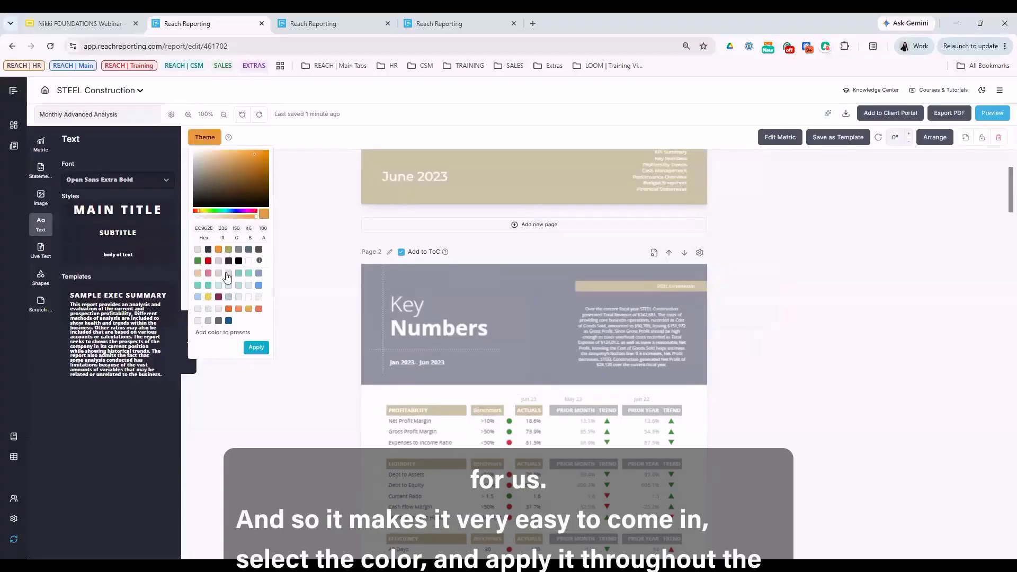
left_click(331, 340)
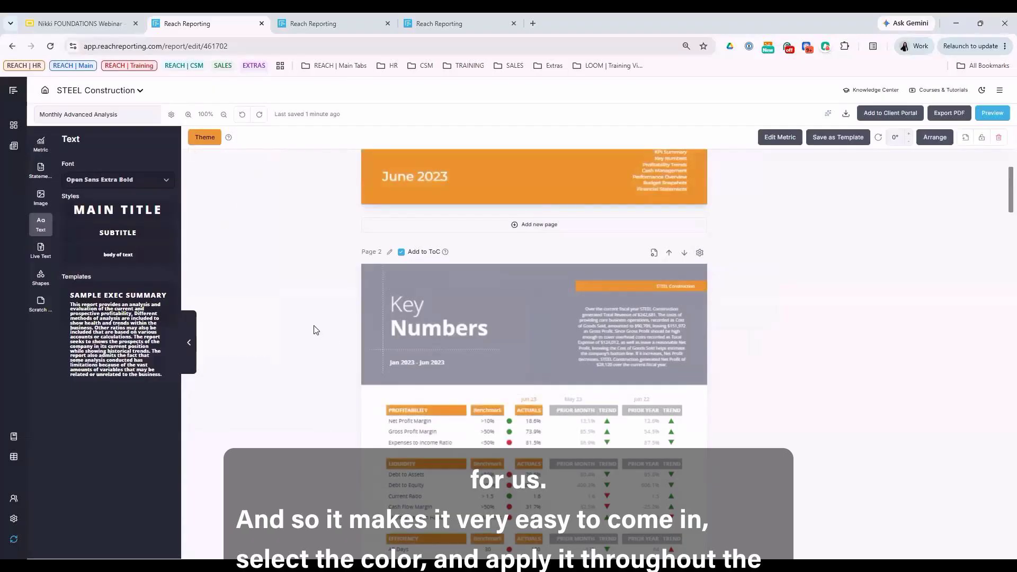
scroll(314, 330, "up", 7)
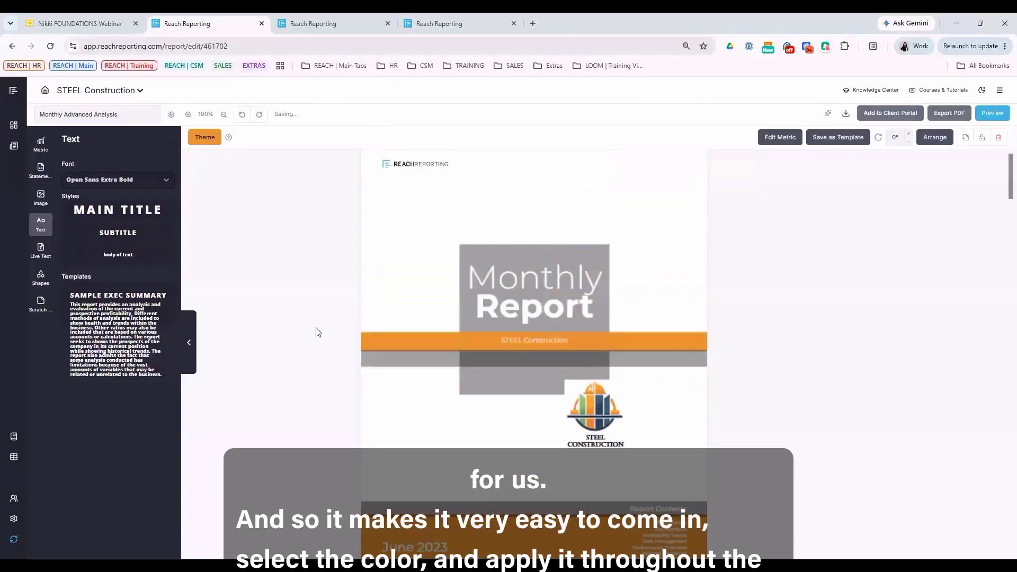
scroll(317, 334, "down", 10)
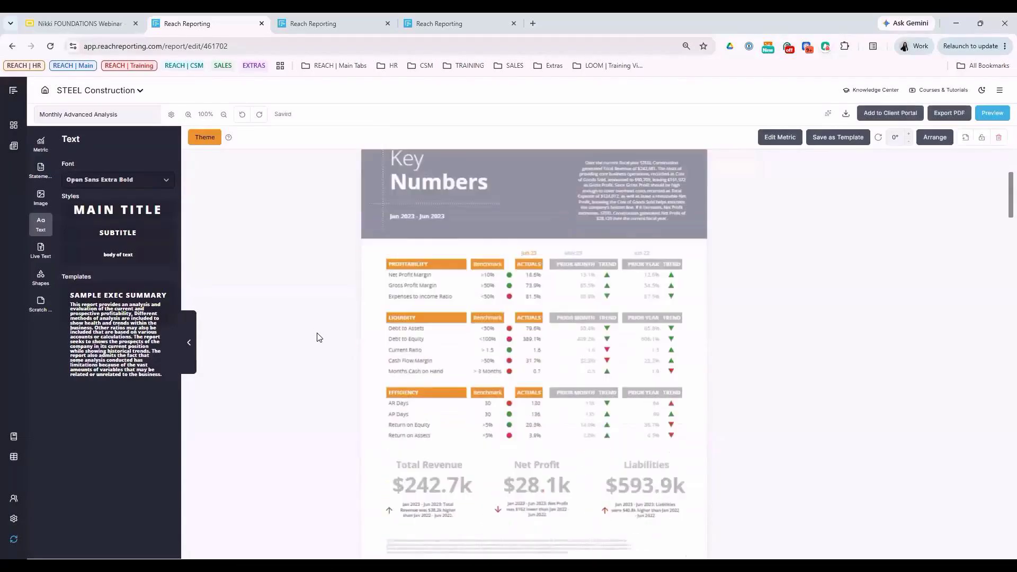
scroll(317, 338, "down", 6)
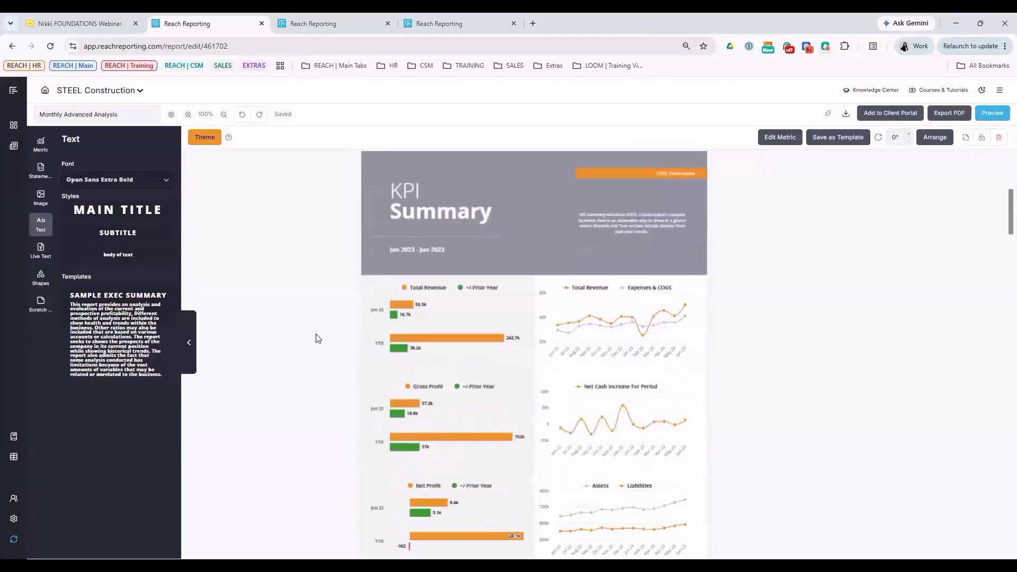
scroll(317, 337, "down", 6)
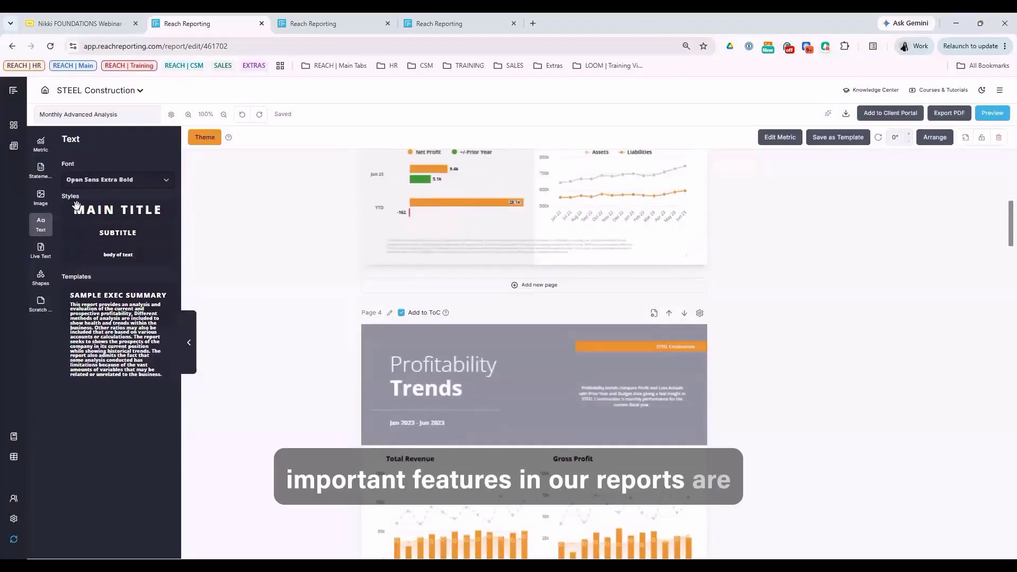
Show the report's statements, examine the Profit and Loss after page 6, and go to the Profit and Loss after page 7
left_click(39, 173)
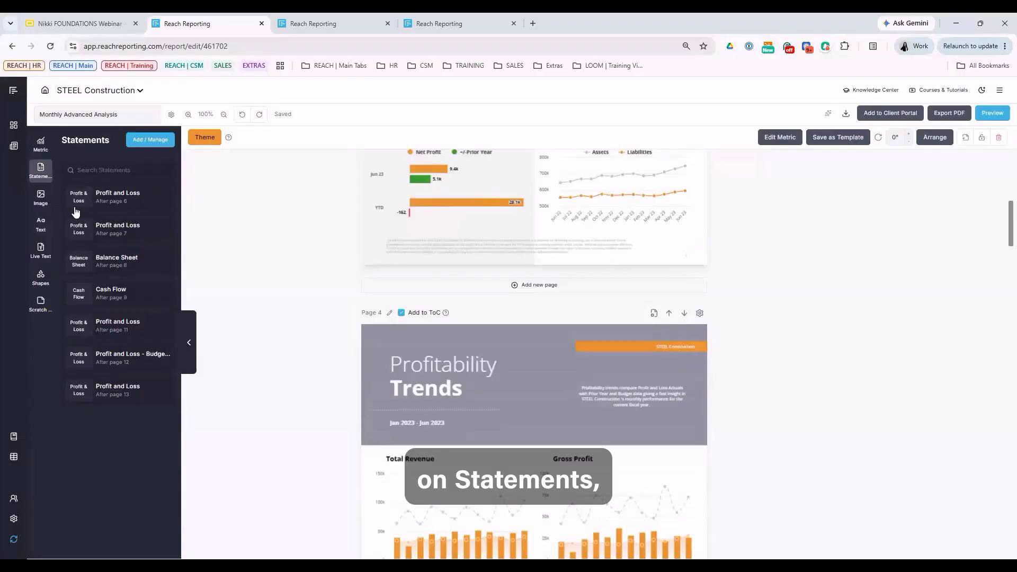
left_click(104, 197)
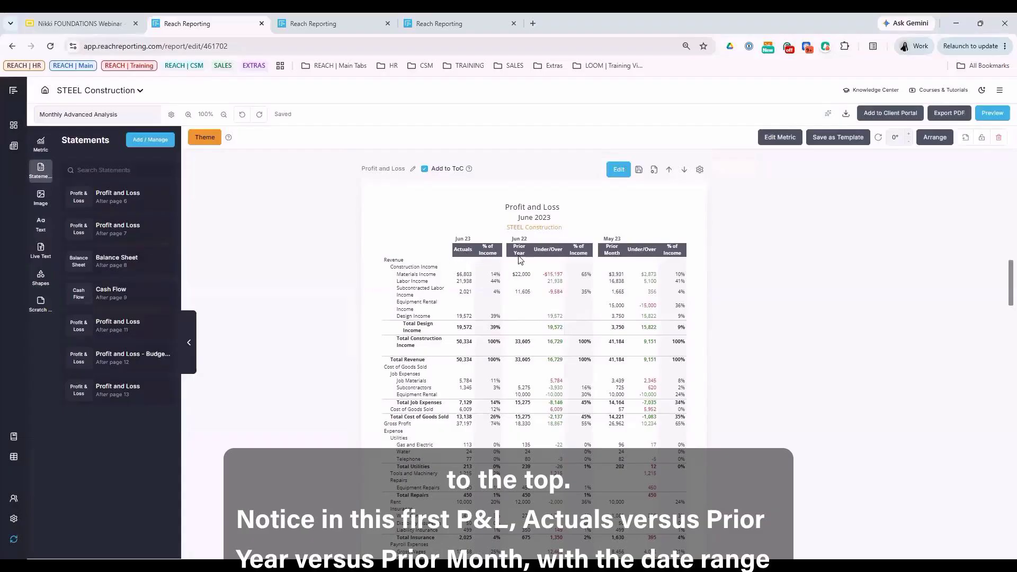
triple_click(619, 239)
left_click(118, 229)
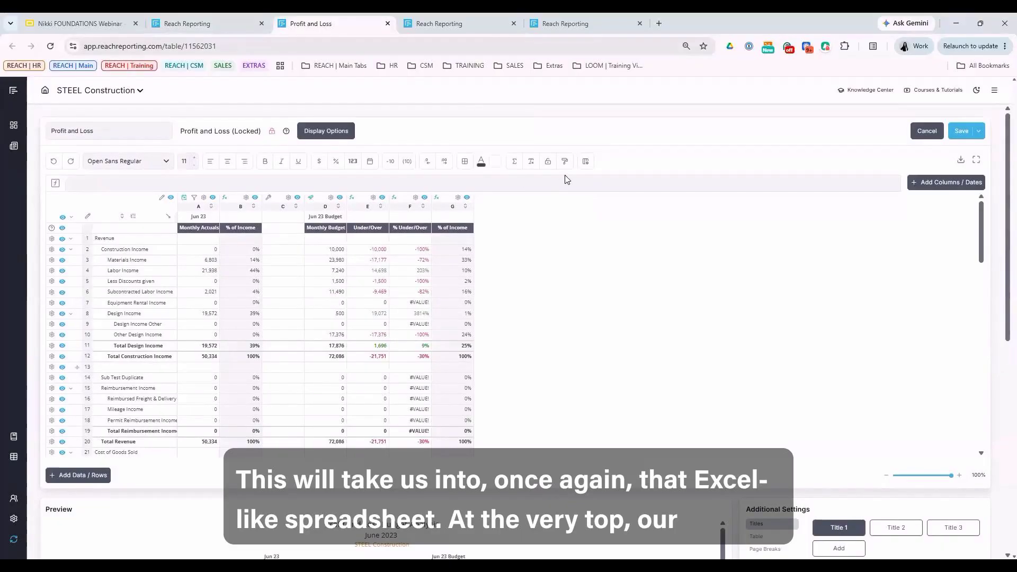
Collapse and expand the Construction Income rows, and do the same for all parent rows at once in the statement table
left_click_drag(200, 217, 322, 218)
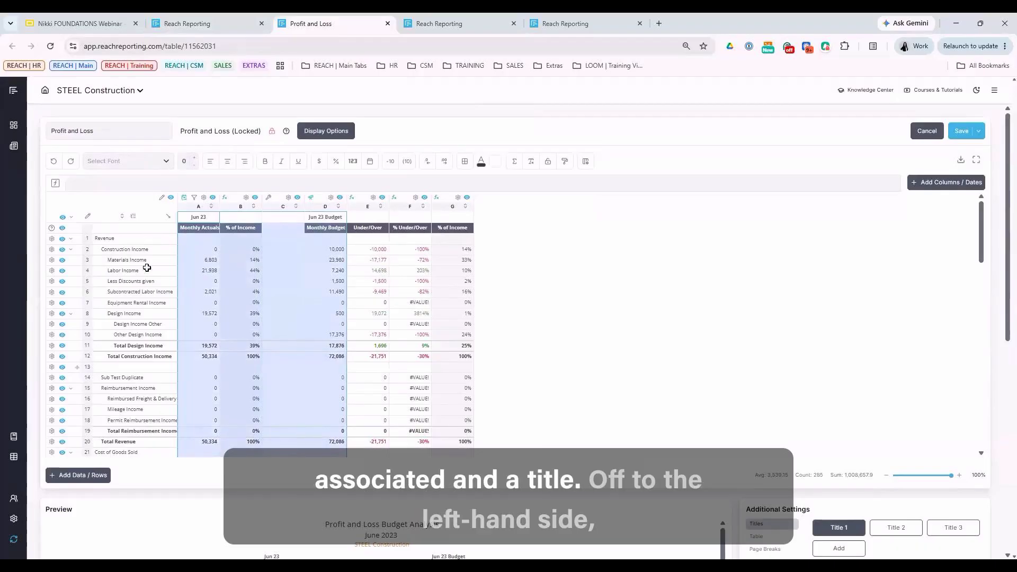
left_click_drag(146, 238, 152, 311)
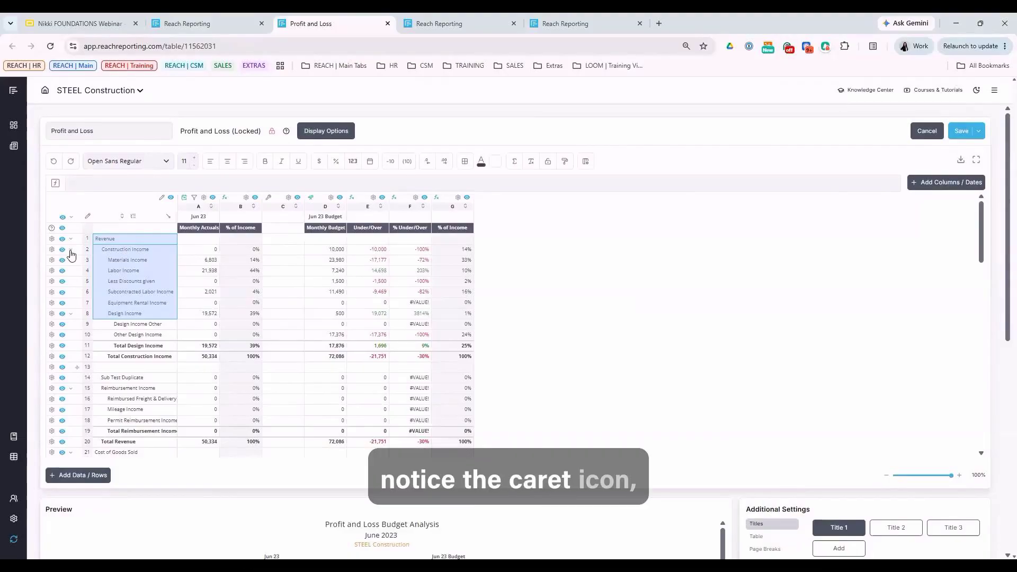
left_click(71, 249)
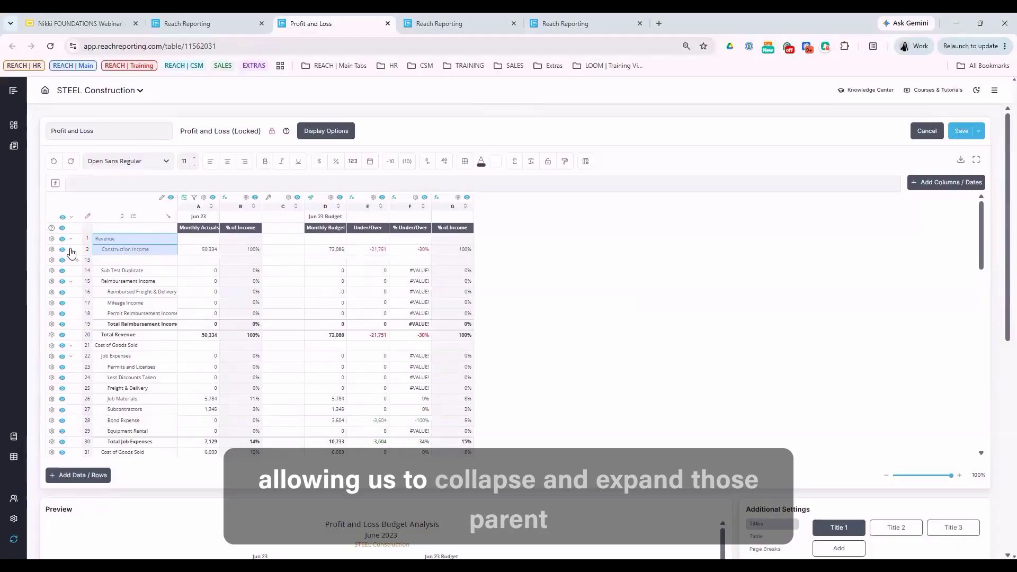
left_click(71, 250)
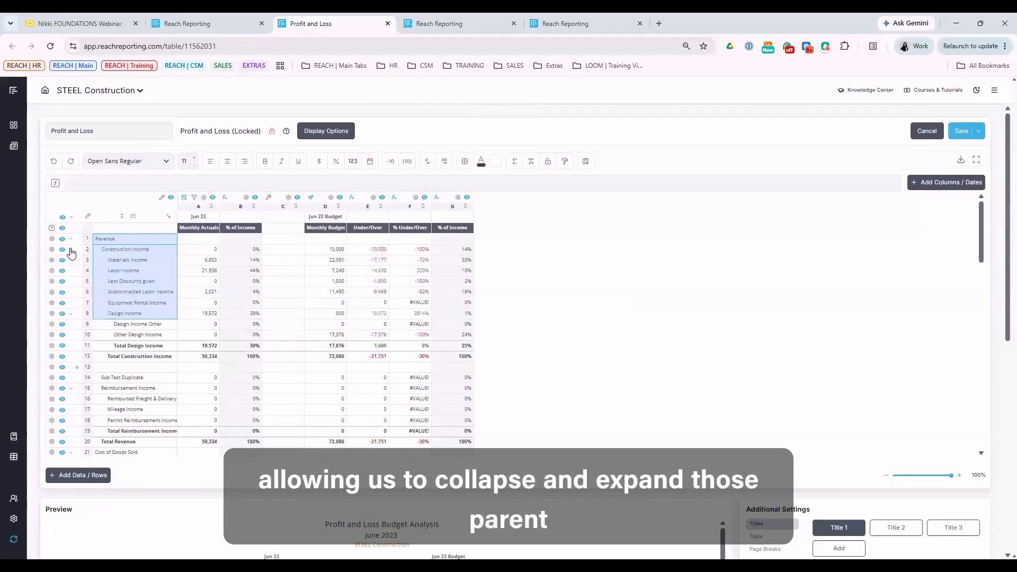
left_click(71, 218)
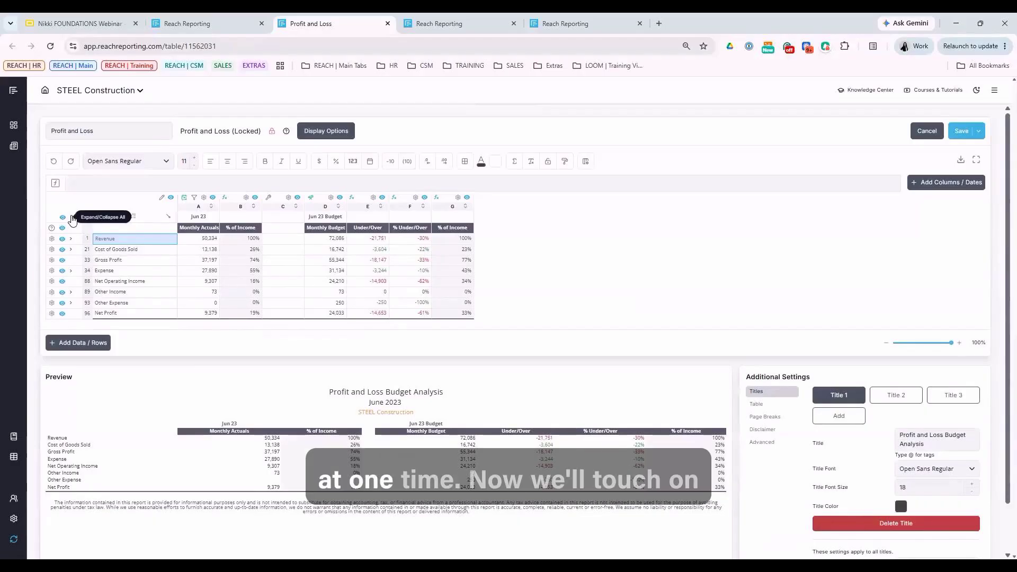
left_click(72, 219)
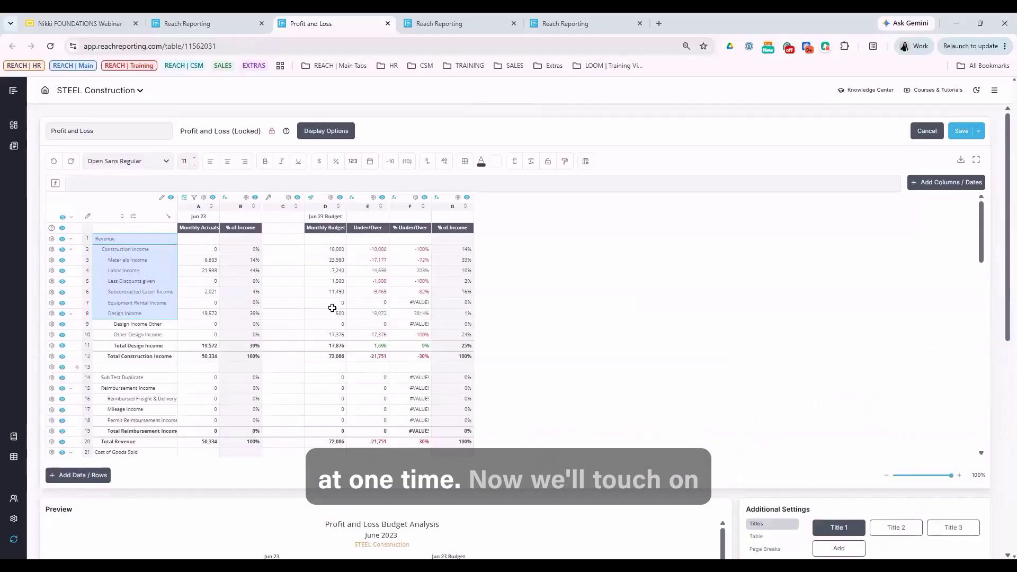
Examine column A's live-date indicator, class filters, column settings and visibility option, and the row settings for Materials Income
left_click(367, 282)
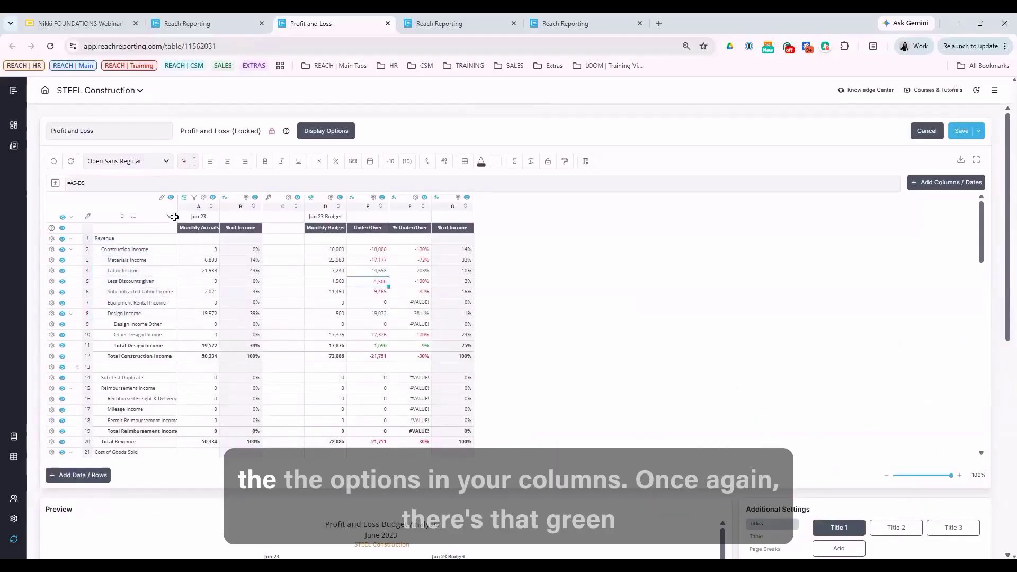
left_click(198, 206)
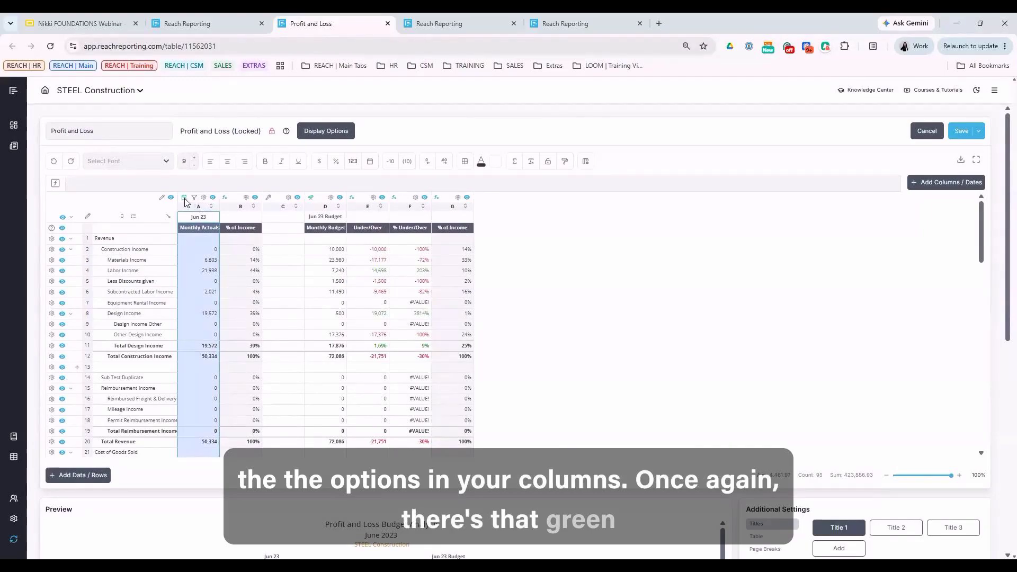
mouse_move(185, 202)
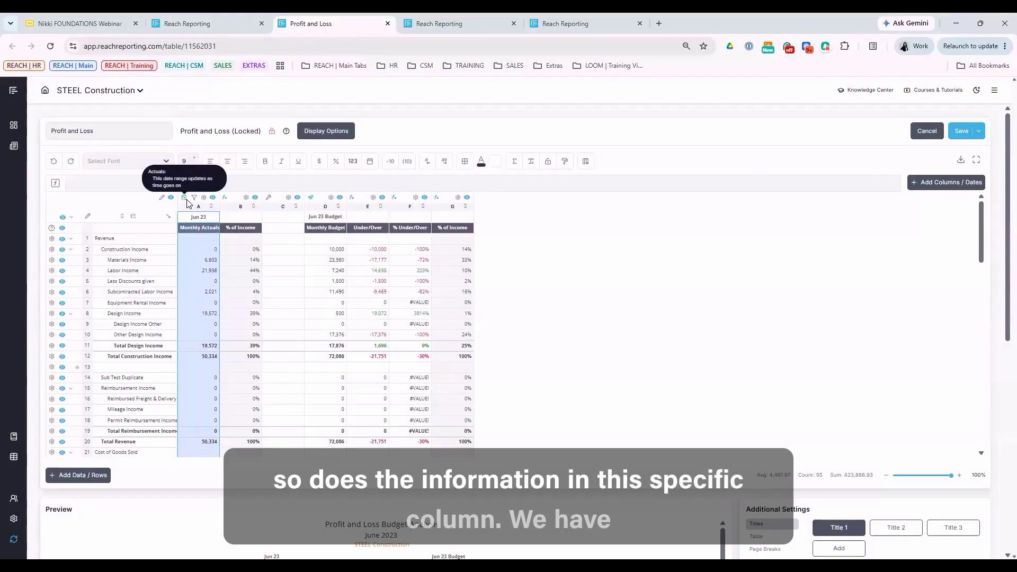
left_click(194, 198)
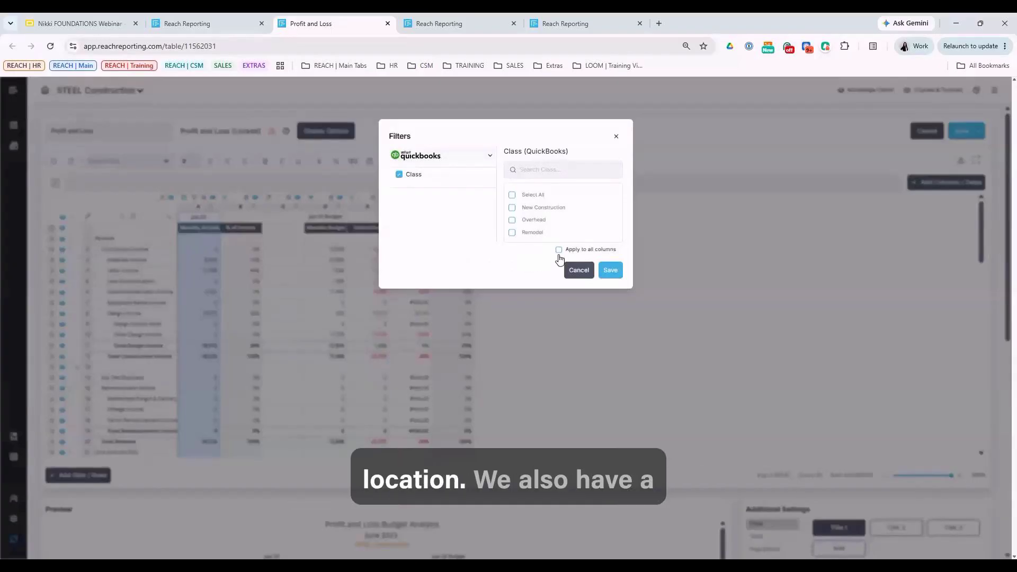
left_click(577, 271)
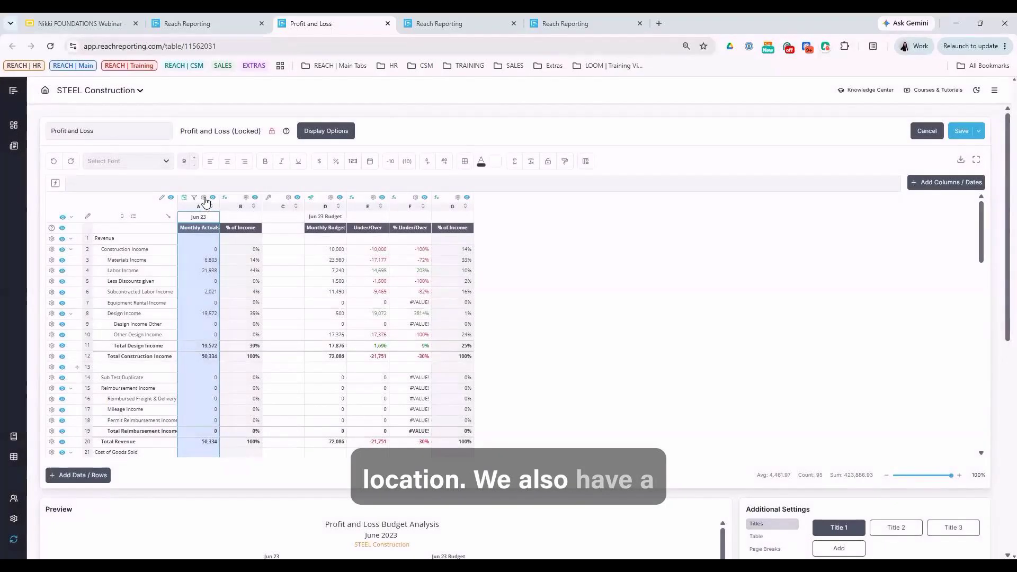
left_click(204, 198)
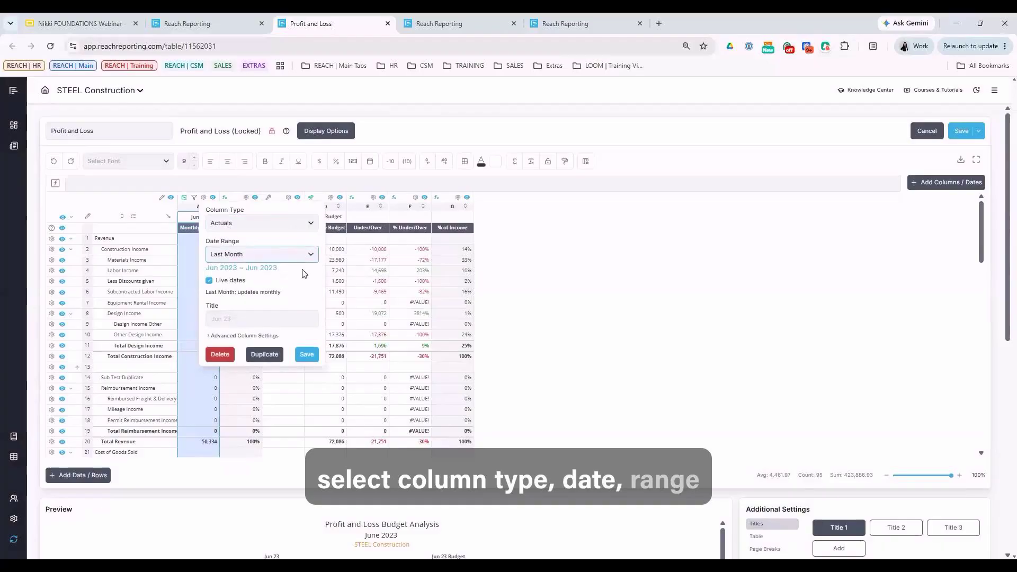
left_click(530, 311)
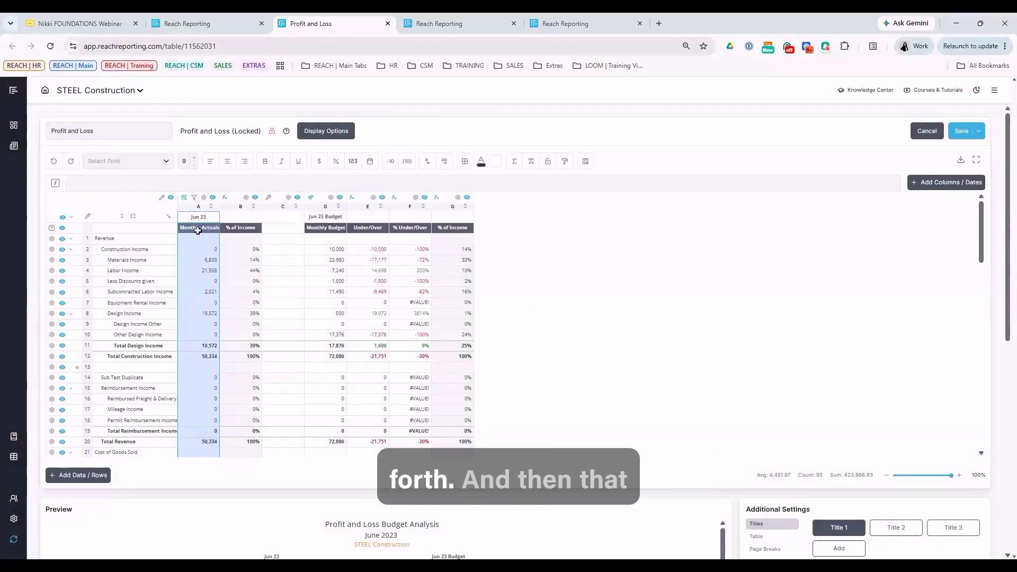
left_click(213, 198)
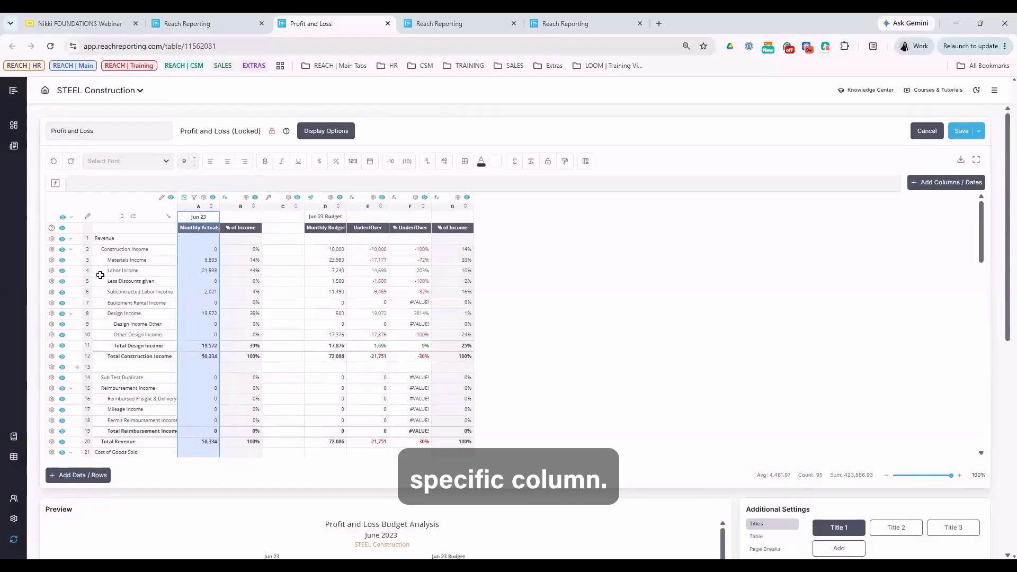
left_click(81, 260)
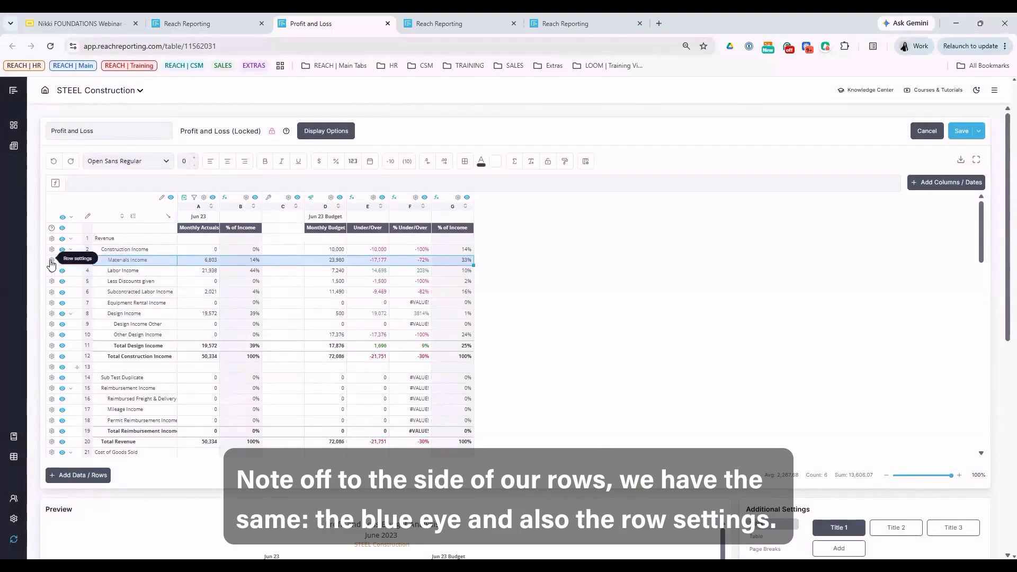
Examine conditional formatting Rule 1 from the Labor Income Under/Over cell, including its format type, sections and icon choices, without saving changes
left_click(382, 273)
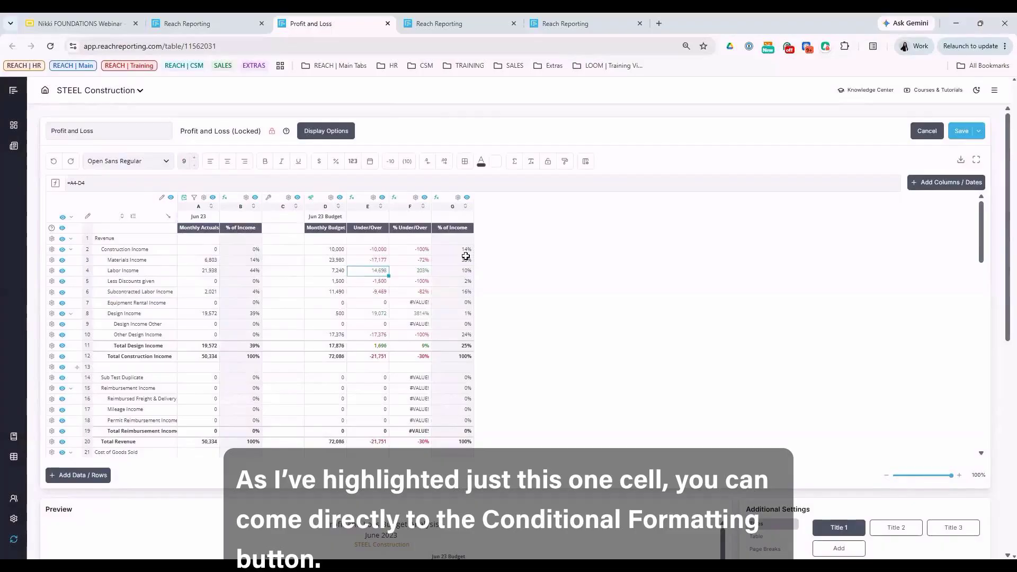
left_click(585, 161)
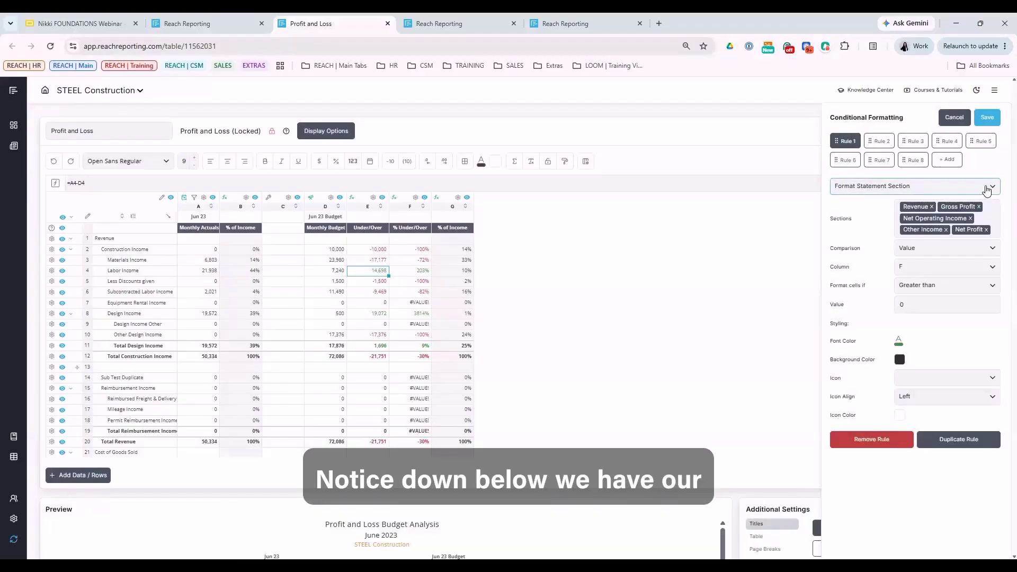
left_click(987, 189)
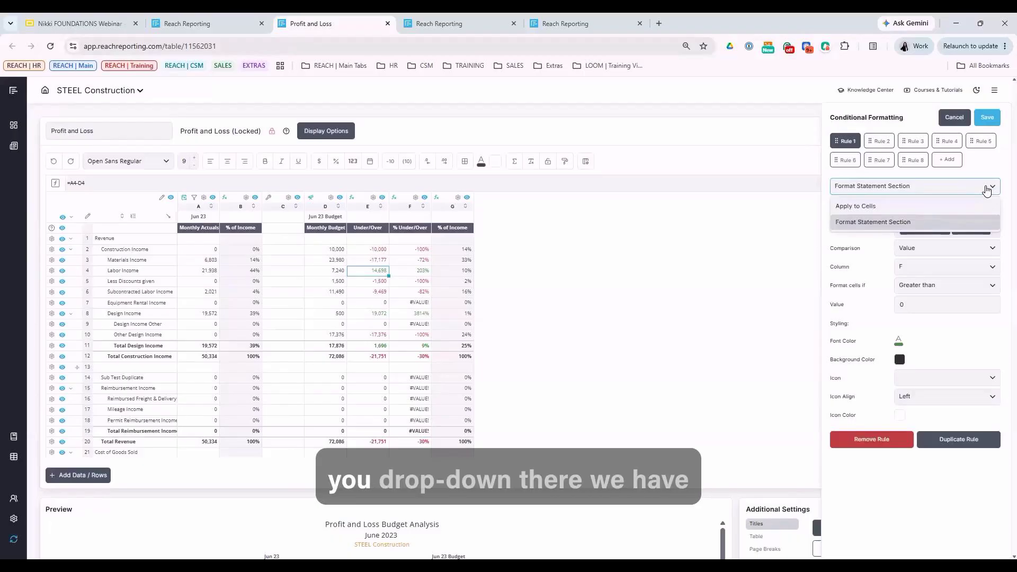
left_click(988, 174)
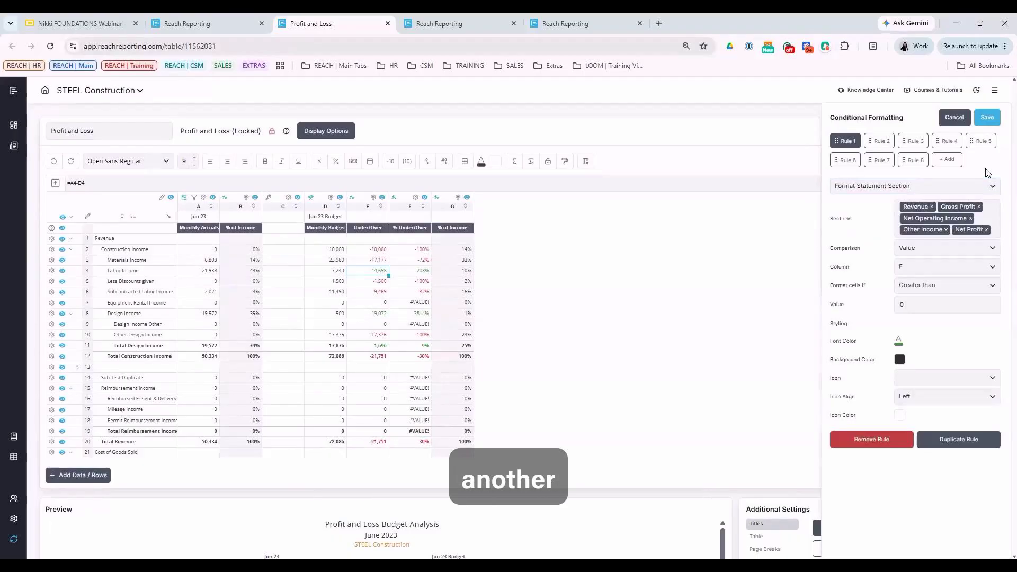
left_click(994, 219)
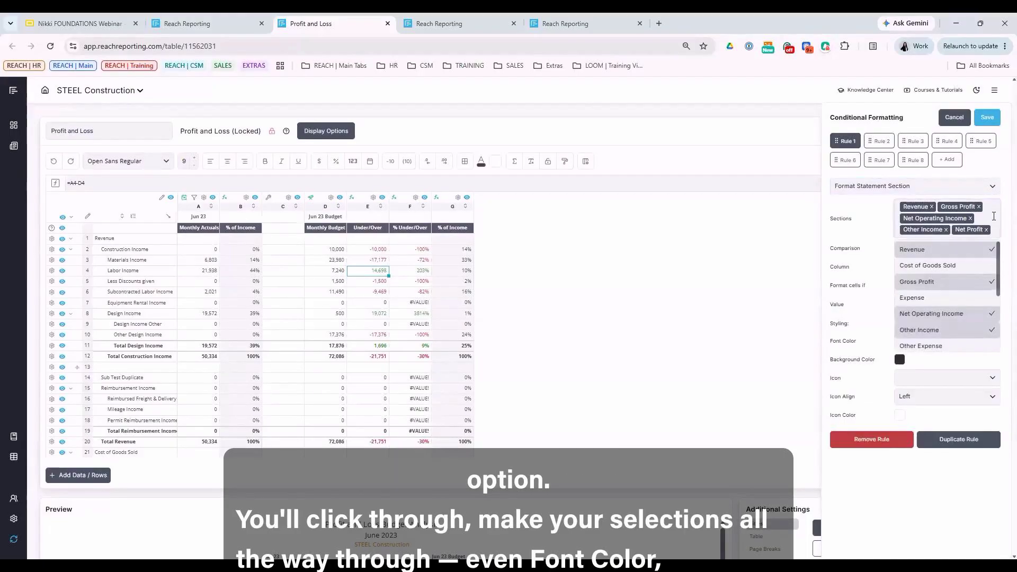
left_click(993, 218)
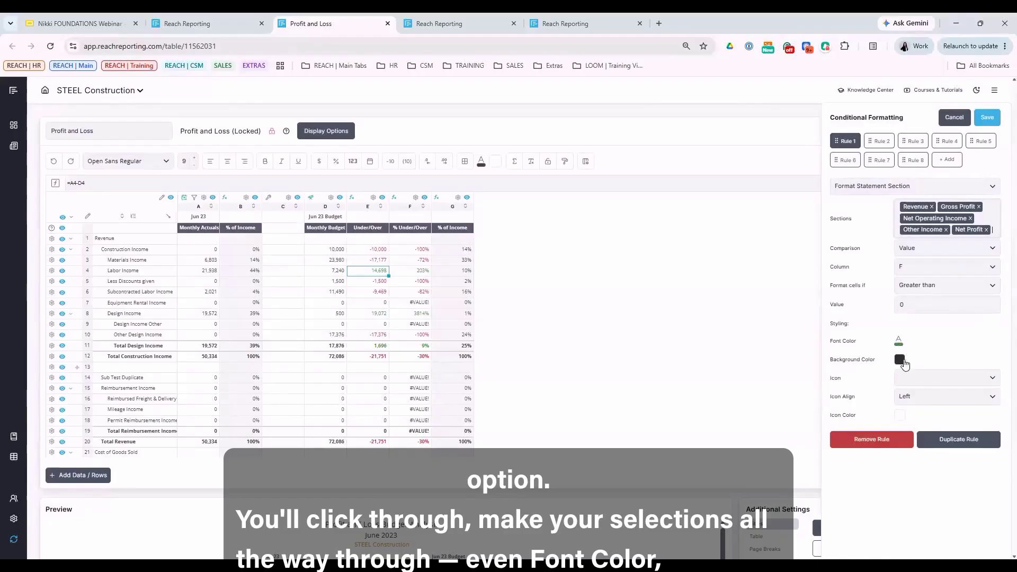
left_click(975, 378)
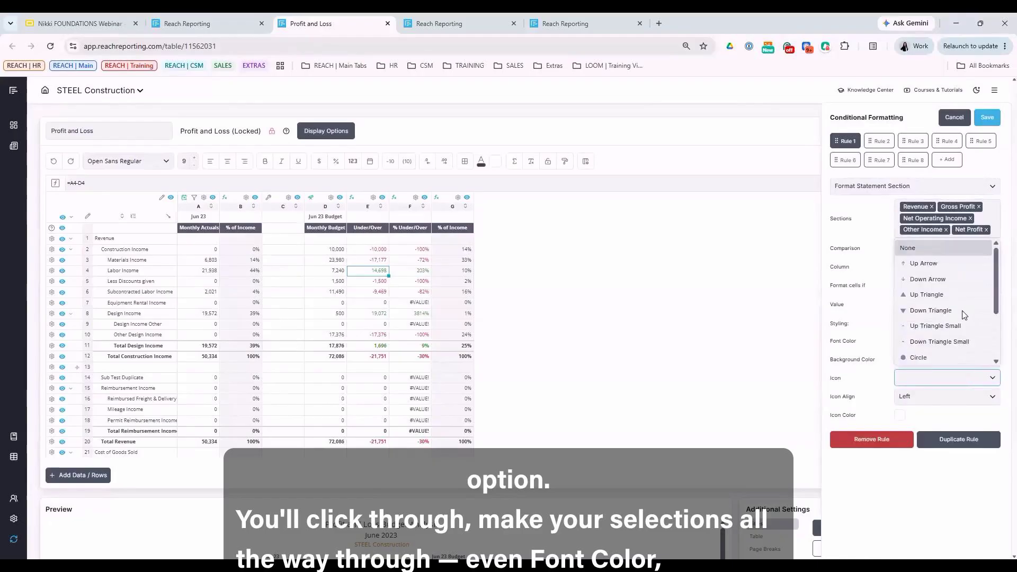
scroll(965, 320, "down", 3)
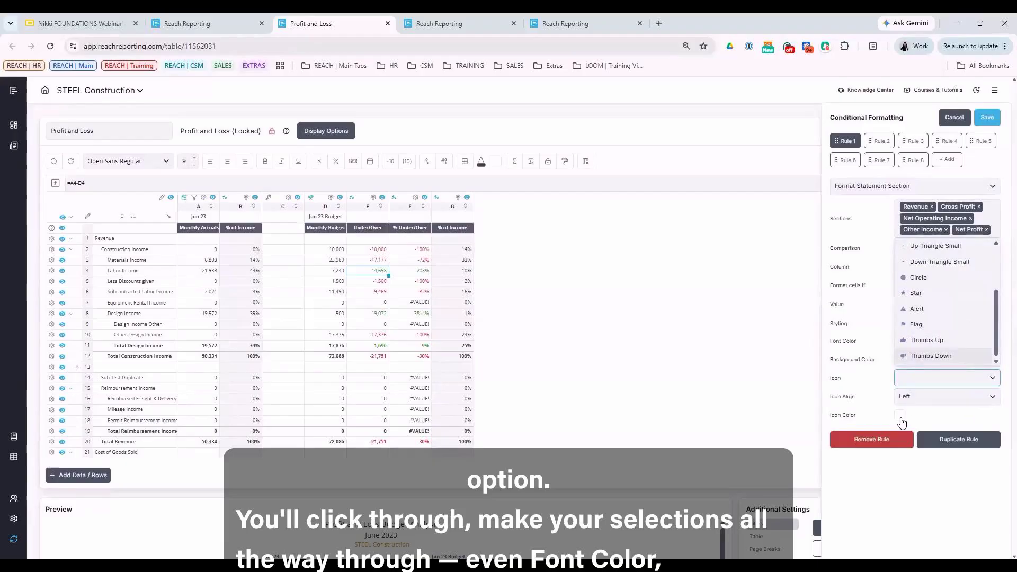
left_click(957, 120)
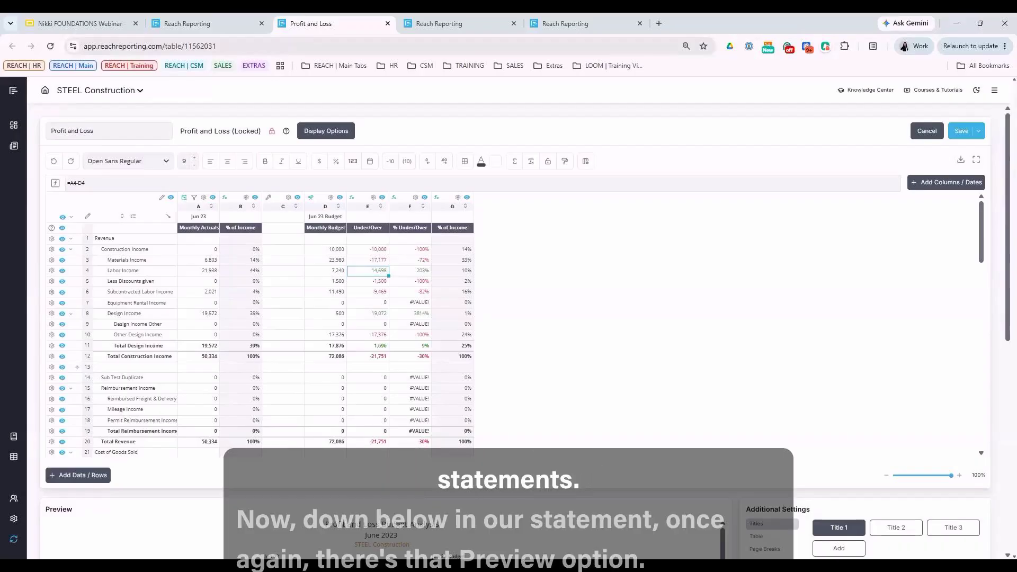
Examine the statement's preview and additional settings, and show the company logo in the Profit and Loss titles
scroll(159, 302, "down", 10)
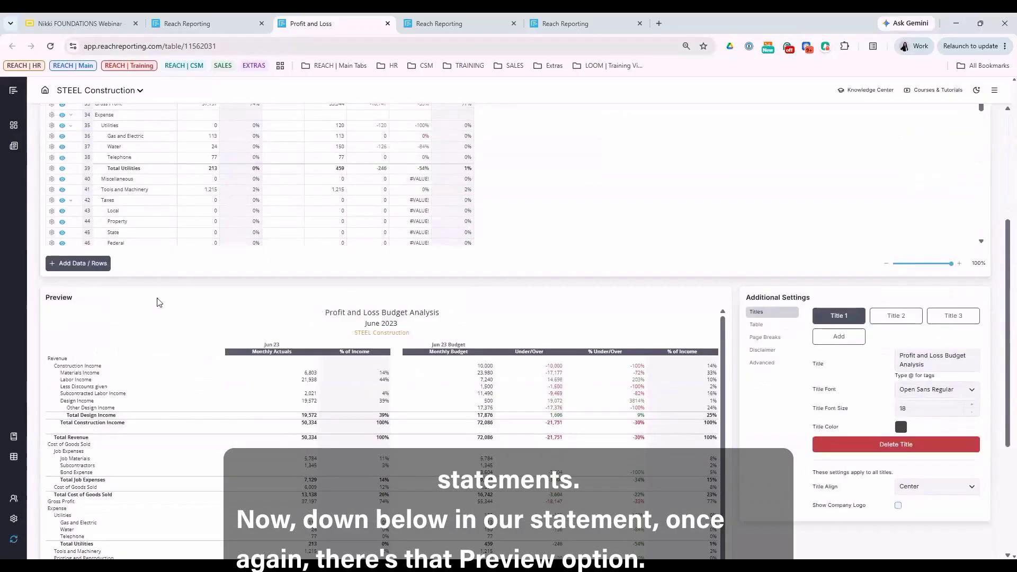
double_click(53, 299)
left_click_drag(747, 297, 819, 298)
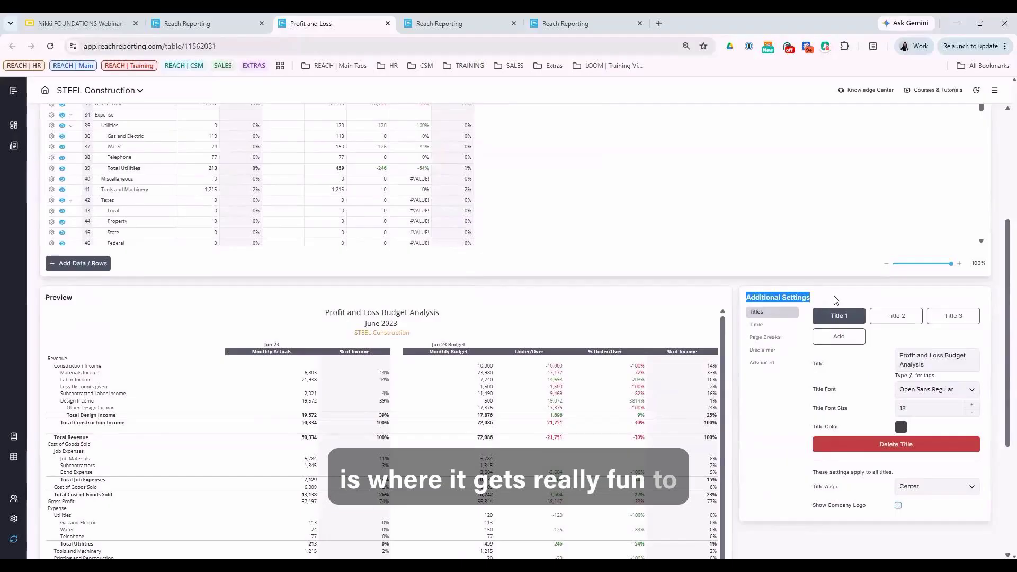
left_click(829, 303)
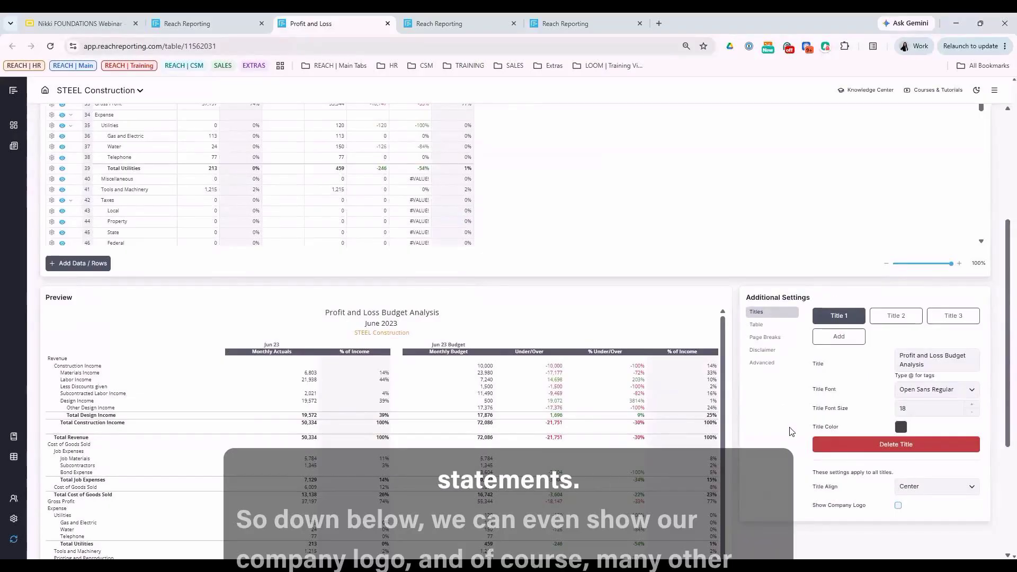
left_click(898, 506)
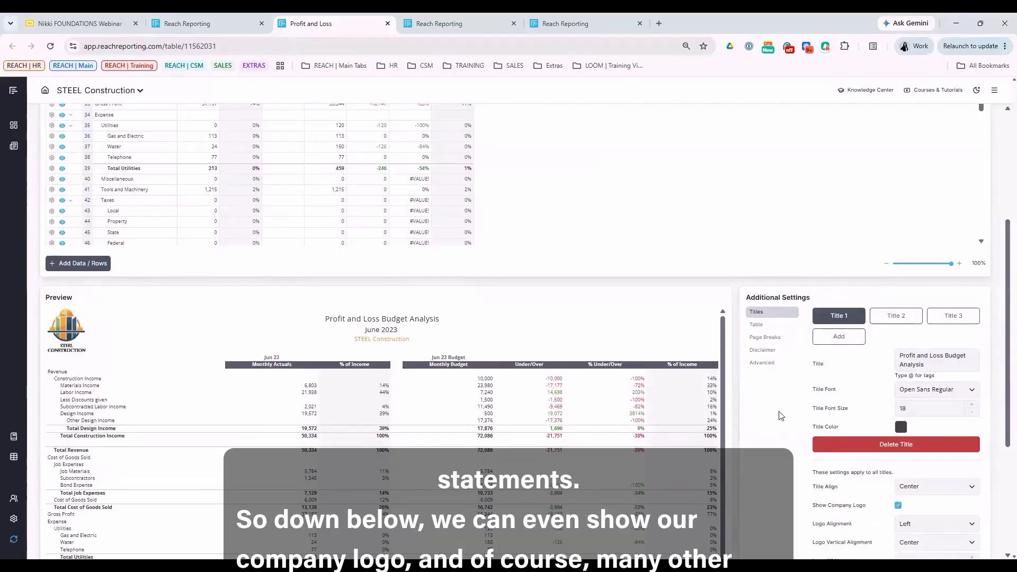
Examine Title 1's static text, replace Title 2's Book Month tag with @ to browse the live tags, and view the Table settings
triple_click(901, 355)
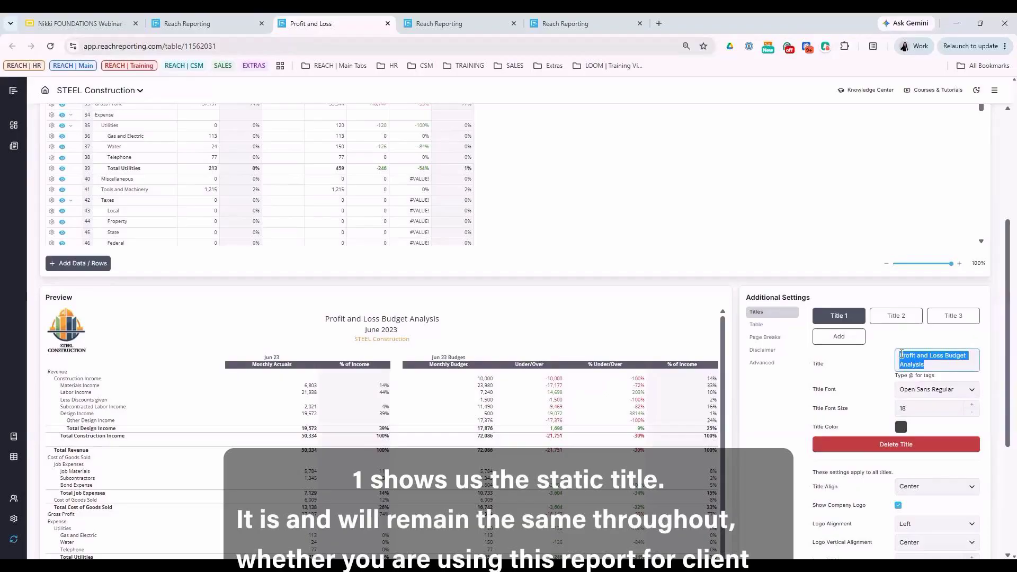
left_click(896, 316)
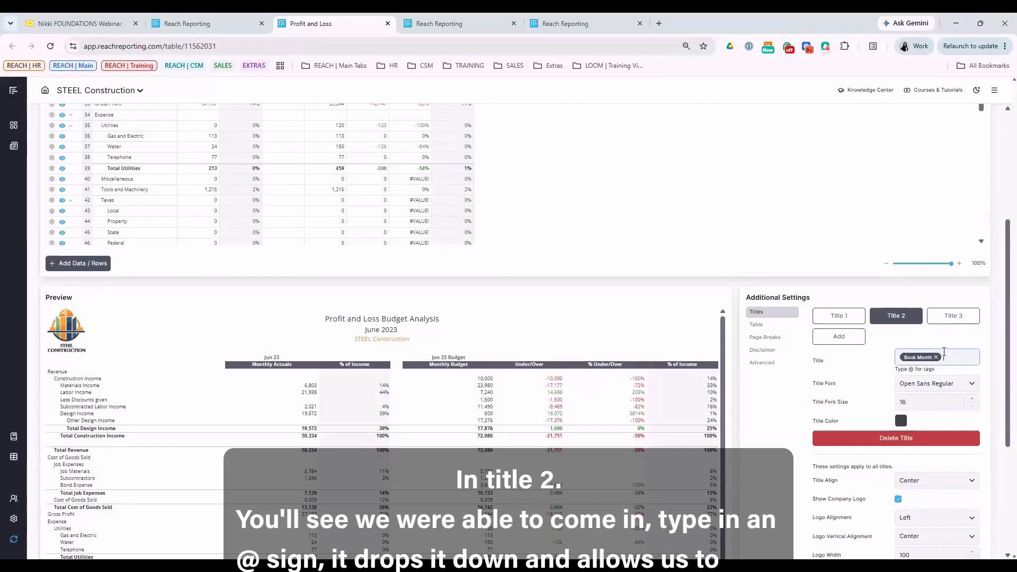
key("BackSpace")
type("@")
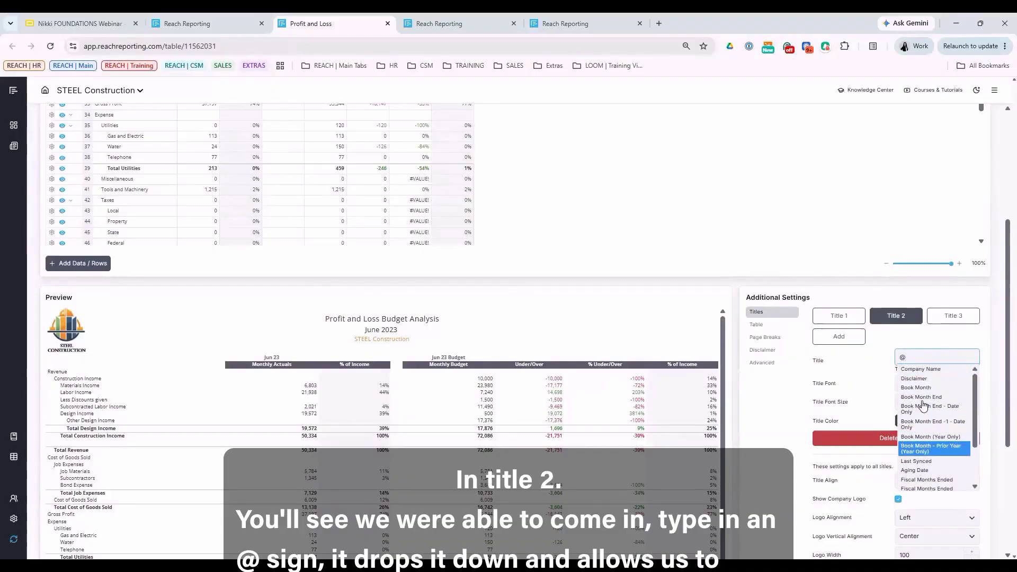
scroll(928, 429, "down", 1)
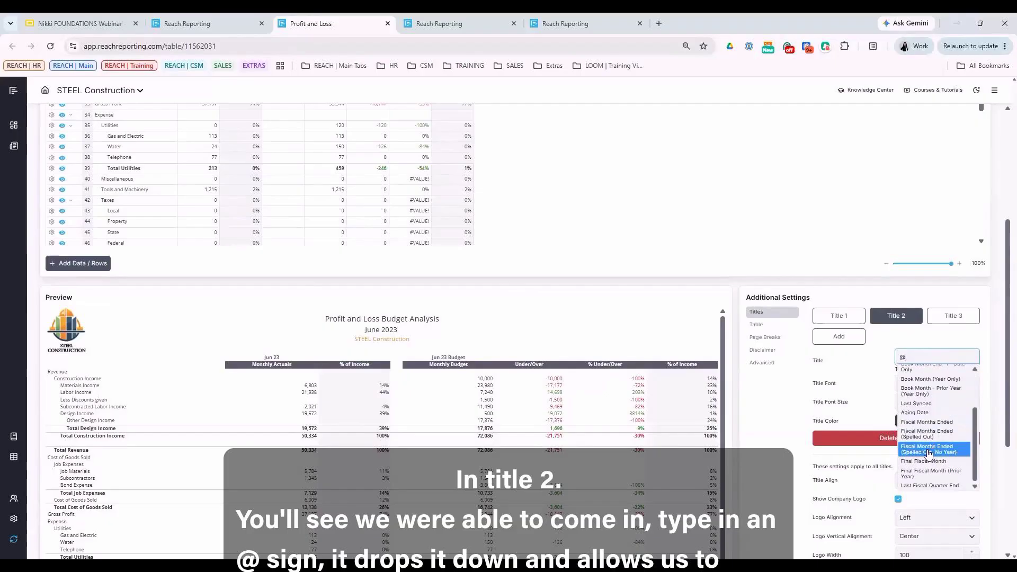
scroll(927, 392, "up", 2)
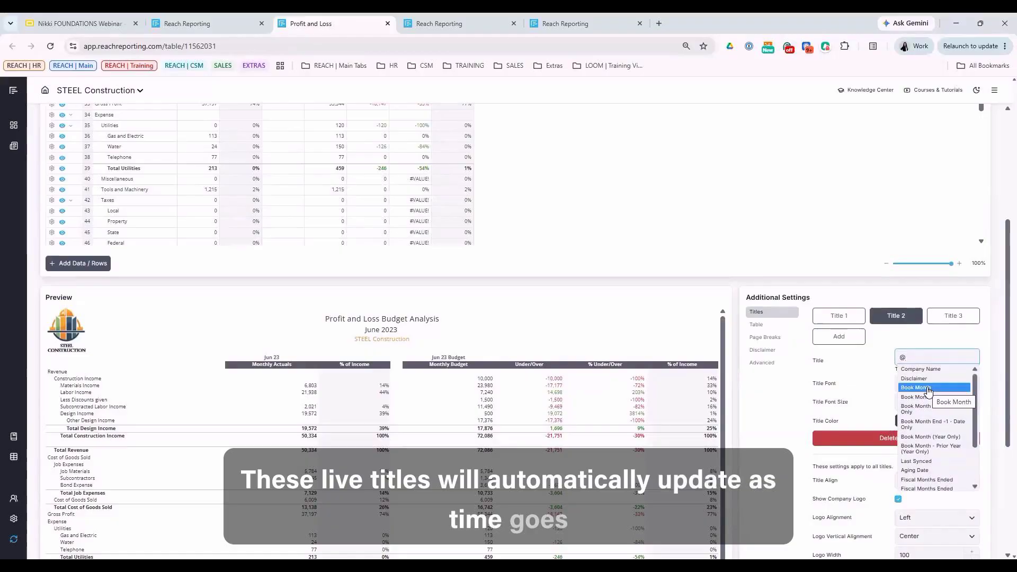
left_click(794, 393)
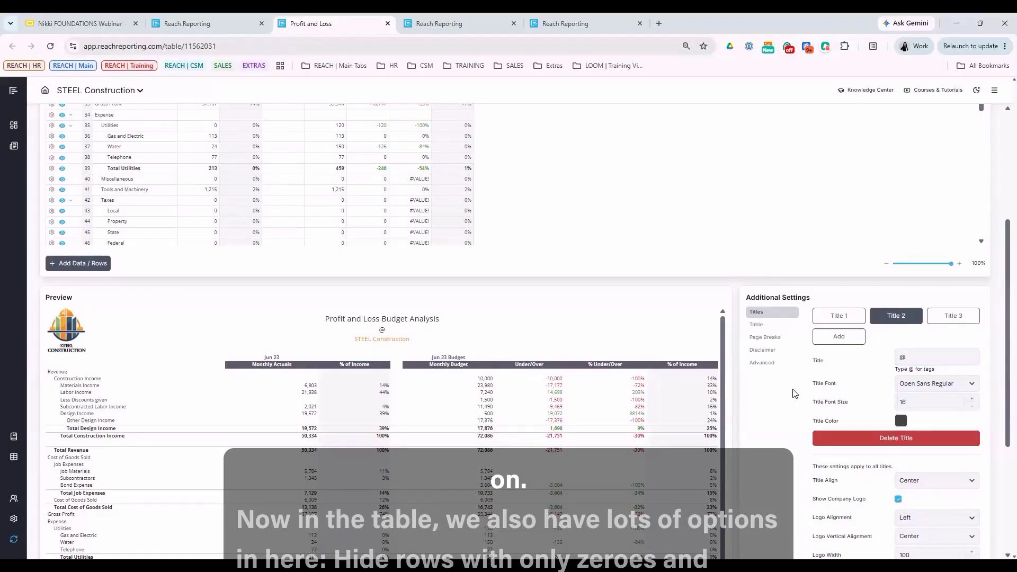
left_click(769, 326)
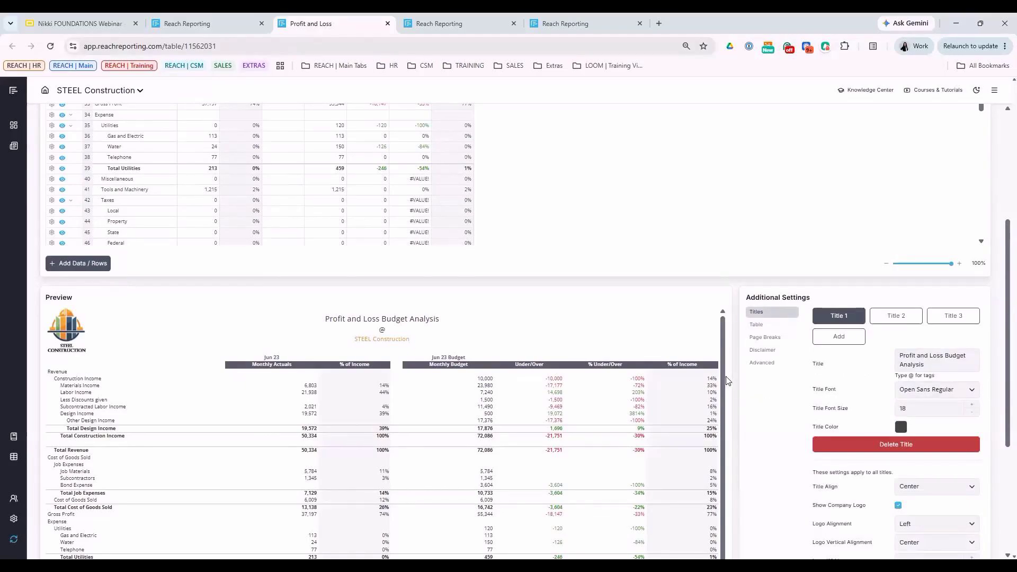
Unlock the Profit and Loss statement and delete the Equipment Rental row under Job Expenses
scroll(727, 381, "up", 4)
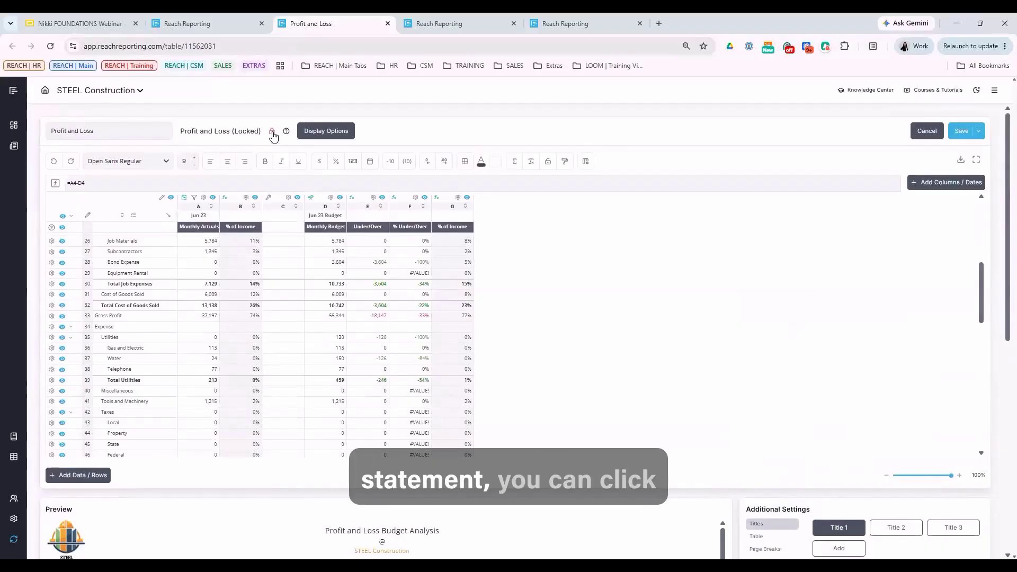
left_click(272, 133)
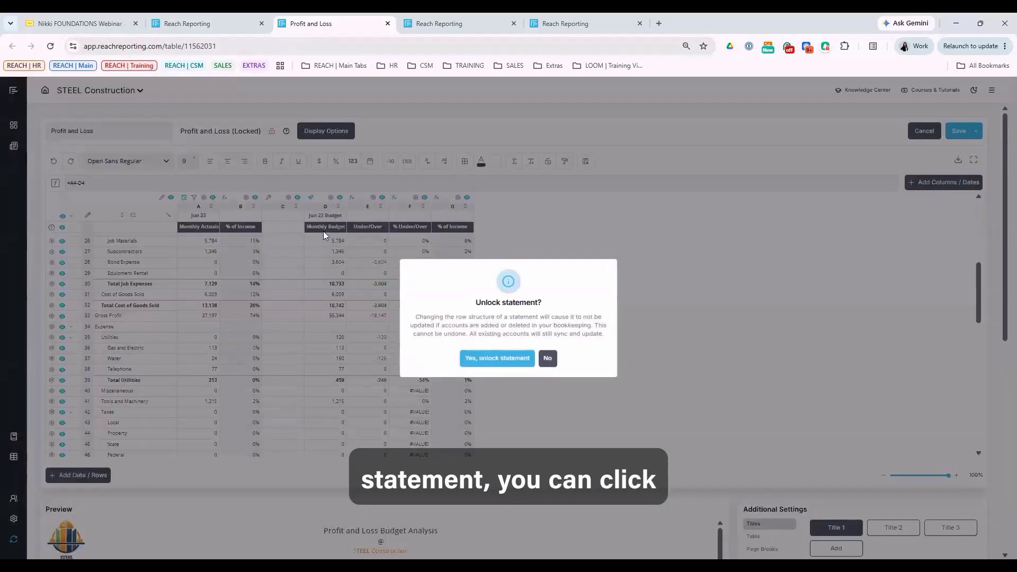
left_click(508, 357)
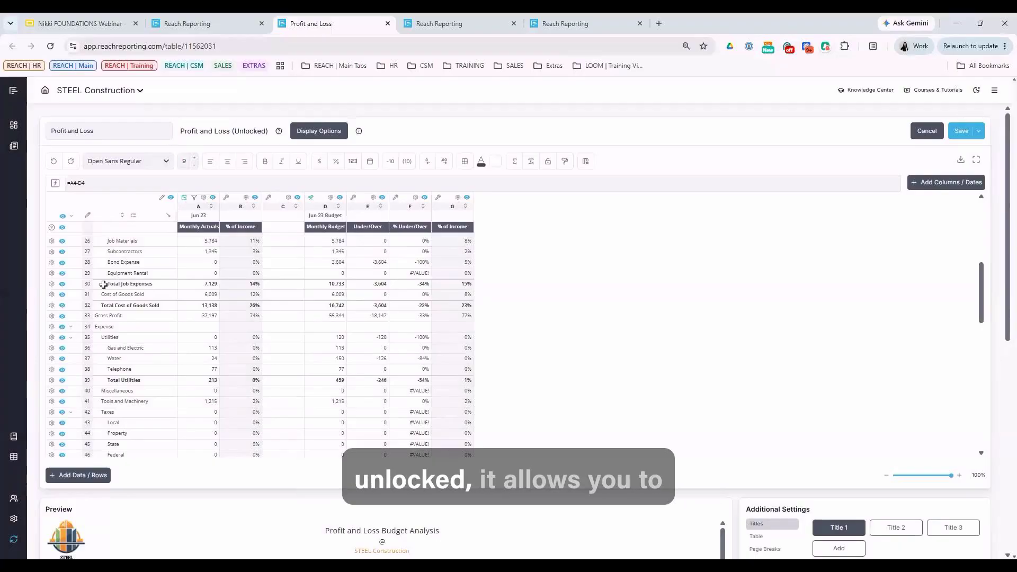
left_click(51, 273)
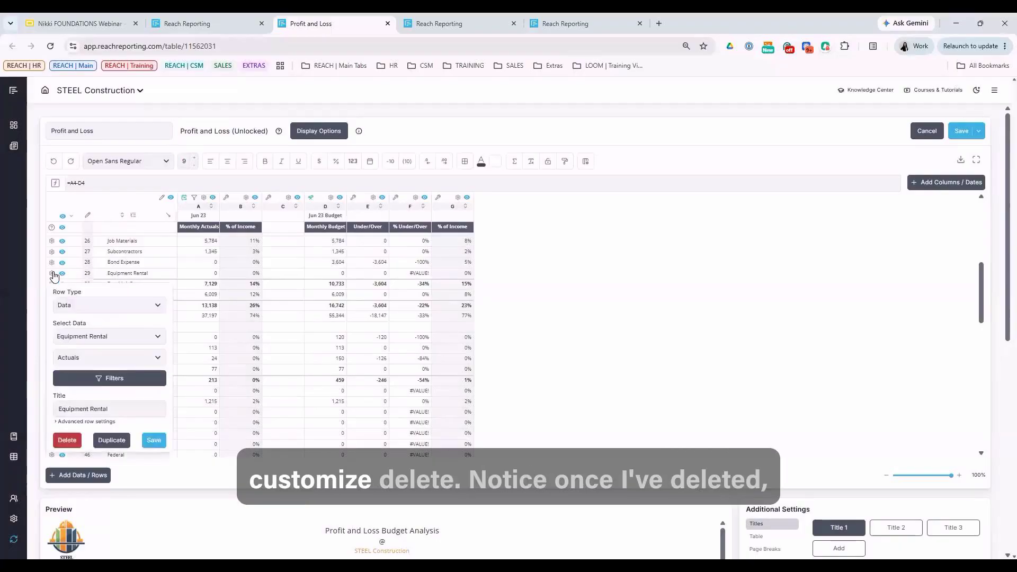
left_click(66, 433)
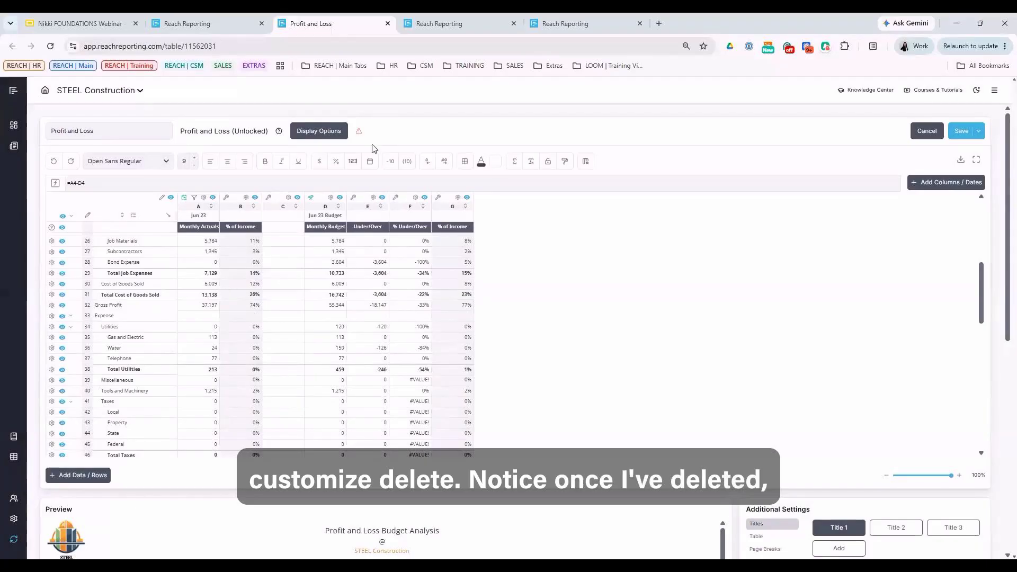
Add the missing Equipment Rental account back to the unlocked statement
mouse_move(359, 137)
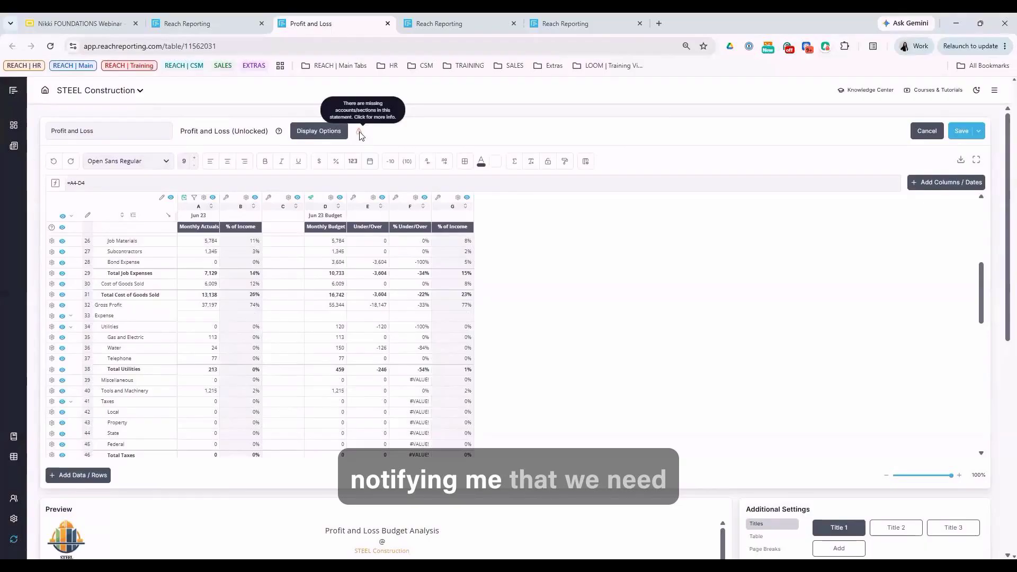
left_click(359, 132)
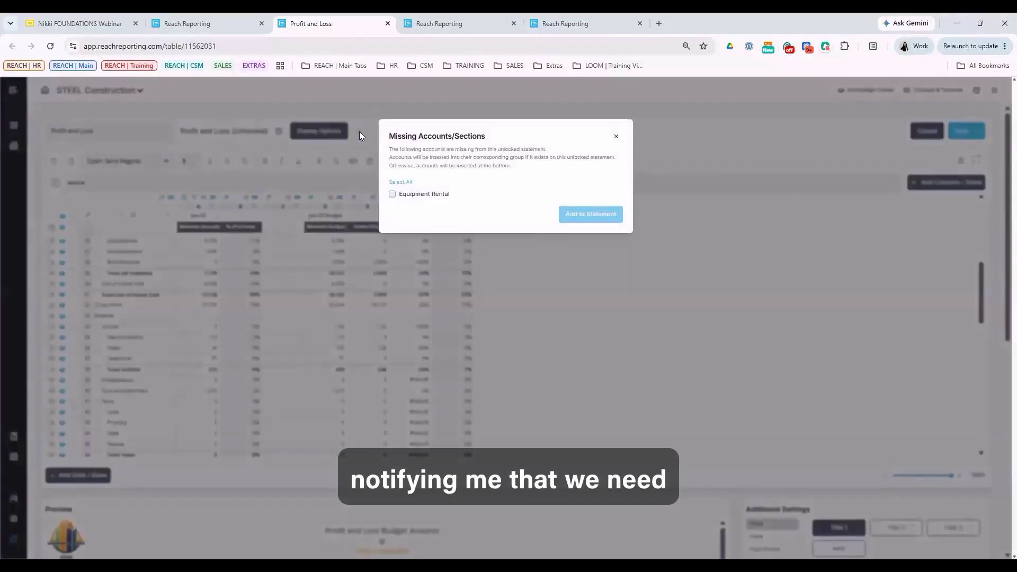
left_click(392, 195)
left_click(591, 214)
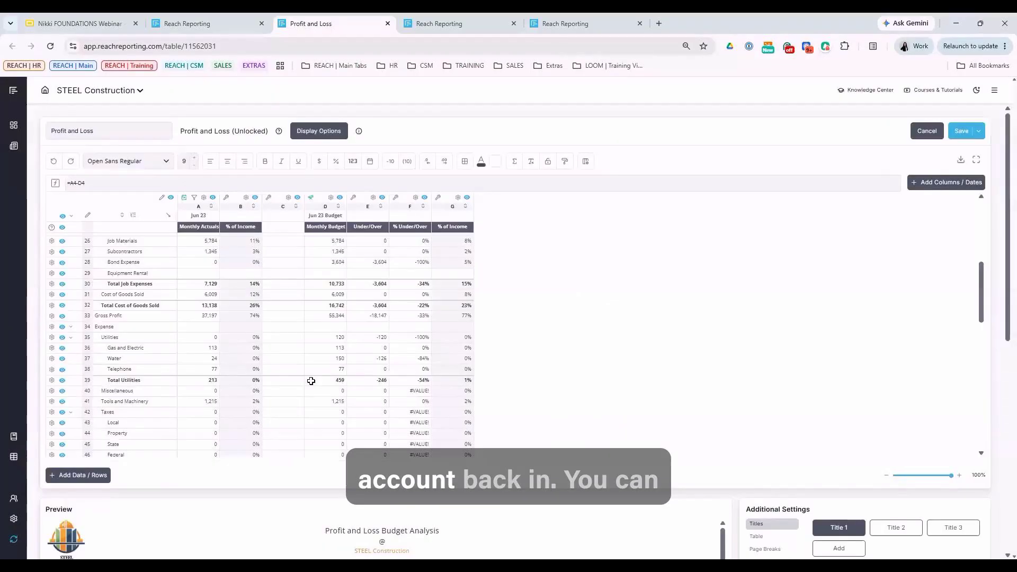
Examine the data available for new rows, expanding all Cash Flow accounts
left_click(79, 475)
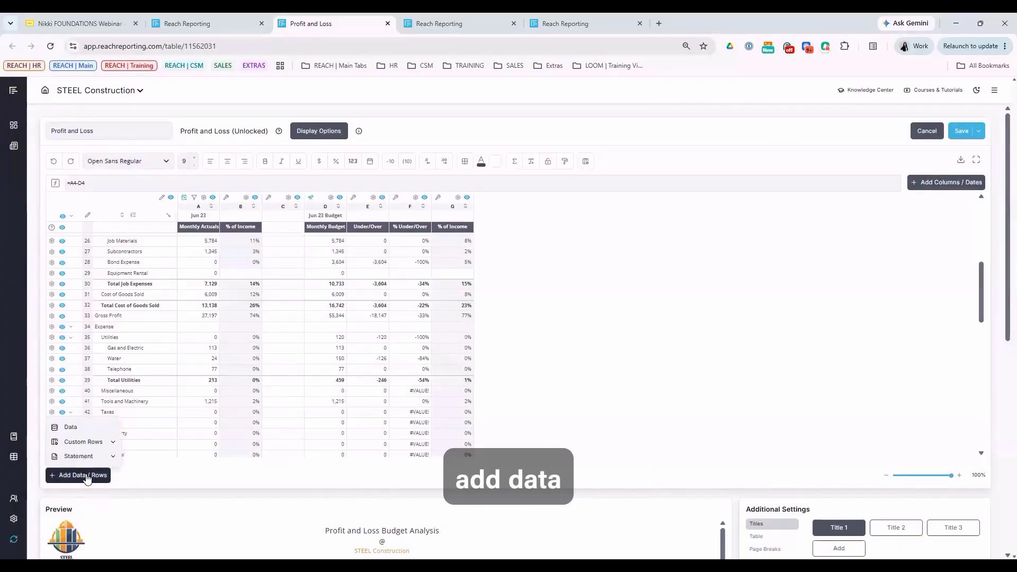
left_click(100, 429)
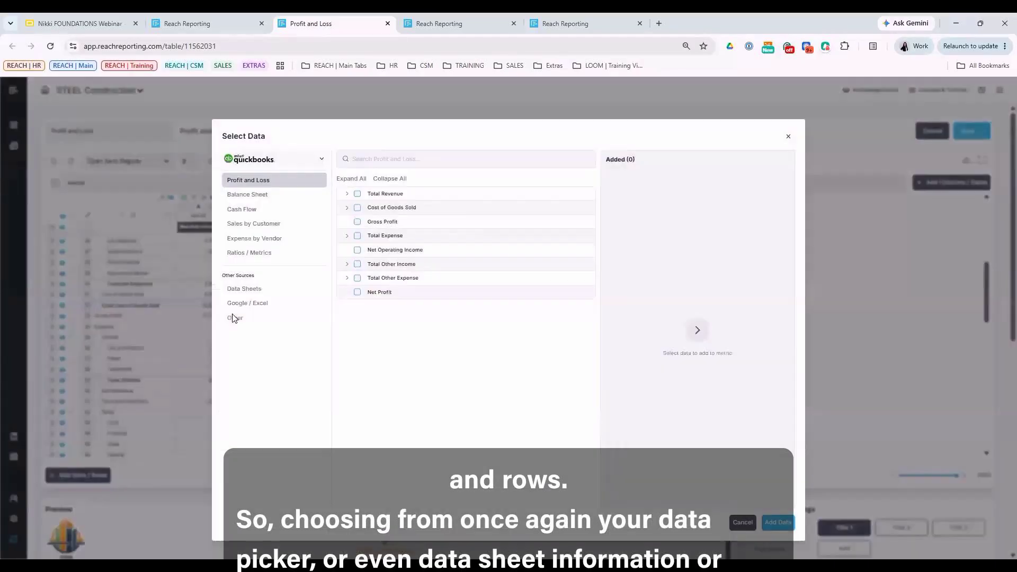
left_click(358, 181)
left_click(279, 209)
left_click(354, 180)
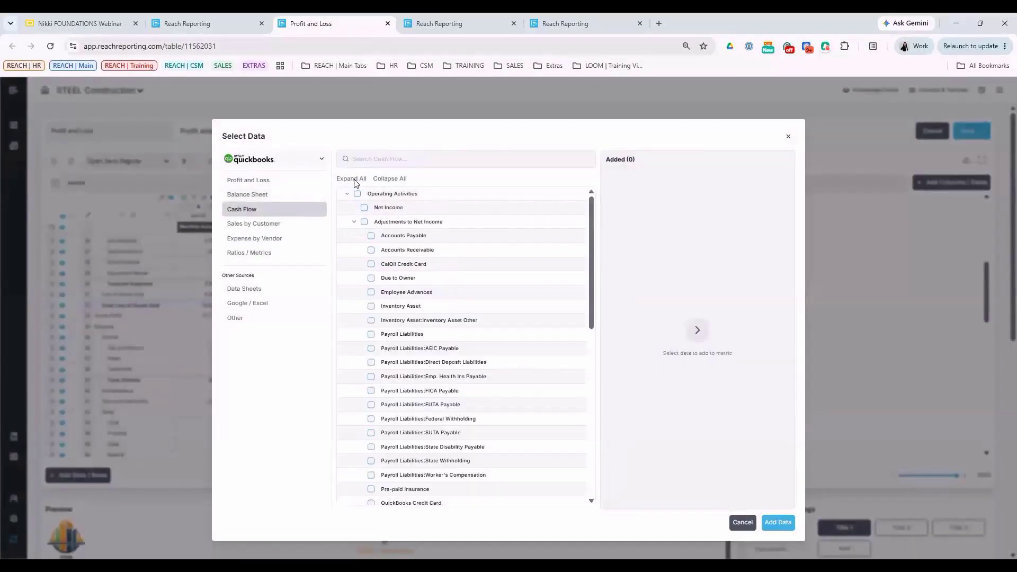
Add EBITDA and EBITDA Margin from Ratios / Metrics to the statement and check the new rows below Net Profit
left_click(254, 303)
left_click(272, 255)
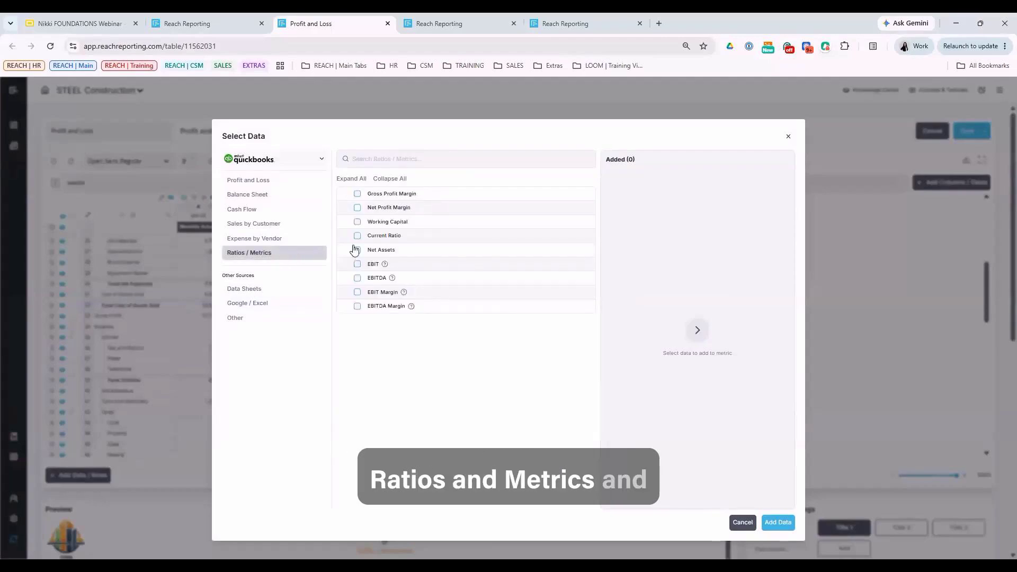
left_click(357, 278)
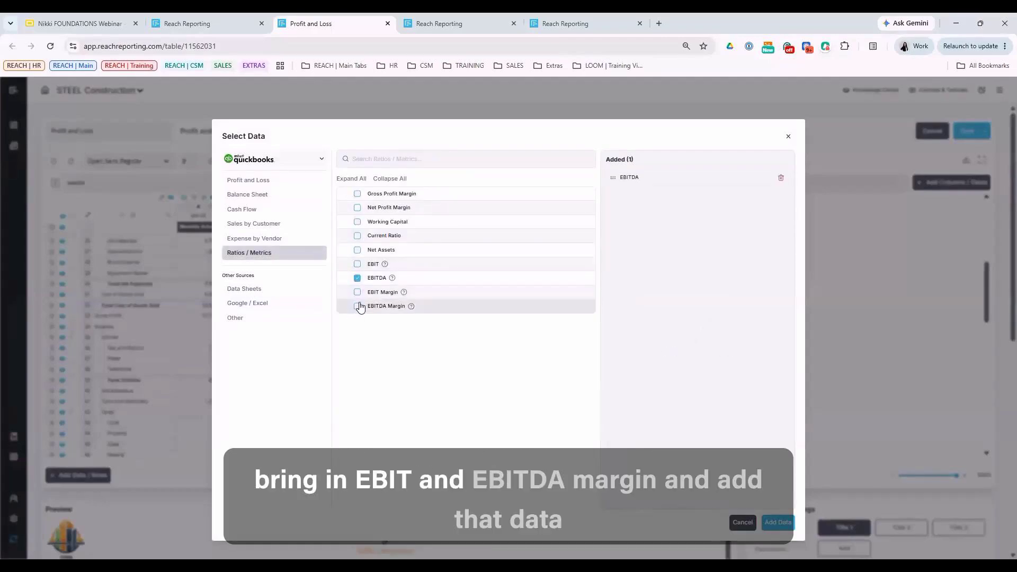
left_click(358, 306)
left_click(778, 522)
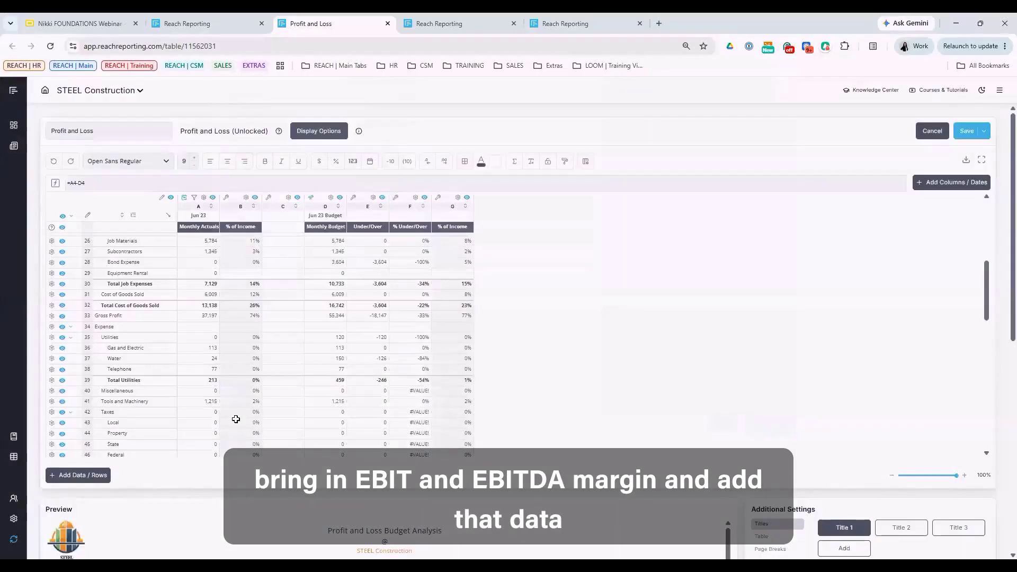
scroll(188, 377, "down", 9)
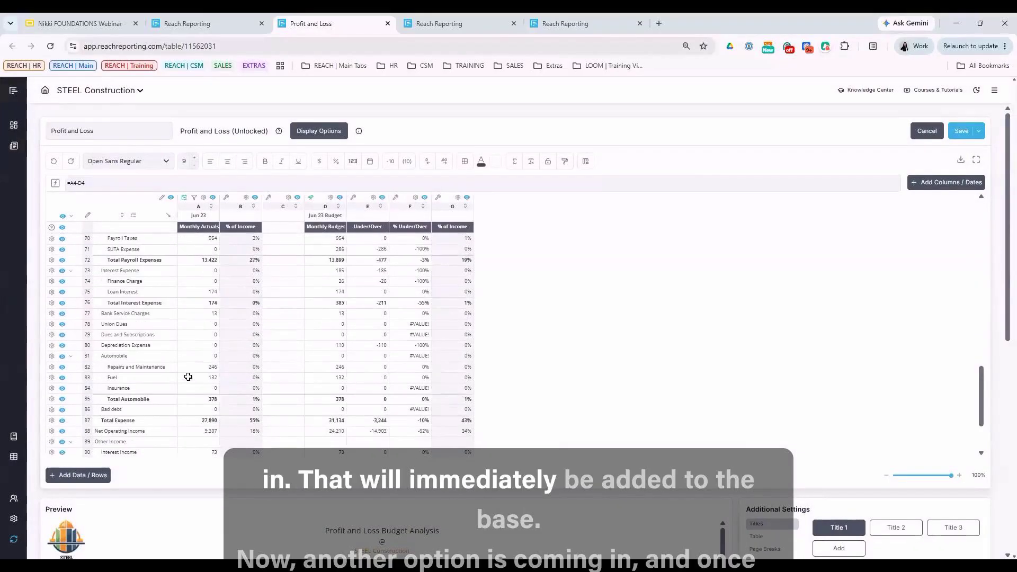
scroll(188, 377, "down", 2)
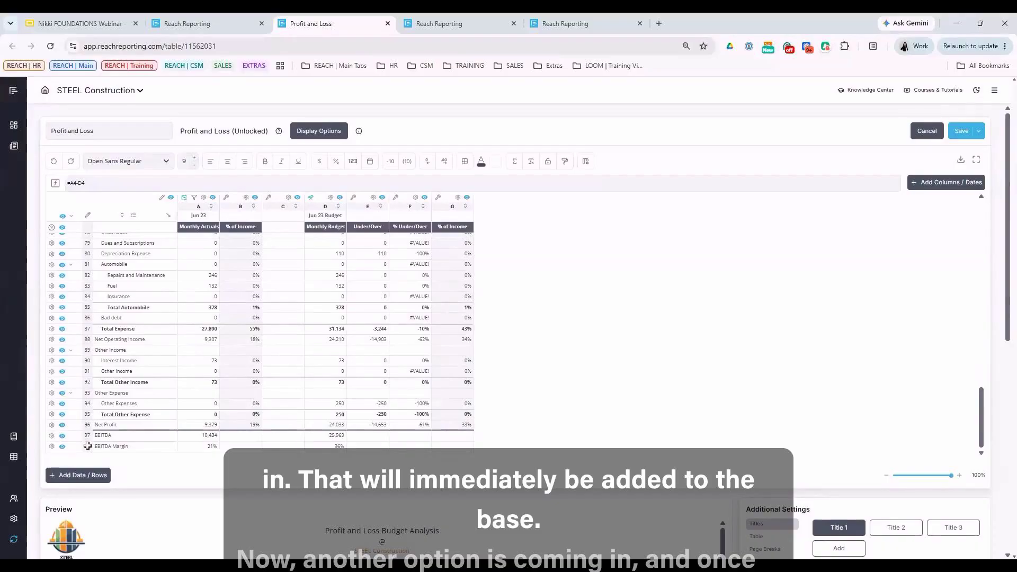
View the row arrangement without changing it, and browse the tutorial lists for Reports and Metrics/Statements
left_click(133, 217)
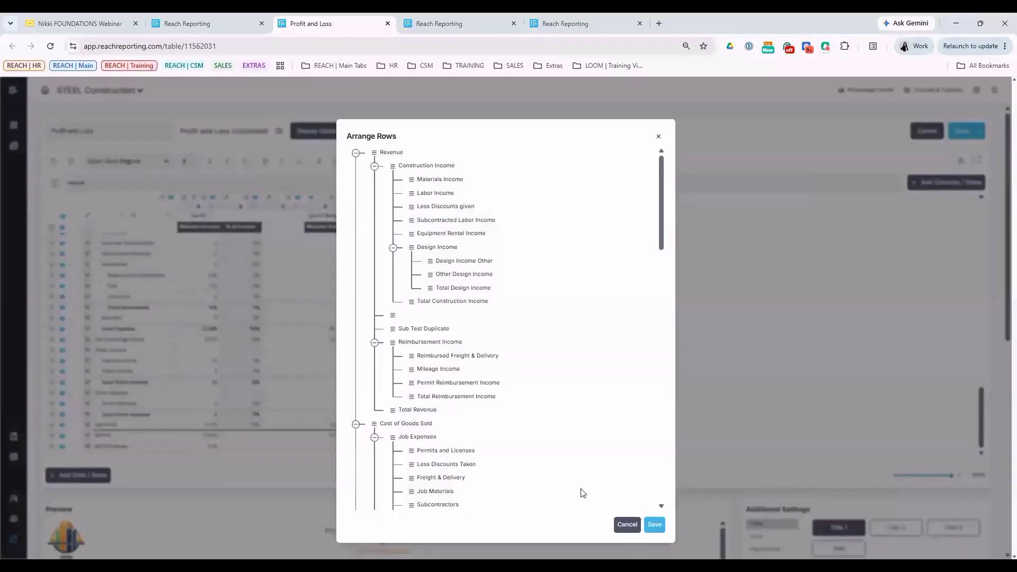
left_click(627, 525)
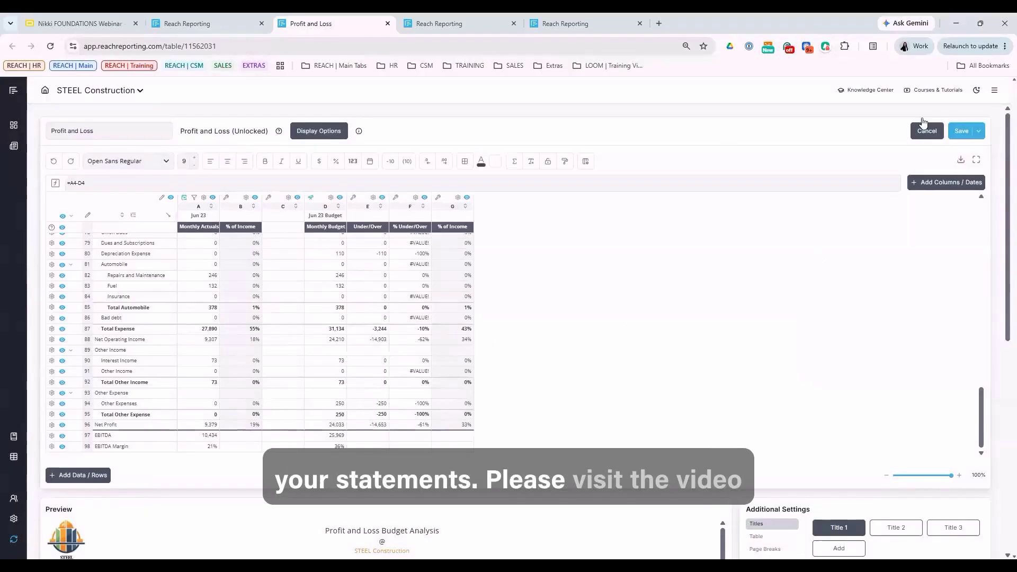
left_click(935, 91)
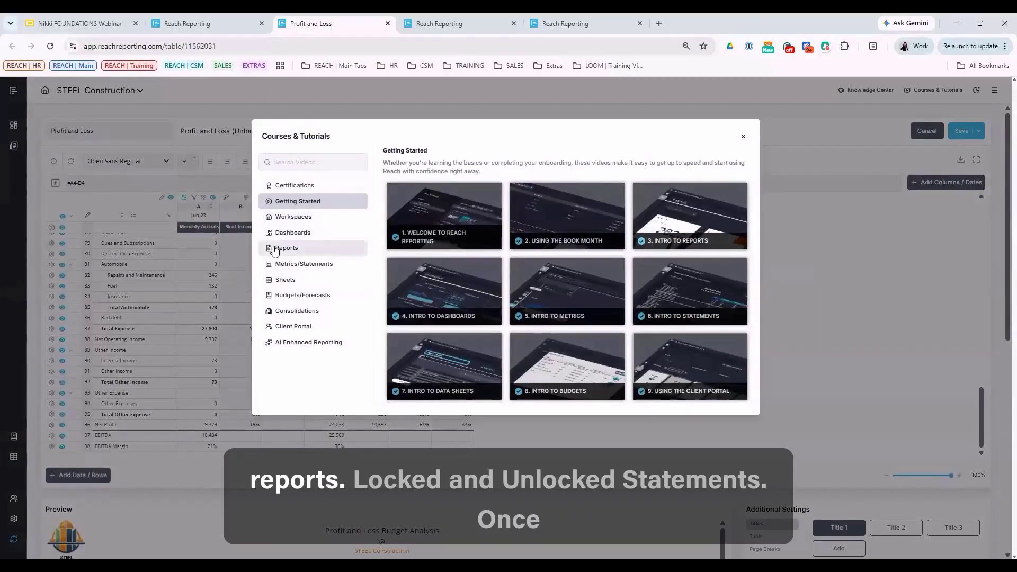
left_click(286, 249)
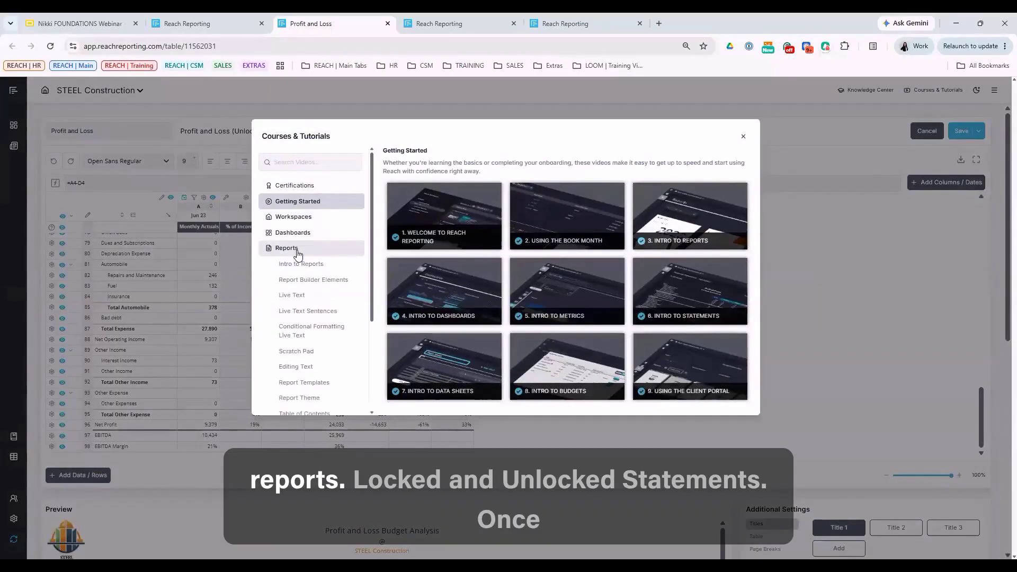
scroll(311, 318, "down", 1)
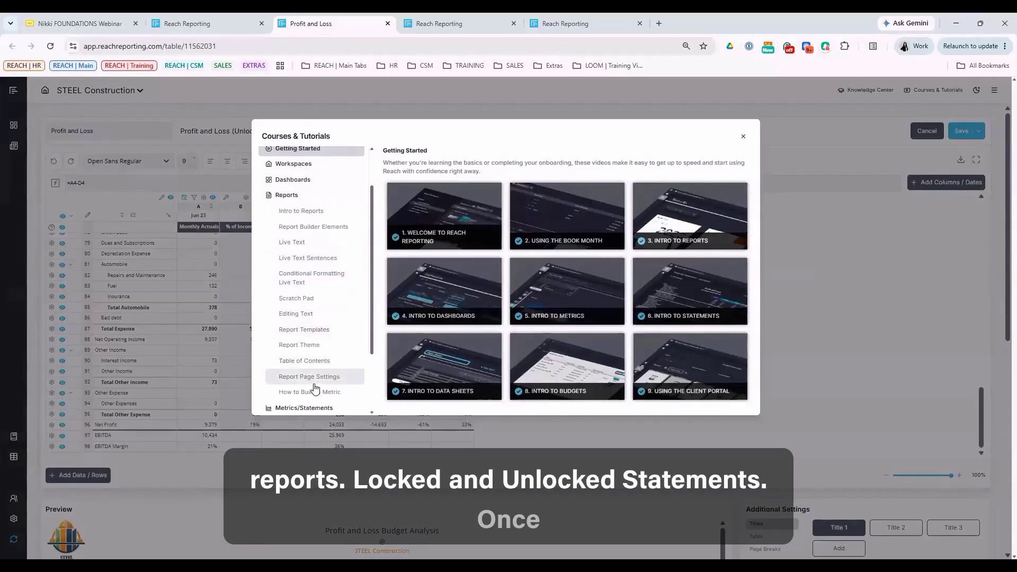
left_click(313, 407)
scroll(311, 390, "down", 3)
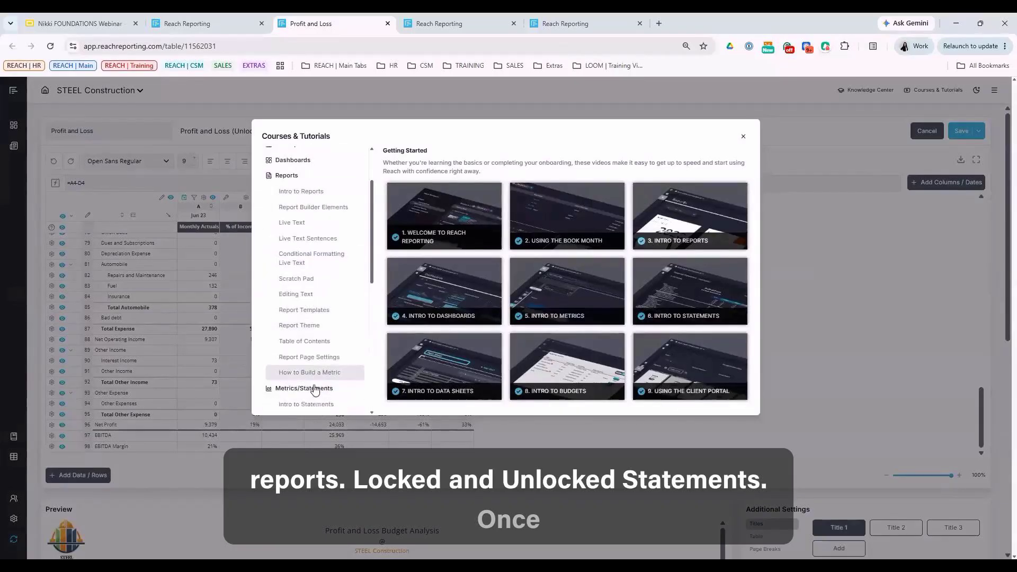
left_click(743, 137)
Leave the unlocked statement without saving, and view who can be given access to the Profit and Loss statement as a template
left_click(928, 131)
left_click(546, 352)
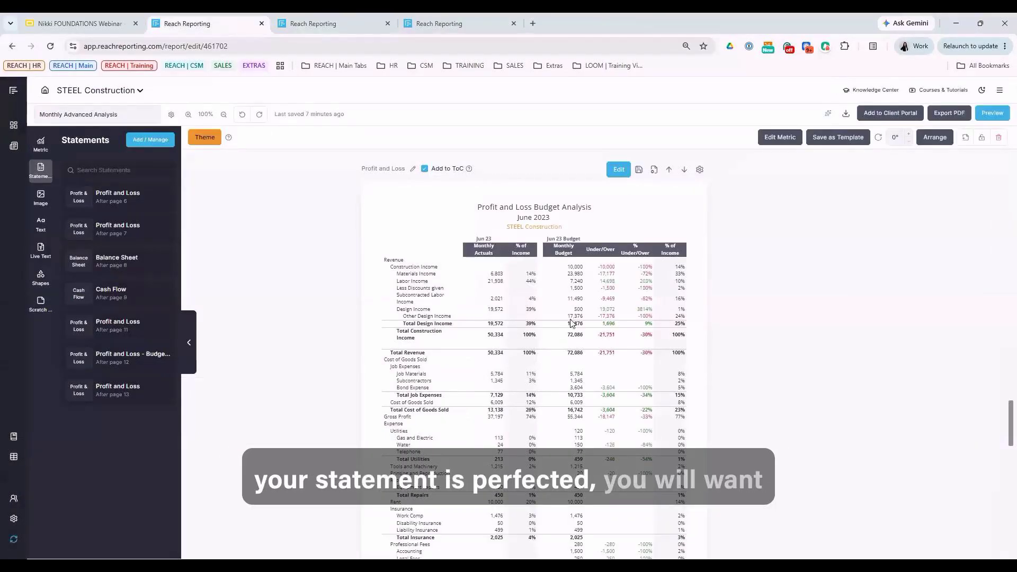
left_click(639, 170)
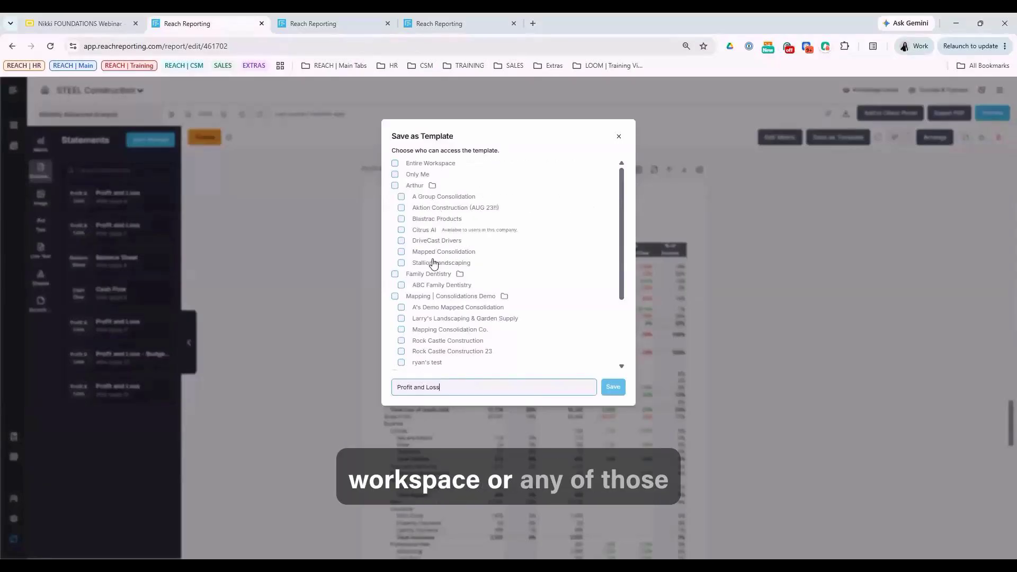
scroll(438, 339, "down", 2)
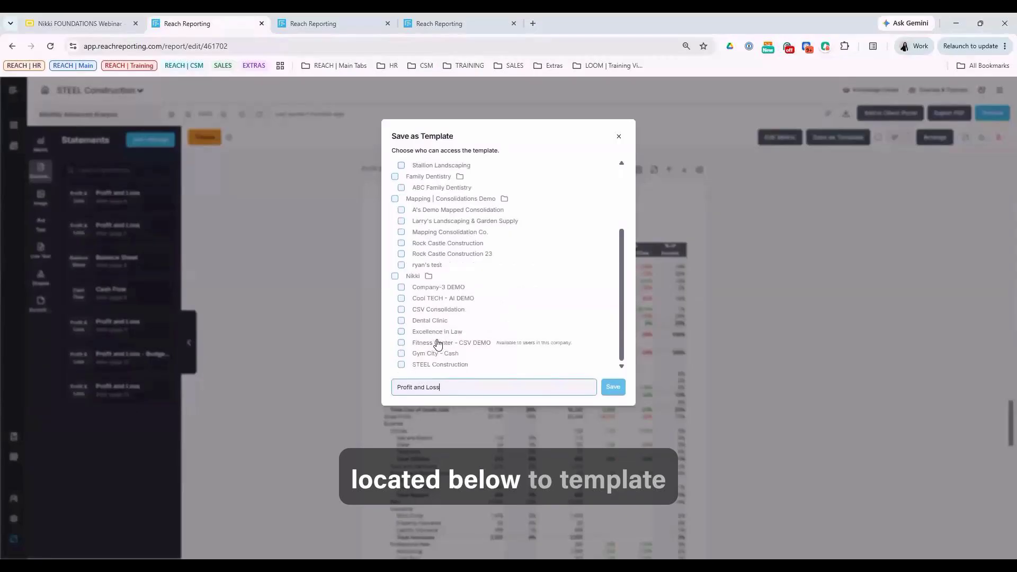
scroll(437, 342, "up", 2)
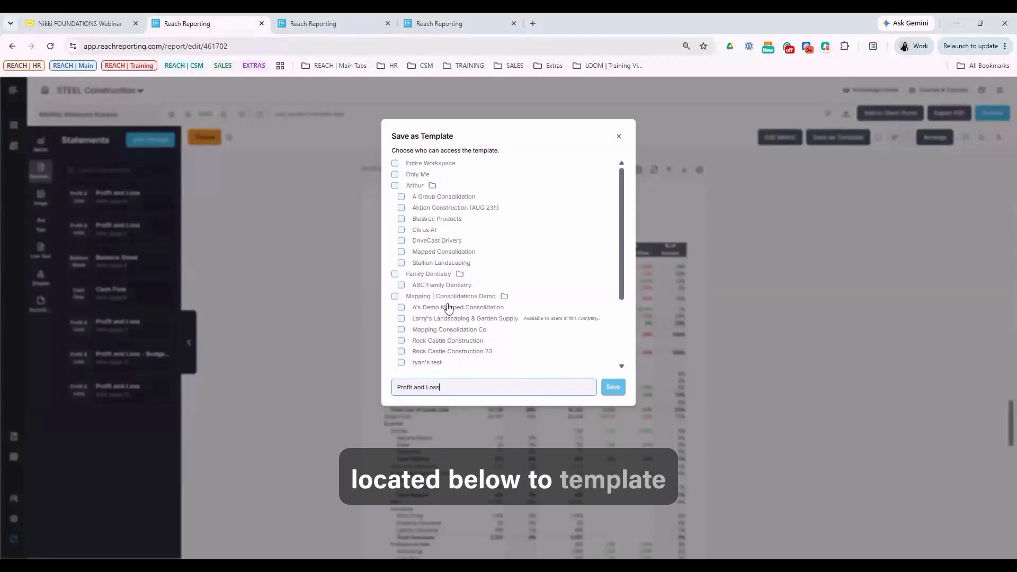
left_click(619, 138)
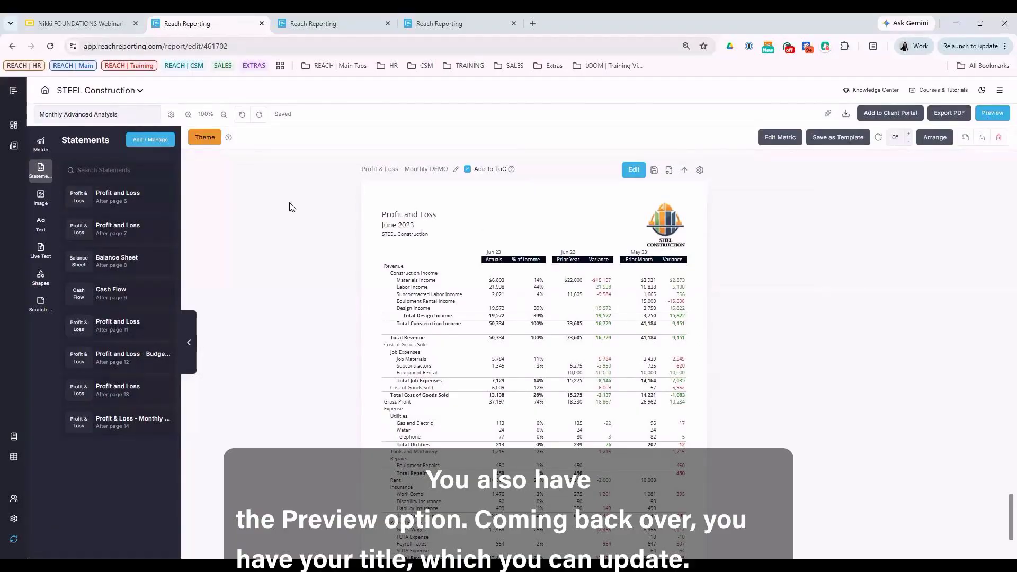
View the available report-level options and the exact time the report was last saved
left_click(171, 117)
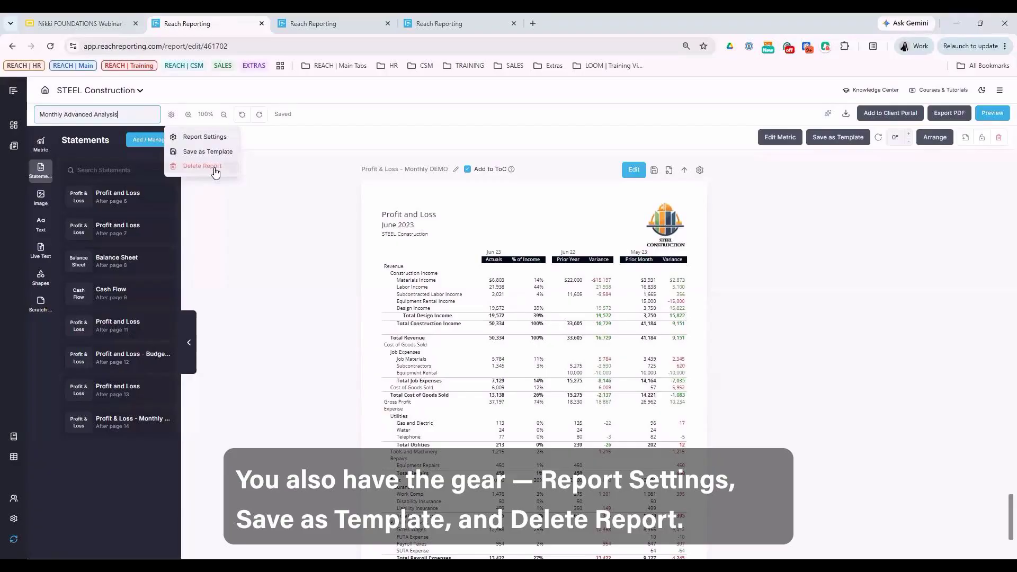
left_click(231, 207)
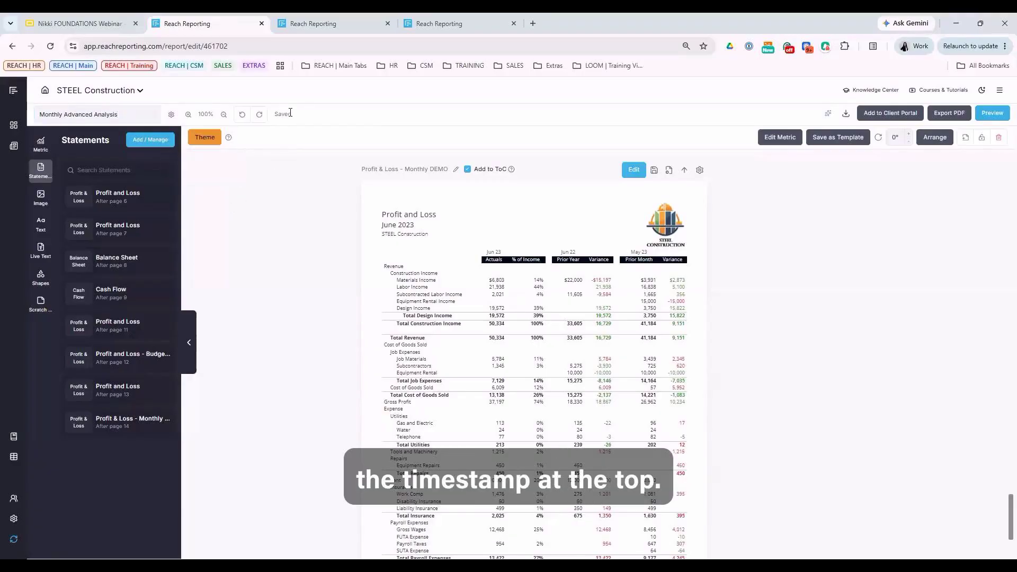
mouse_move(290, 113)
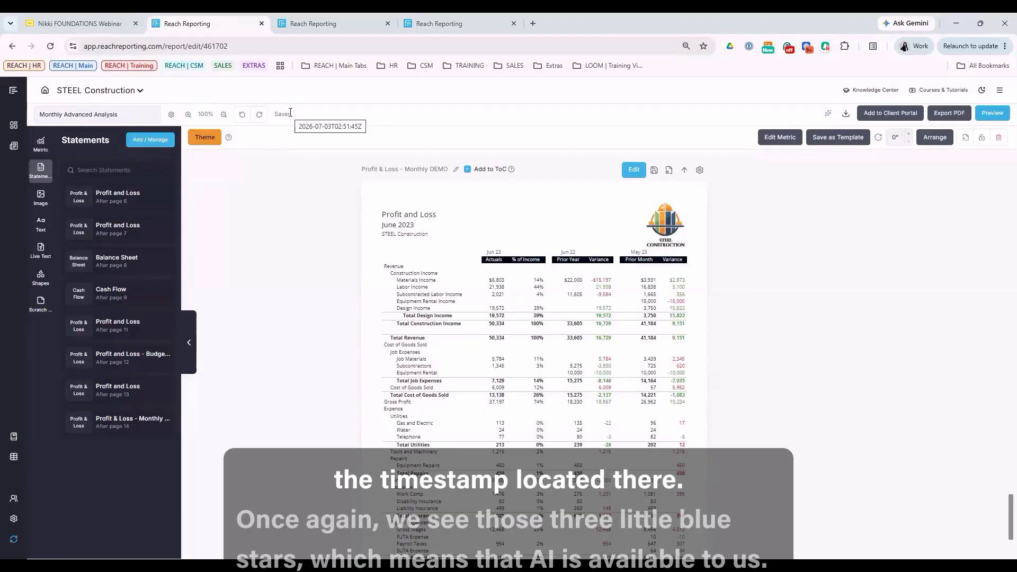
Try to run the longer AI Analysis on all of the report's metrics
left_click(829, 114)
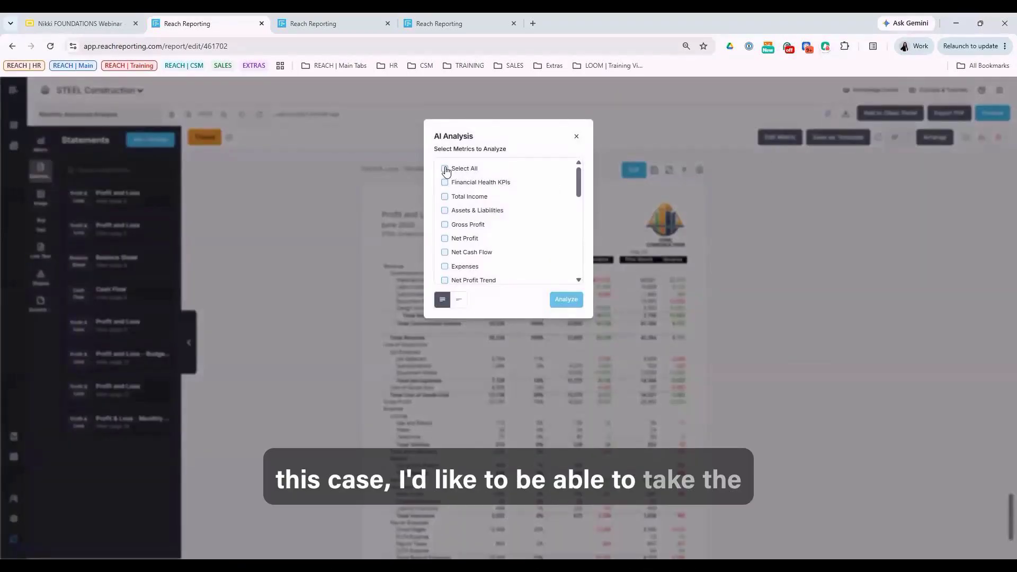
left_click(445, 169)
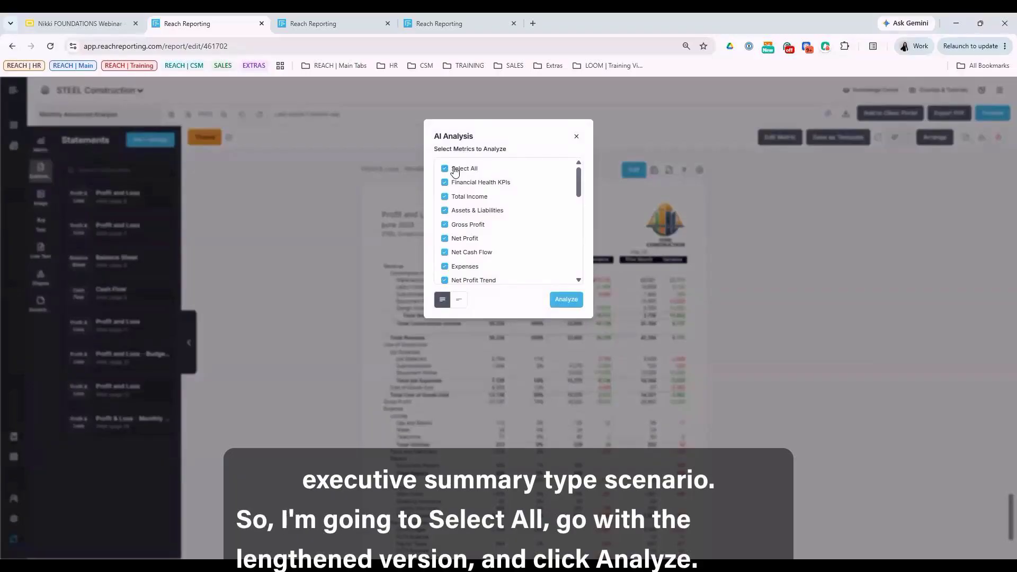
left_click(566, 299)
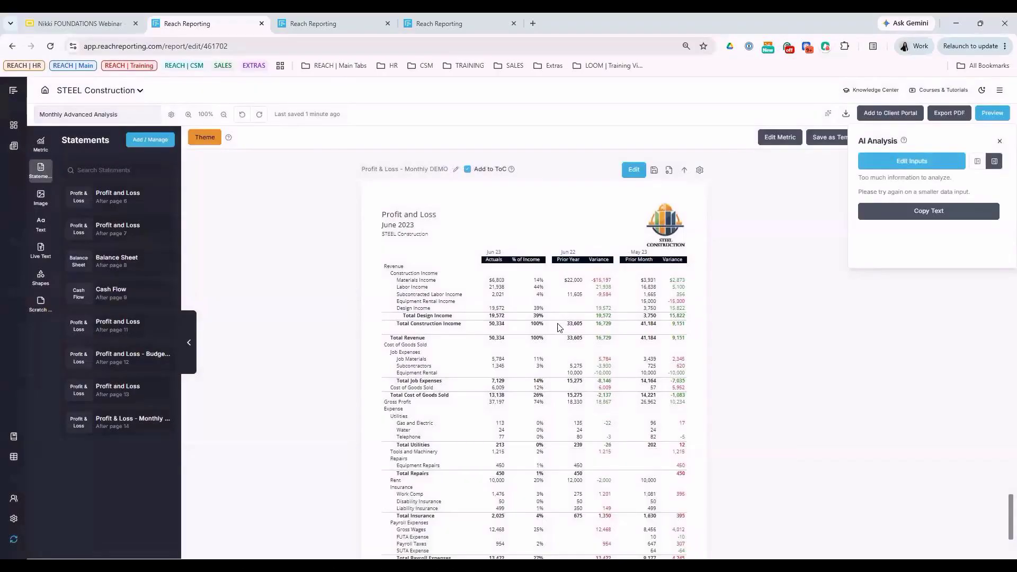
Add a new blank page directly after the report's cover page
scroll(558, 327, "down", 10)
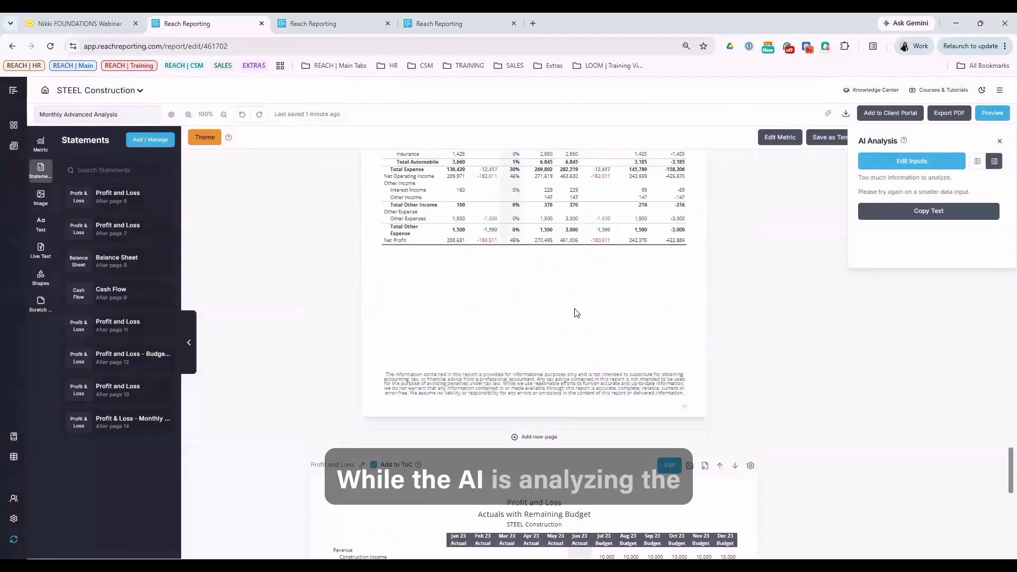
scroll(577, 314, "up", 15)
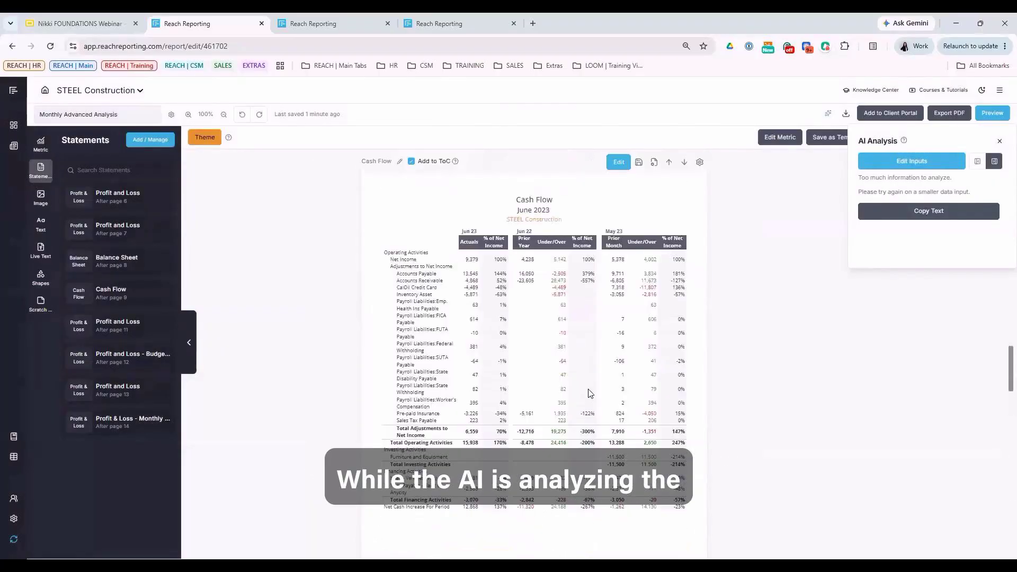
scroll(590, 393, "up", 10)
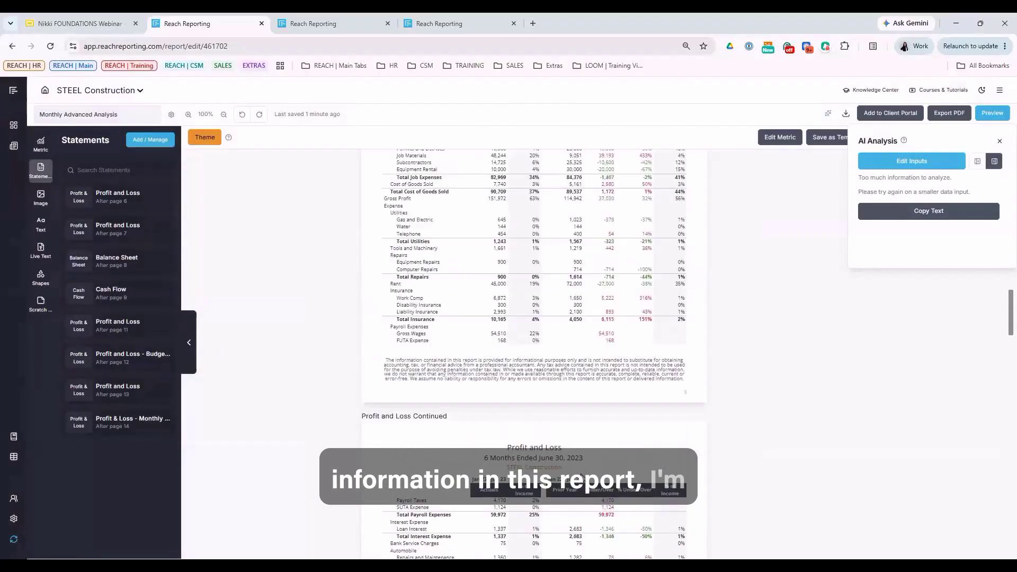
scroll(581, 477, "up", 12)
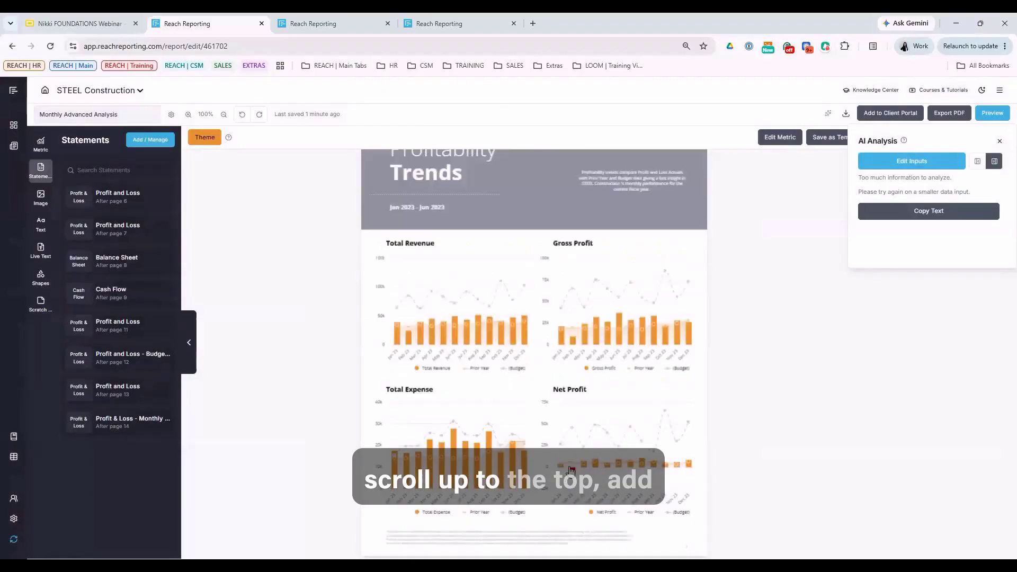
scroll(570, 470, "up", 15)
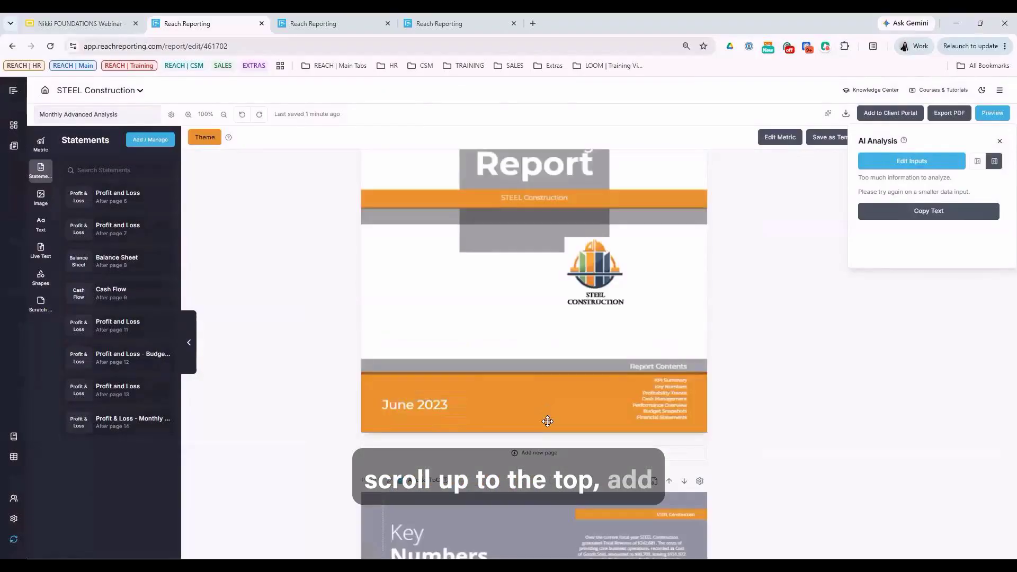
left_click(540, 453)
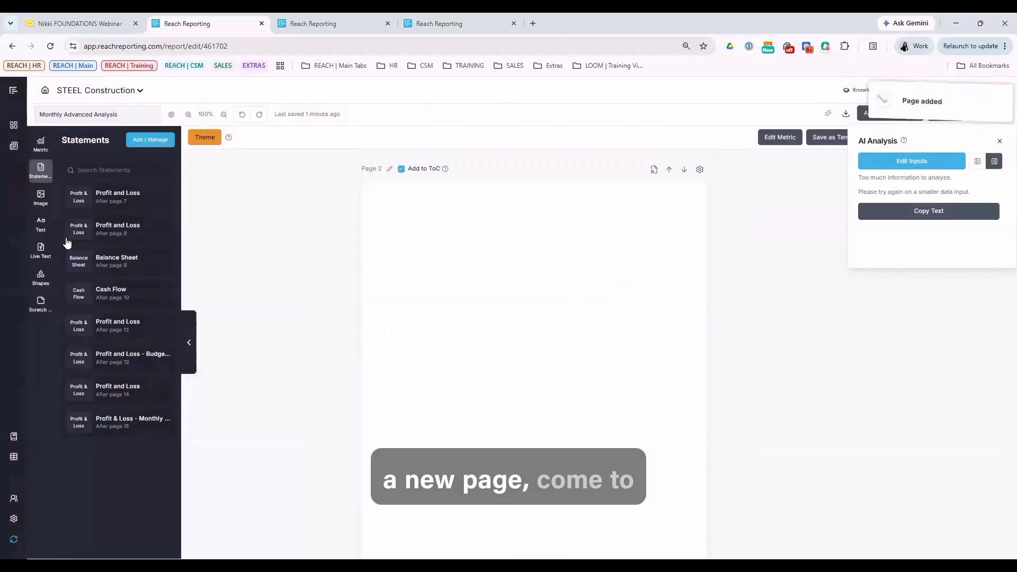
Place a body of text box near the top of the new page and delete its placeholder text
left_click(41, 225)
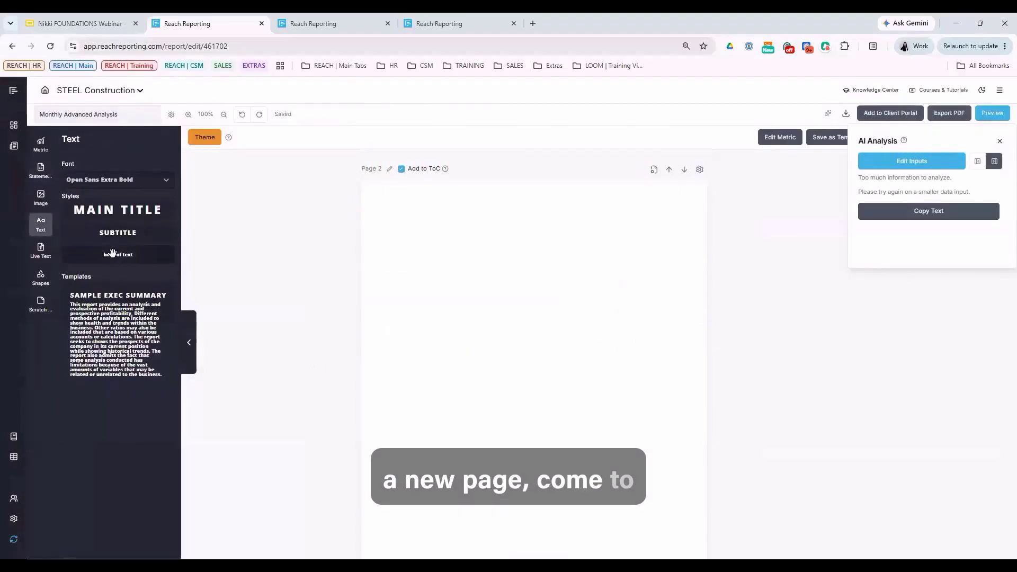
left_click_drag(112, 253, 433, 218)
left_click_drag(452, 311, 402, 222)
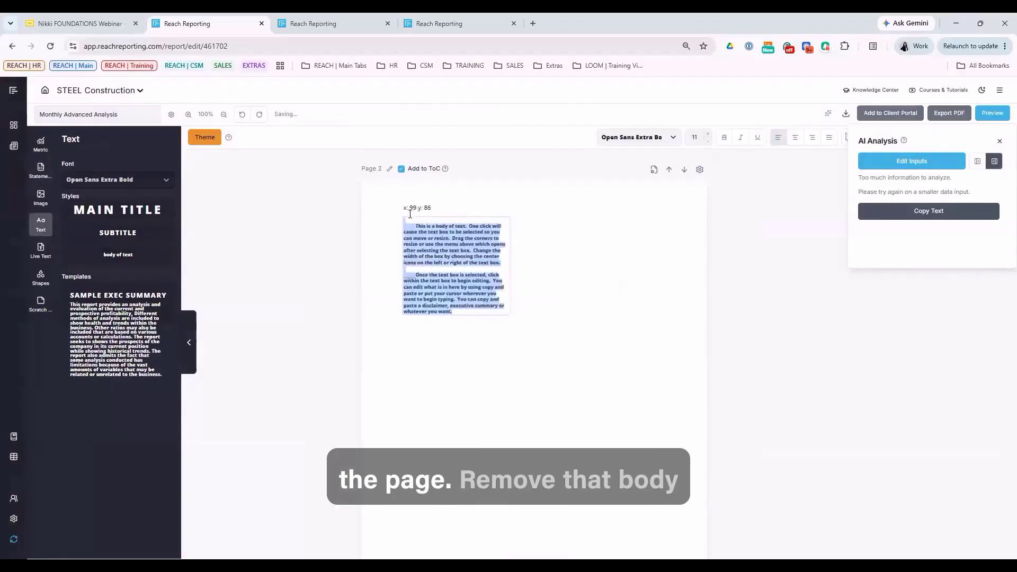
key("BackSpace")
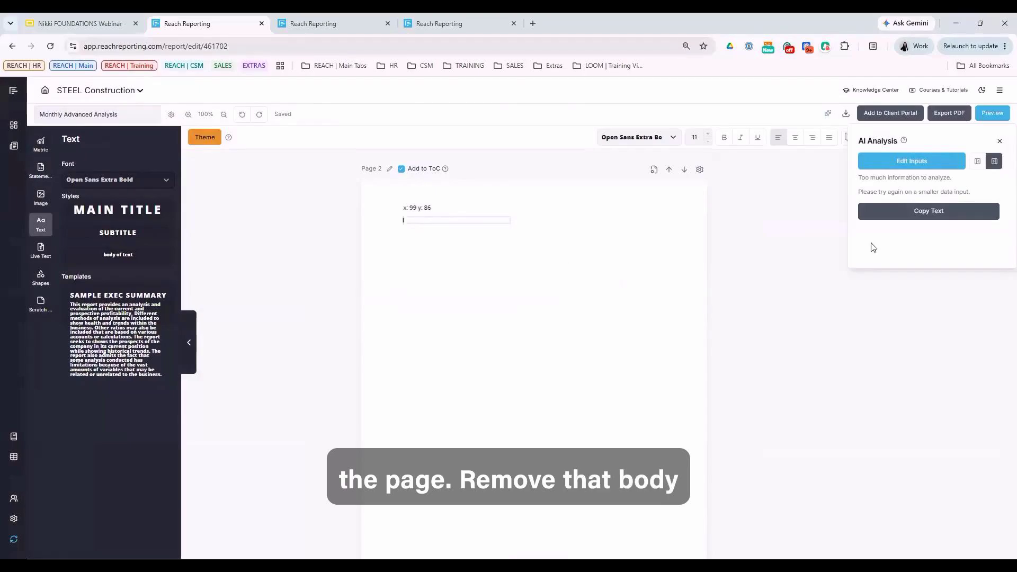
Rerun the AI Analysis with only a smaller set of metrics, including Financial Health KPIs, Total Income and Assets & Liabilities
left_click(913, 165)
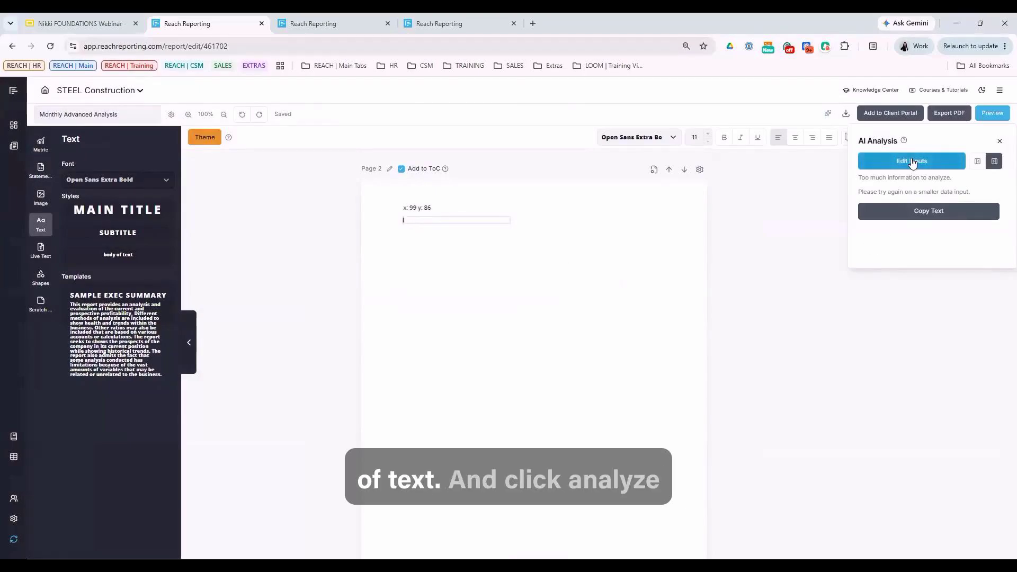
left_click(918, 163)
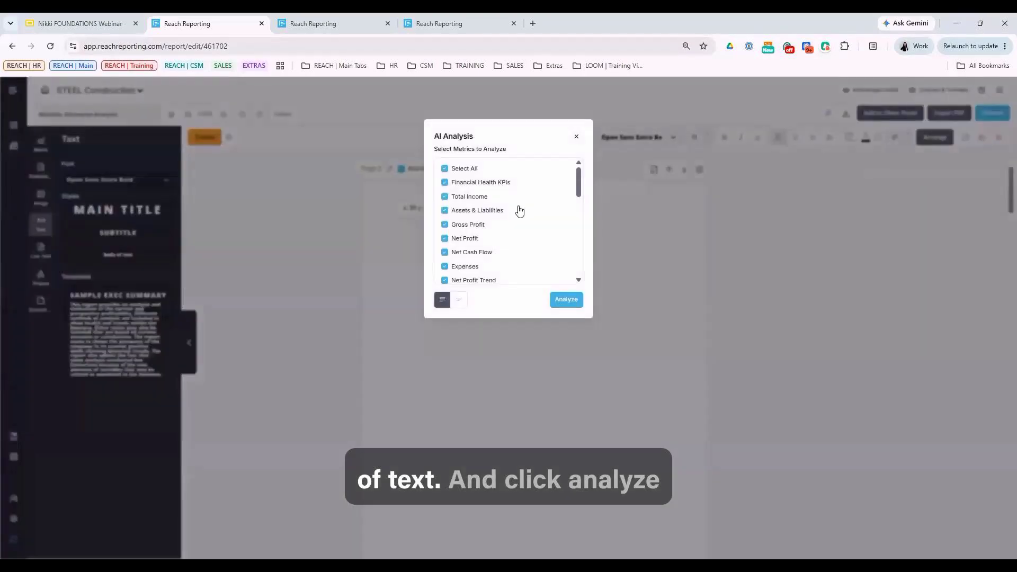
left_click(460, 173)
left_click(460, 185)
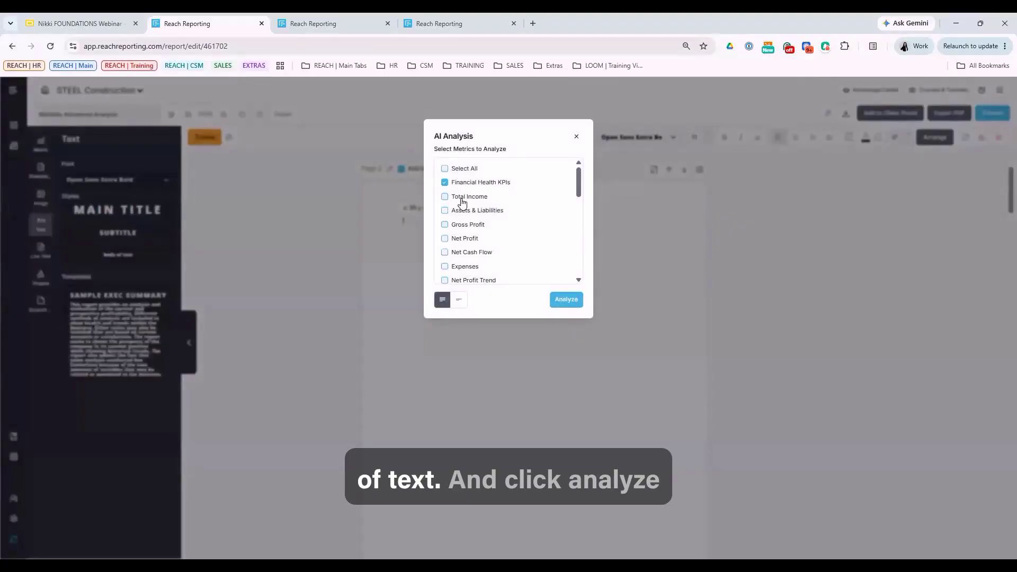
left_click(462, 197)
left_click(464, 211)
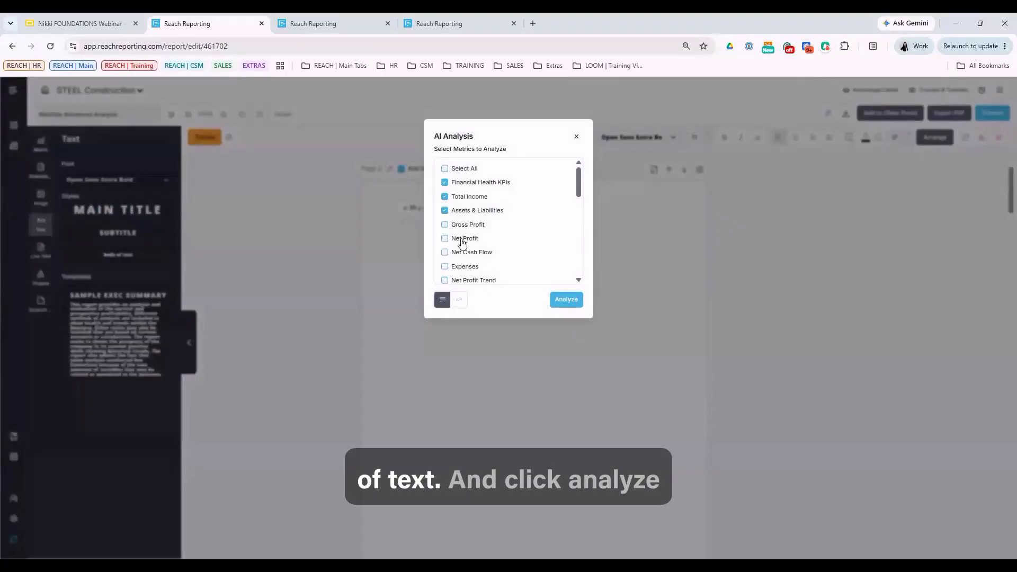
left_click(564, 300)
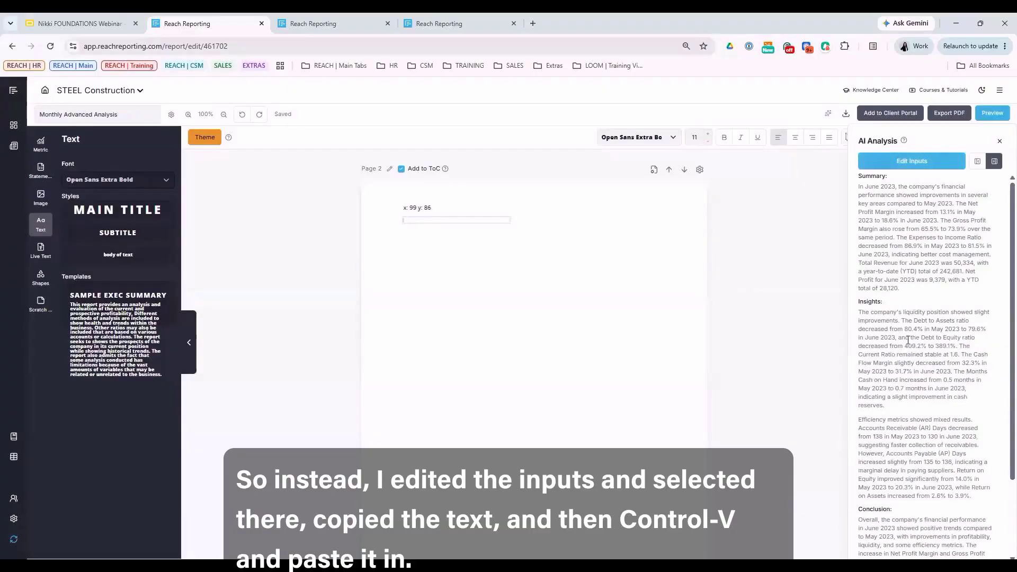
Copy the AI analysis text into the empty text box on page 2 and widen the box across most of the page
scroll(922, 424, "down", 2)
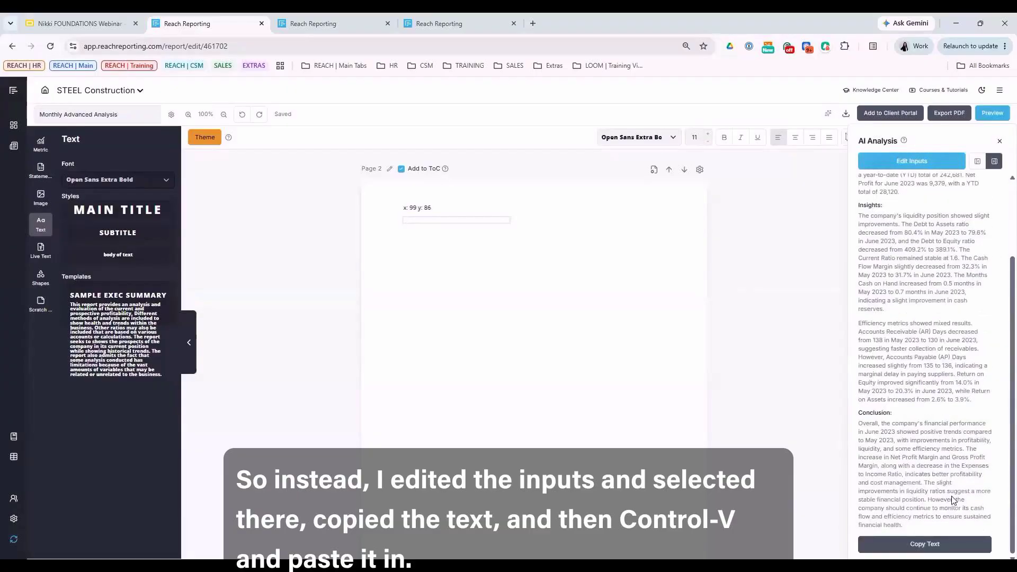
left_click(897, 540)
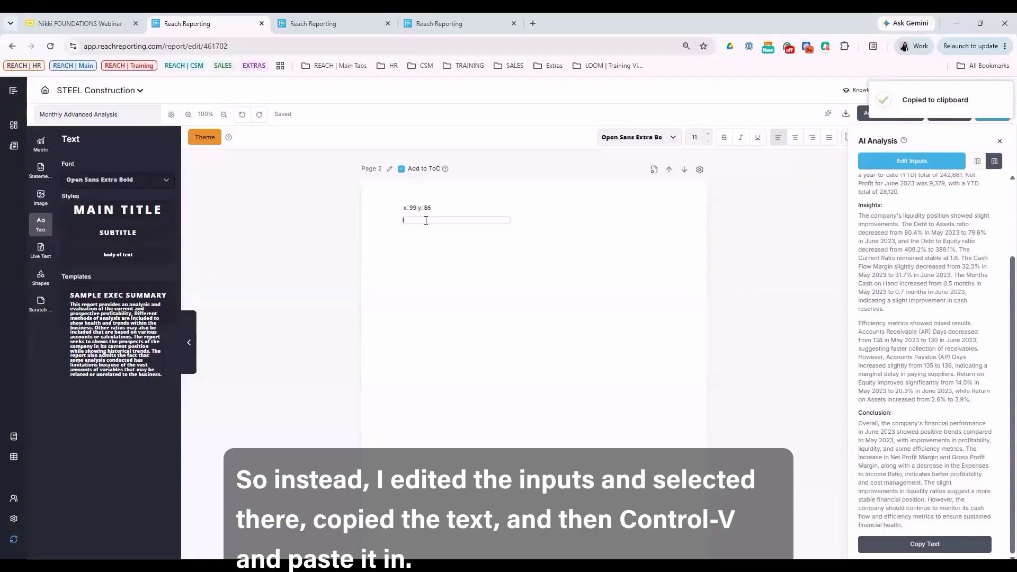
key("ctrl+v")
left_click(541, 356)
left_click(472, 364)
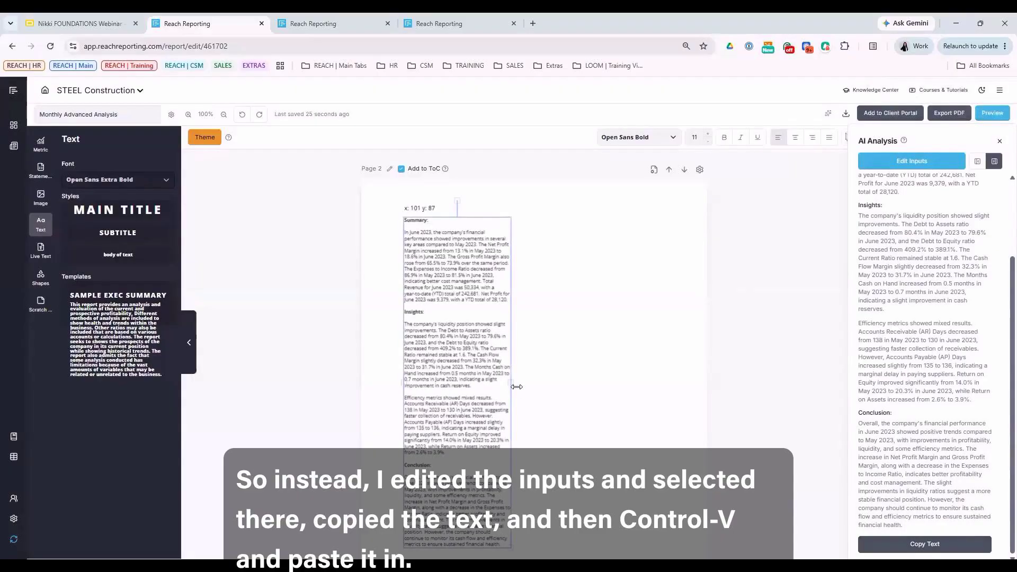
left_click_drag(512, 386, 656, 391)
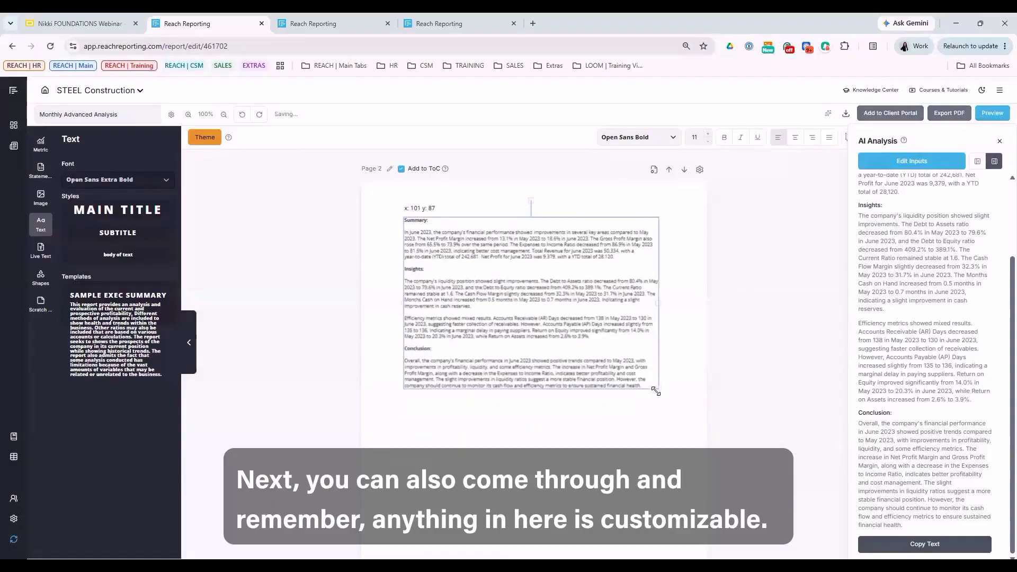
Place the text cursor at the end of the efficiency metrics paragraph and close the AI Analysis
left_click(566, 407)
left_click(581, 334)
left_click(594, 337)
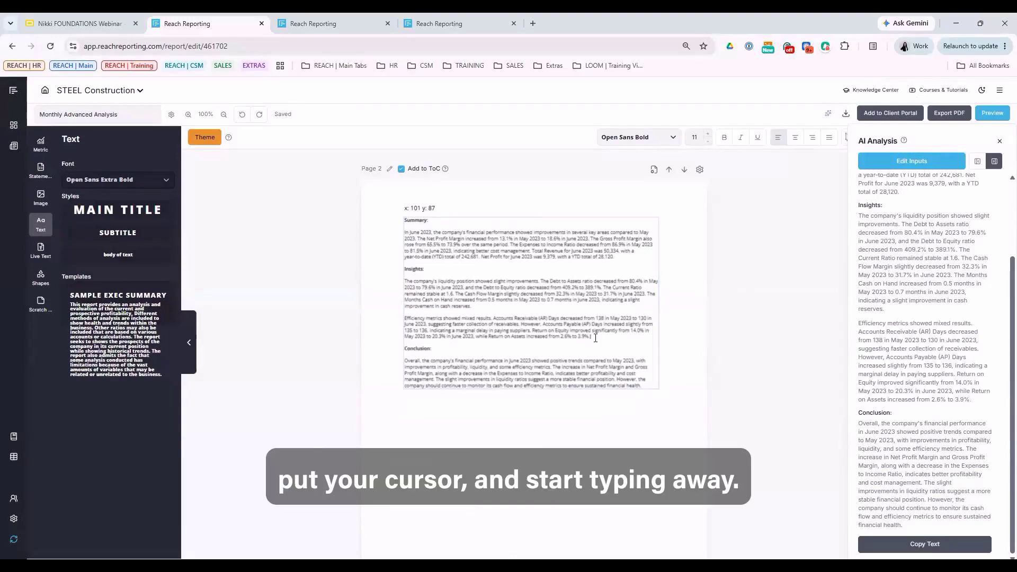
left_click(1000, 143)
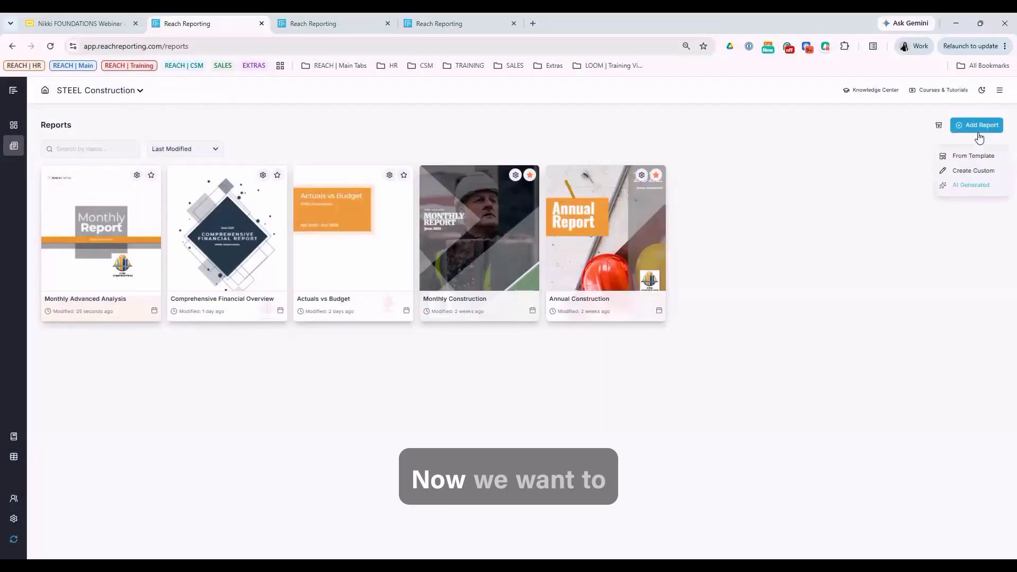
Create an AI-generated report from Actuals with Profit and Loss and Balance Sheet/Cash Flow data for Last Month, using the Space style
left_click(972, 178)
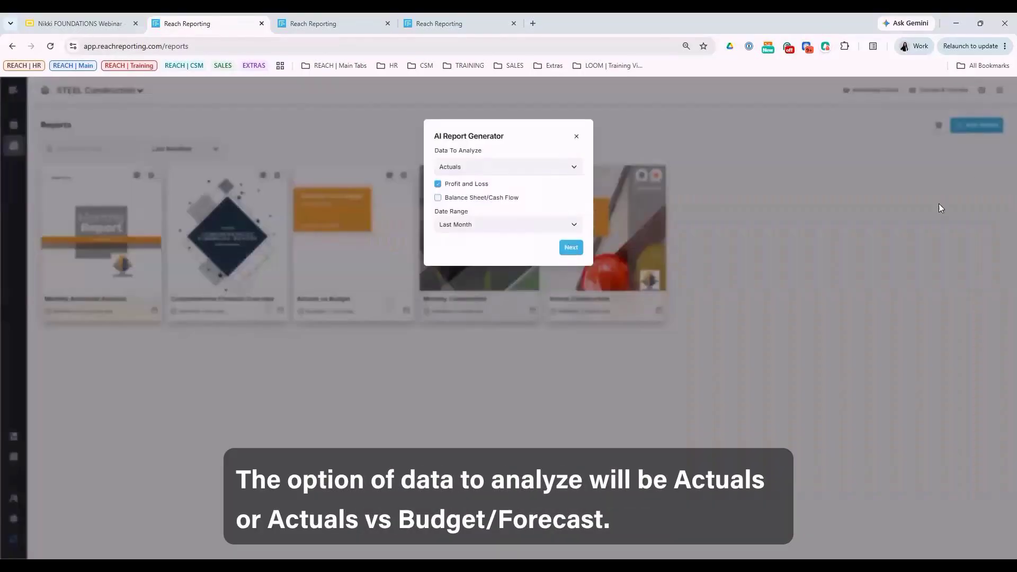
left_click(551, 168)
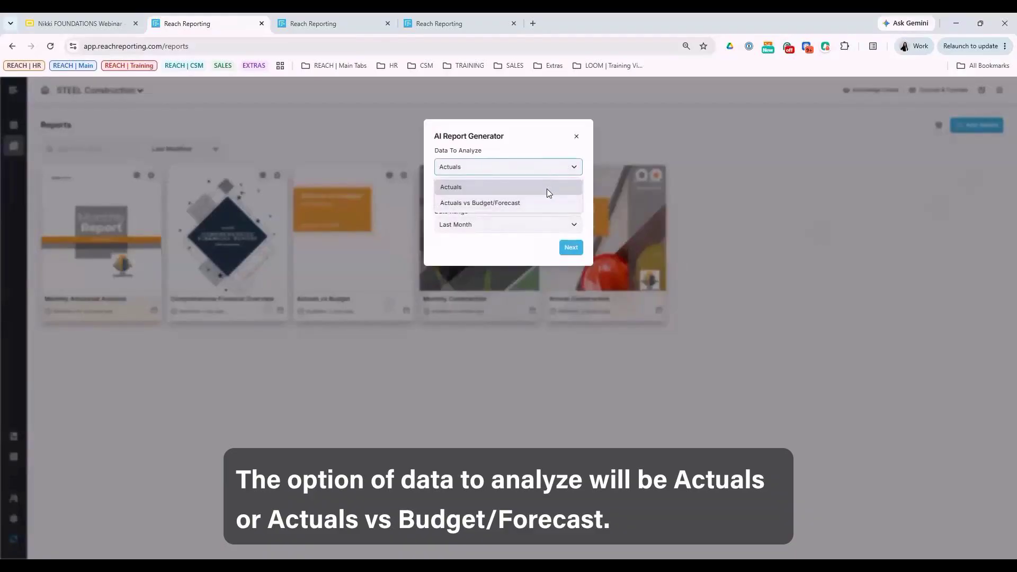
left_click(546, 184)
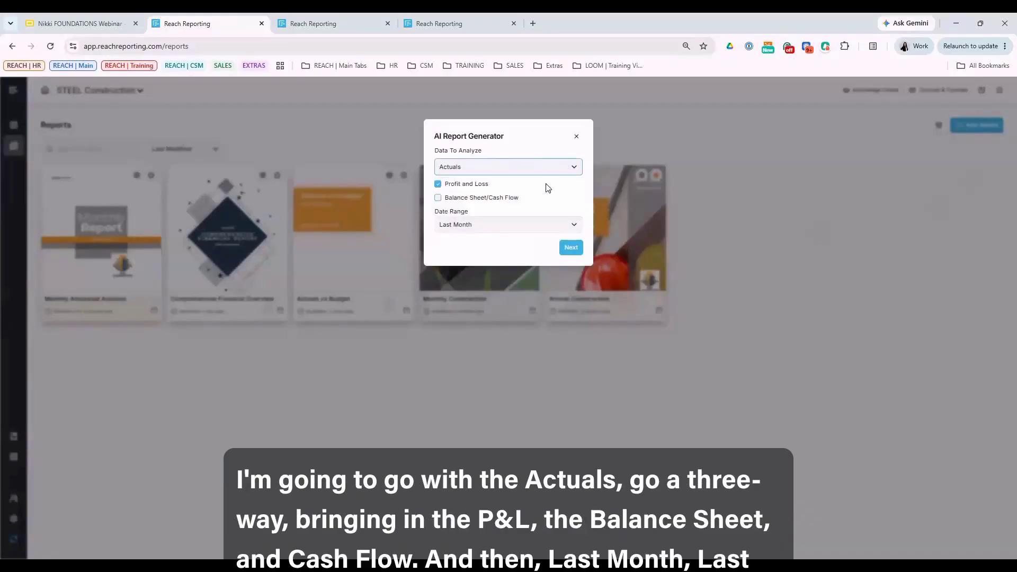
left_click(473, 200)
left_click(576, 227)
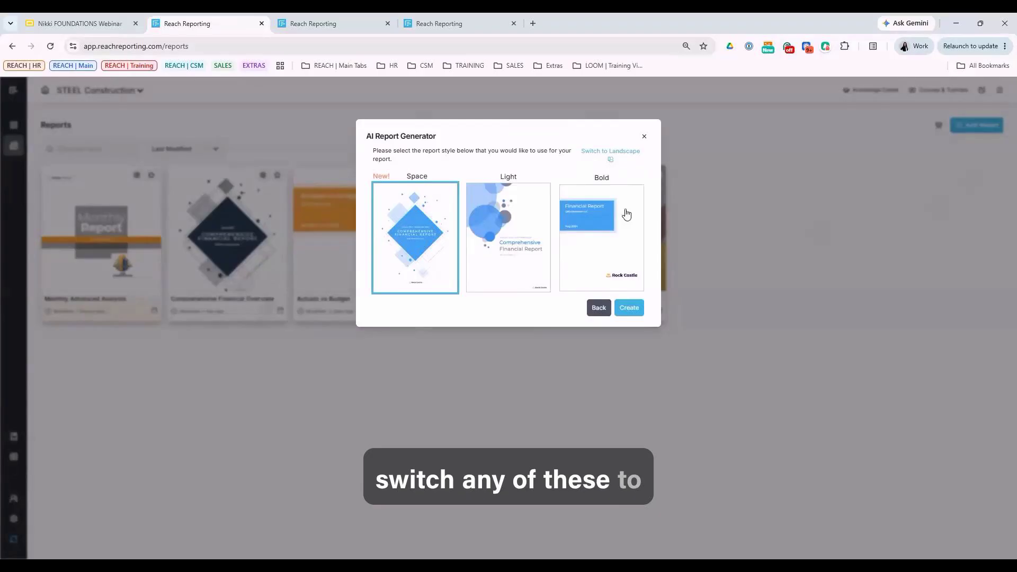
left_click(631, 308)
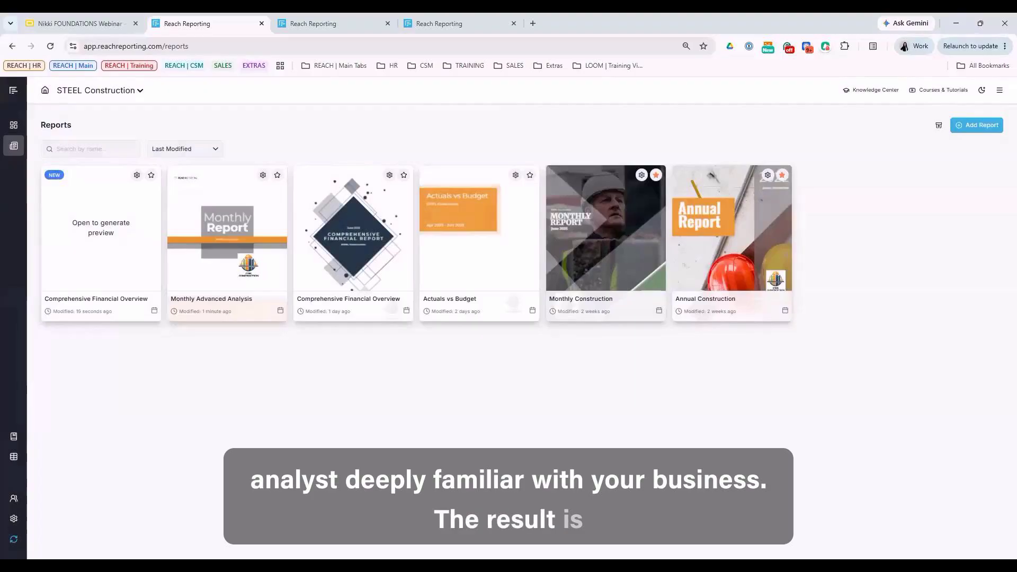
Open the new Comprehensive Financial Overview report and apply a dark navy theme color
left_click(100, 229)
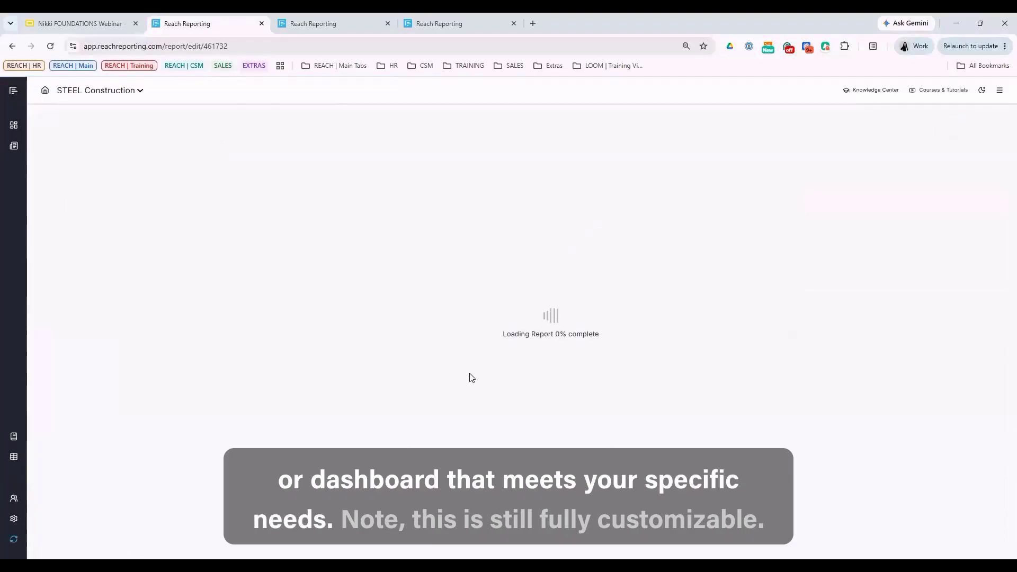
scroll(324, 240, "down", 4)
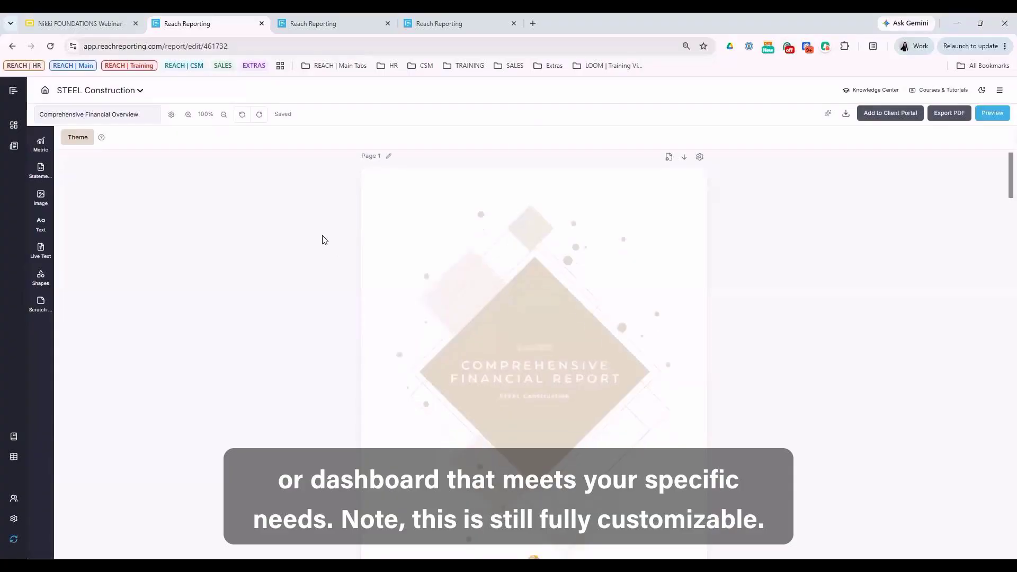
scroll(243, 223, "down", 2)
left_click(84, 140)
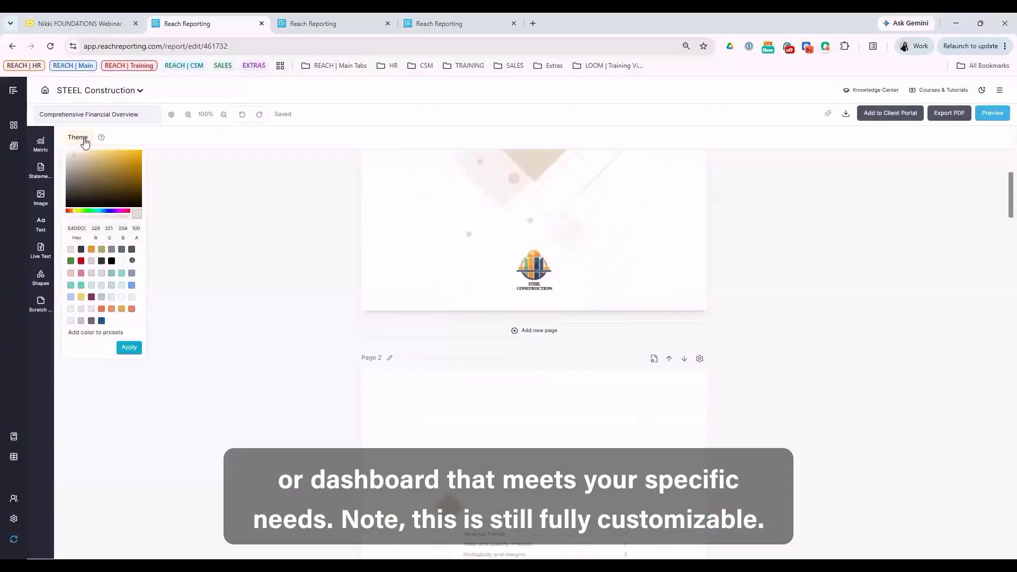
left_click(130, 347)
scroll(270, 290, "up", 5)
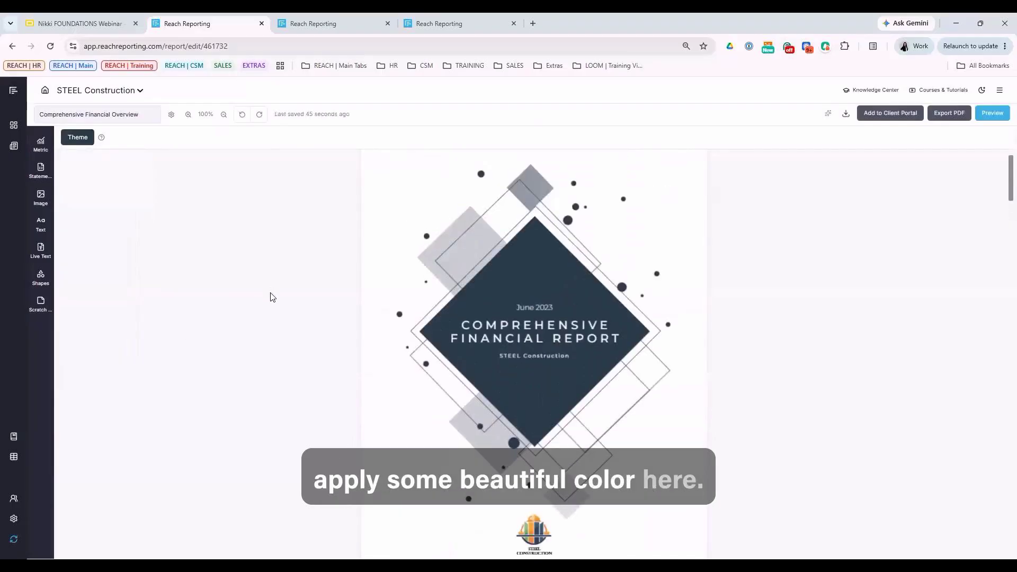
Examine the table of contents and the Revenue Trends page's title, subtitle, commentary, metric table and live text
scroll(272, 297, "down", 5)
scroll(271, 296, "down", 4)
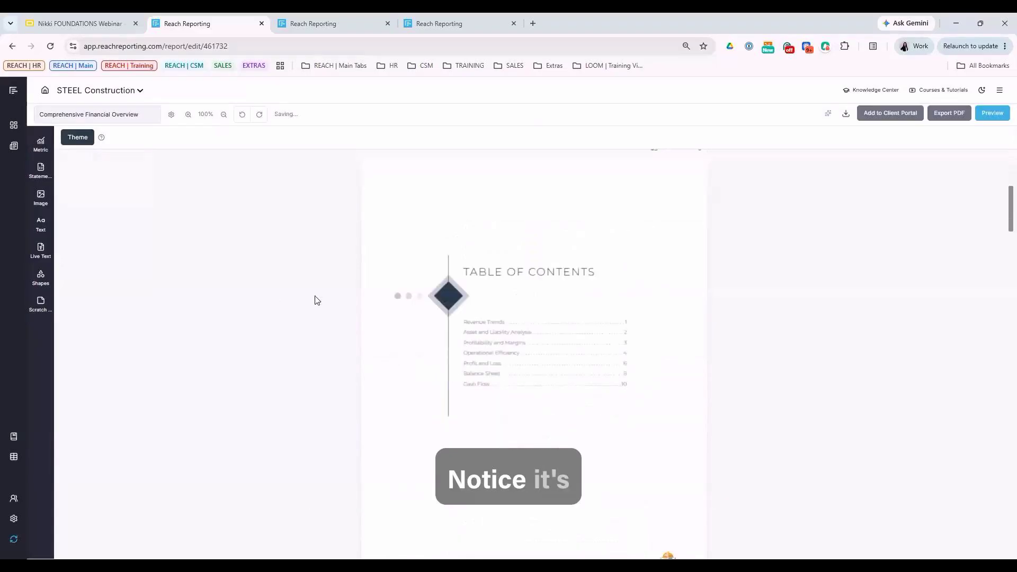
scroll(307, 307, "down", 8)
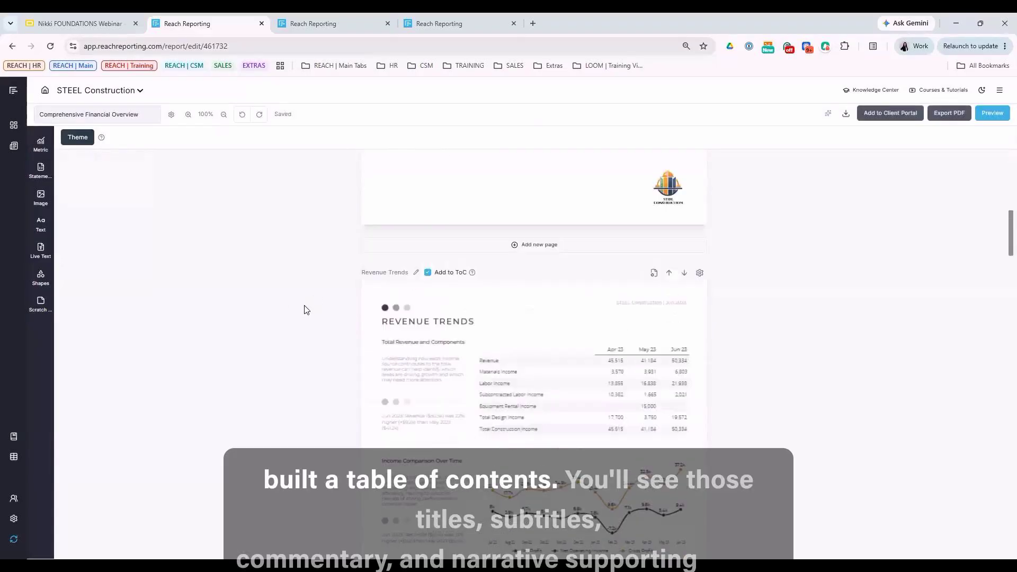
left_click(444, 228)
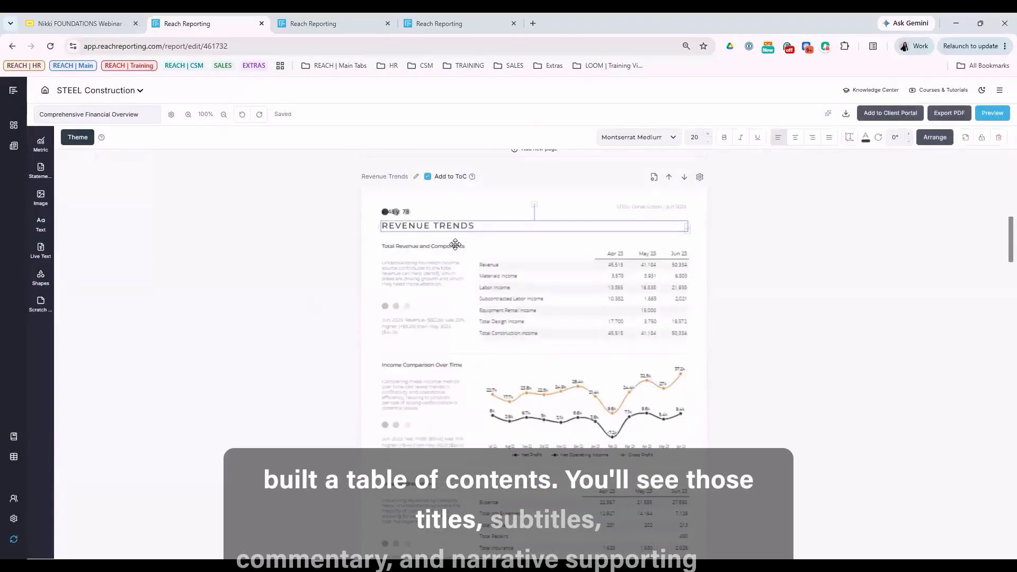
left_click(426, 247)
left_click(428, 268)
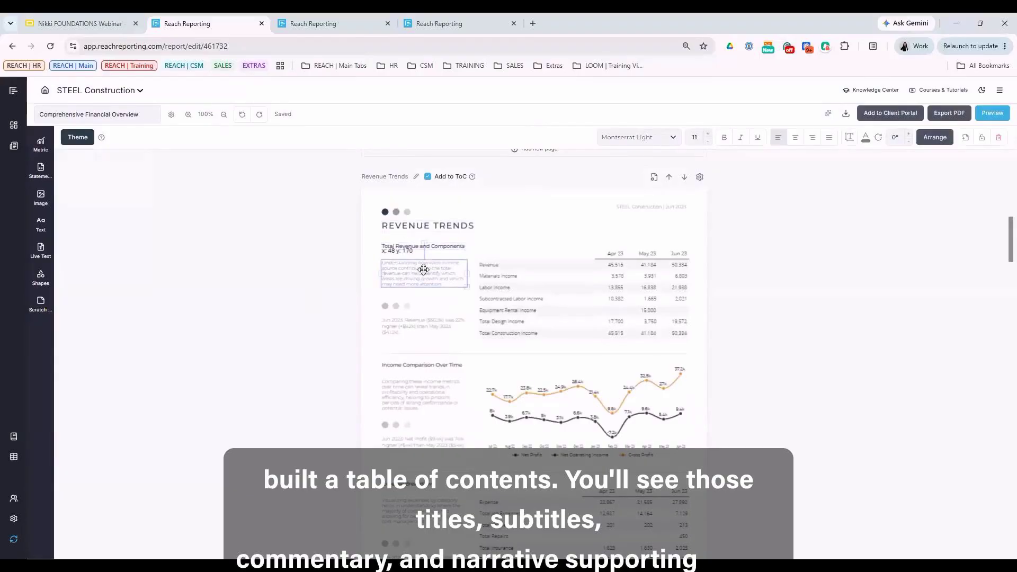
left_click(560, 287)
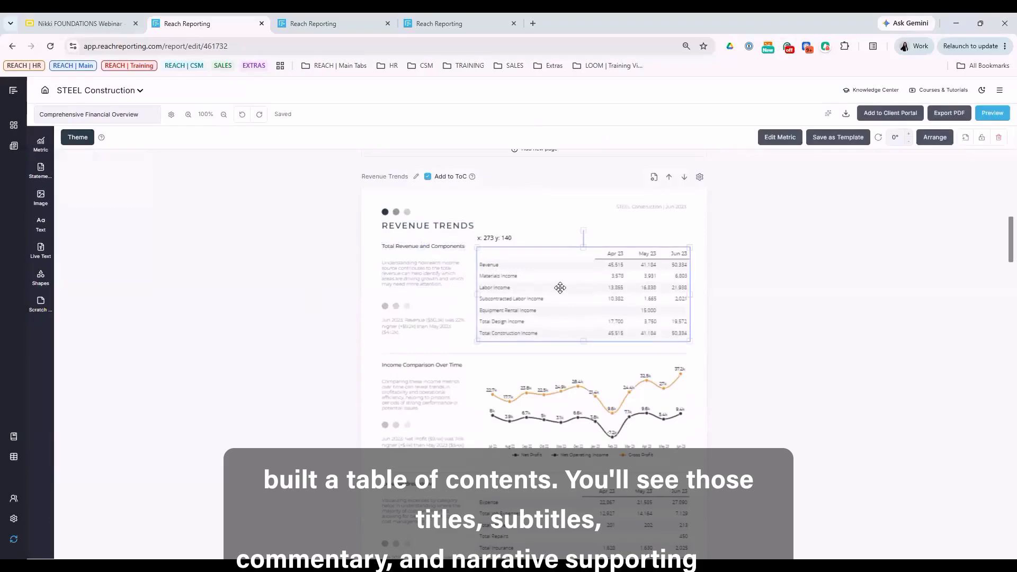
left_click(423, 323)
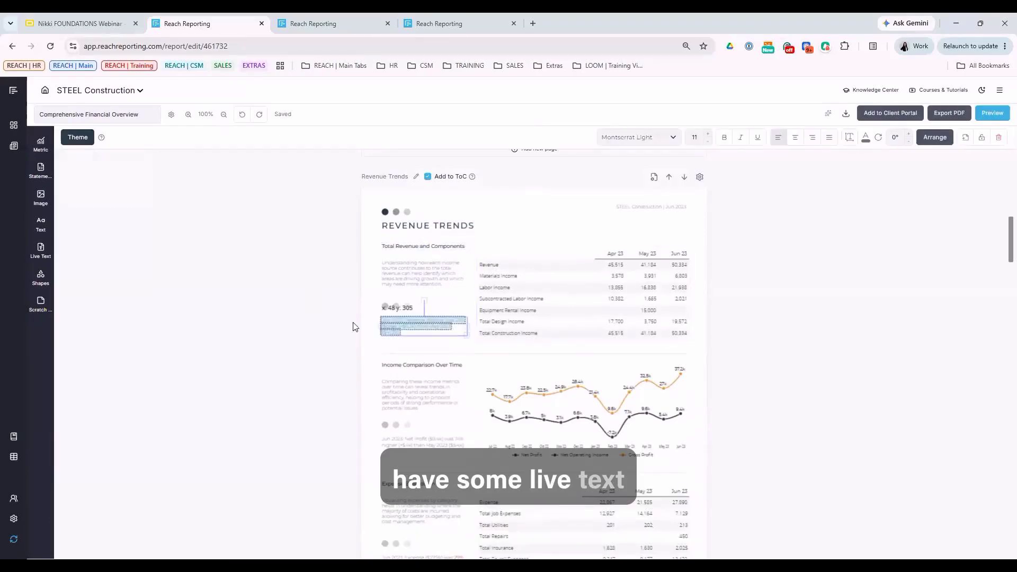
double_click(388, 323)
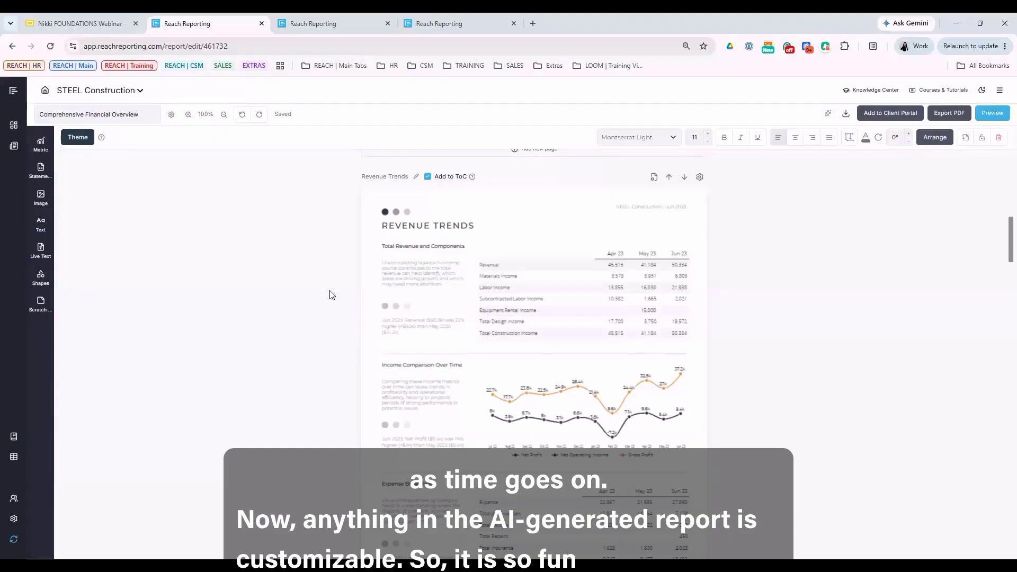
Move the company logo on the Revenue Trends page slightly up to about x 74, y 930
scroll(331, 290, "down", 3)
scroll(334, 294, "down", 3)
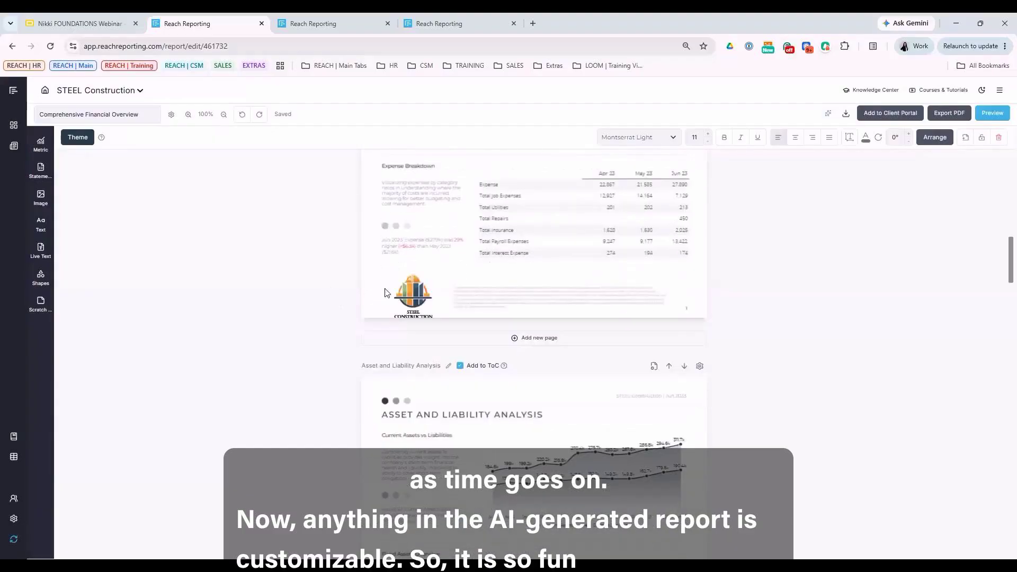
left_click_drag(411, 297, 411, 290)
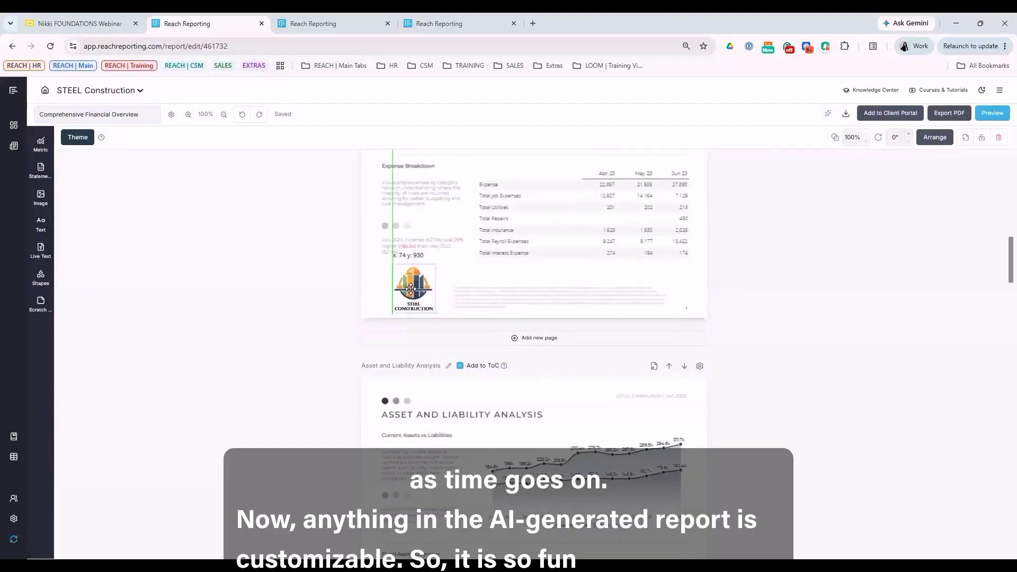
Review the remaining report pages, from Asset and Liability Analysis through Operational Efficiency to the financial statements
scroll(318, 291, "down", 5)
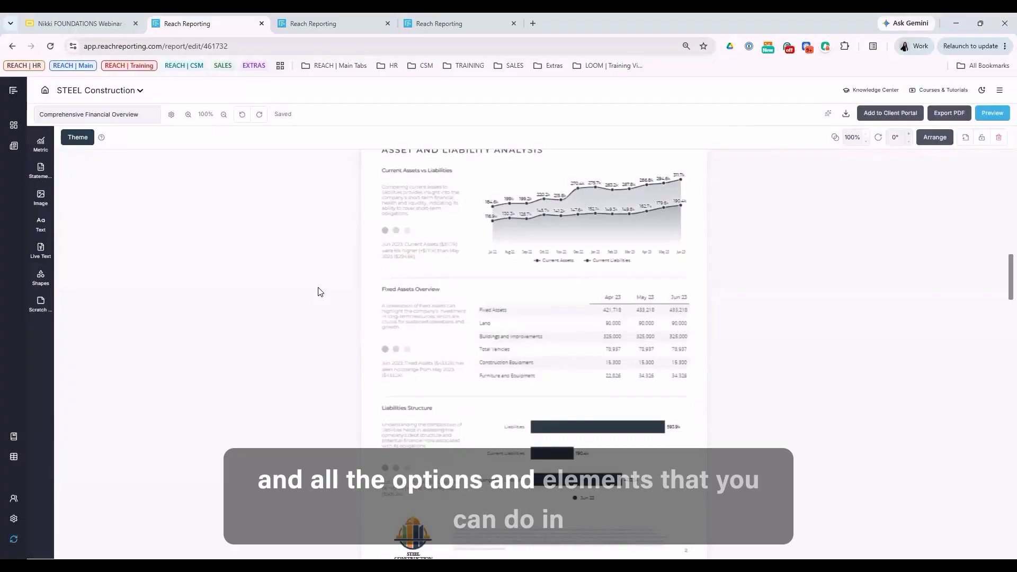
scroll(328, 290, "down", 15)
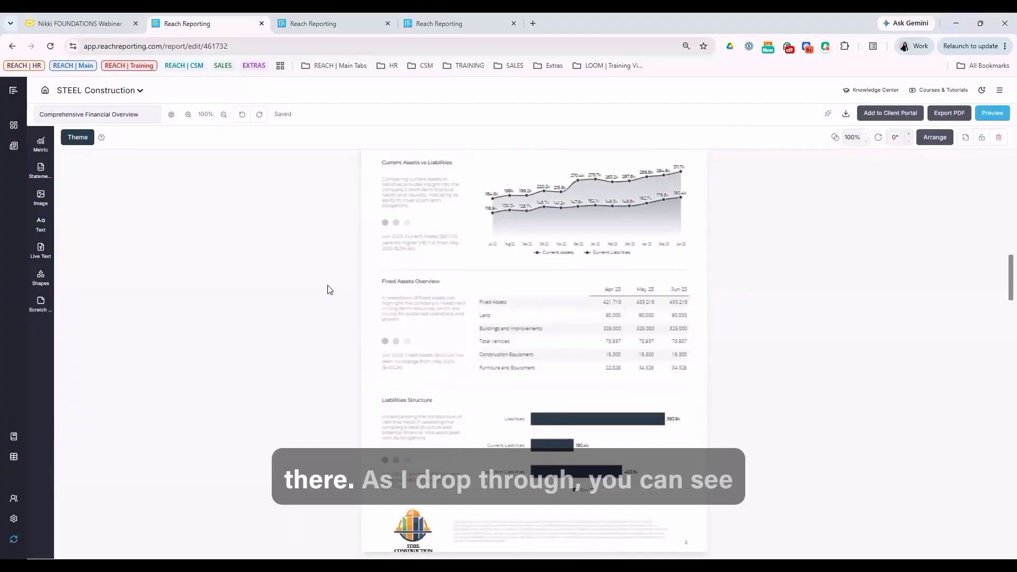
scroll(326, 292, "down", 10)
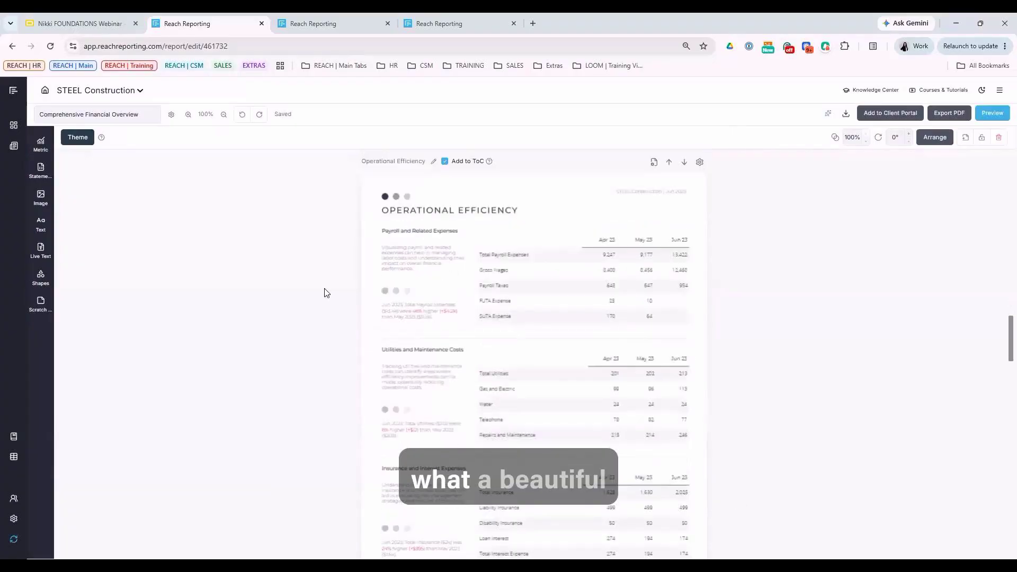
scroll(326, 293, "down", 3)
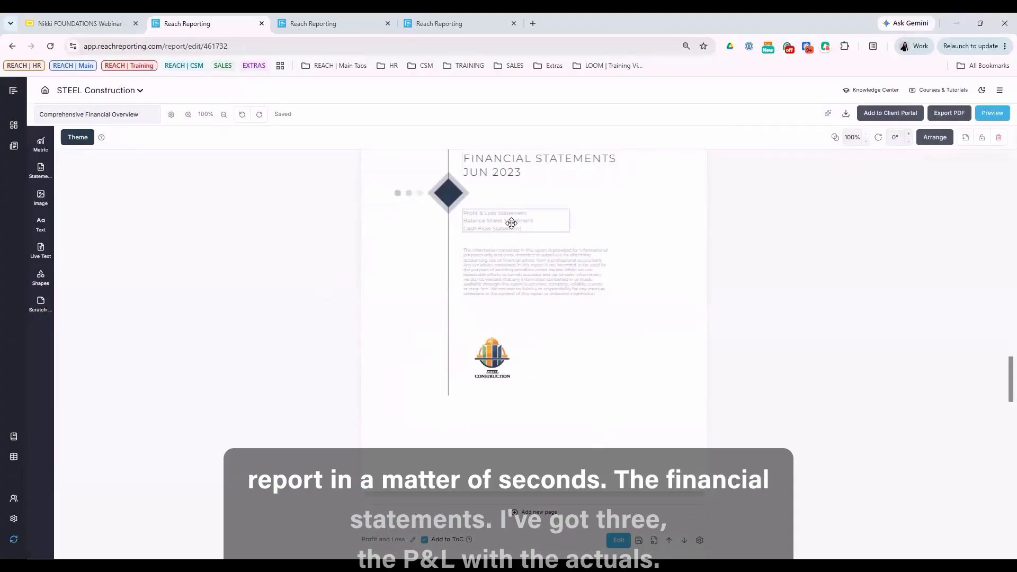
scroll(355, 294, "down", 5)
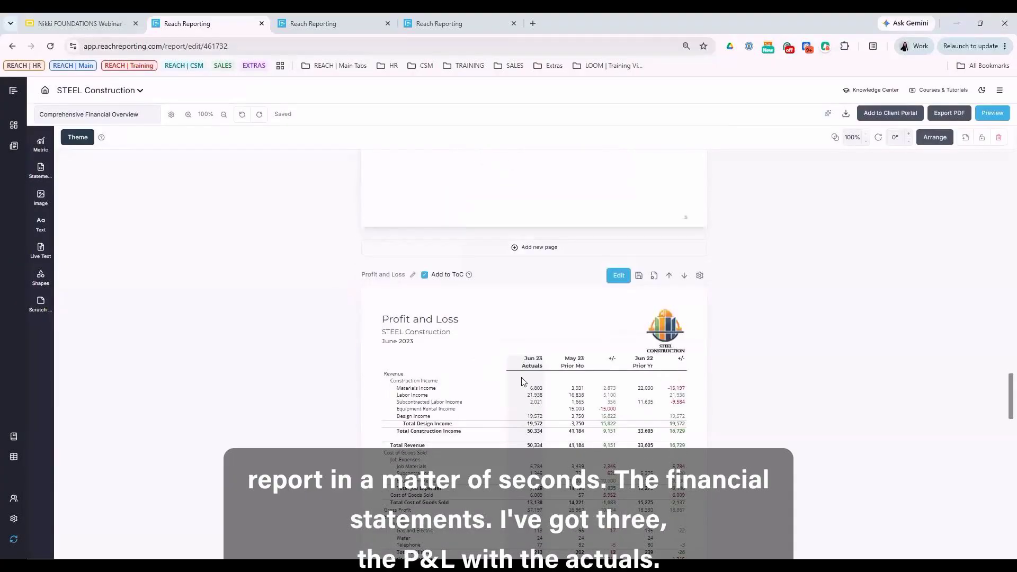
scroll(529, 391, "down", 2)
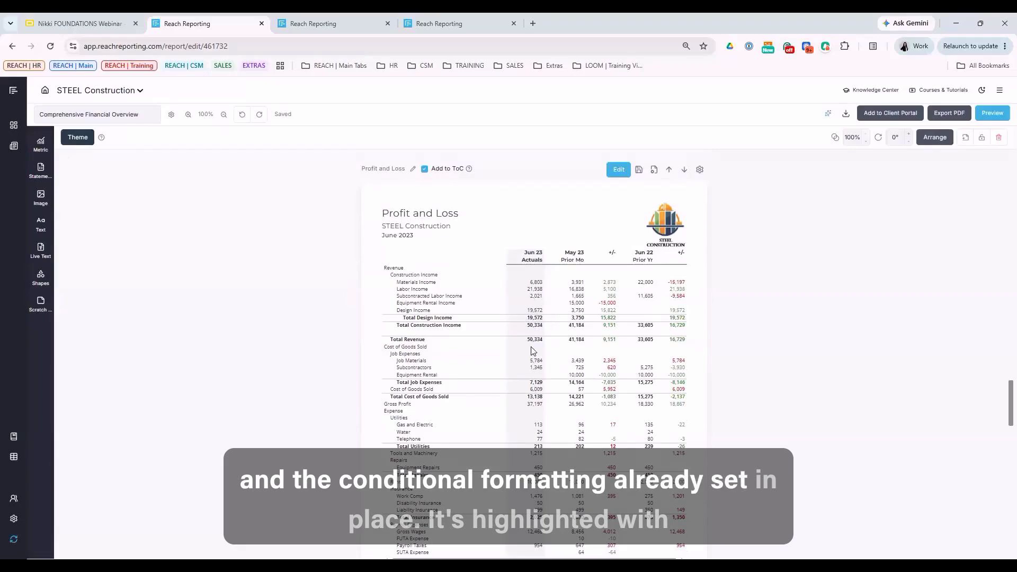
scroll(325, 293, "down", 15)
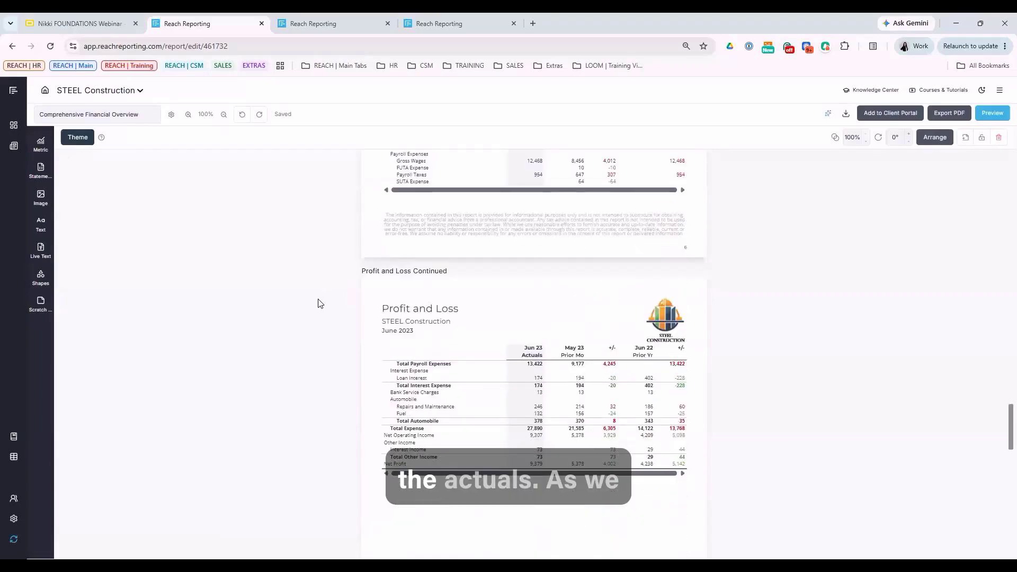
scroll(314, 309, "down", 15)
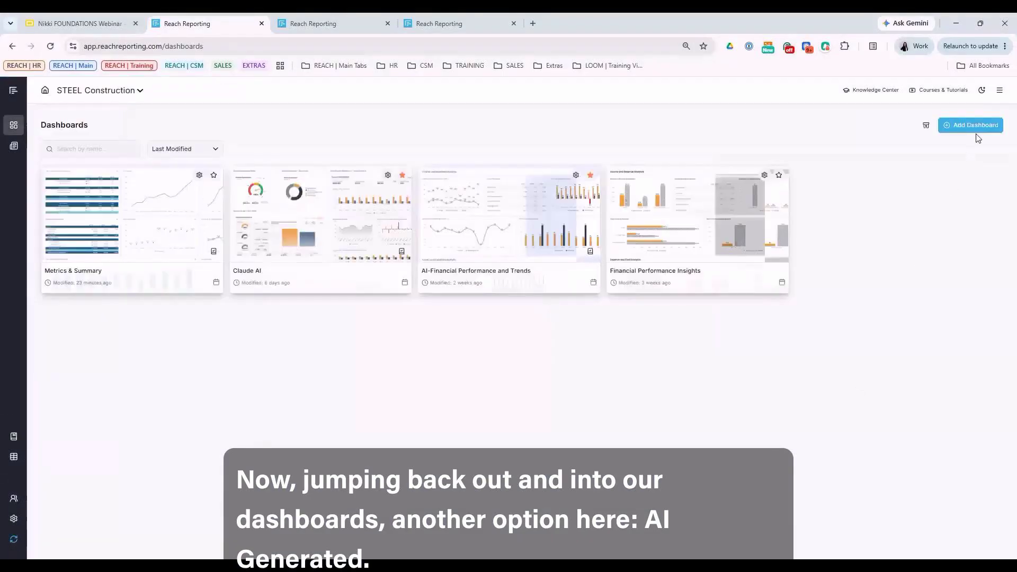
left_click(978, 131)
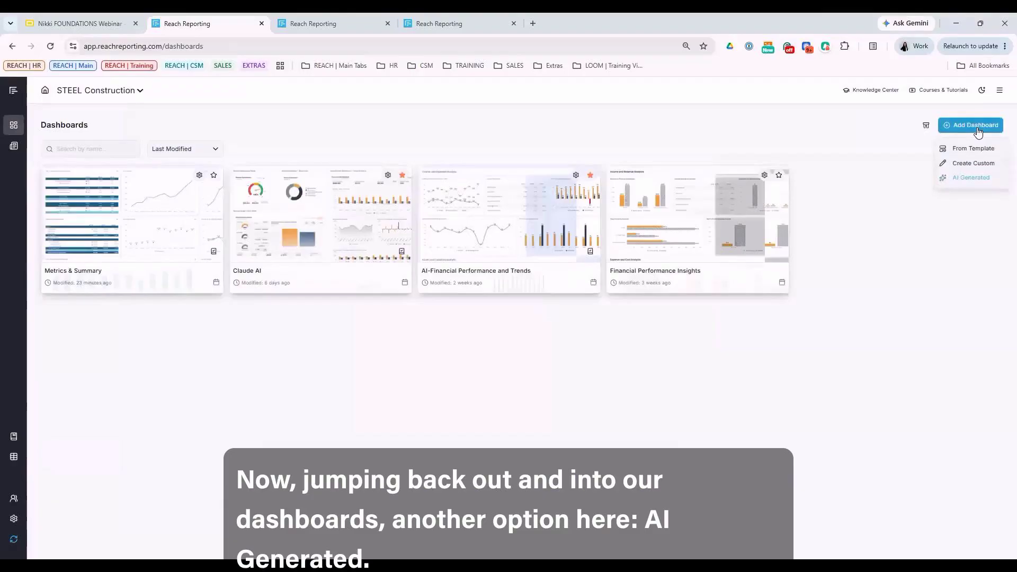
left_click(979, 178)
left_click(513, 171)
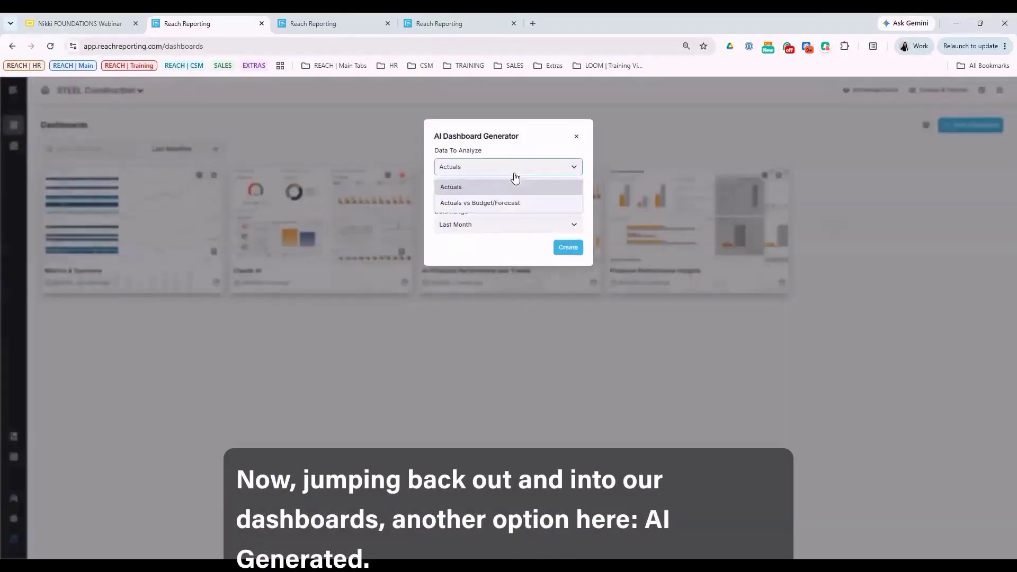
left_click(503, 191)
left_click(493, 197)
left_click(510, 230)
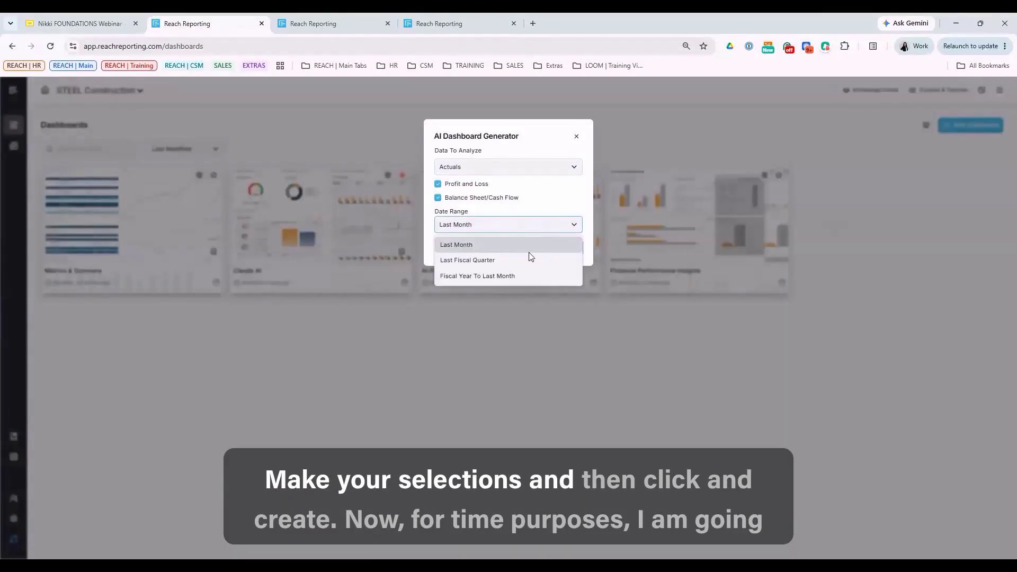
left_click(567, 246)
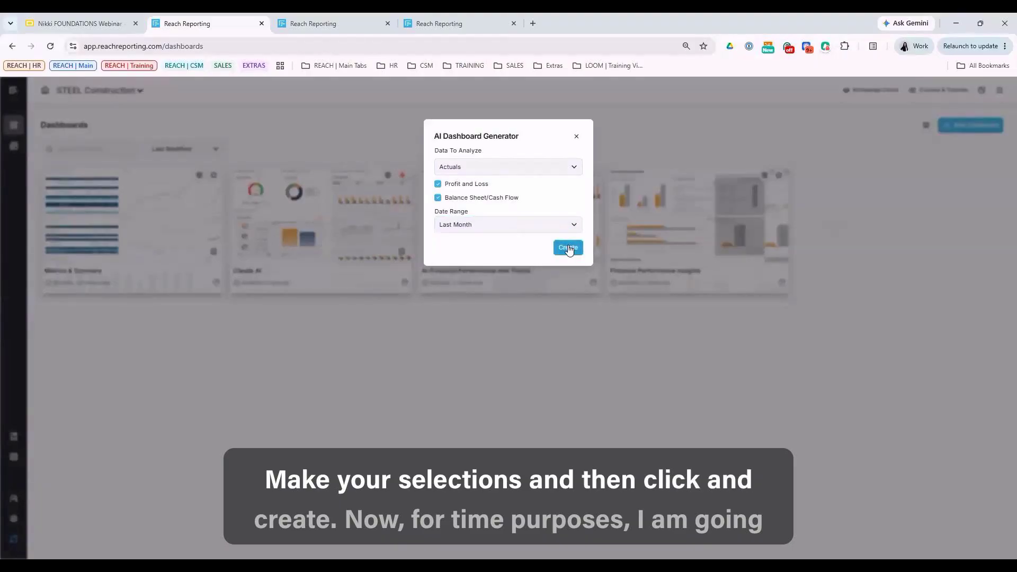
left_click(556, 355)
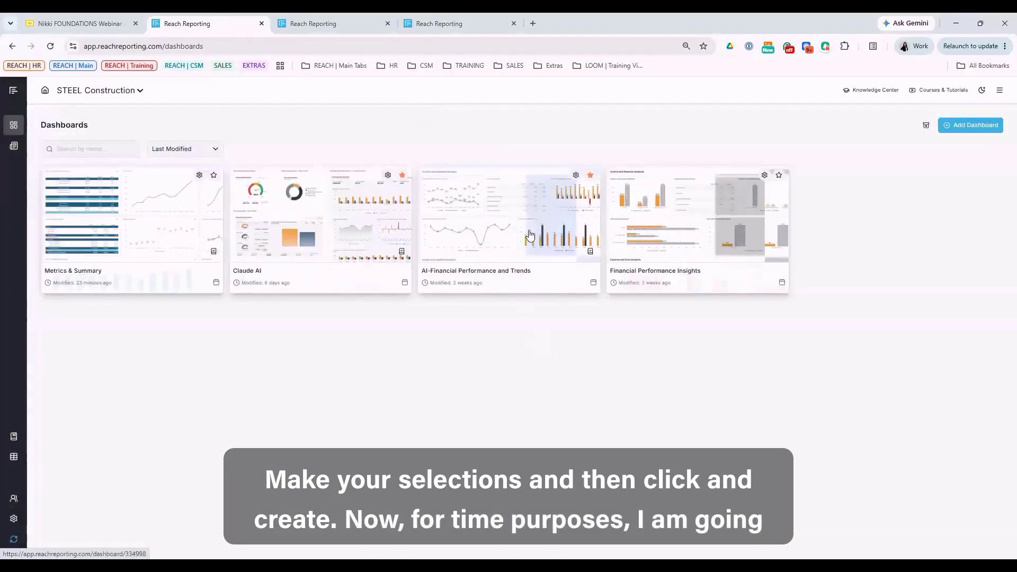
Open the AI-Financial Performance and Trends dashboard and examine its income, assets, and expense and liability analysis sections
left_click(534, 220)
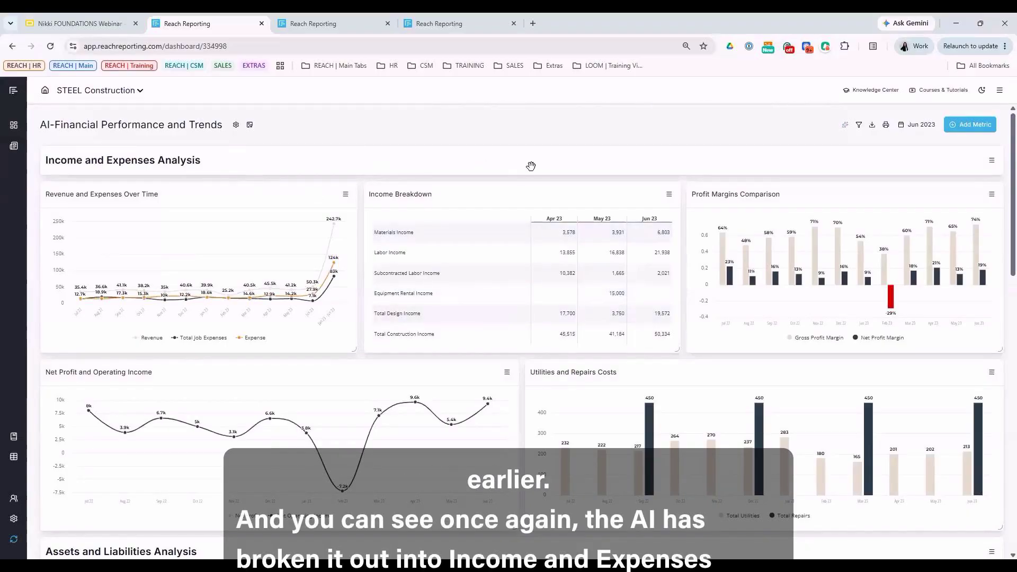
scroll(527, 186, "down", 7)
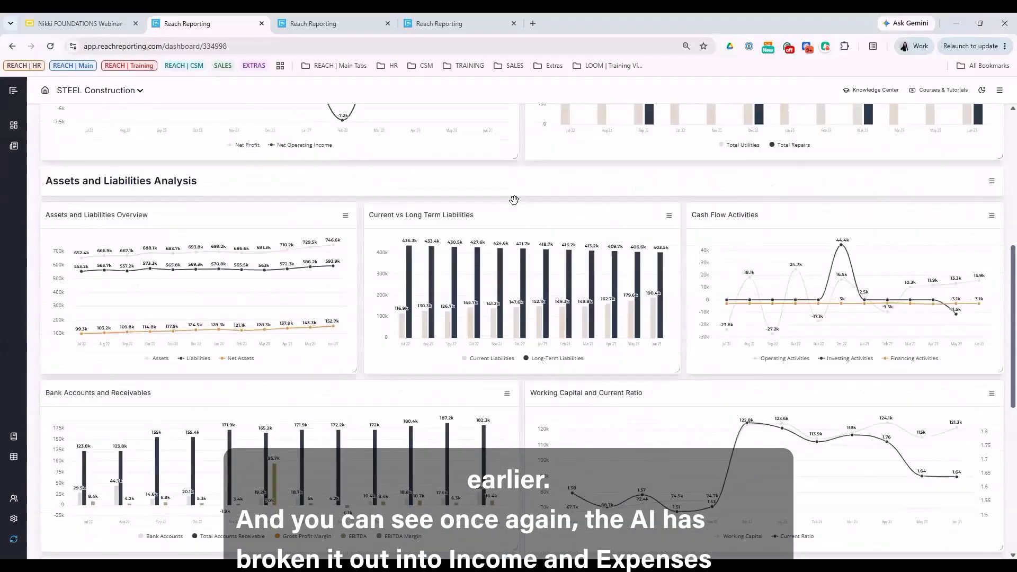
scroll(534, 263, "down", 7)
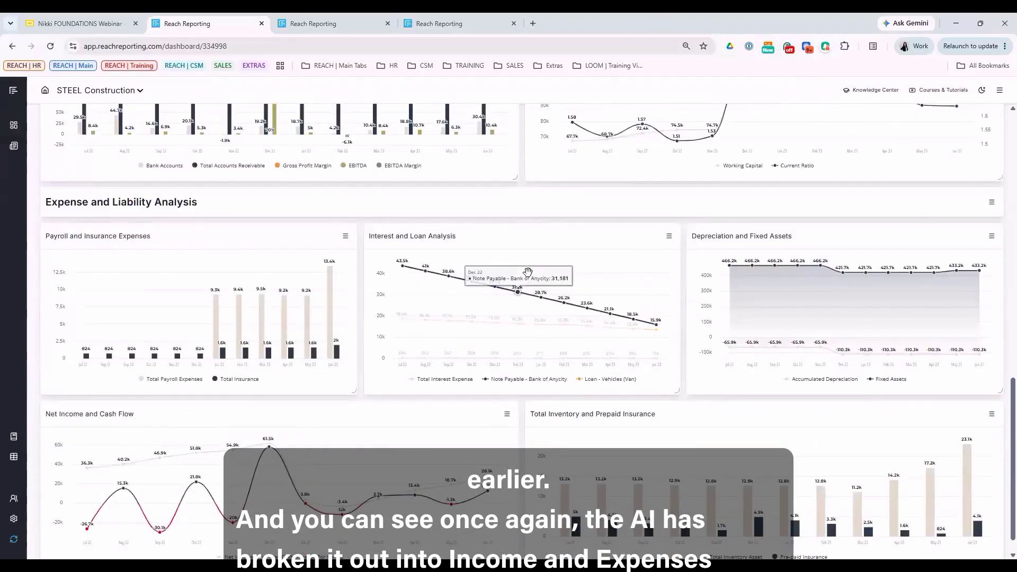
scroll(528, 286, "down", 1)
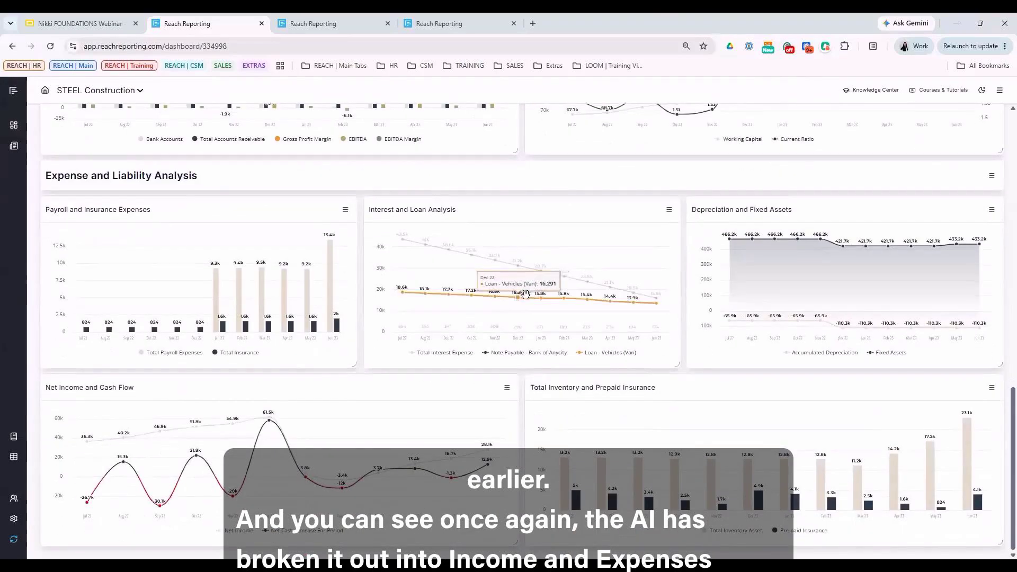
Open the AI Widget builder for the dashboard, view its chat and preview areas, and leave without creating a widget
scroll(526, 296, "up", 14)
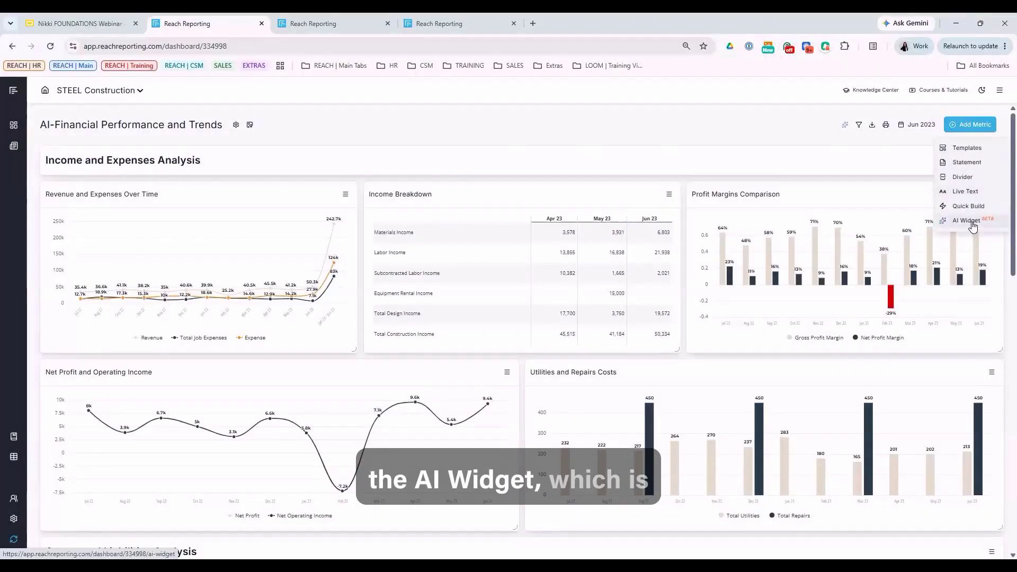
left_click(969, 221)
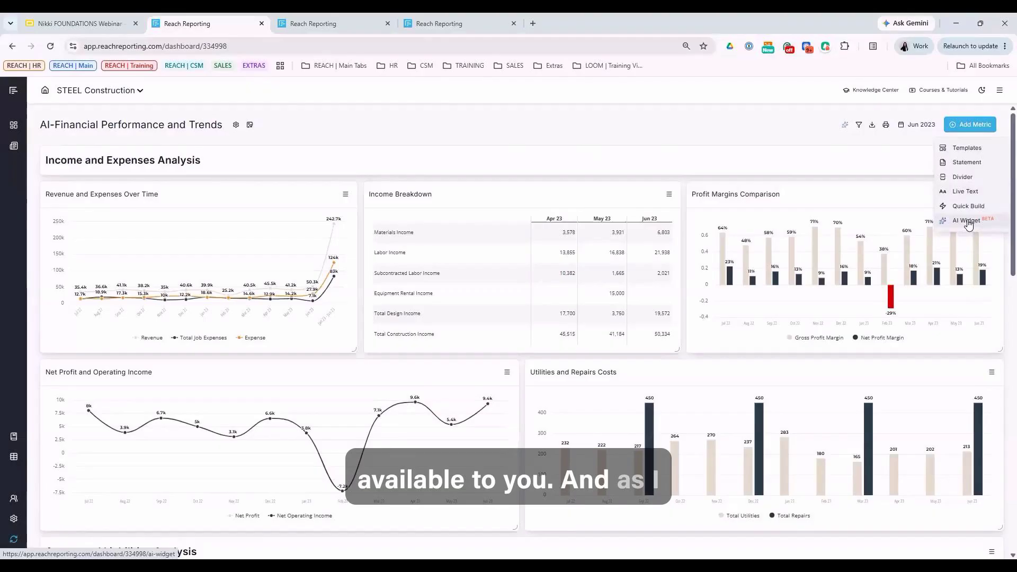
left_click(56, 480)
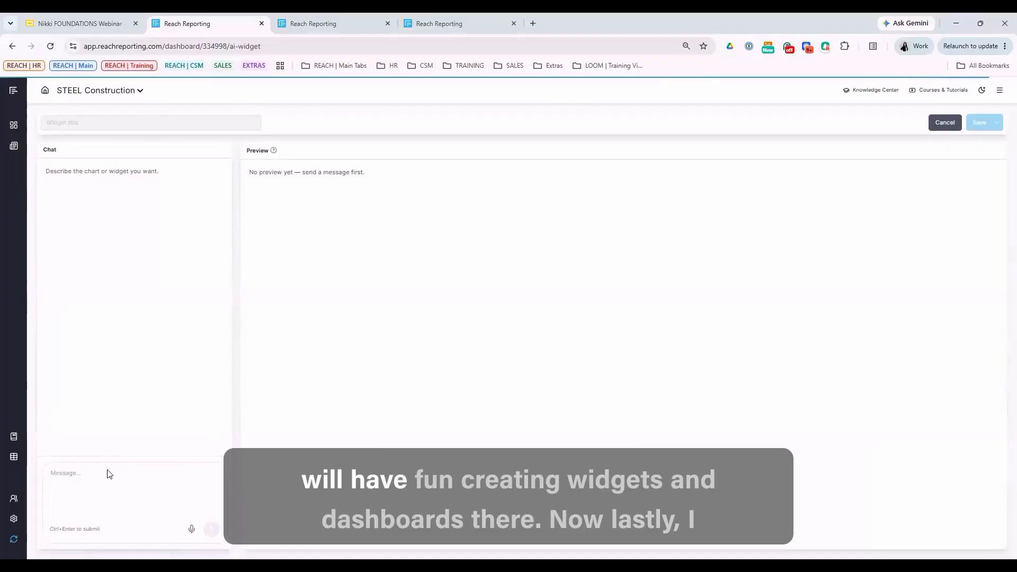
left_click(945, 124)
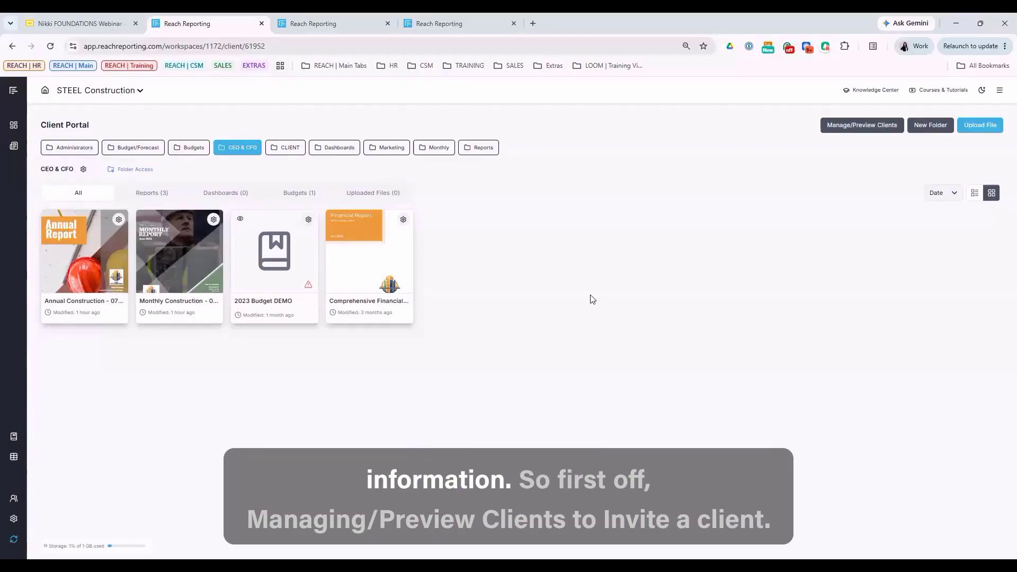
View the Client Portal's new client invitation form and try the CLIENT folder in its folder access options without saving
left_click(855, 125)
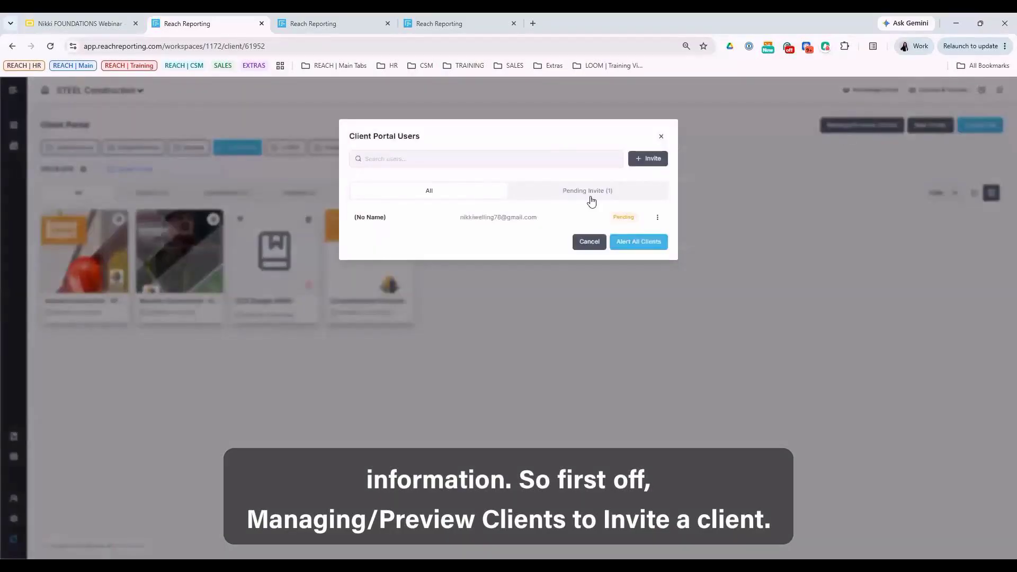
left_click(648, 160)
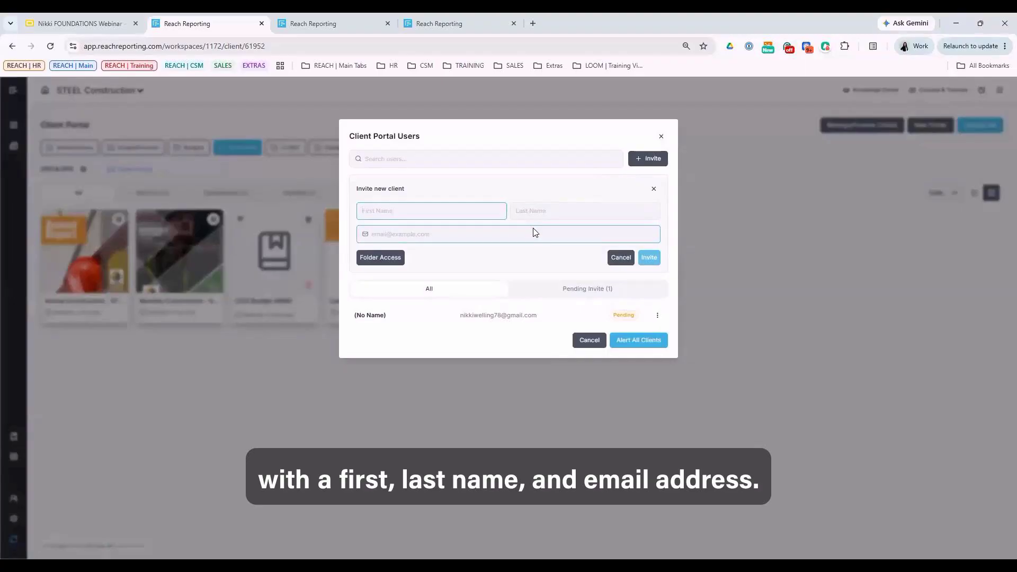
left_click(386, 256)
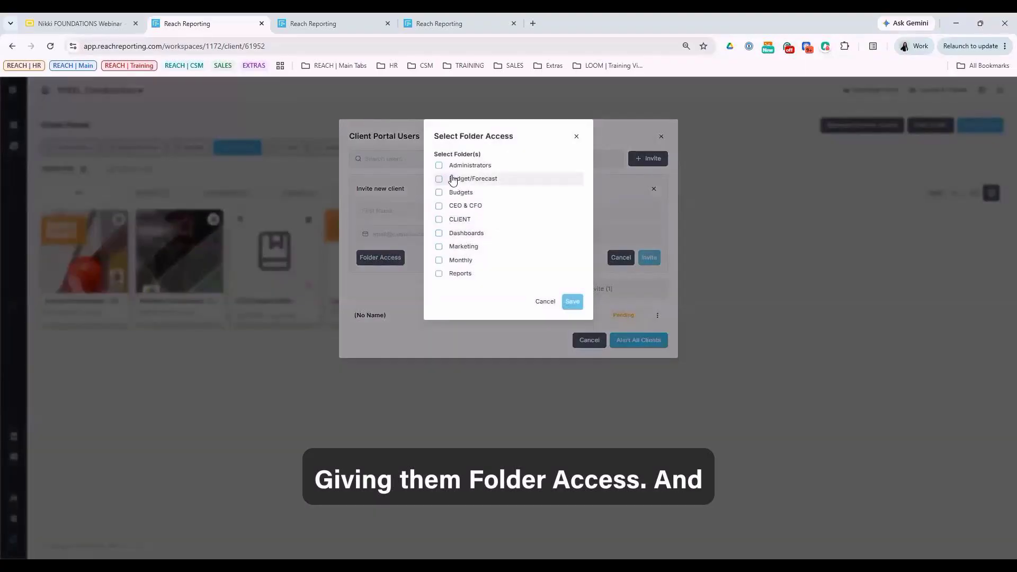
left_click(440, 220)
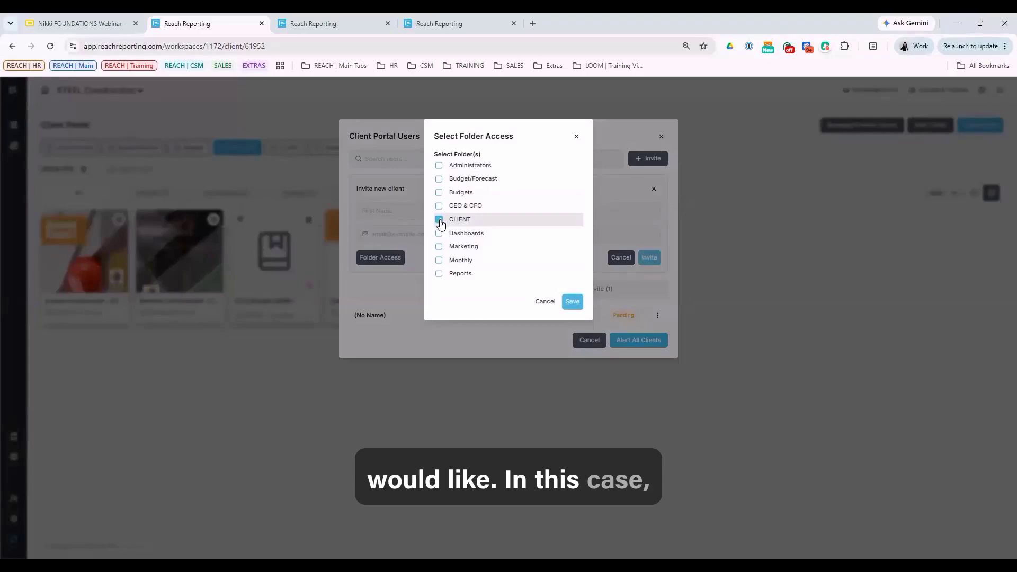
left_click(577, 136)
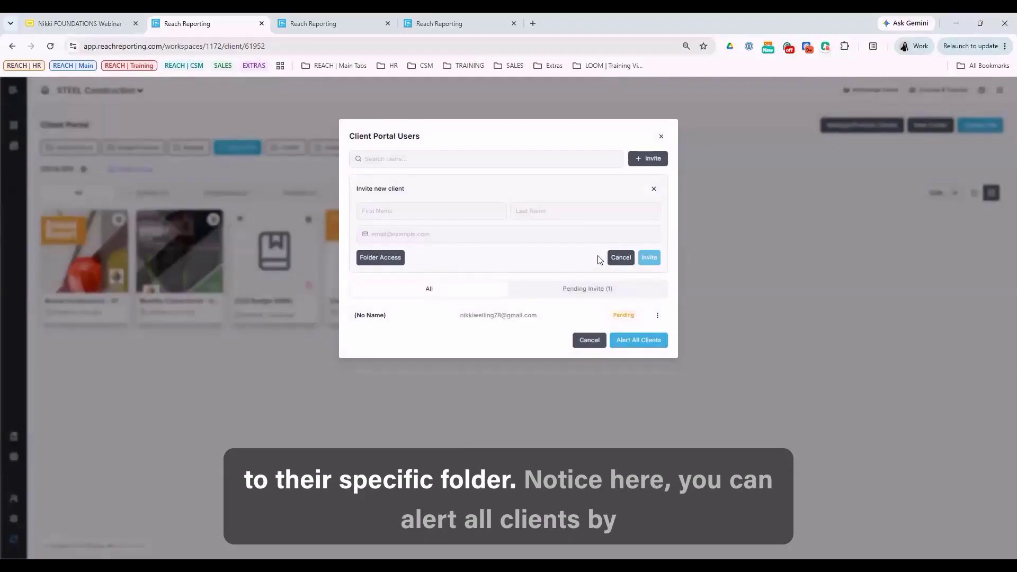
View the Alert All Clients note form and close it along with the Client Portal Users dialog without sending anything
left_click(634, 339)
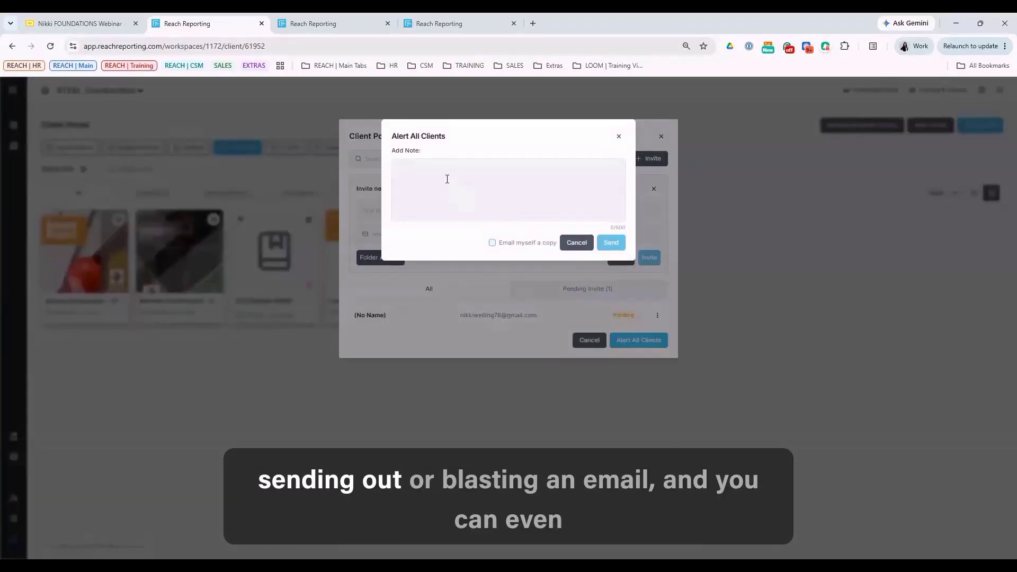
left_click(576, 243)
left_click(589, 340)
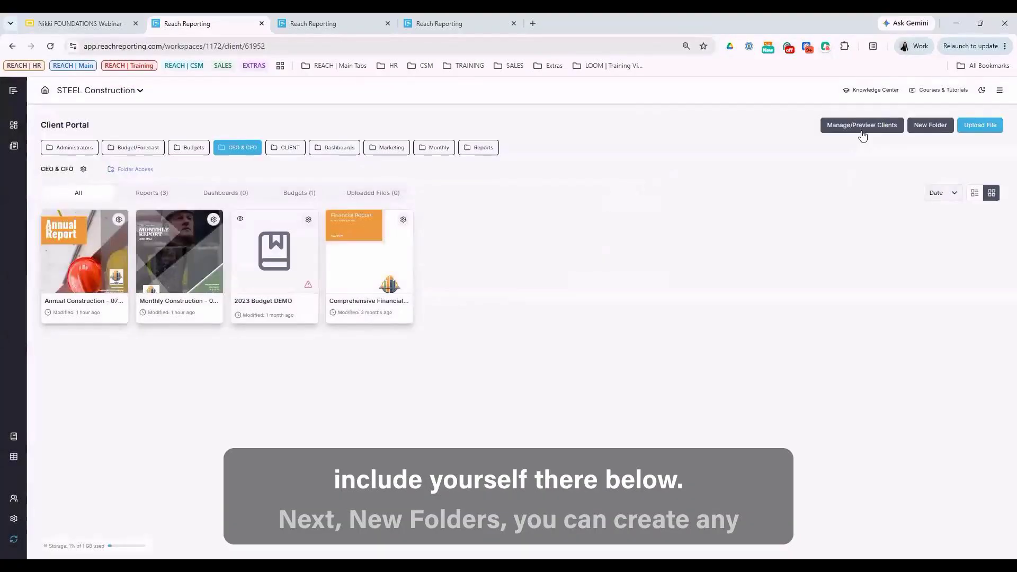
View the New Folder dialog, and browse the portal's Monthly, Marketing, Dashboards, CLIENT and CEO & CFO folders
left_click(919, 127)
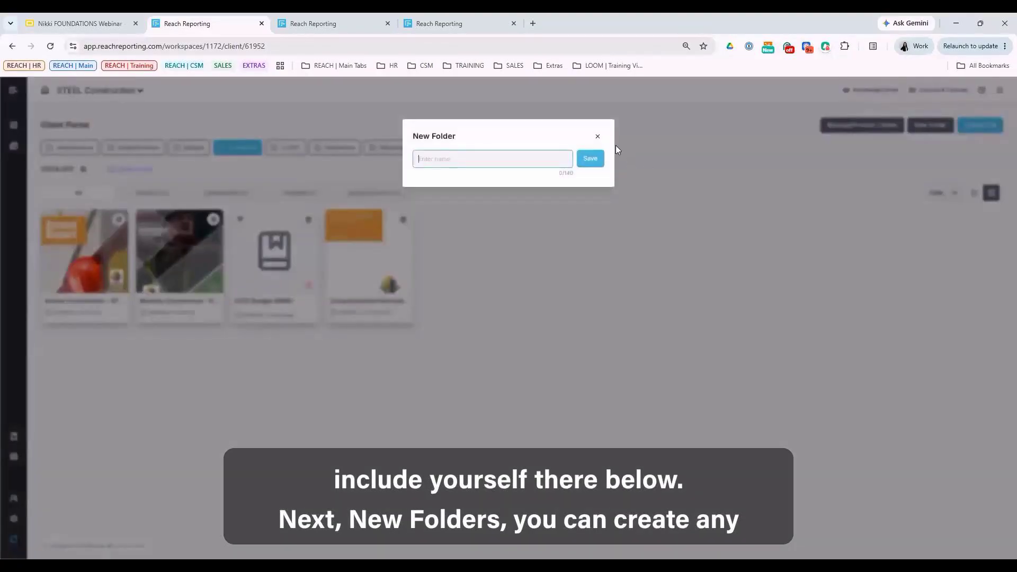
left_click(598, 138)
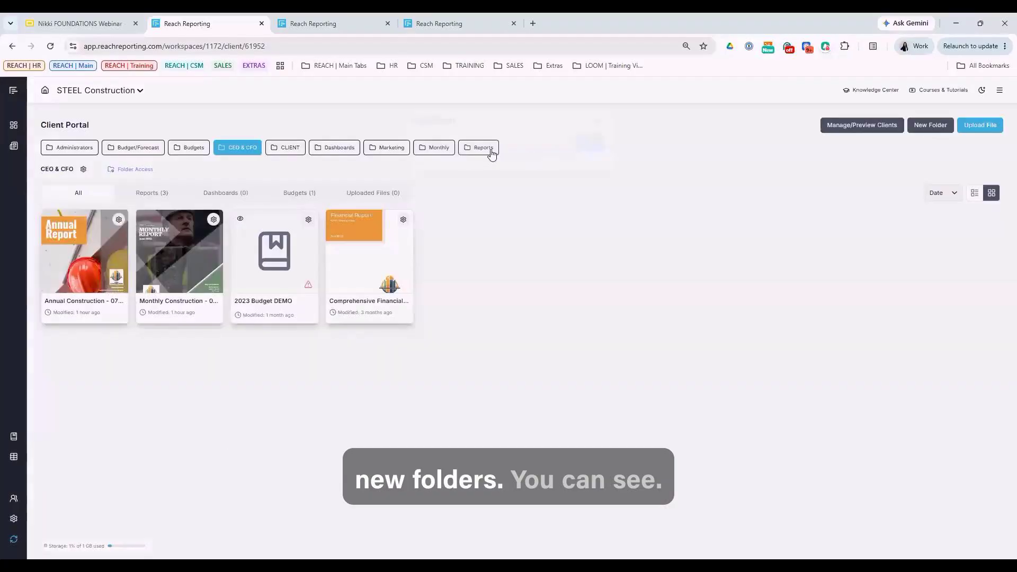
left_click(444, 151)
left_click(393, 151)
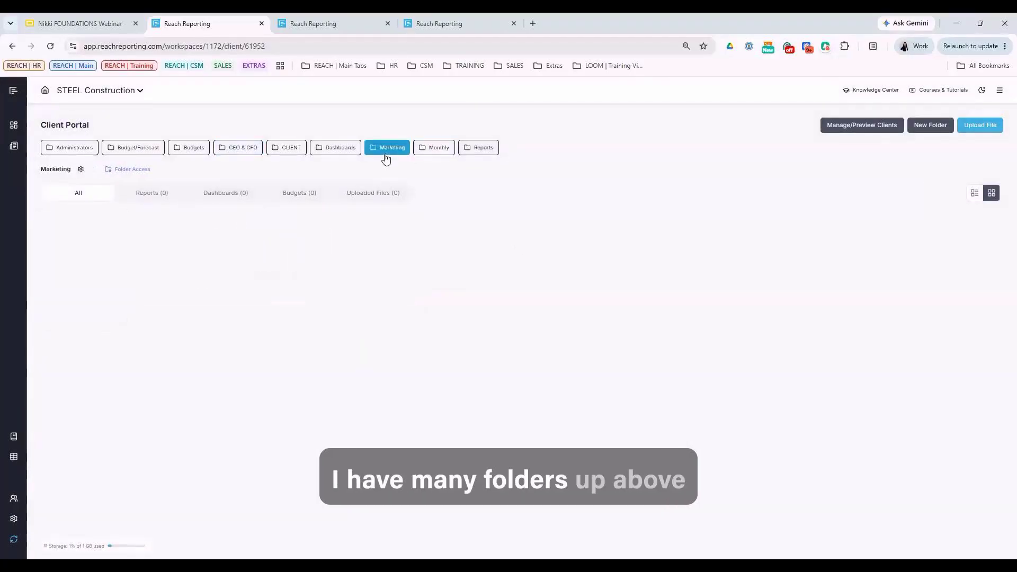
left_click(348, 149)
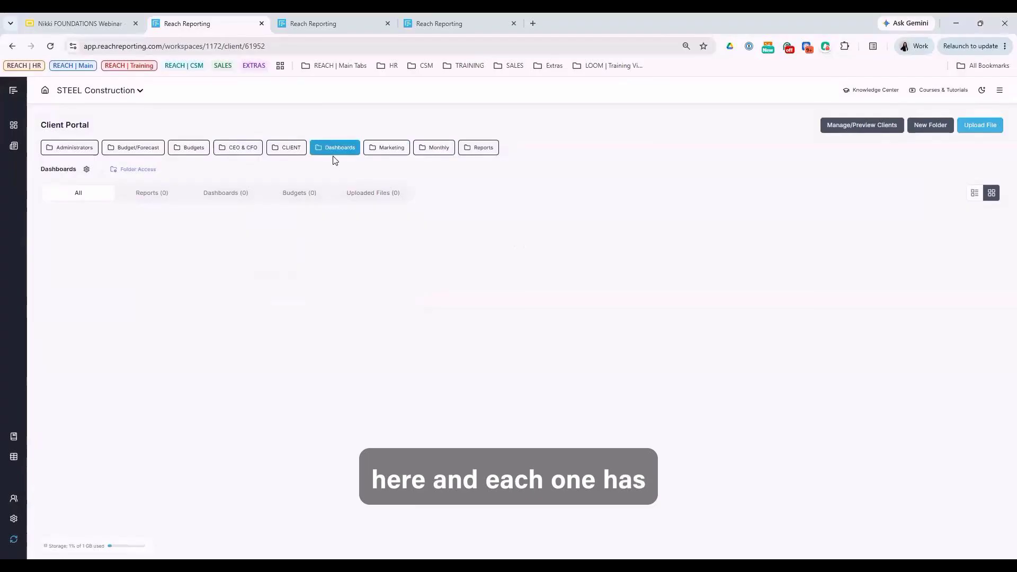
left_click(292, 148)
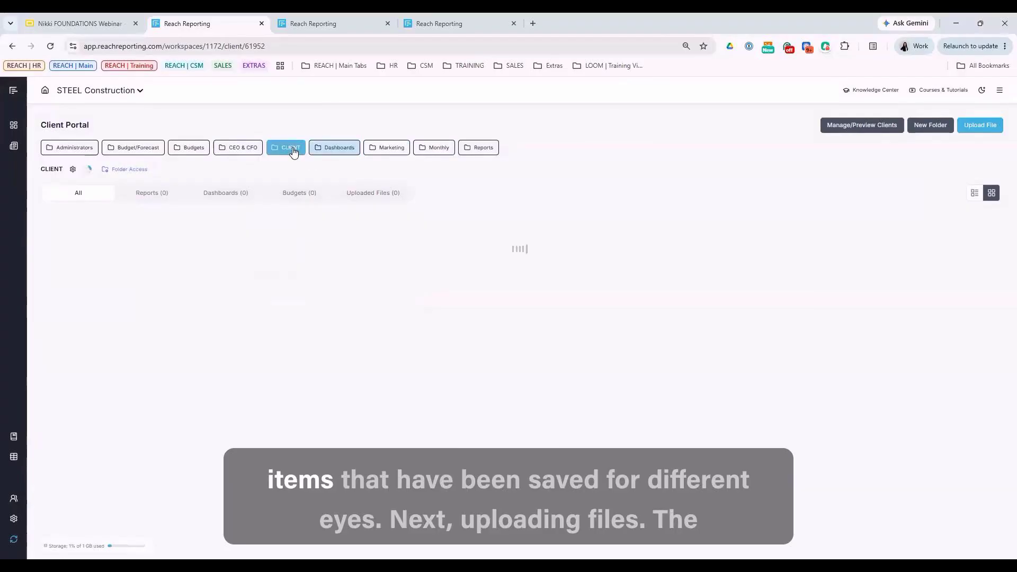
left_click(250, 151)
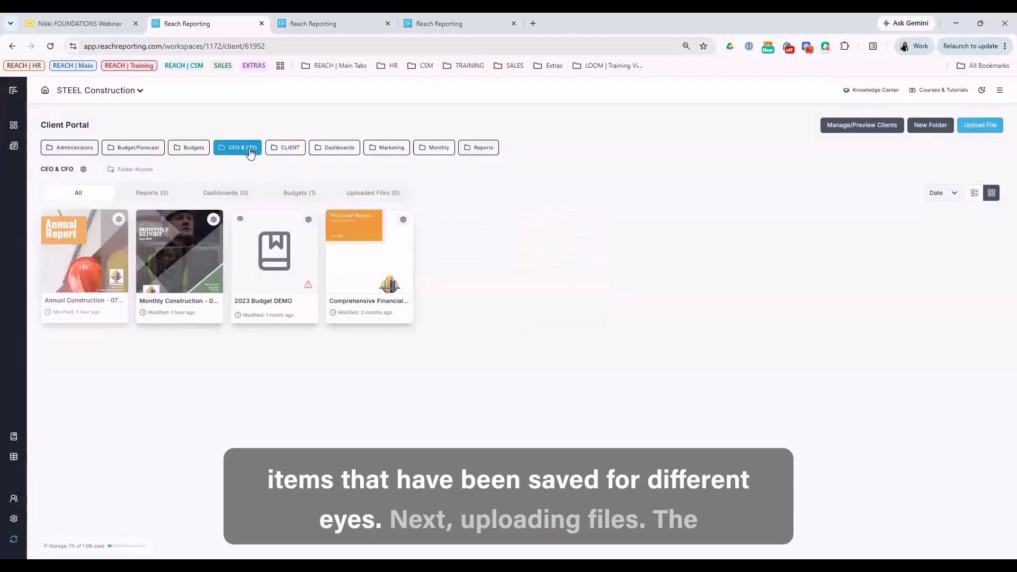
Examine the File Upload dialog's allowed file types, file picker and folder choices, close it without uploading, and check the portal's storage usage
left_click(981, 125)
left_click_drag(486, 201, 593, 207)
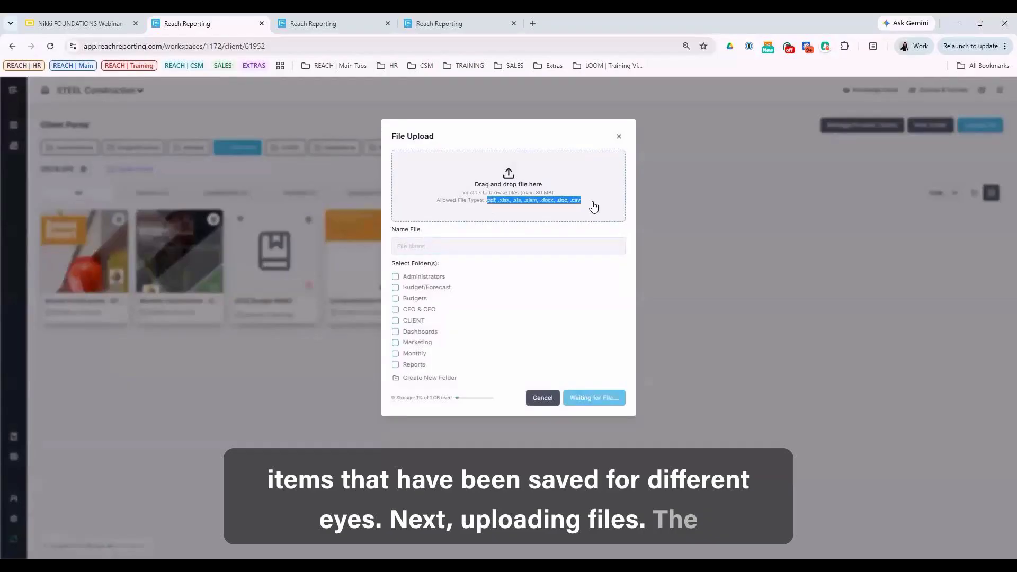
left_click(594, 206)
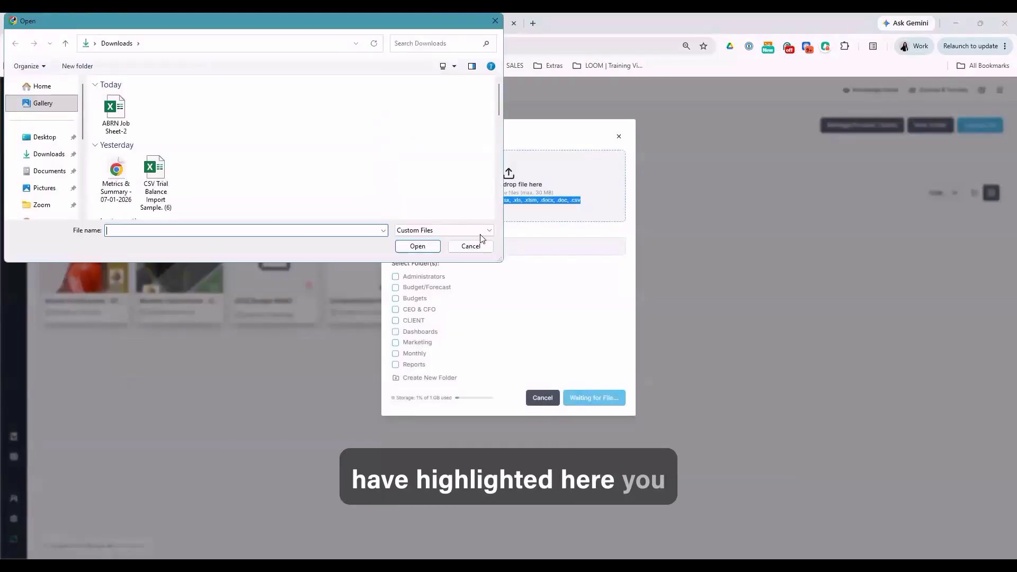
left_click(471, 245)
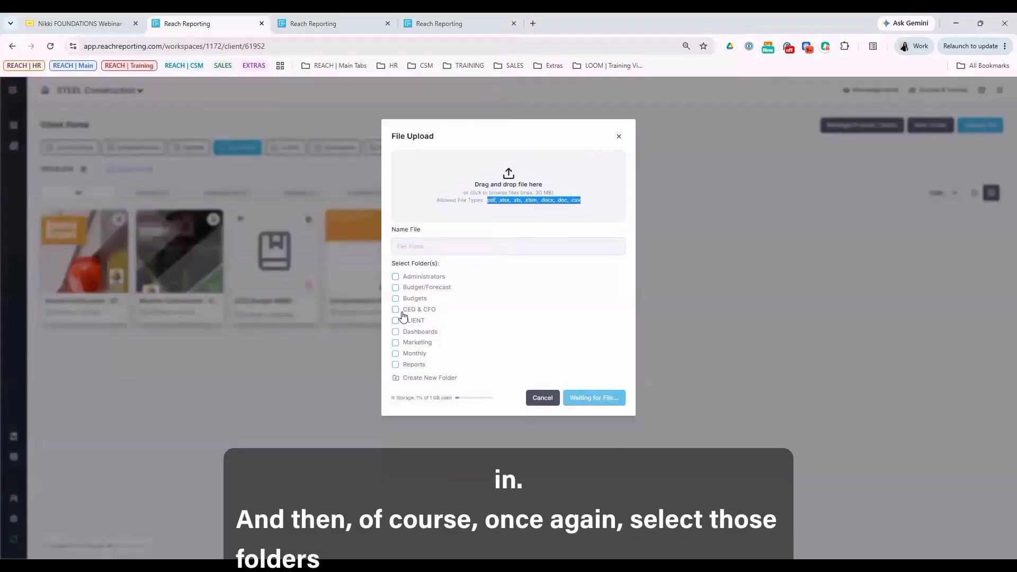
left_click(395, 310)
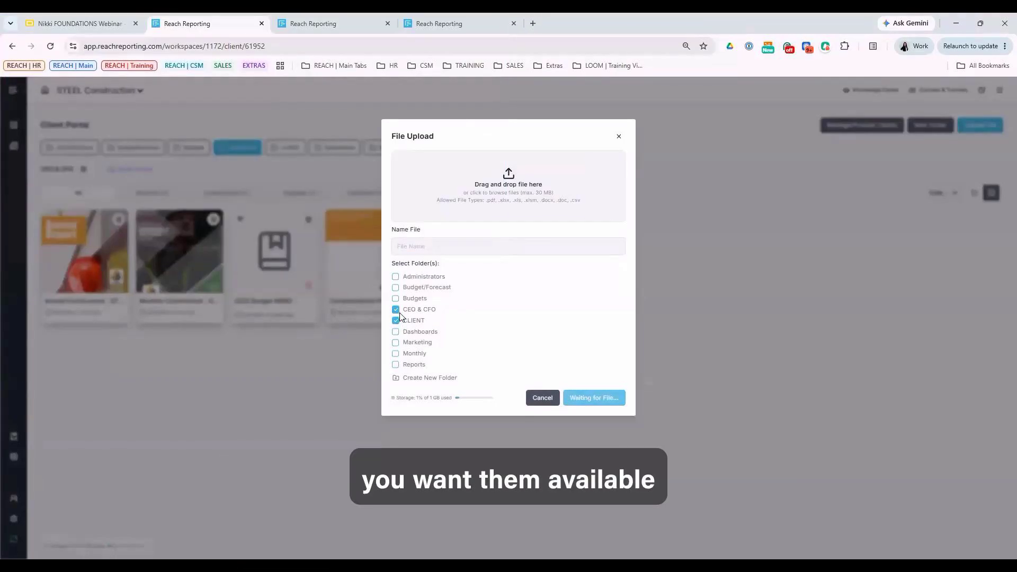
left_click(422, 322)
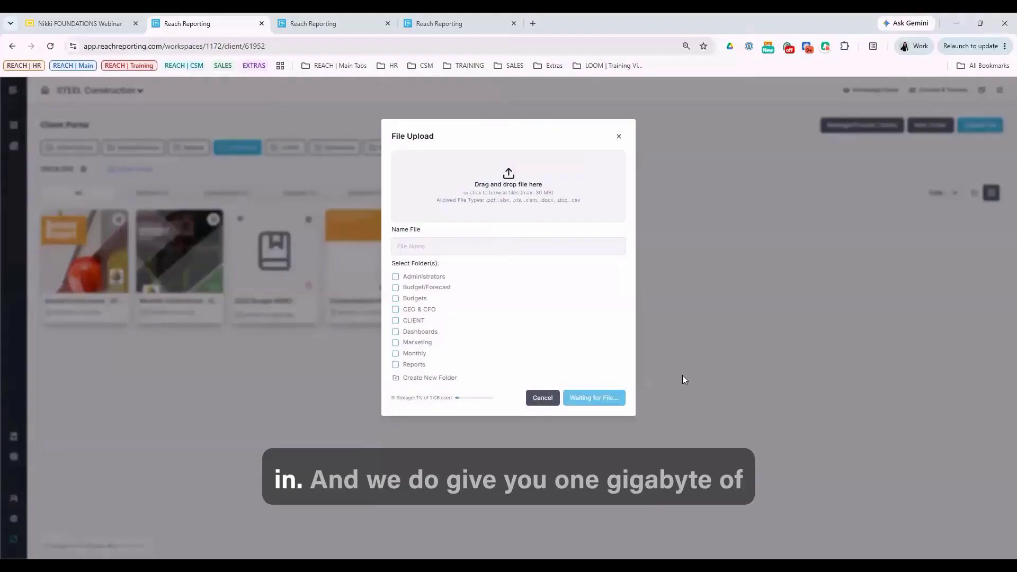
left_click(717, 354)
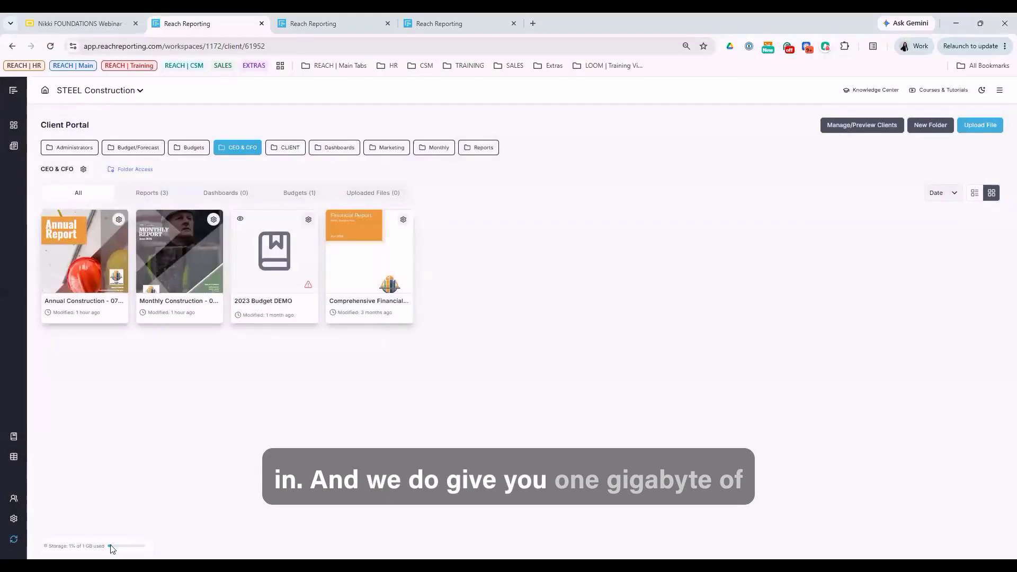
mouse_move(121, 548)
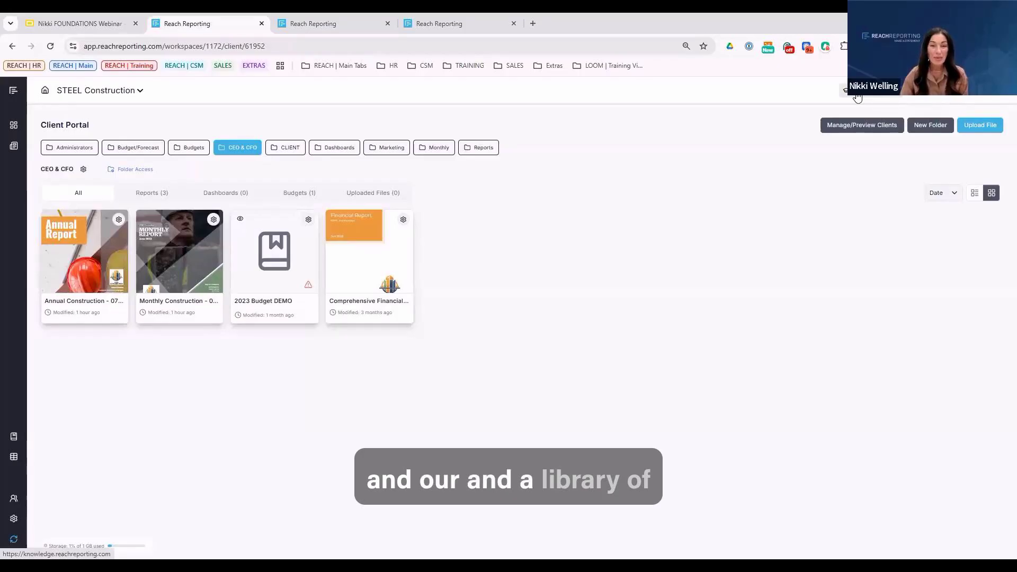
Examine the Getting Started, Dashboards and Certifications sections of Courses & Tutorials and close the library
left_click(933, 90)
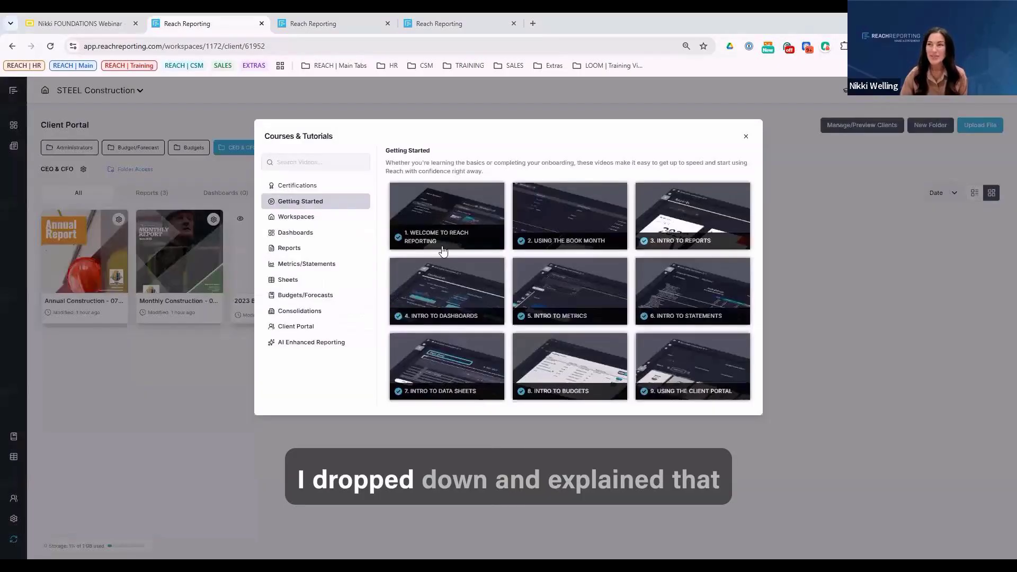
left_click(298, 234)
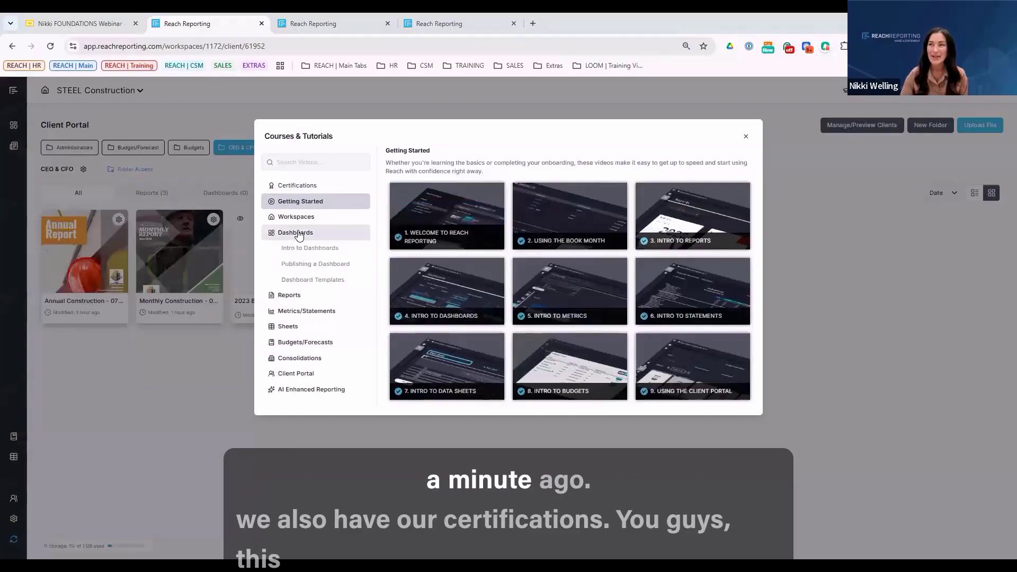
left_click(309, 188)
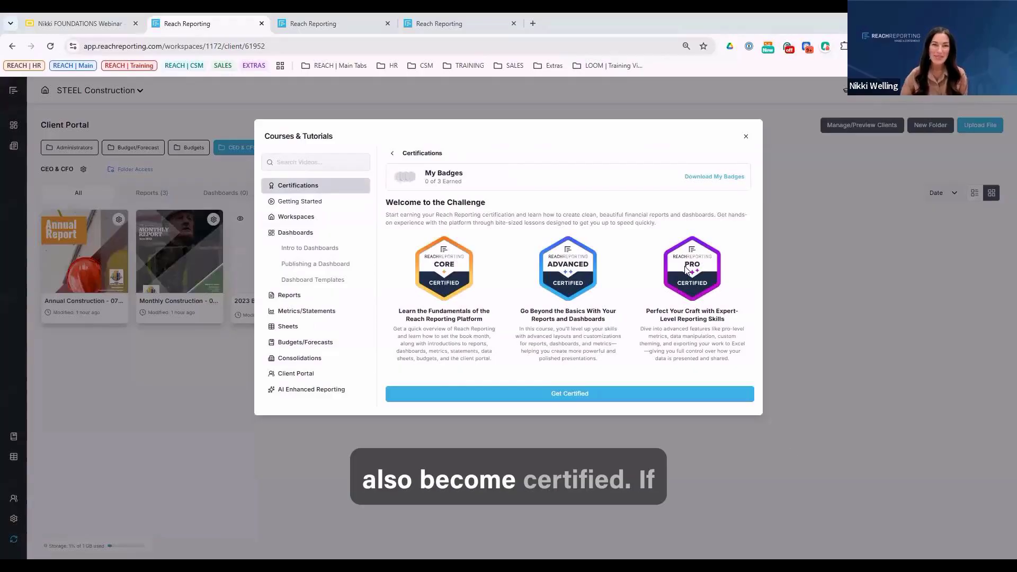
left_click(746, 136)
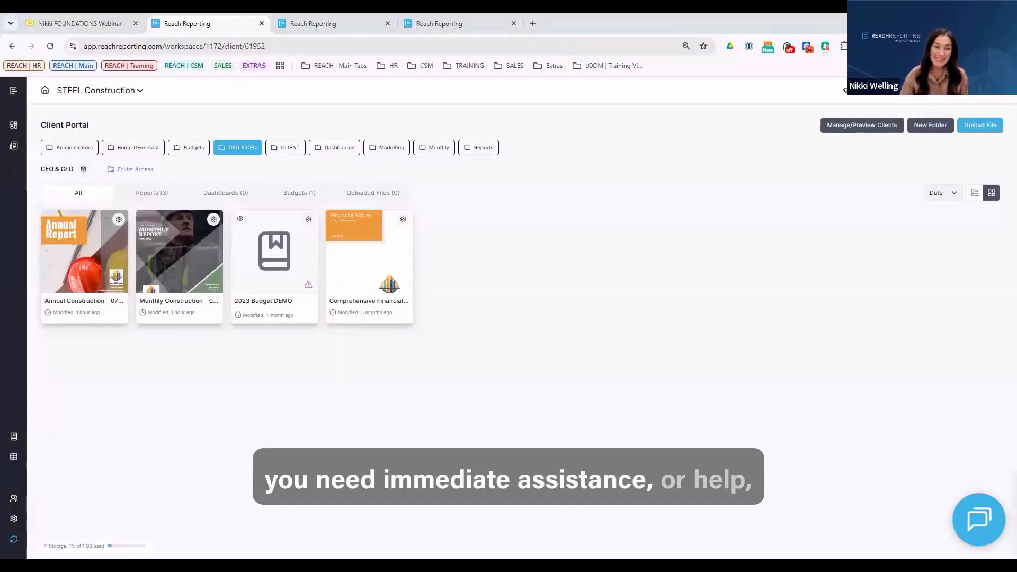